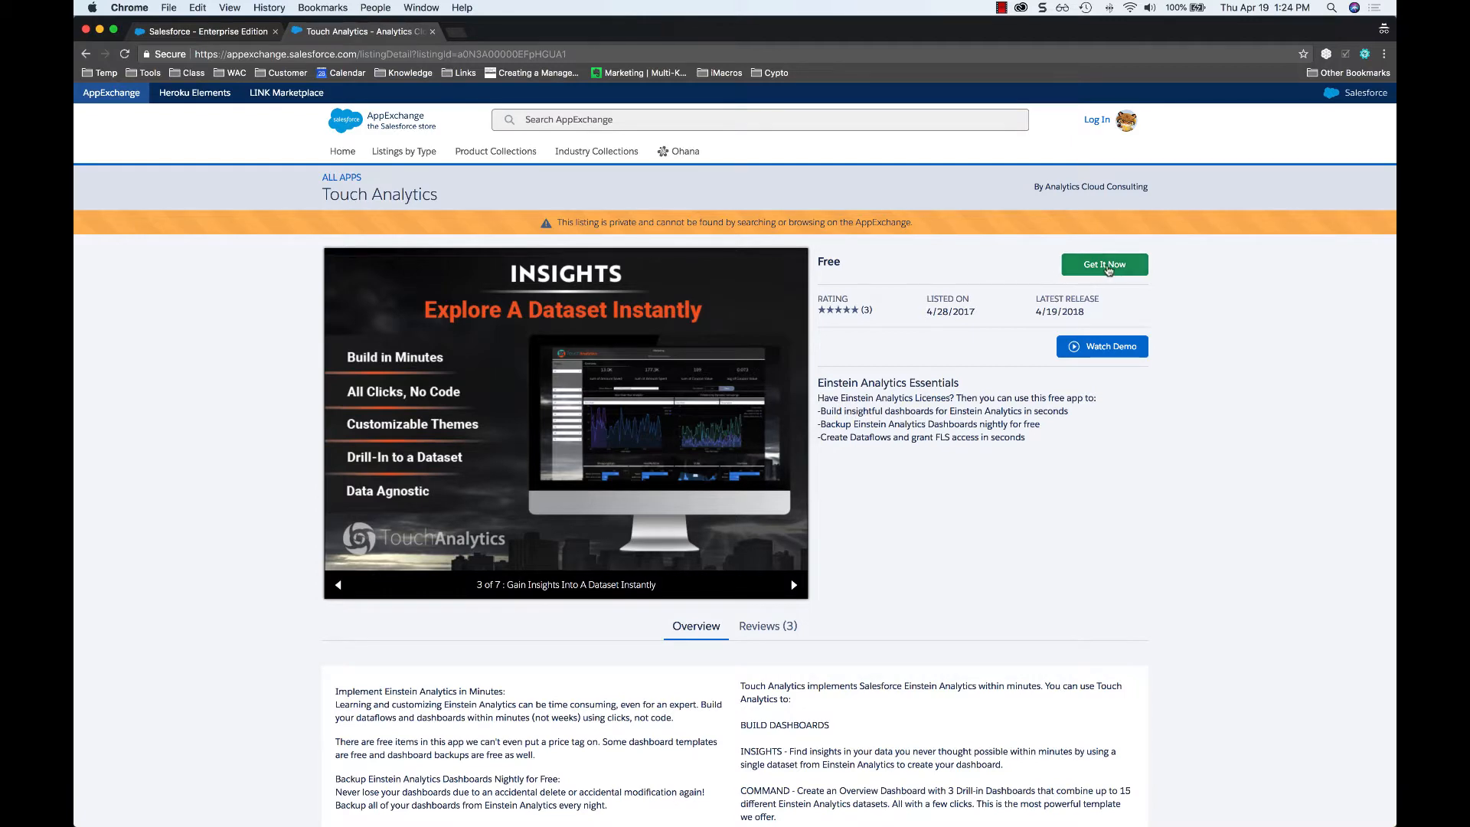
- Log in to AppExchange to get Touch Analytics, choose a production install, accept the terms and conditions, and confirm the installation
left_click(1107, 265)
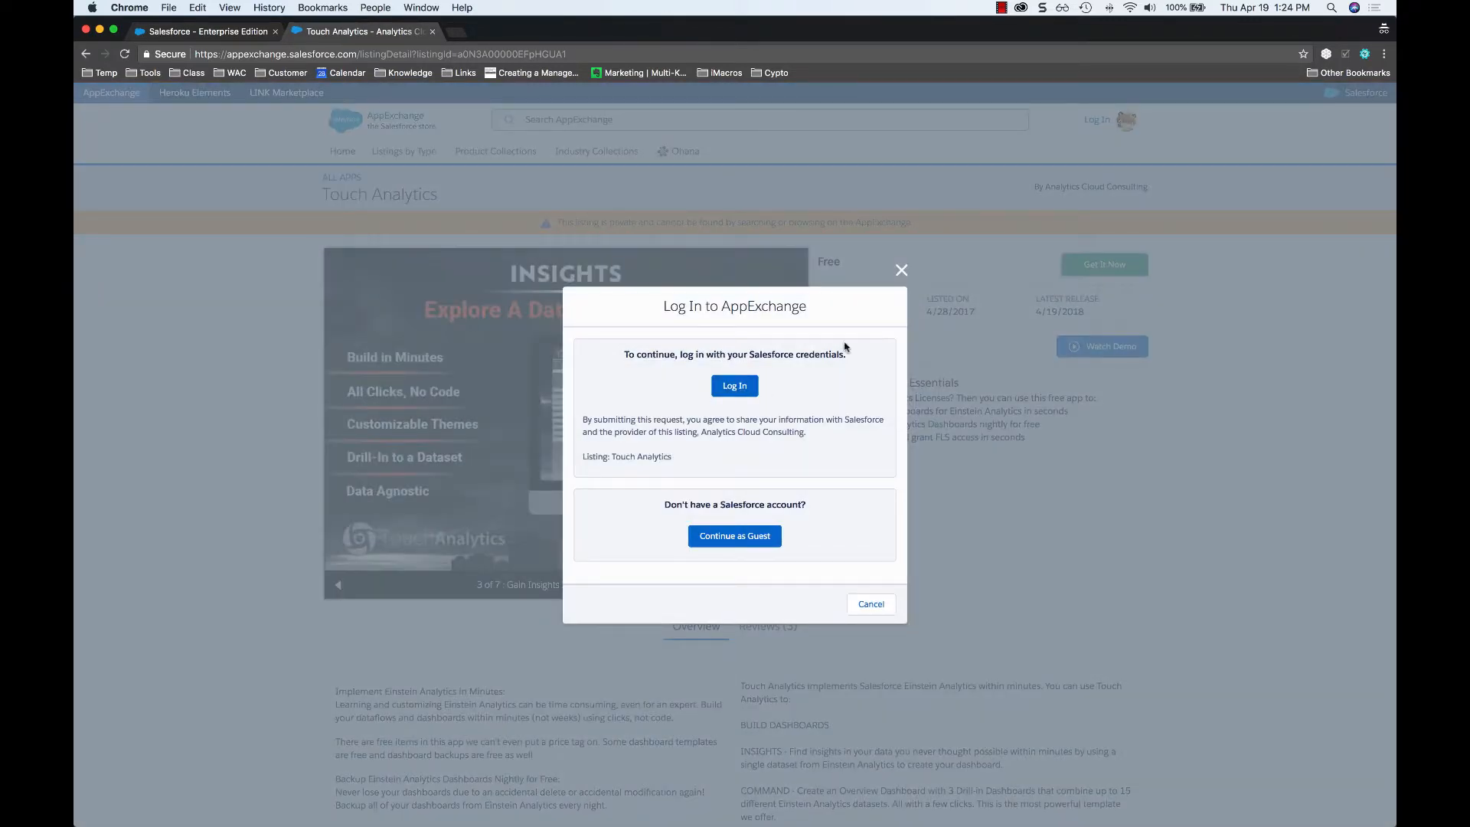
left_click(738, 387)
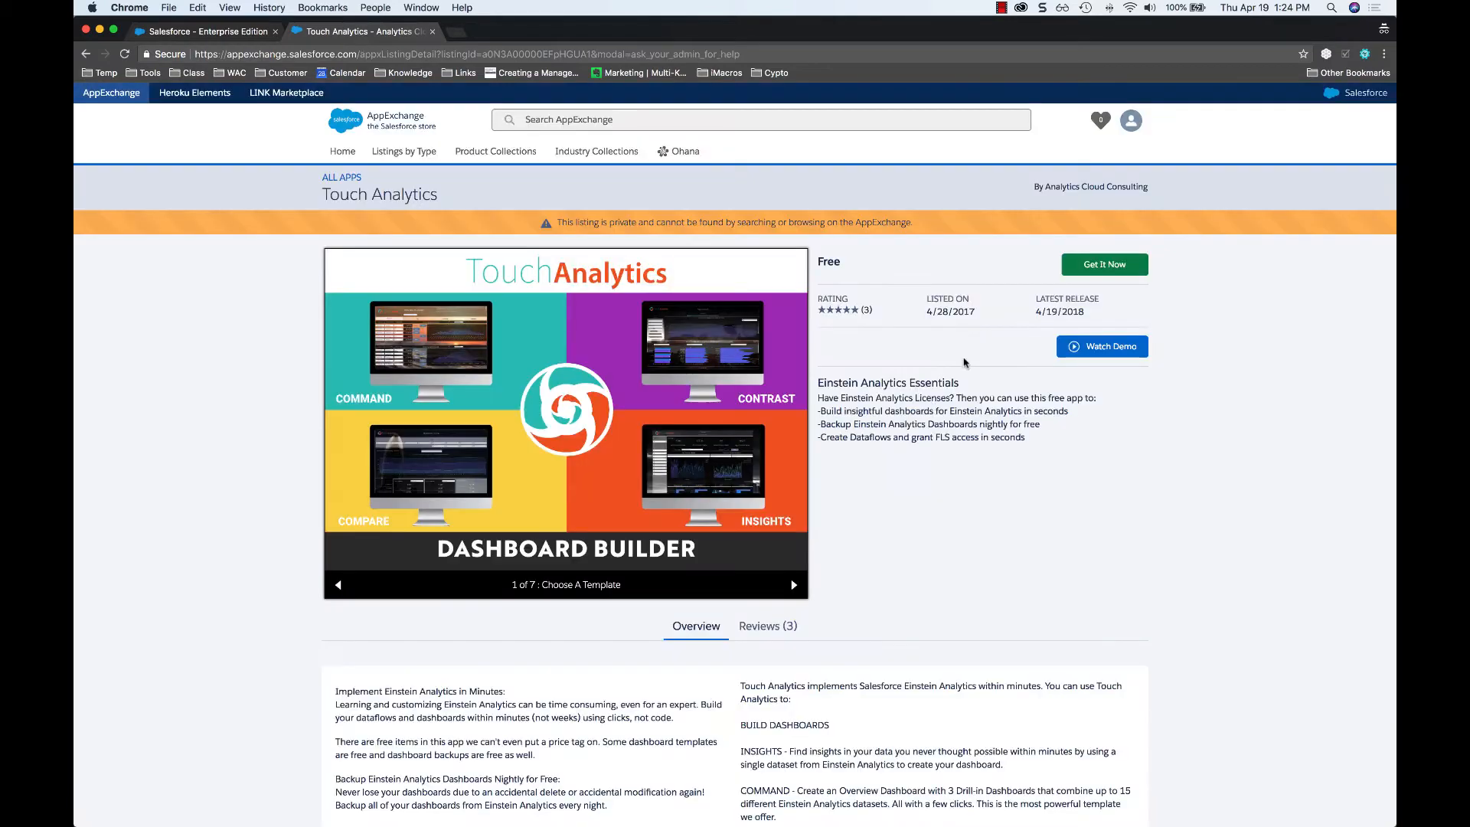
left_click(1069, 272)
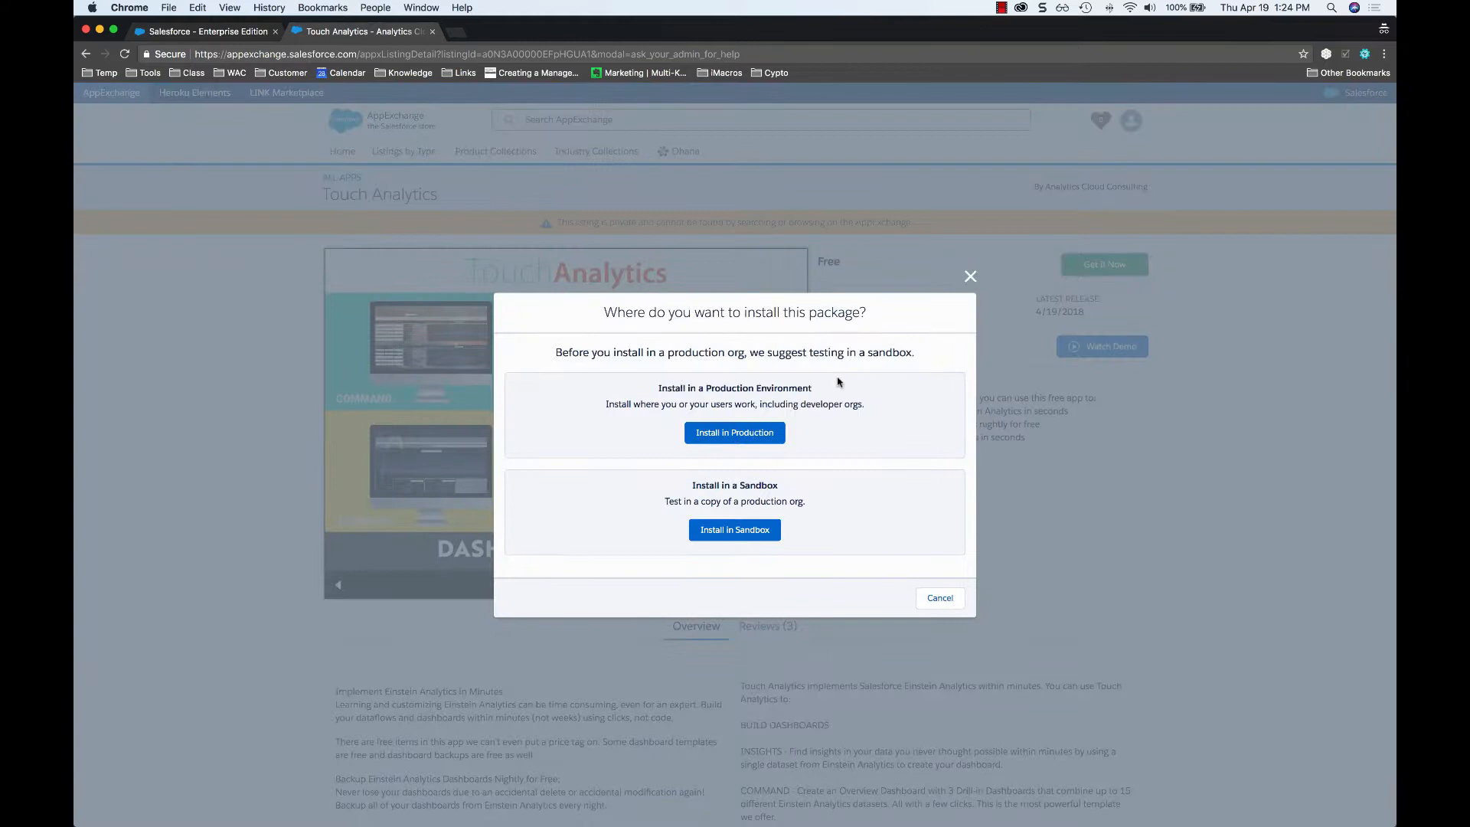
left_click(728, 437)
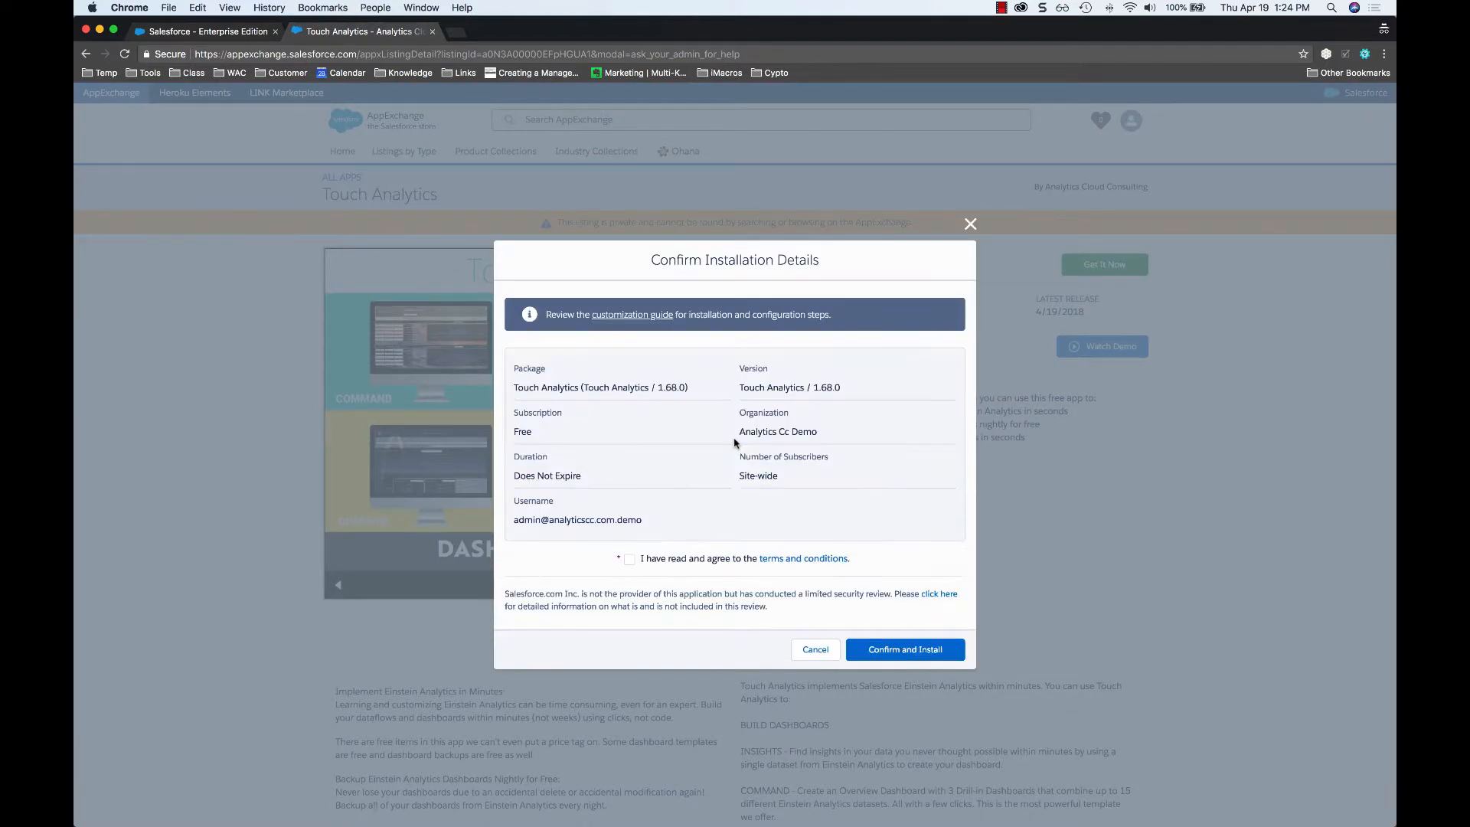
left_click(630, 560)
left_click(889, 655)
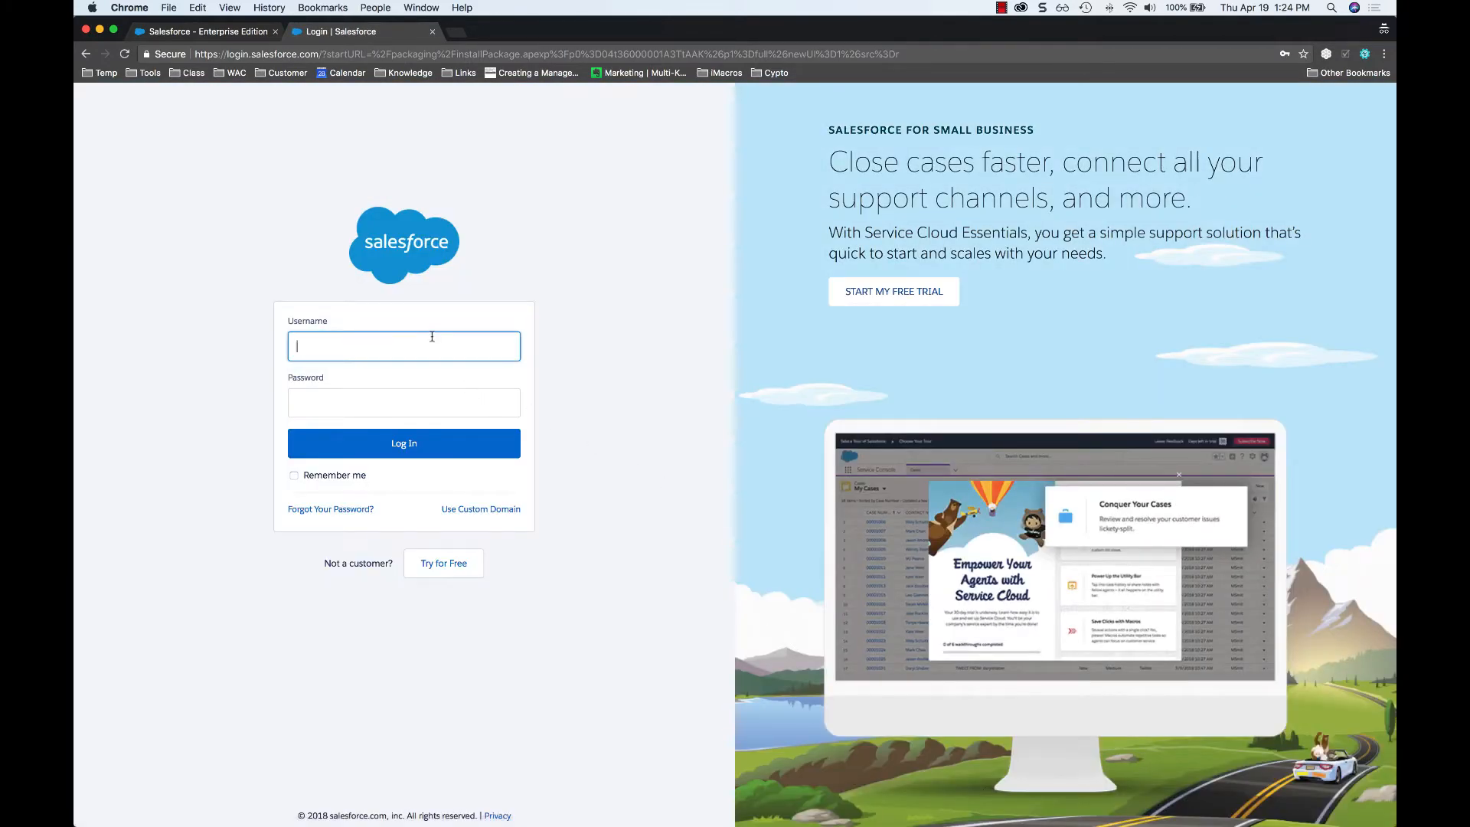
- Log in to Salesforce with the admin username and upgrade the Touch Analytics package for all users
type("admin@")
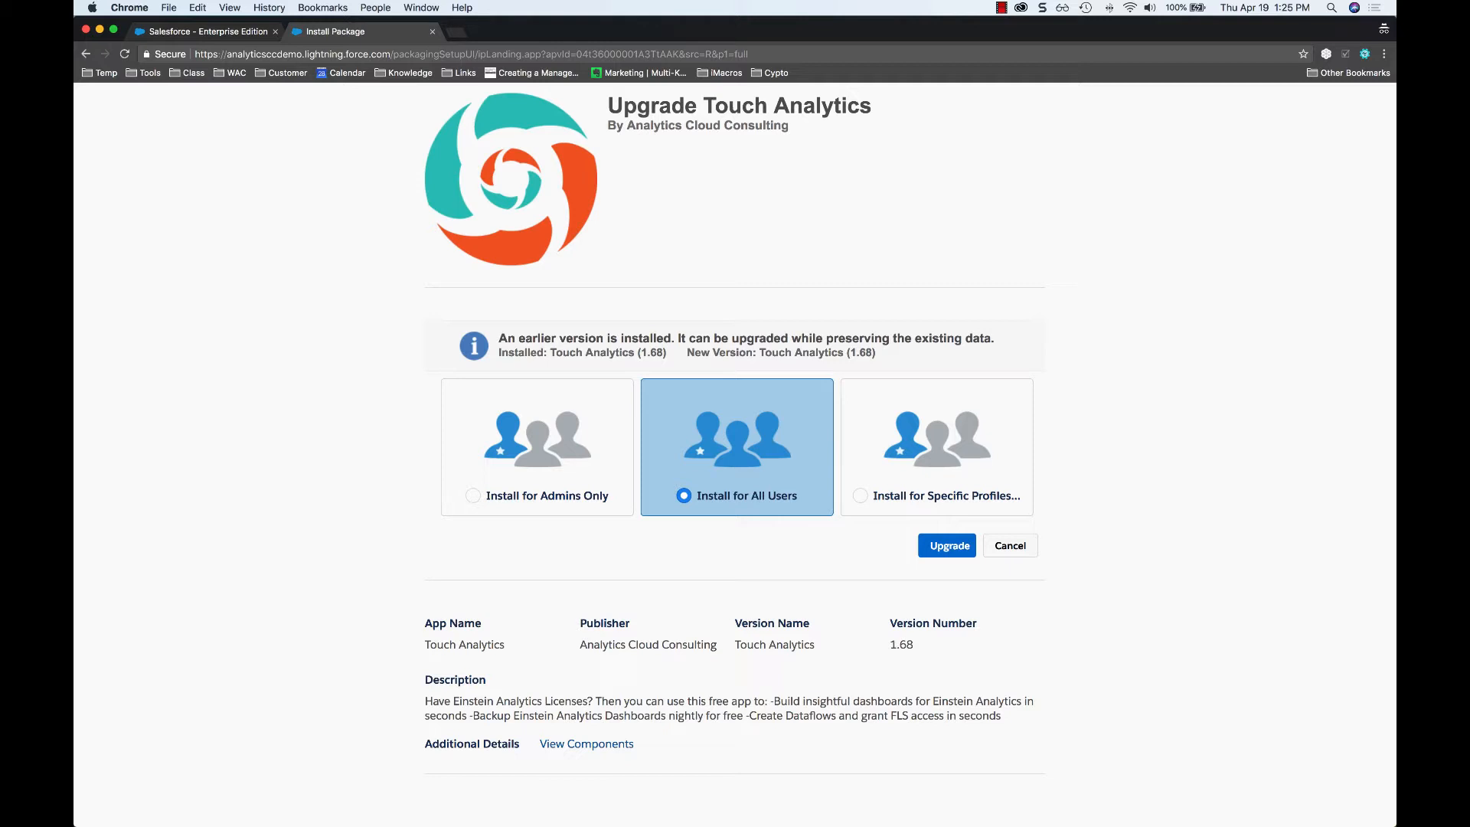
left_click(924, 550)
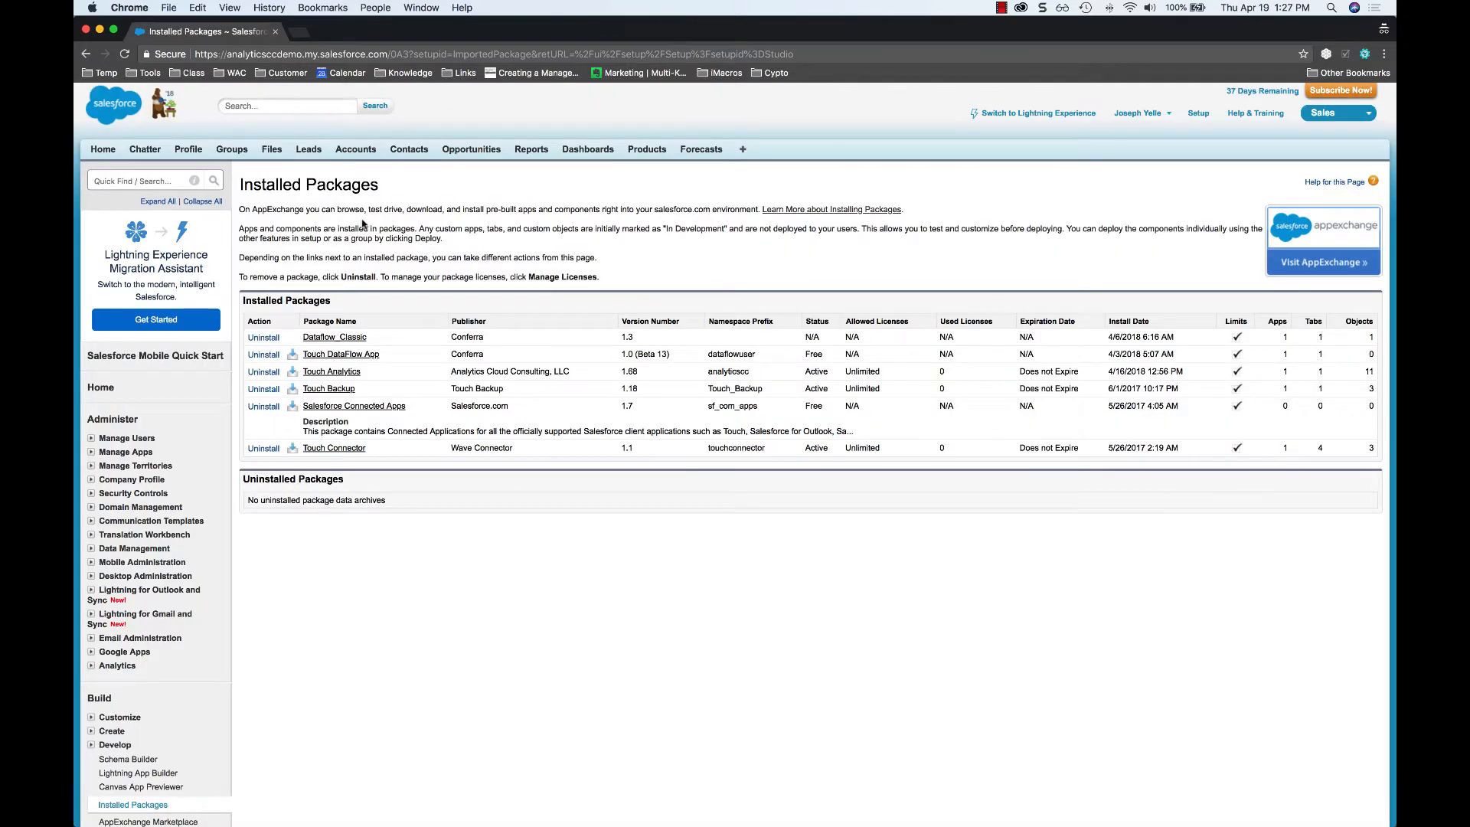
- Switch to the Touch Analytics app and create its required remote site settings
left_click(1366, 115)
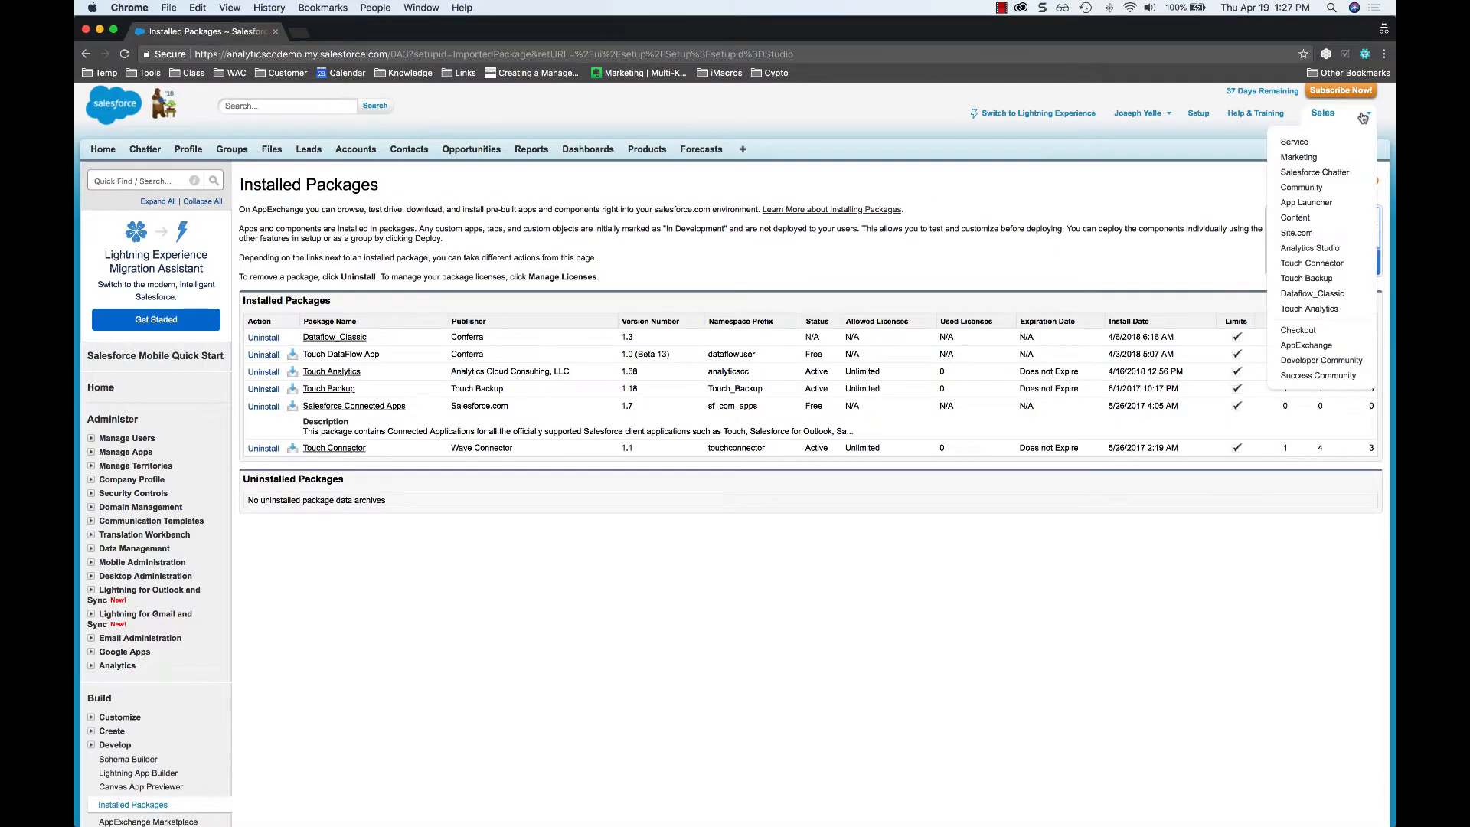
left_click(1318, 309)
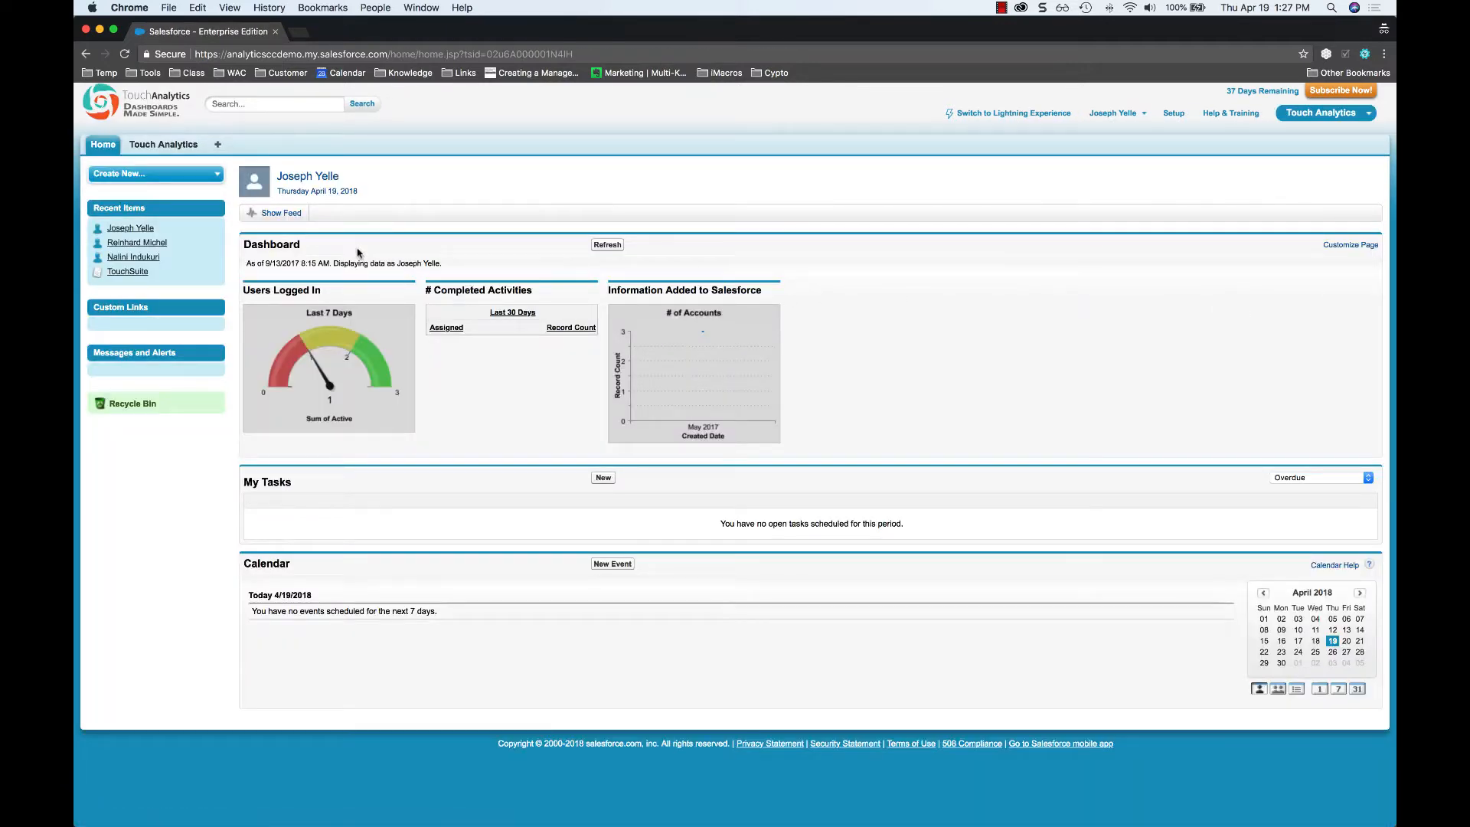
left_click(161, 152)
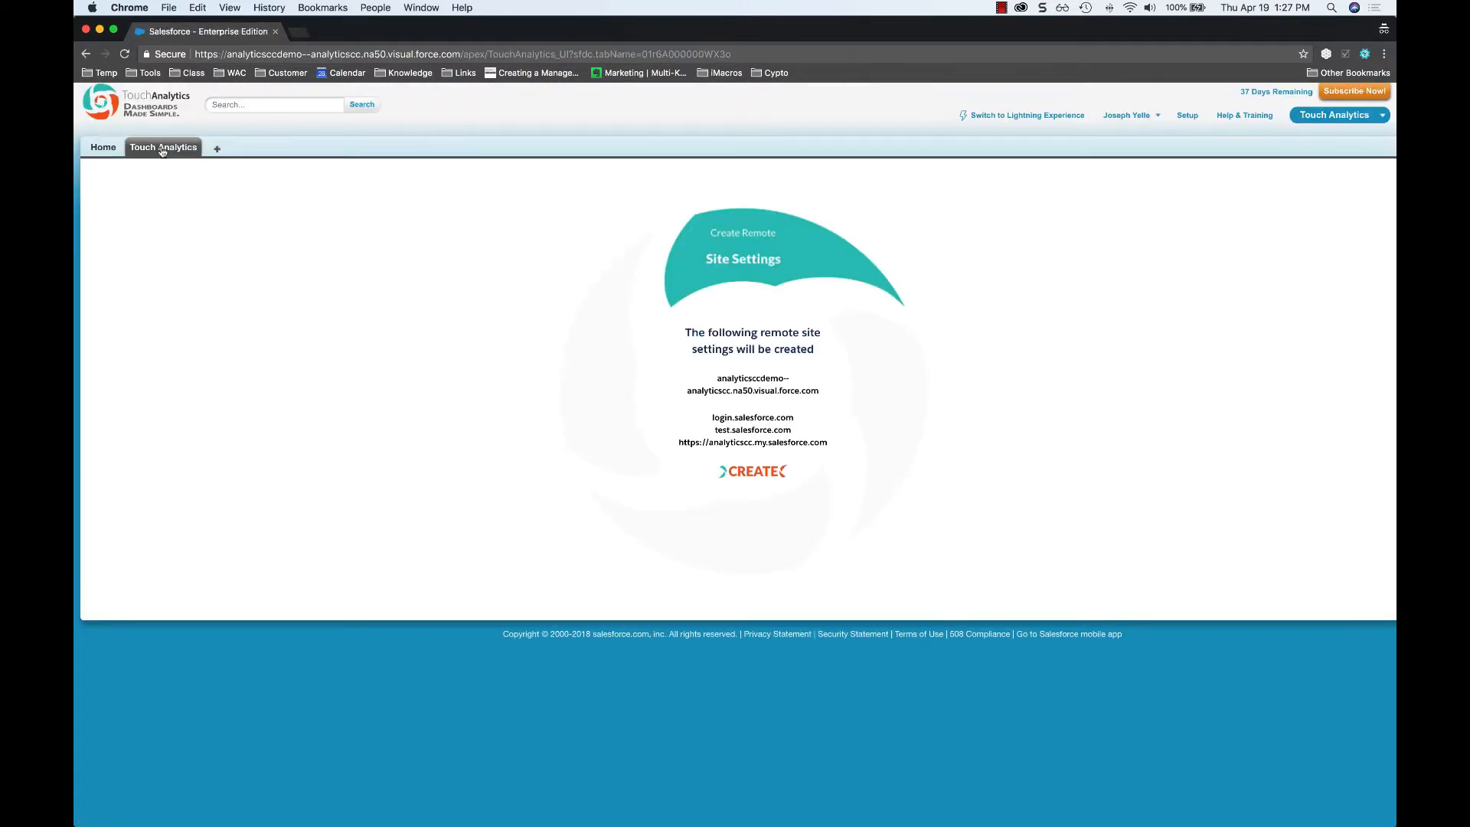
left_click(750, 474)
left_click(863, 153)
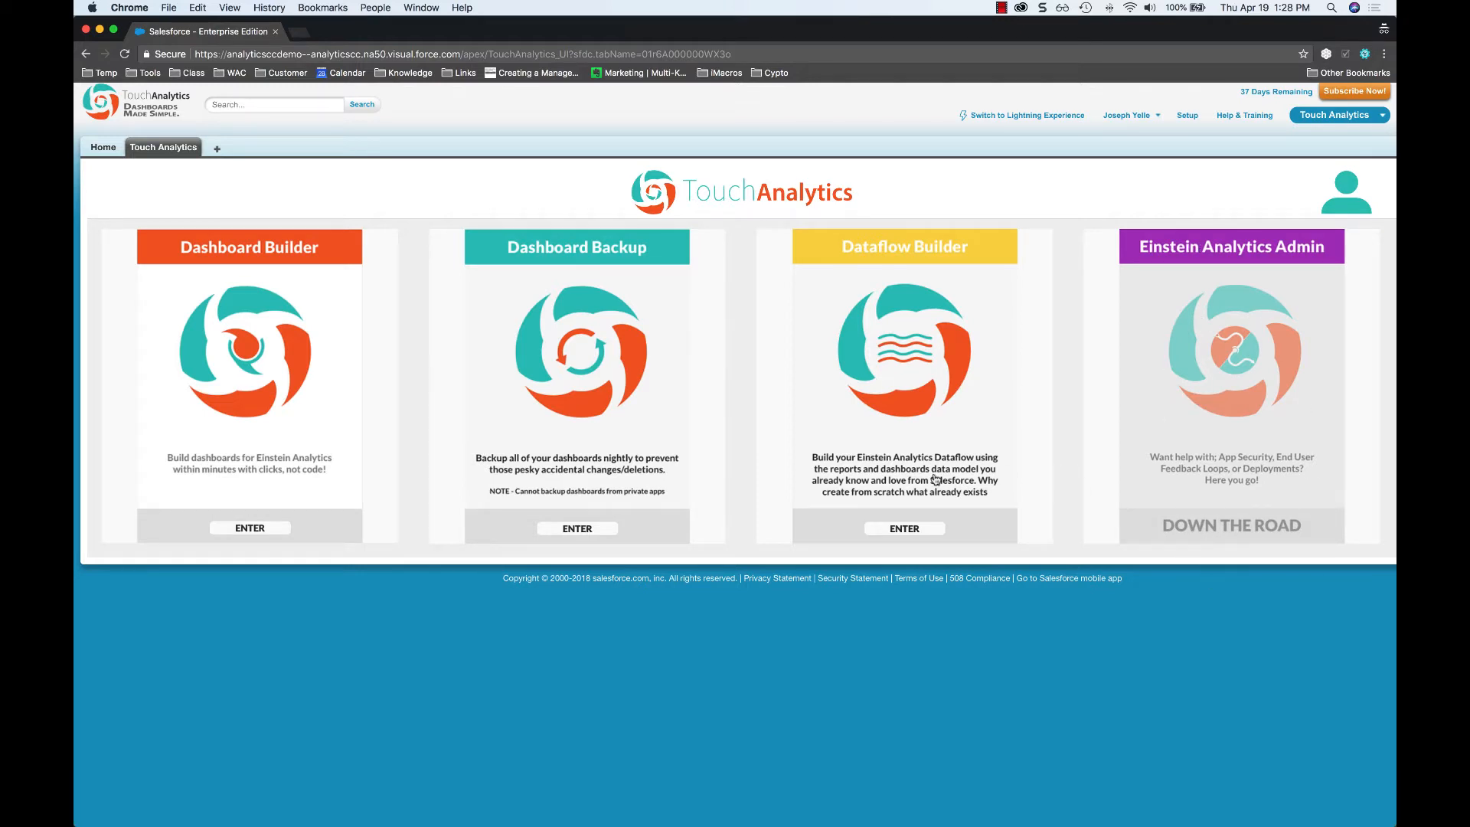
- Enter the Dataflow Builder and select "Sample Report: # of Accounts" from the Accounts report type
left_click(886, 530)
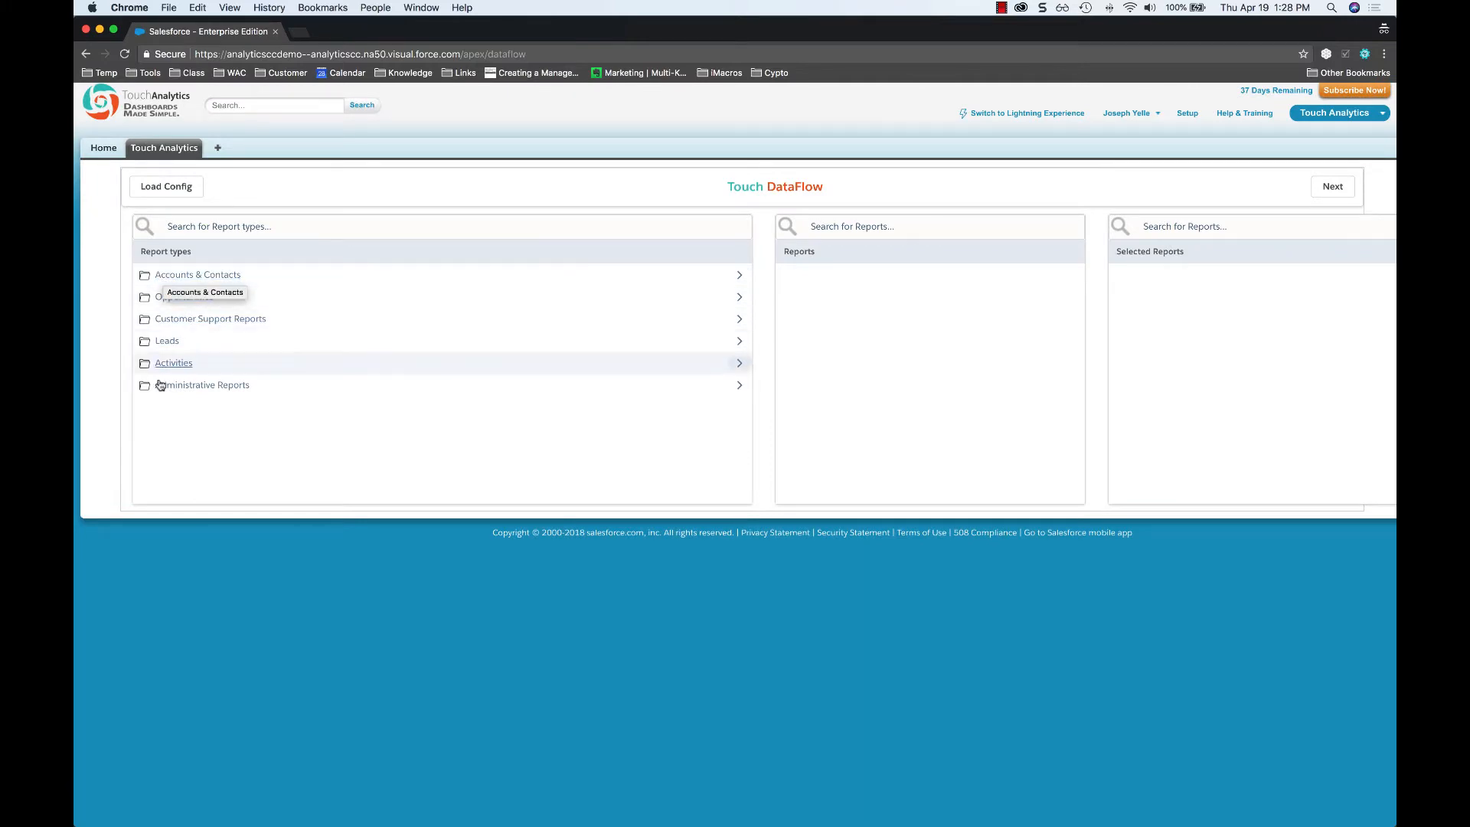
left_click(179, 278)
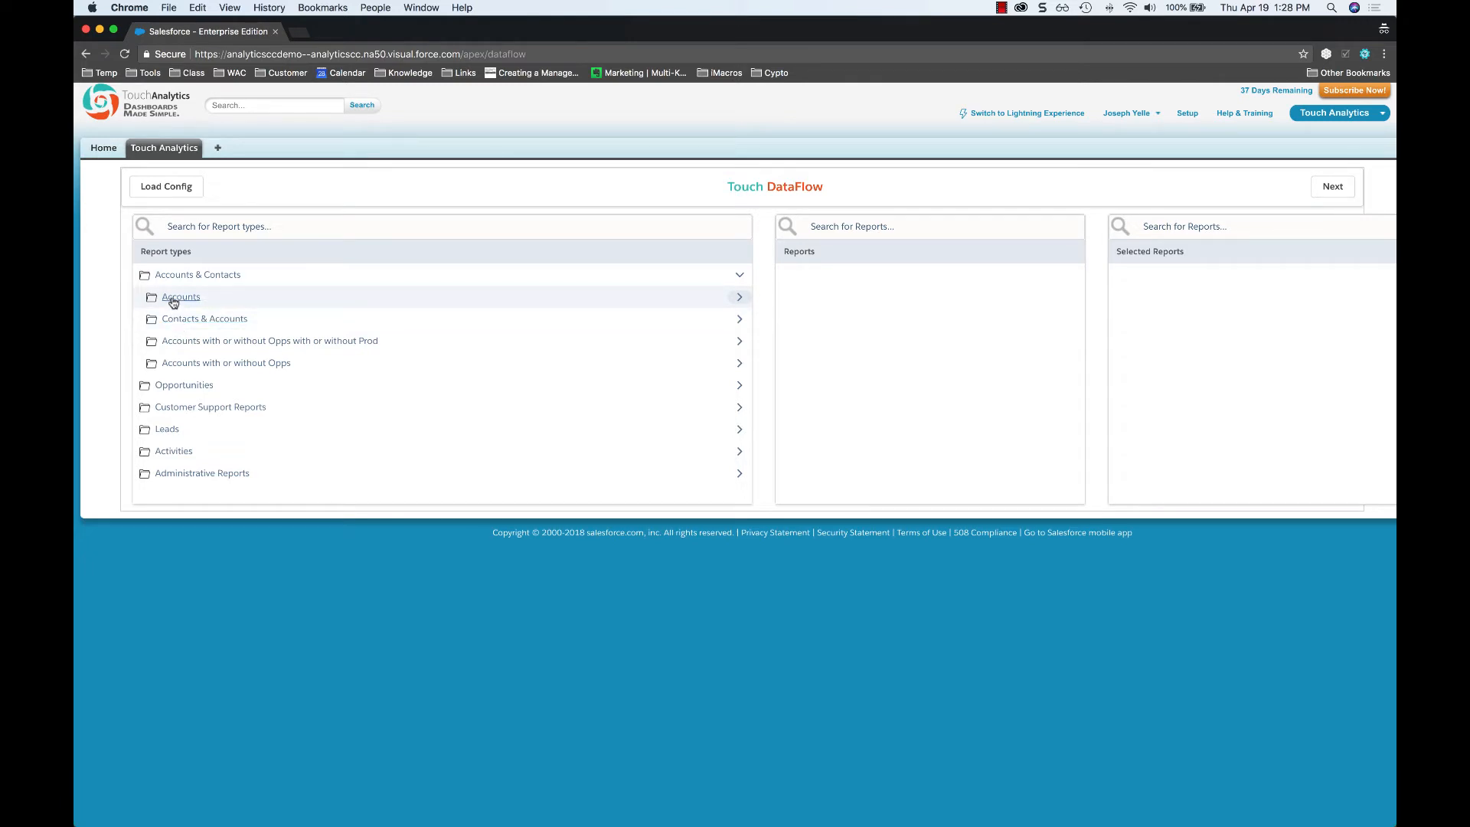
left_click(173, 300)
left_click(850, 278)
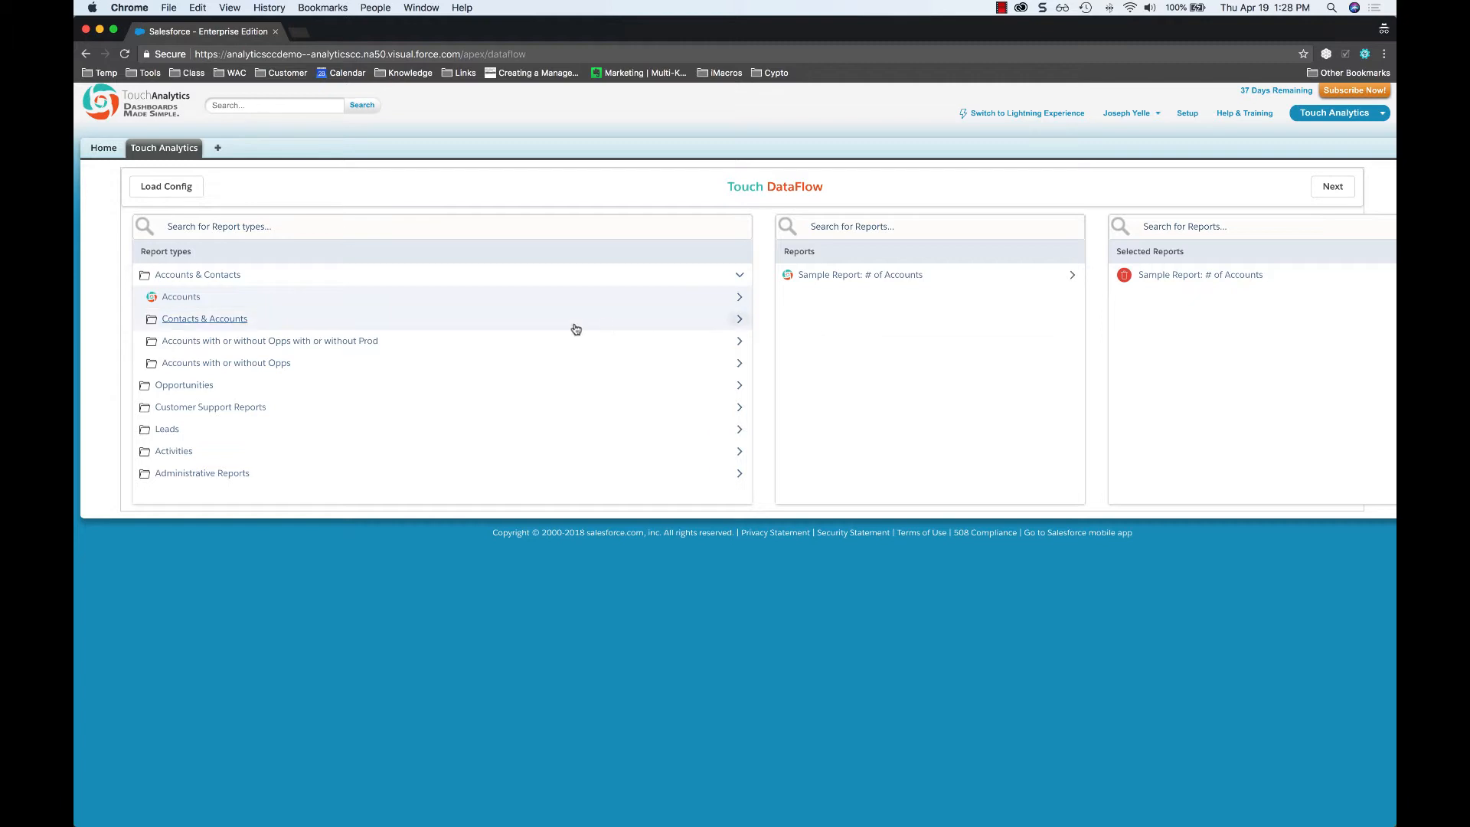
- From the Opportunities report type, add the reports test, Month to Date Trending, Sales Pipeline by Stage and Open Deals
left_click(192, 387)
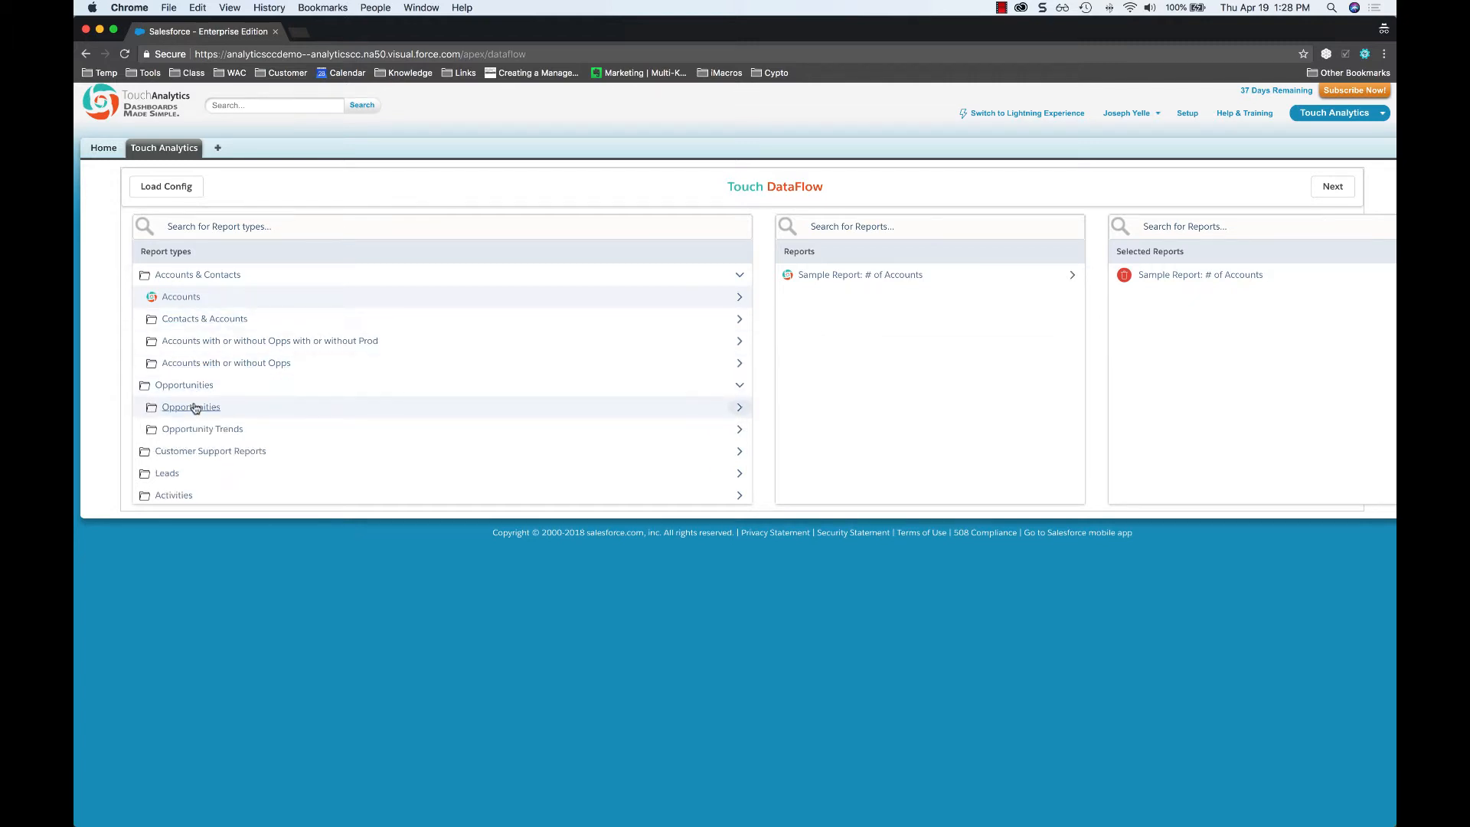
left_click(193, 407)
left_click(864, 277)
left_click(867, 297)
left_click(870, 340)
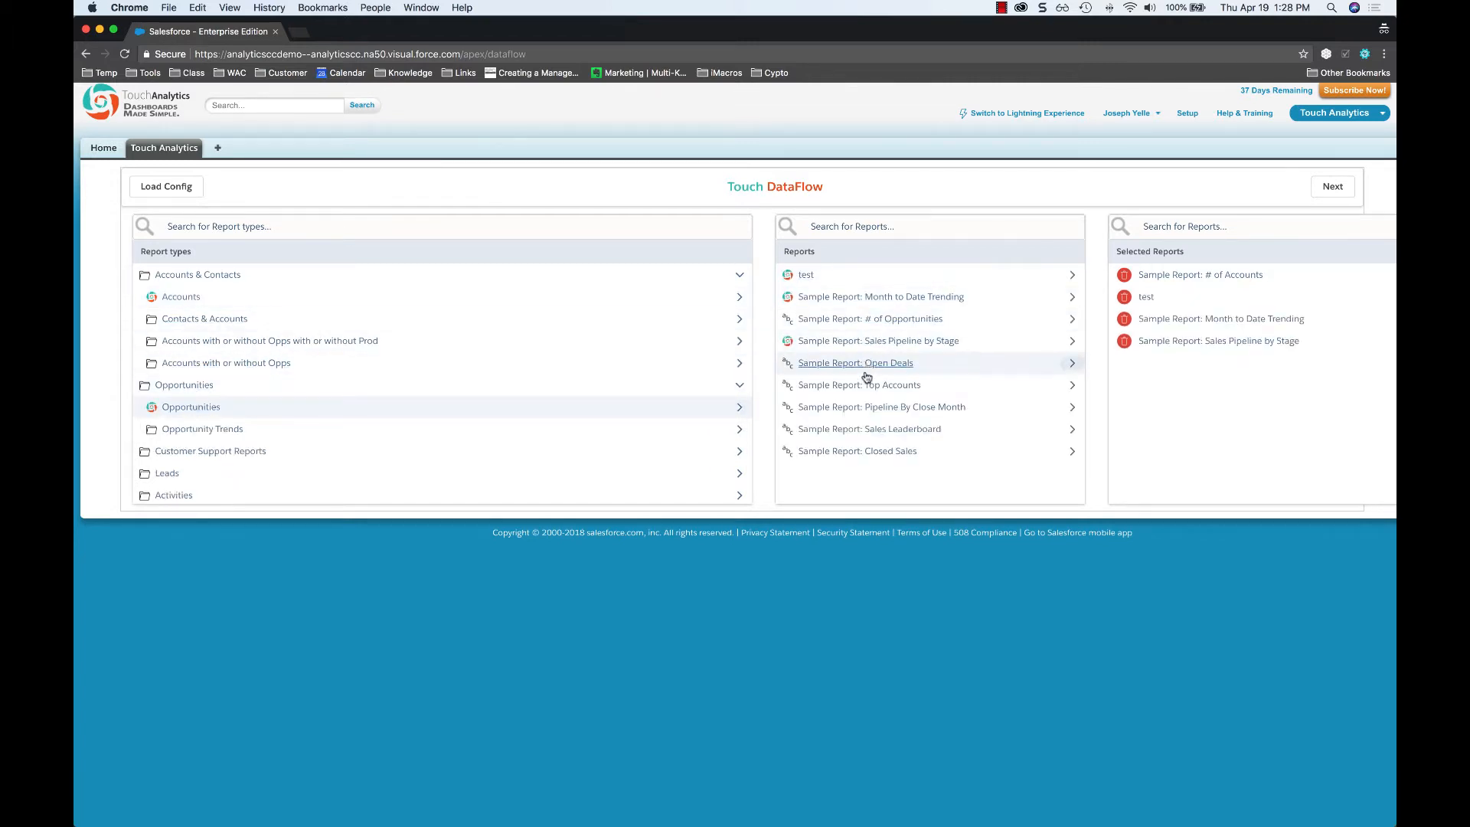
left_click(860, 364)
- Add the # of Leads and Leads by Lead Source sample reports from the Leads report type, and proceed to the datasets
scroll(196, 459, "down", 1)
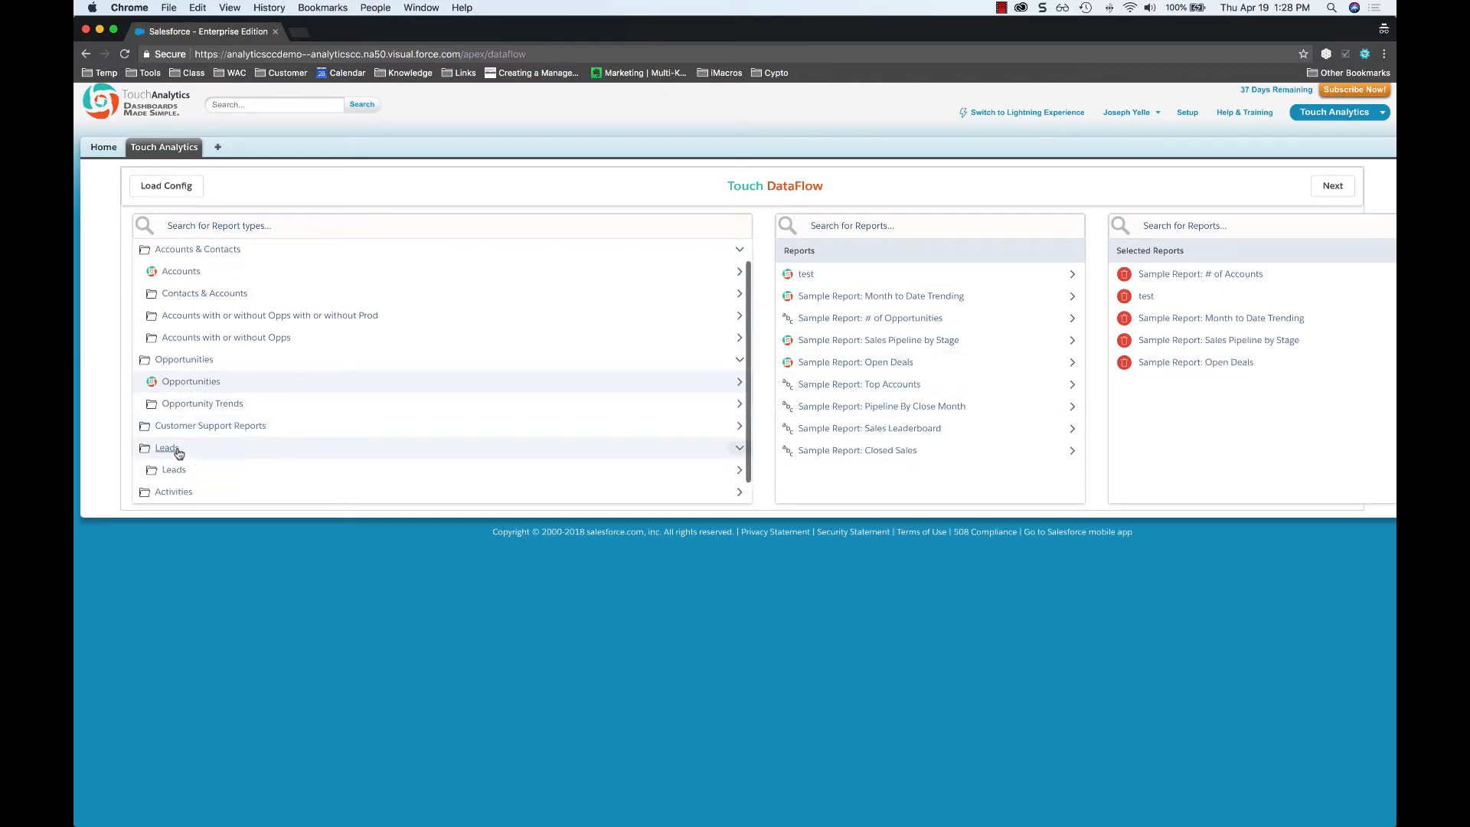
left_click(173, 449)
left_click(173, 471)
left_click(846, 275)
left_click(838, 299)
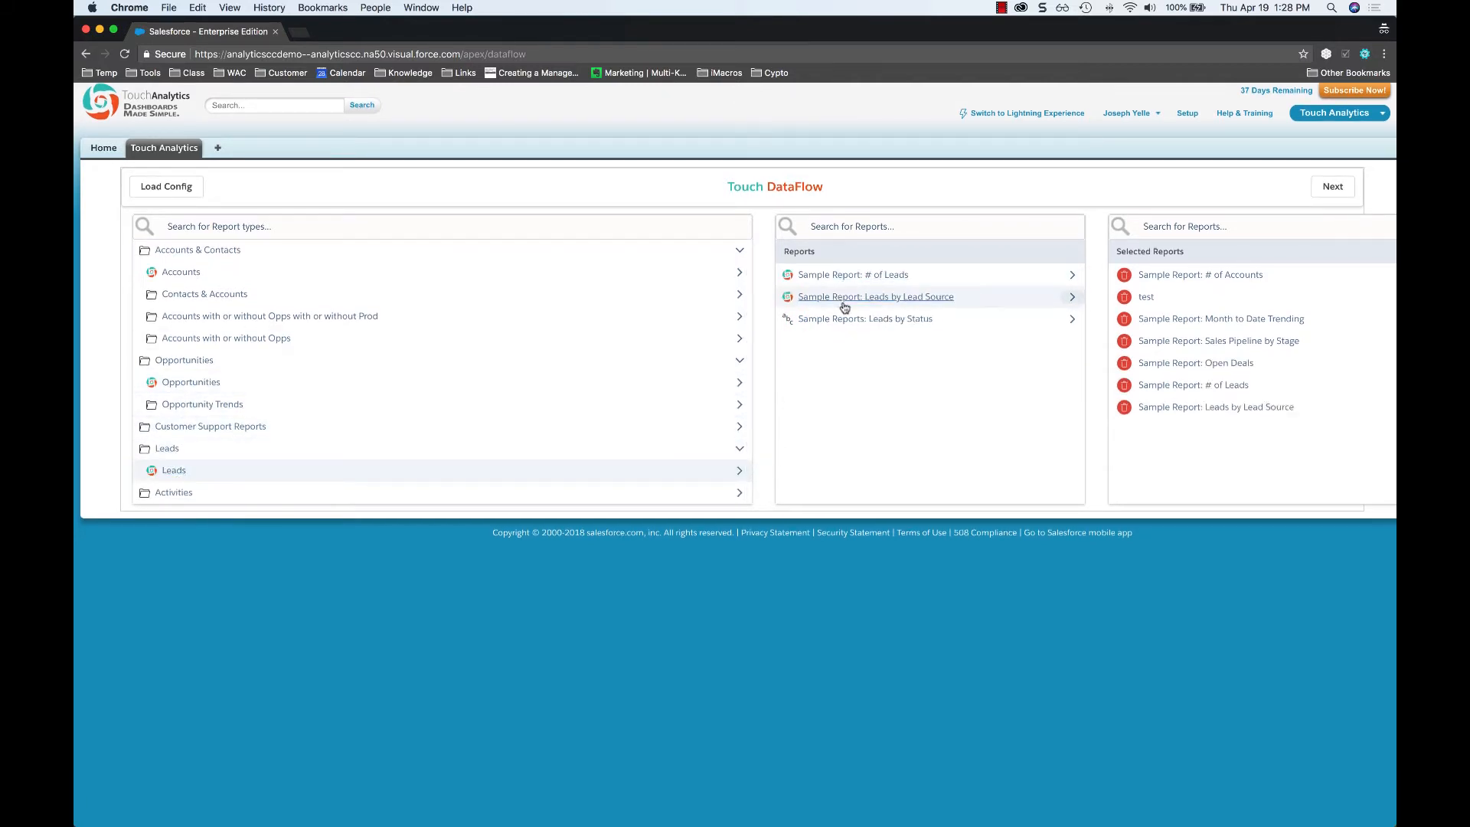
left_click(1332, 187)
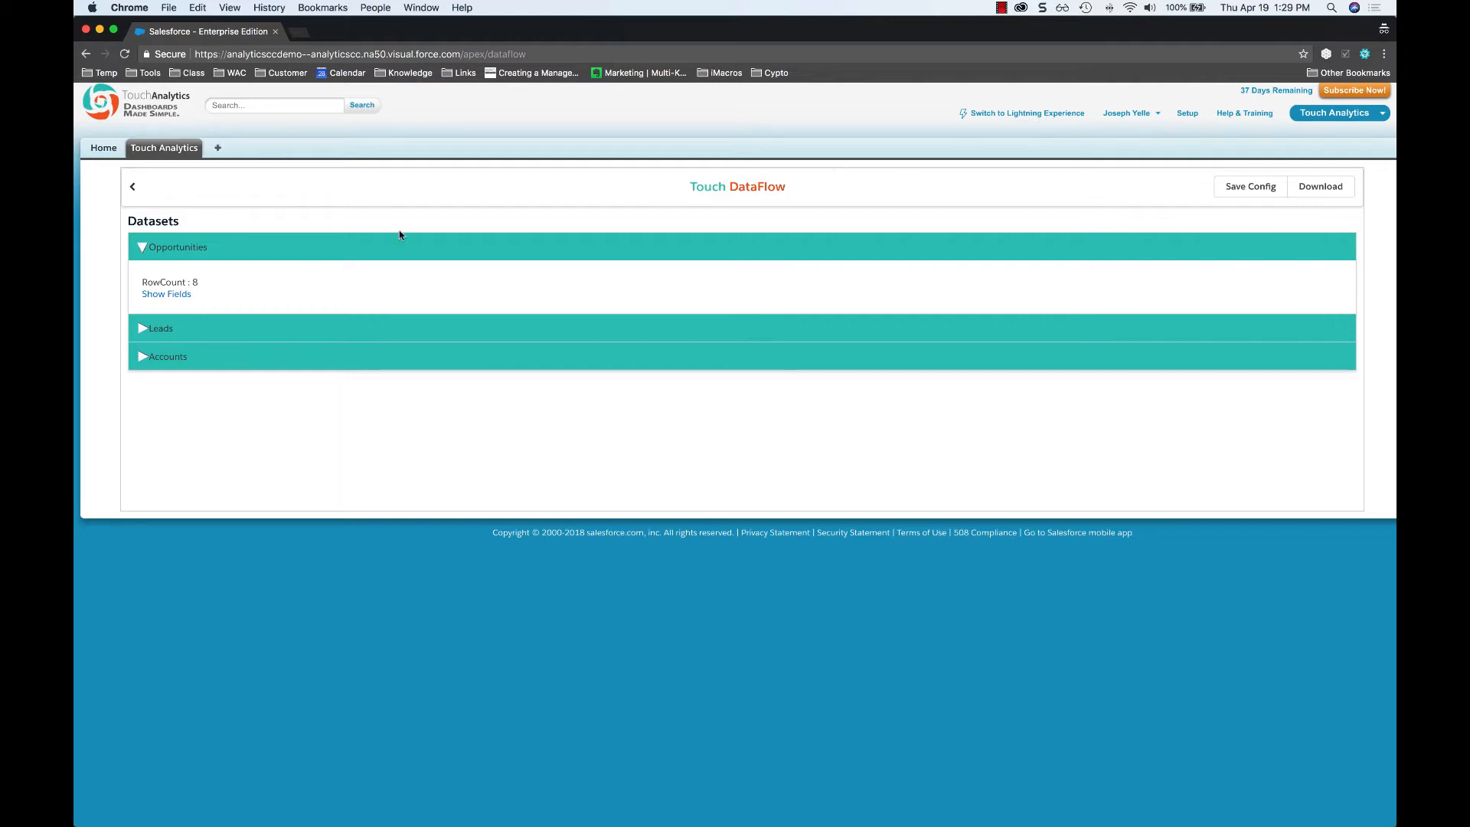
- Show the fields of the Opportunities dataset, add the IsWon field to the selection, and collapse the dataset
left_click(137, 247)
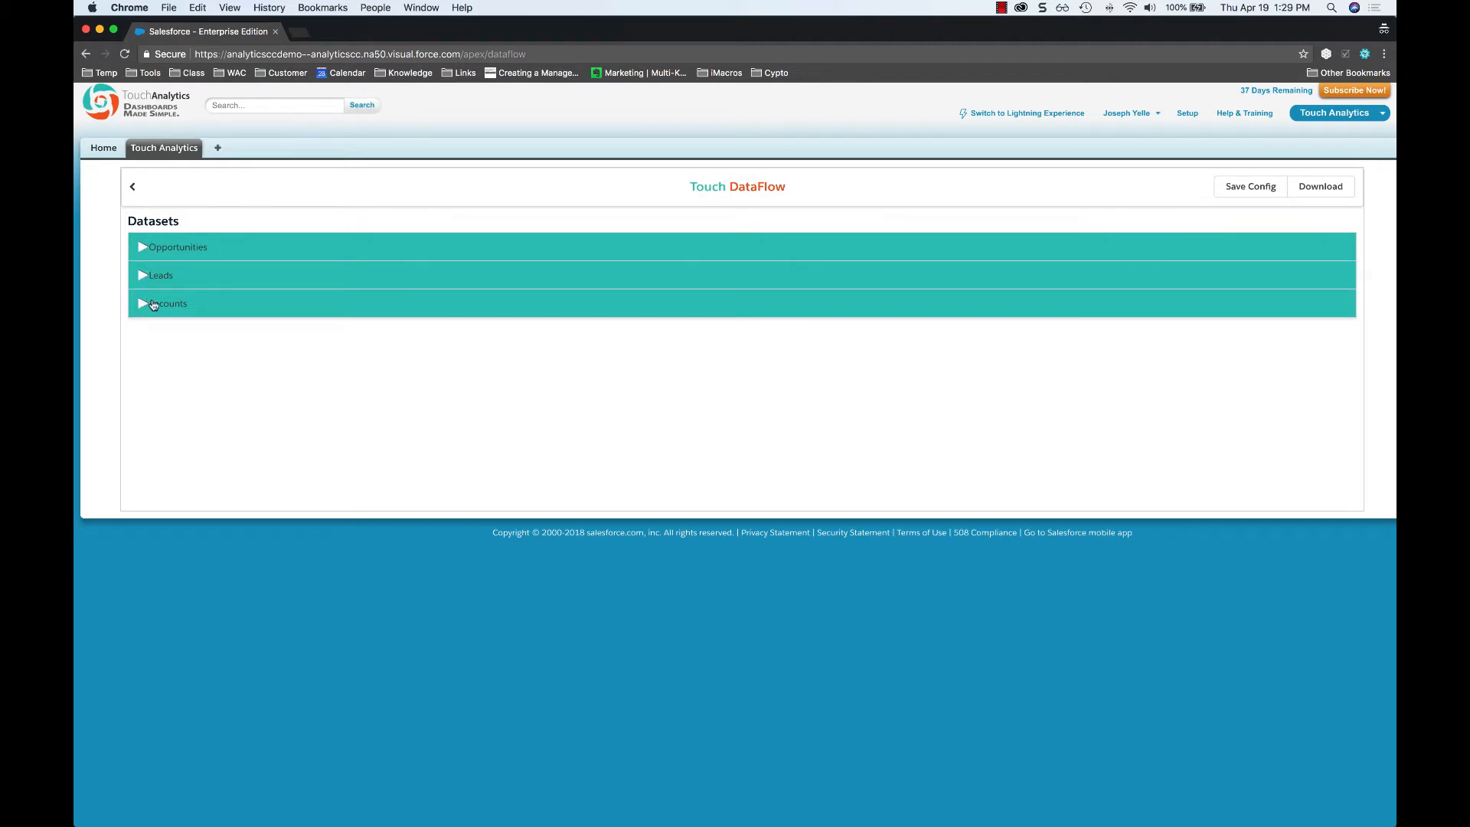
left_click(144, 249)
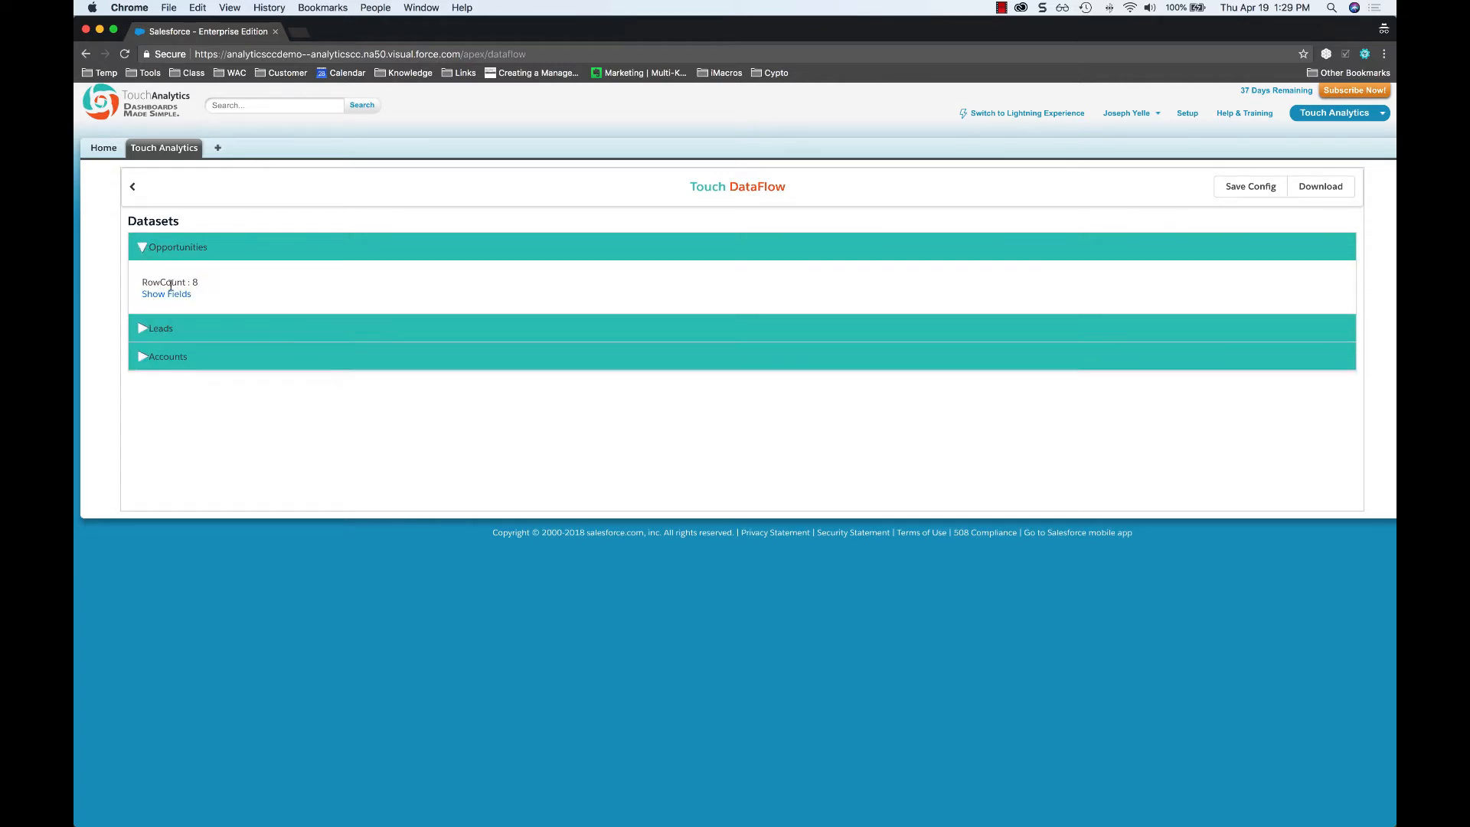
left_click(170, 295)
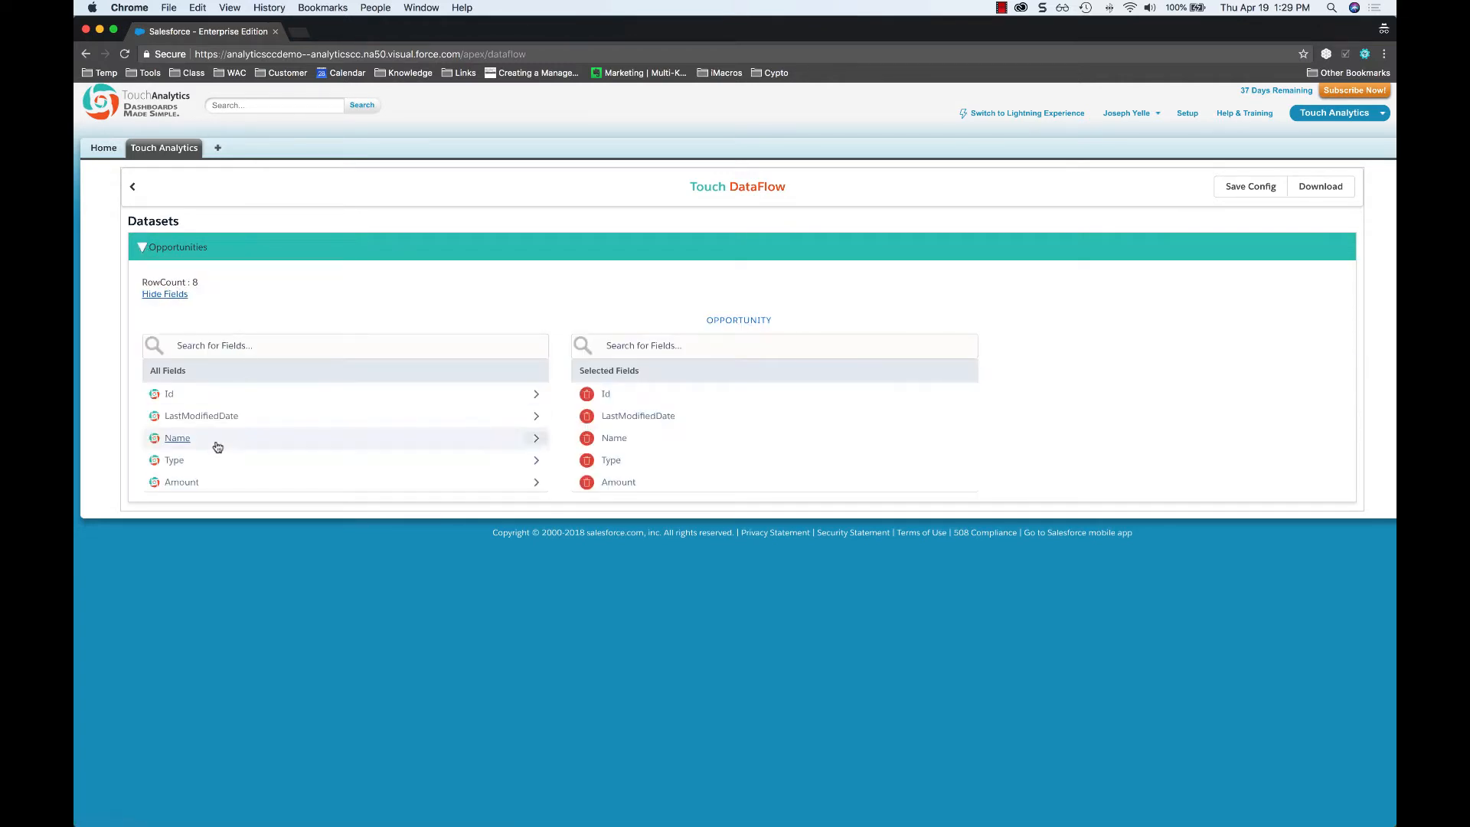
scroll(217, 443, "down", 5)
scroll(218, 447, "down", 10)
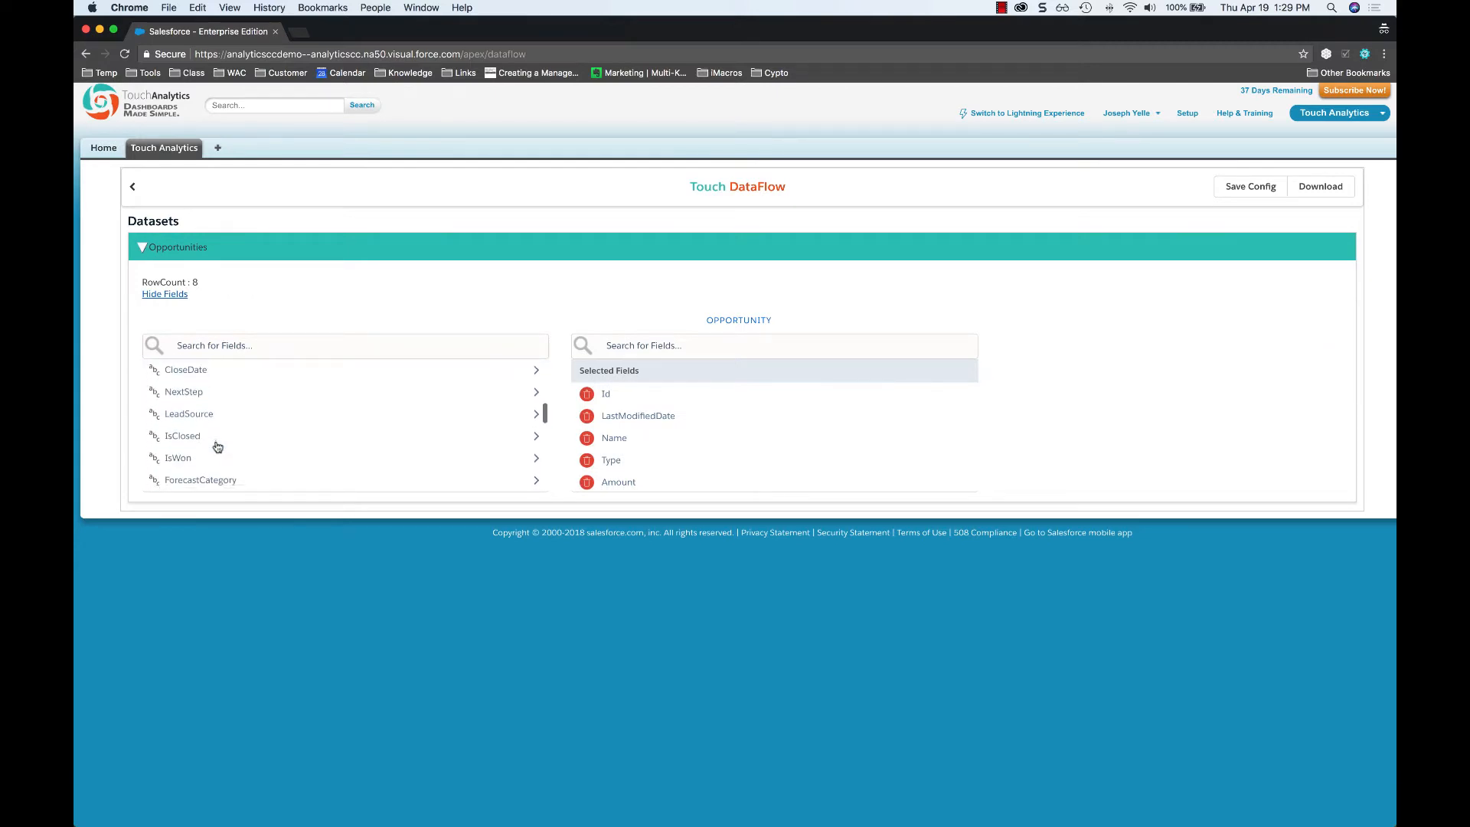
scroll(219, 446, "up", 3)
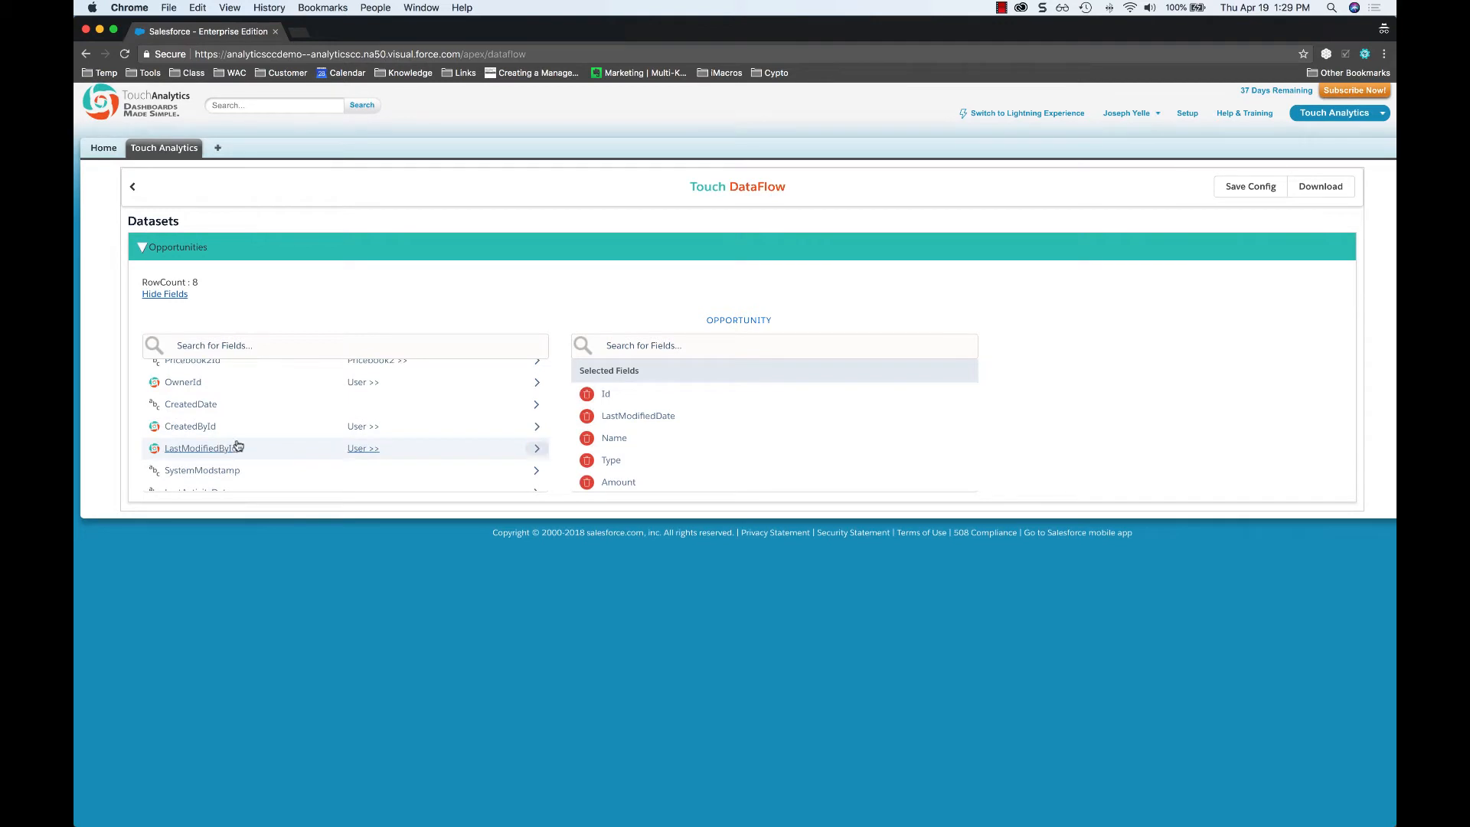
scroll(282, 427, "up", 4)
scroll(287, 427, "up", 5)
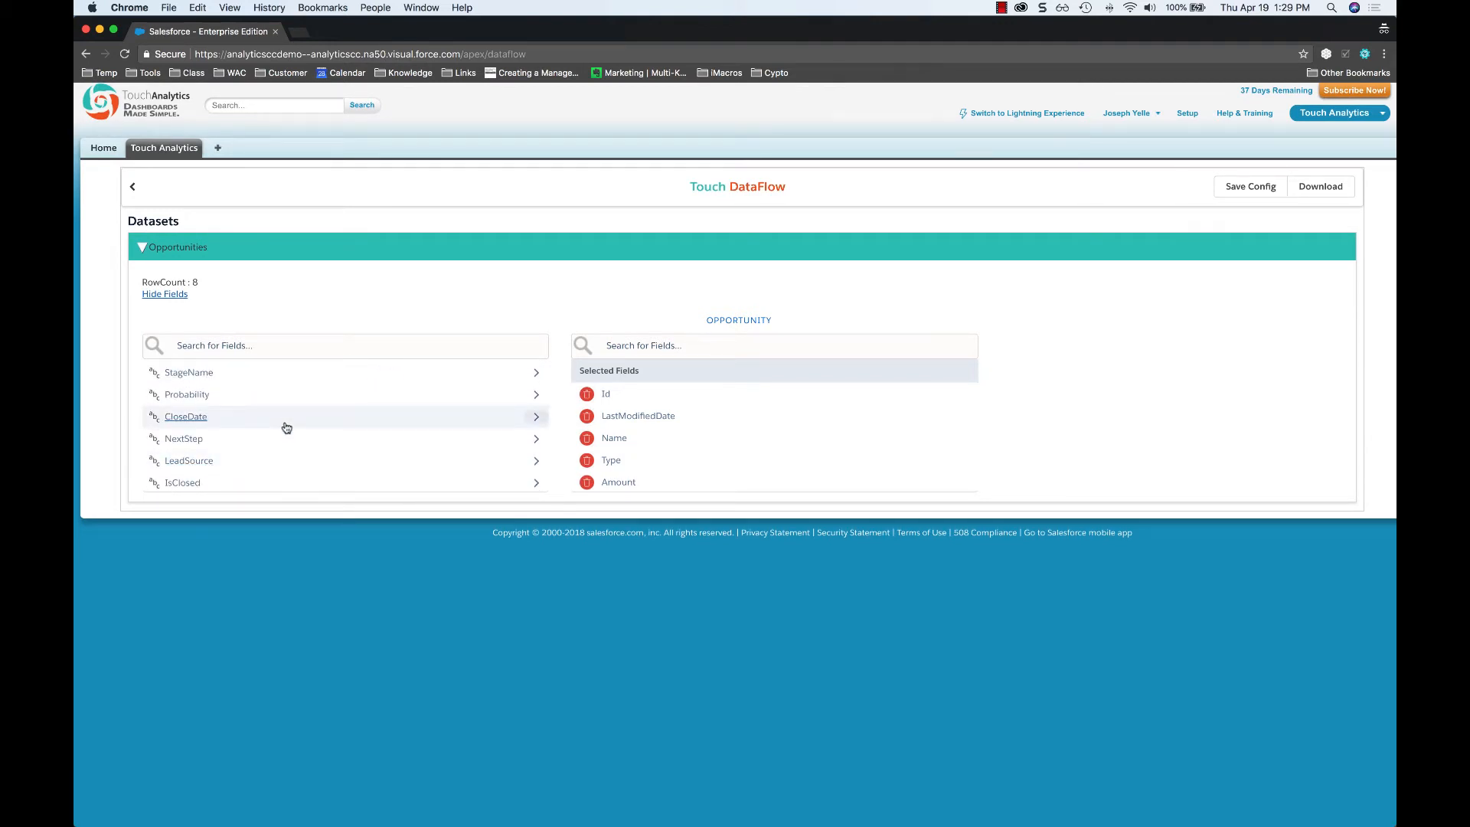
scroll(286, 427, "down", 3)
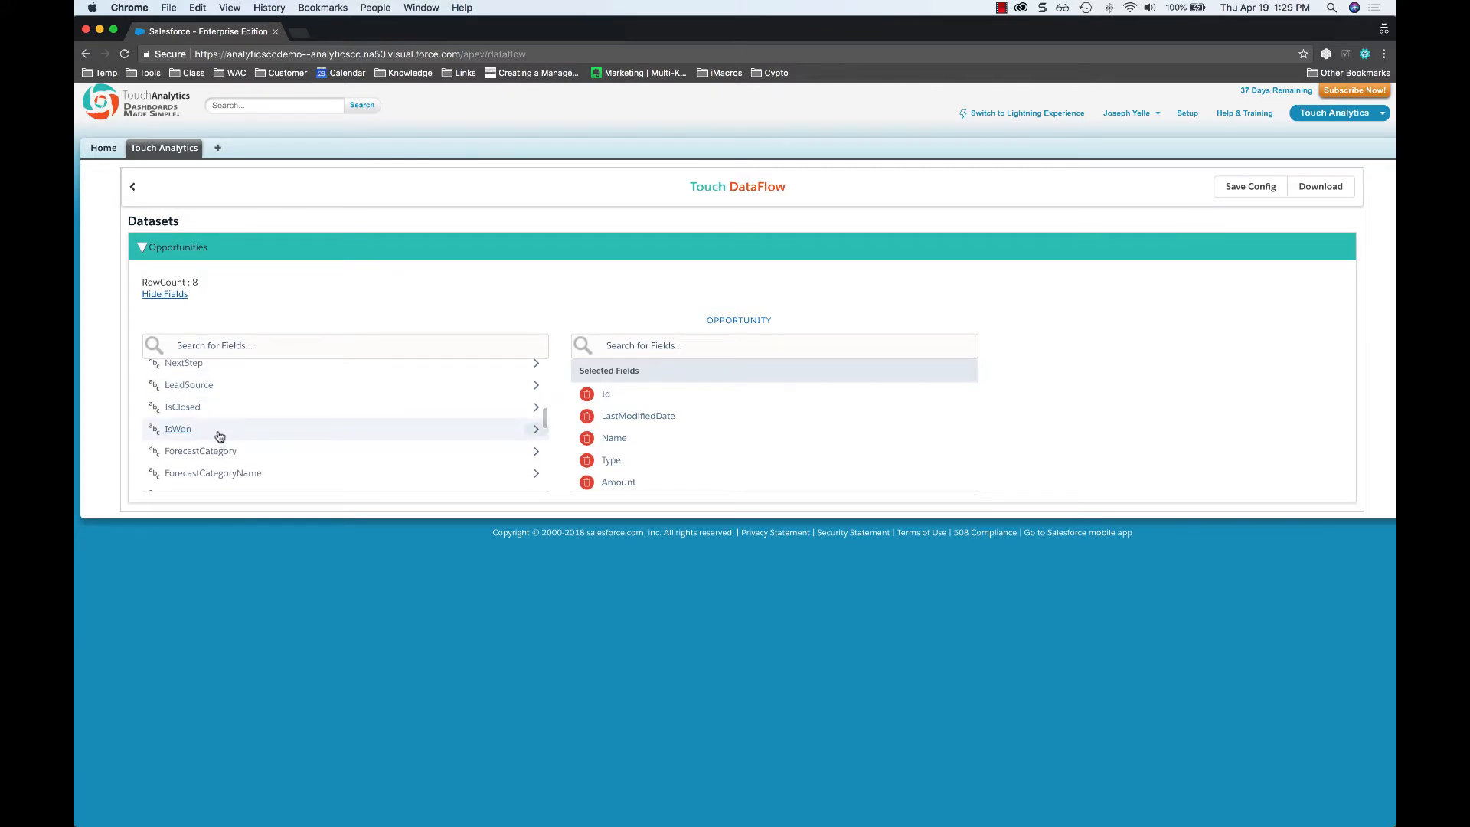
left_click(222, 428)
left_click(127, 249)
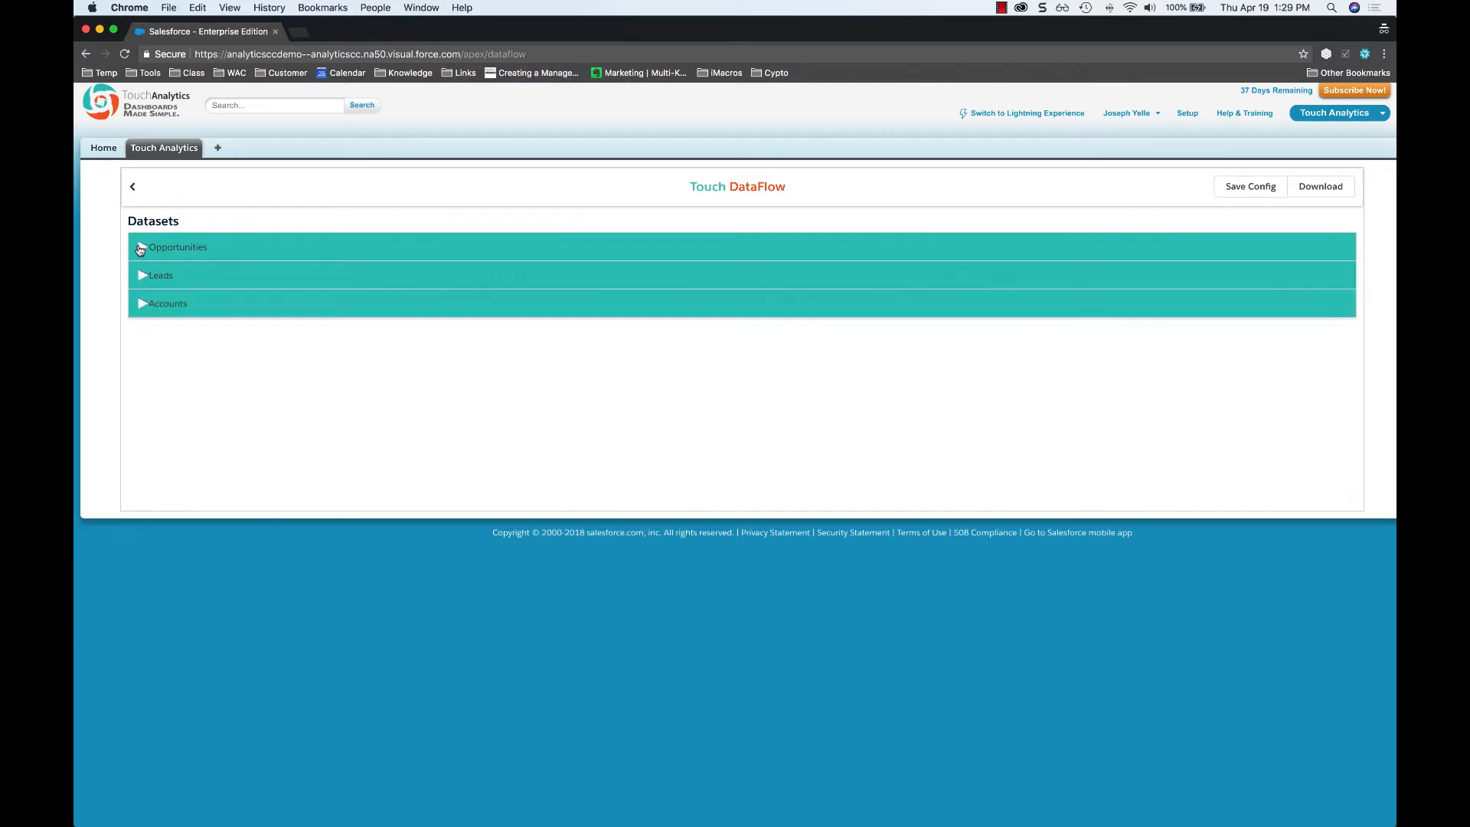
- Download the dataflow definition file and approve creating the missing permission sets
left_click(1320, 191)
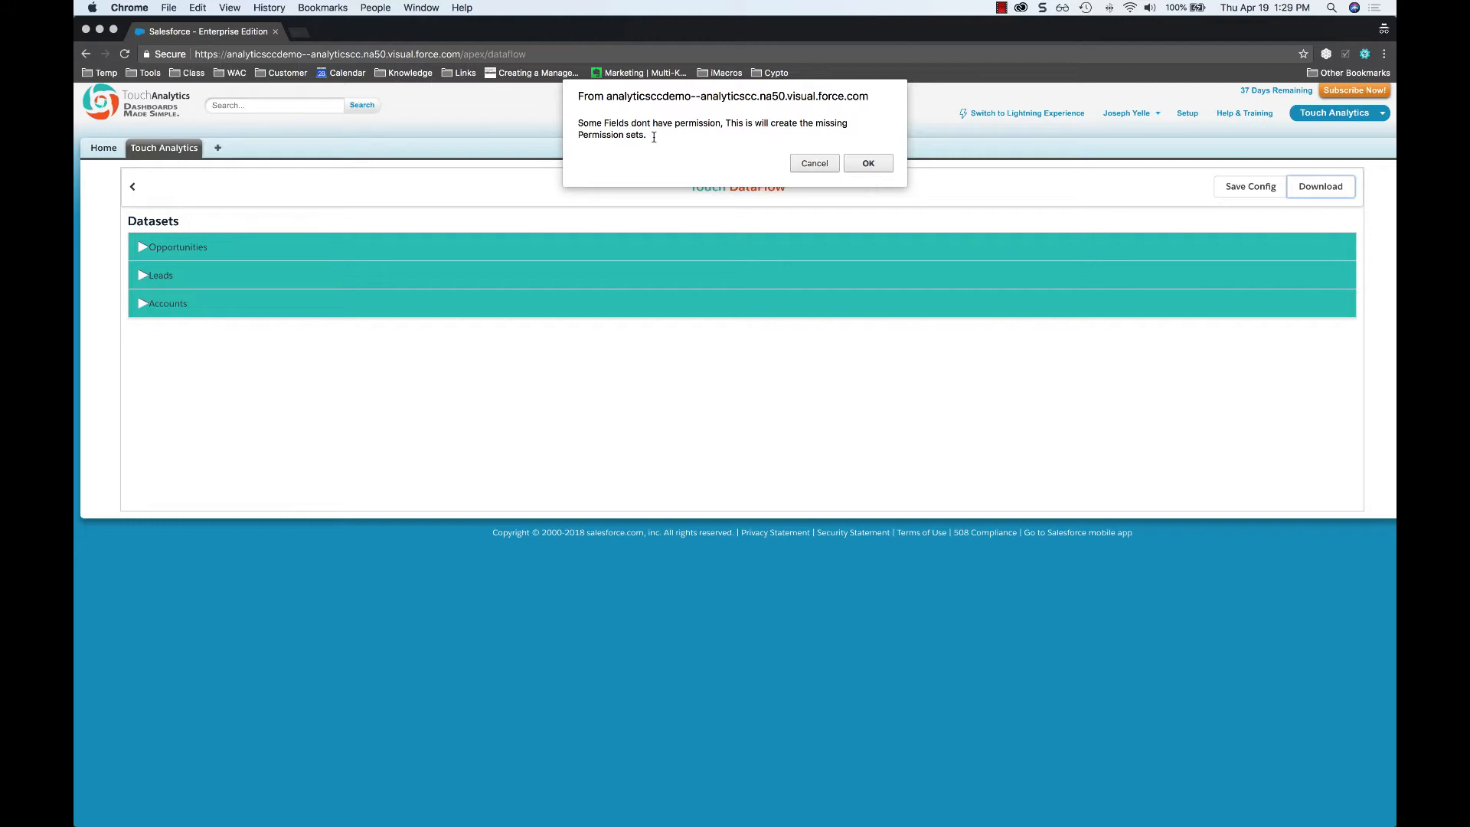
left_click(871, 163)
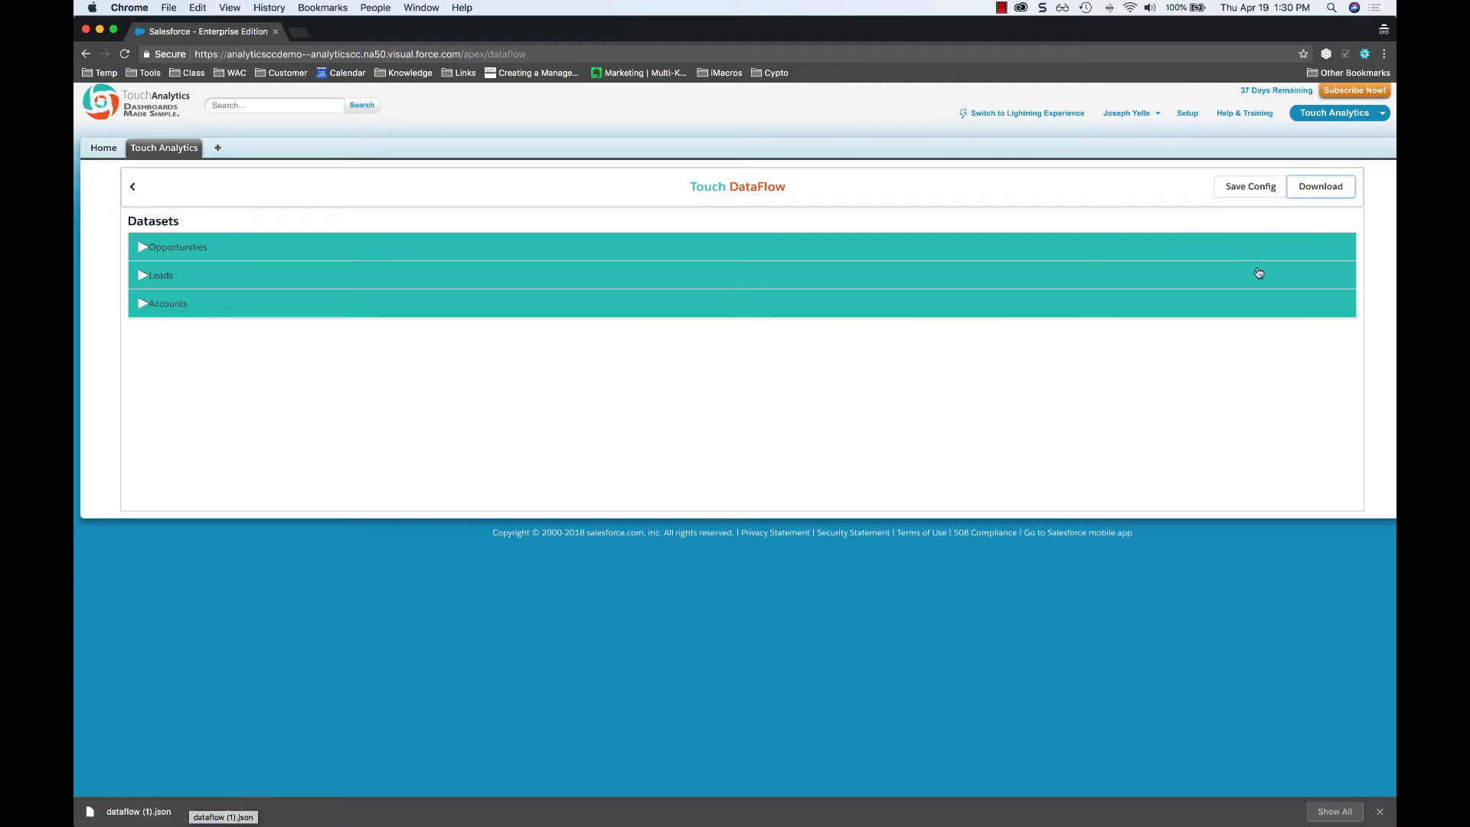
- Go to the Data Manager through Analytics Studio and switch its monitor to Dataflow View
left_click(1332, 113)
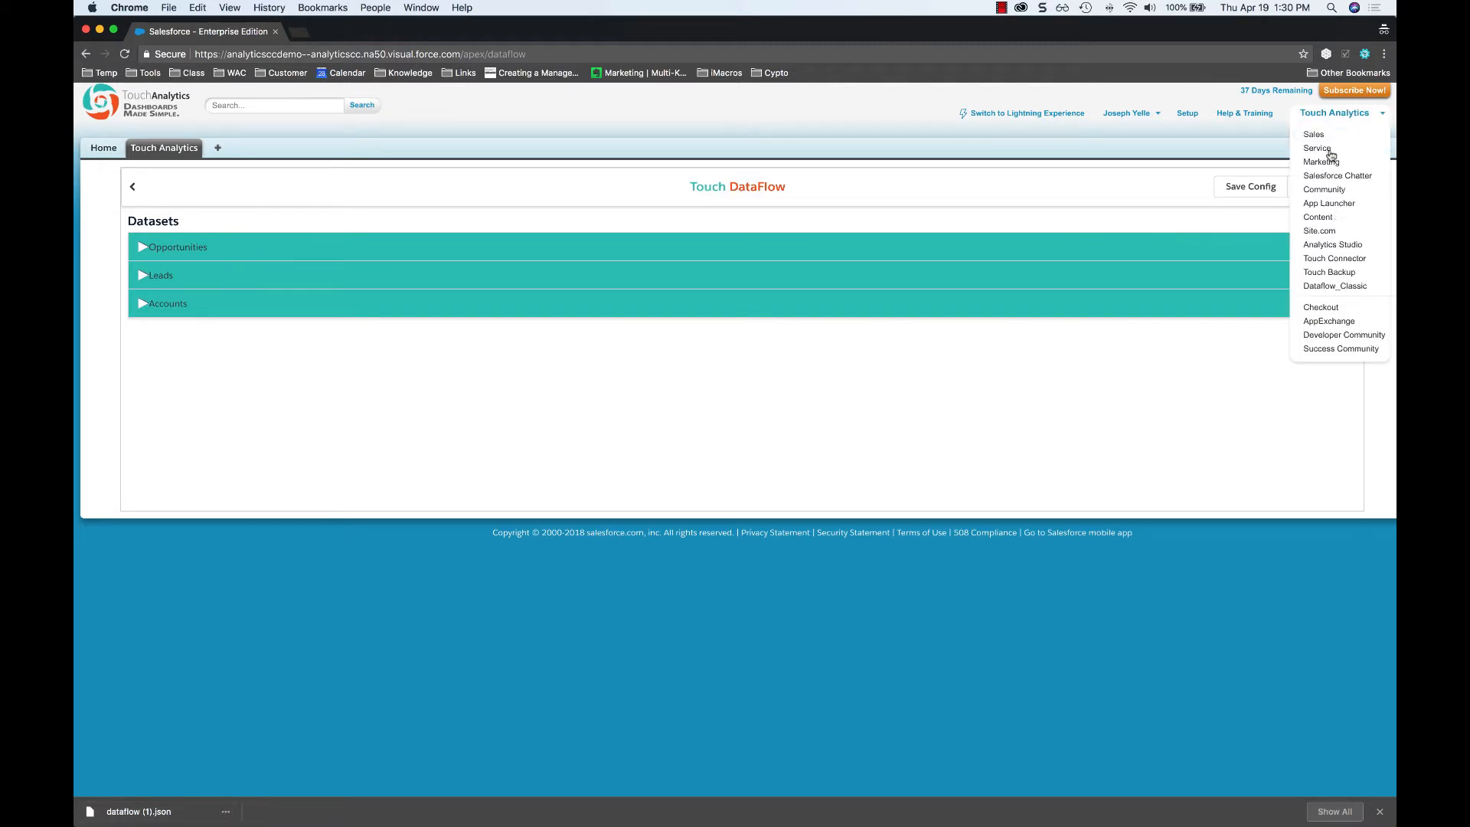
left_click(1333, 245)
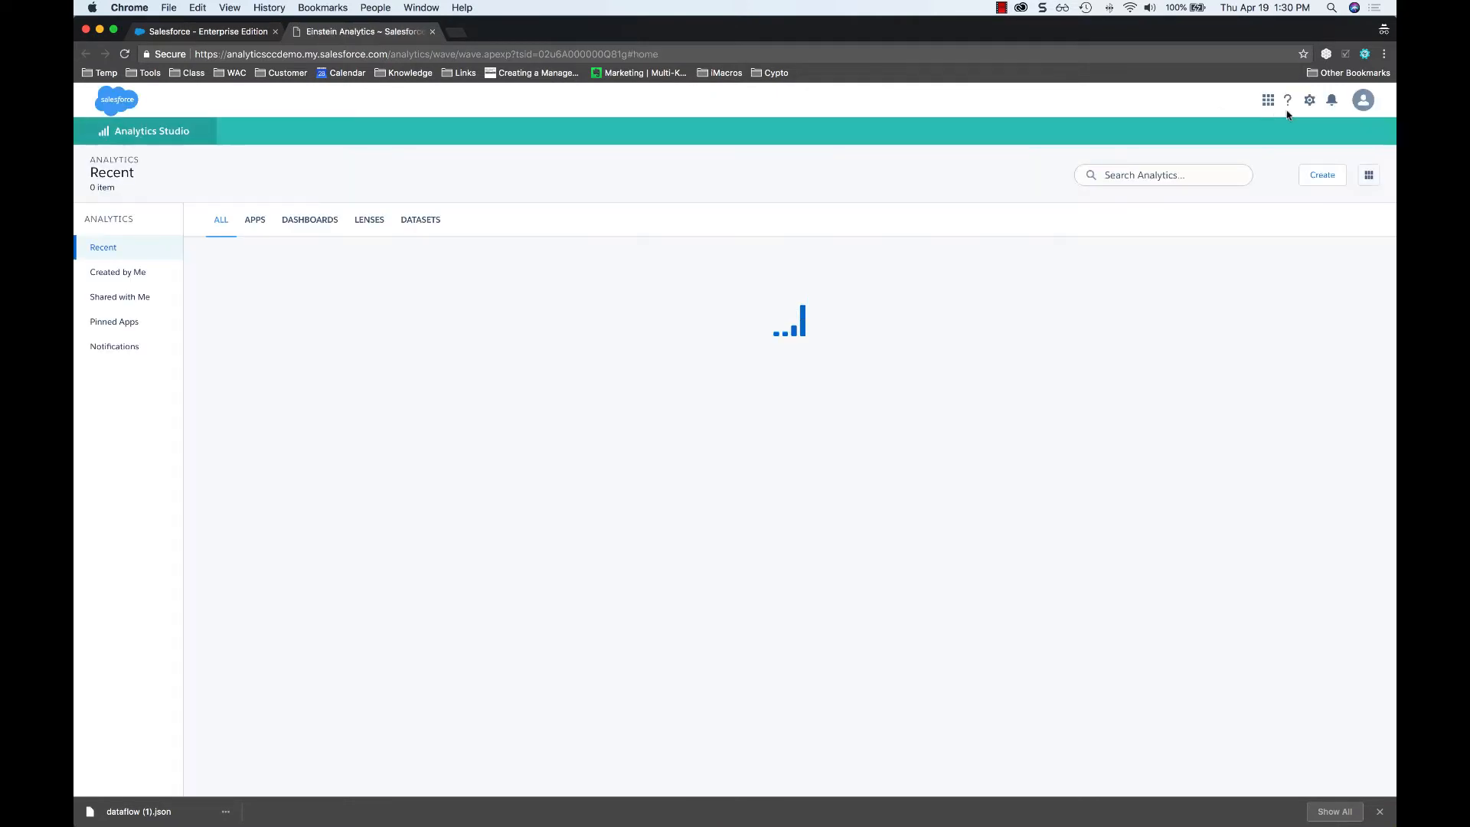
left_click(1309, 100)
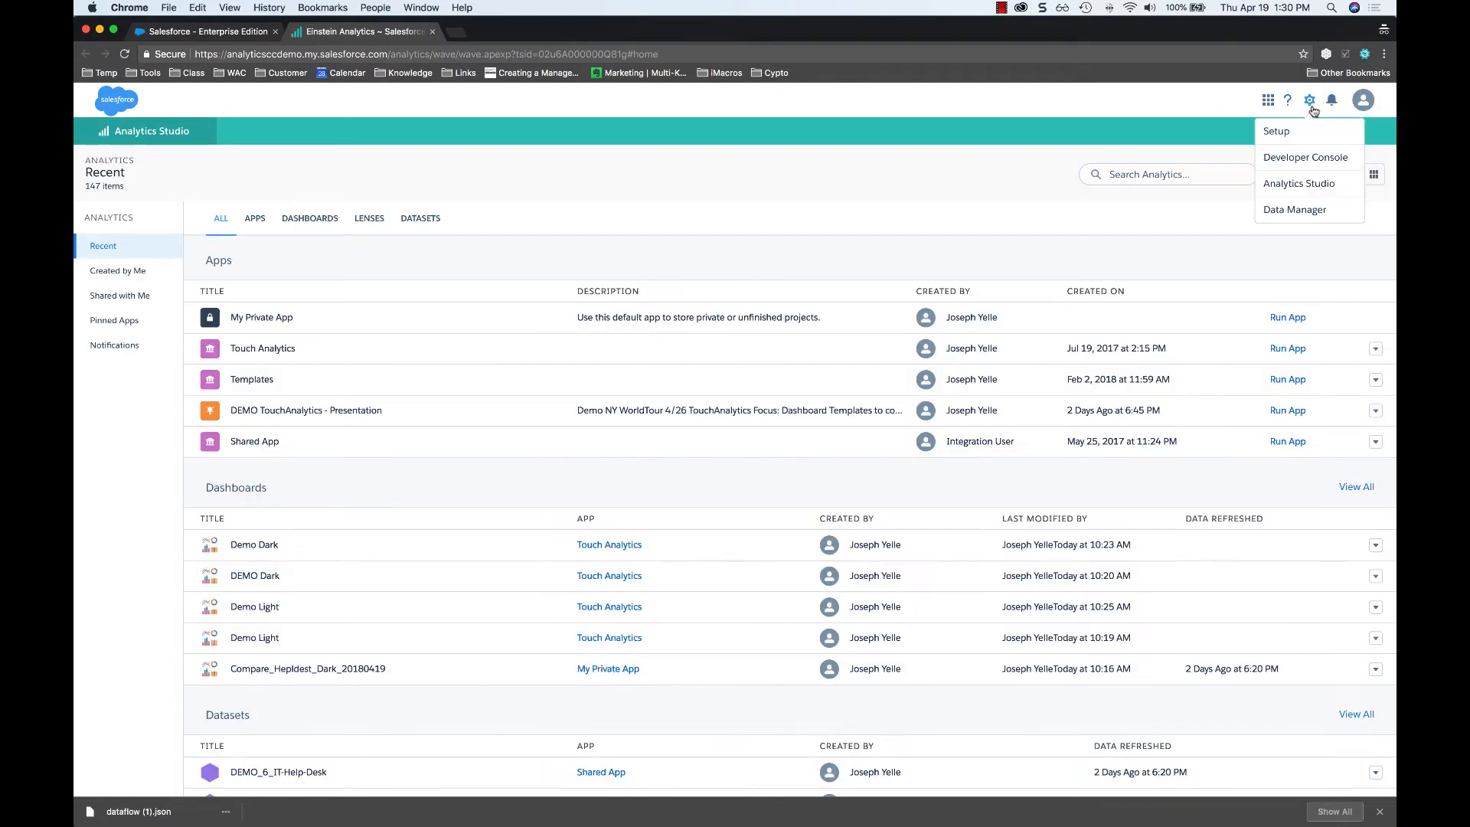
left_click(1312, 212)
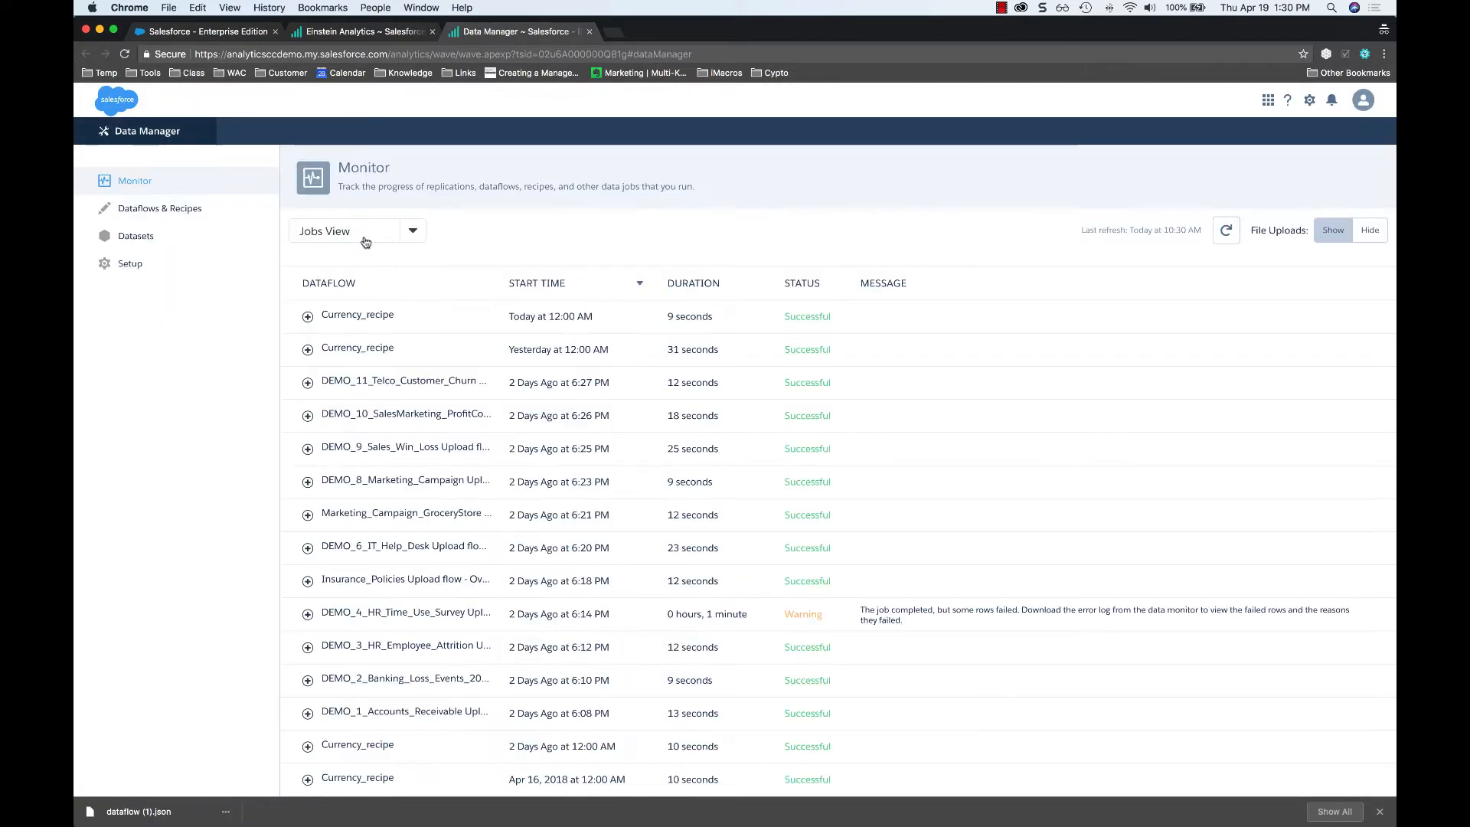
left_click(365, 242)
left_click(339, 377)
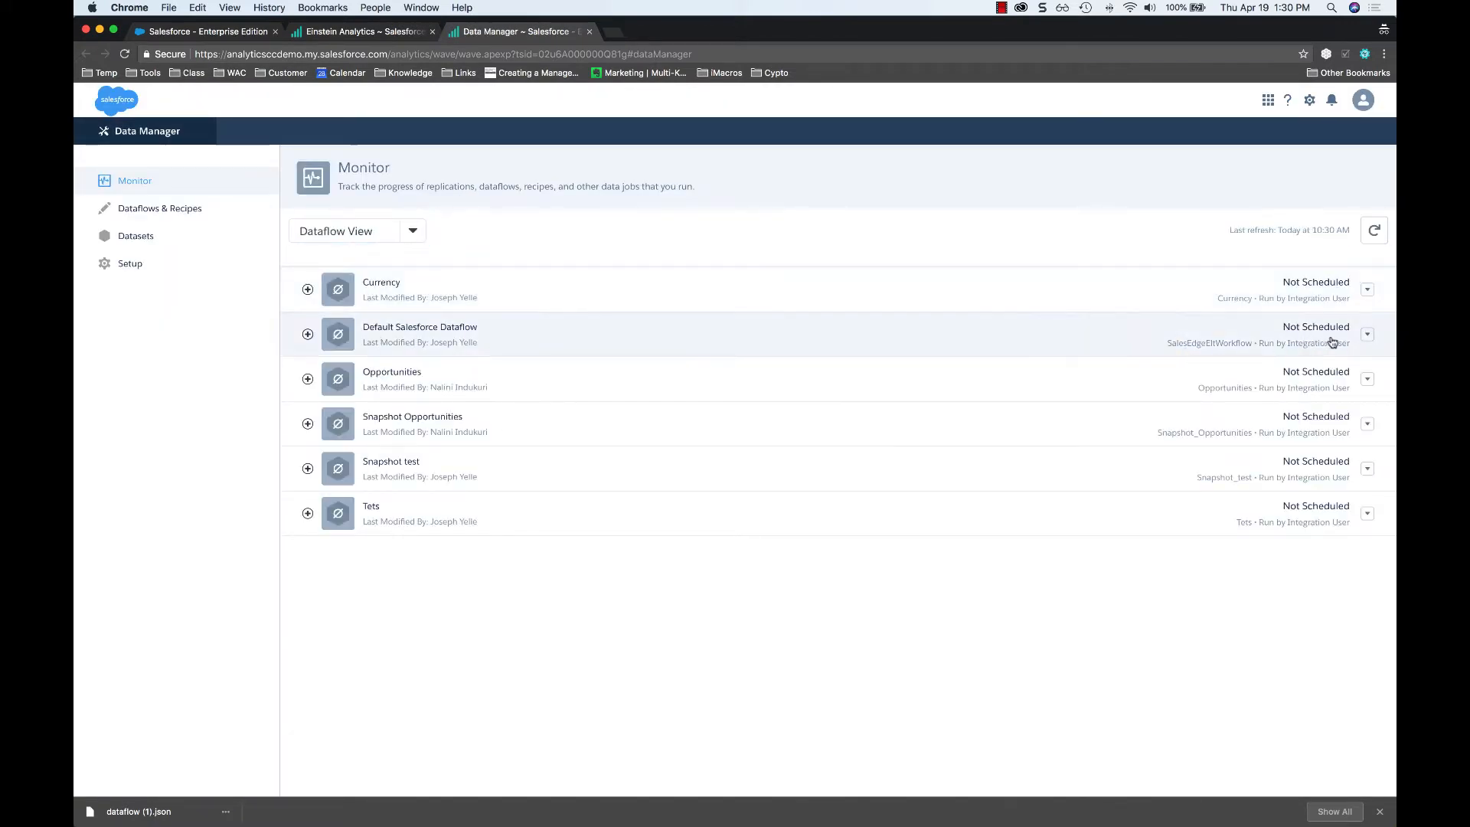
- Upload the downloaded dataflow (1).json as the definition file of the Default Salesforce Dataflow and finish the upload
left_click(1368, 333)
left_click(1329, 397)
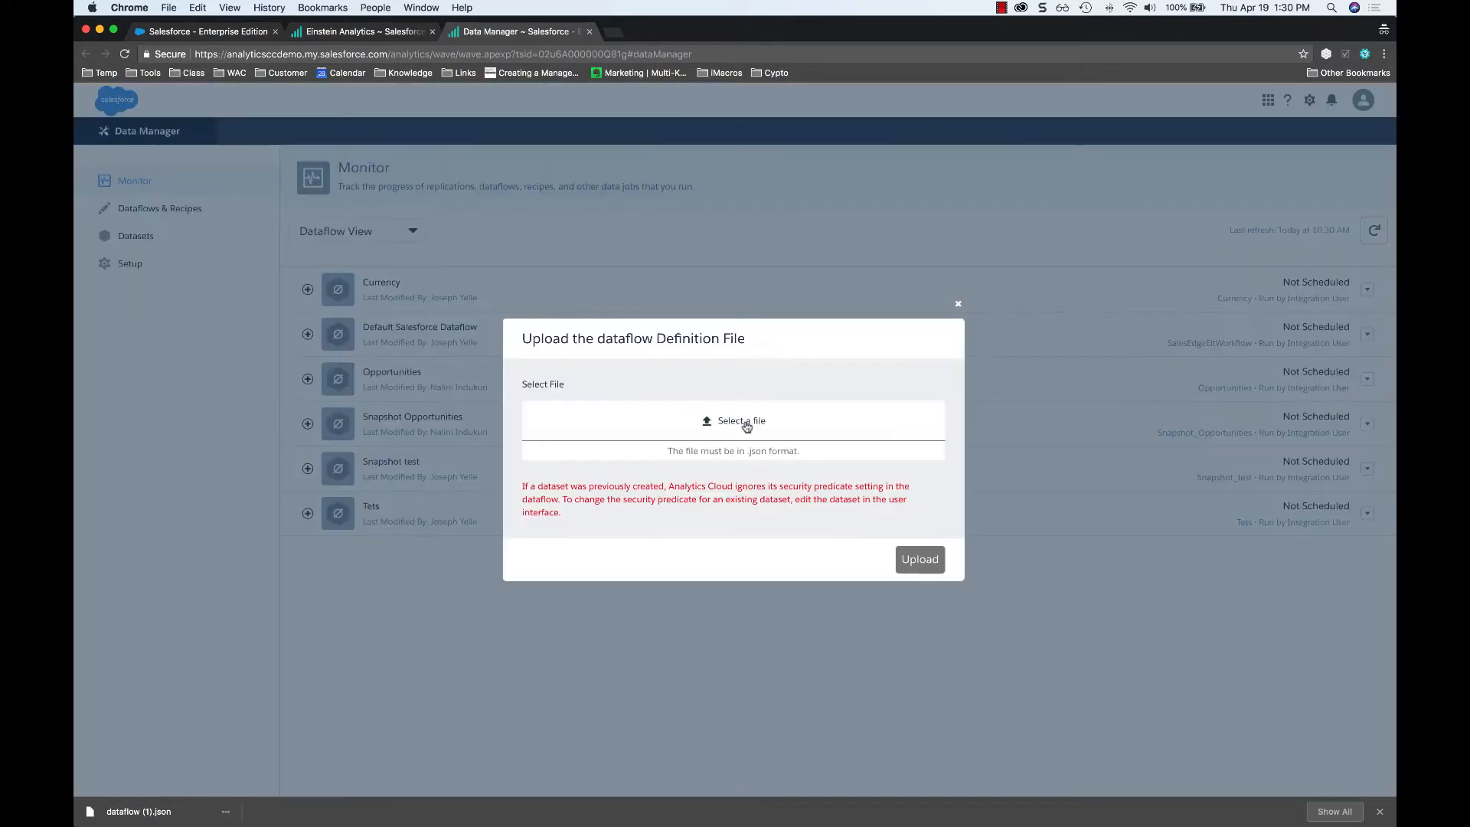
left_click(746, 424)
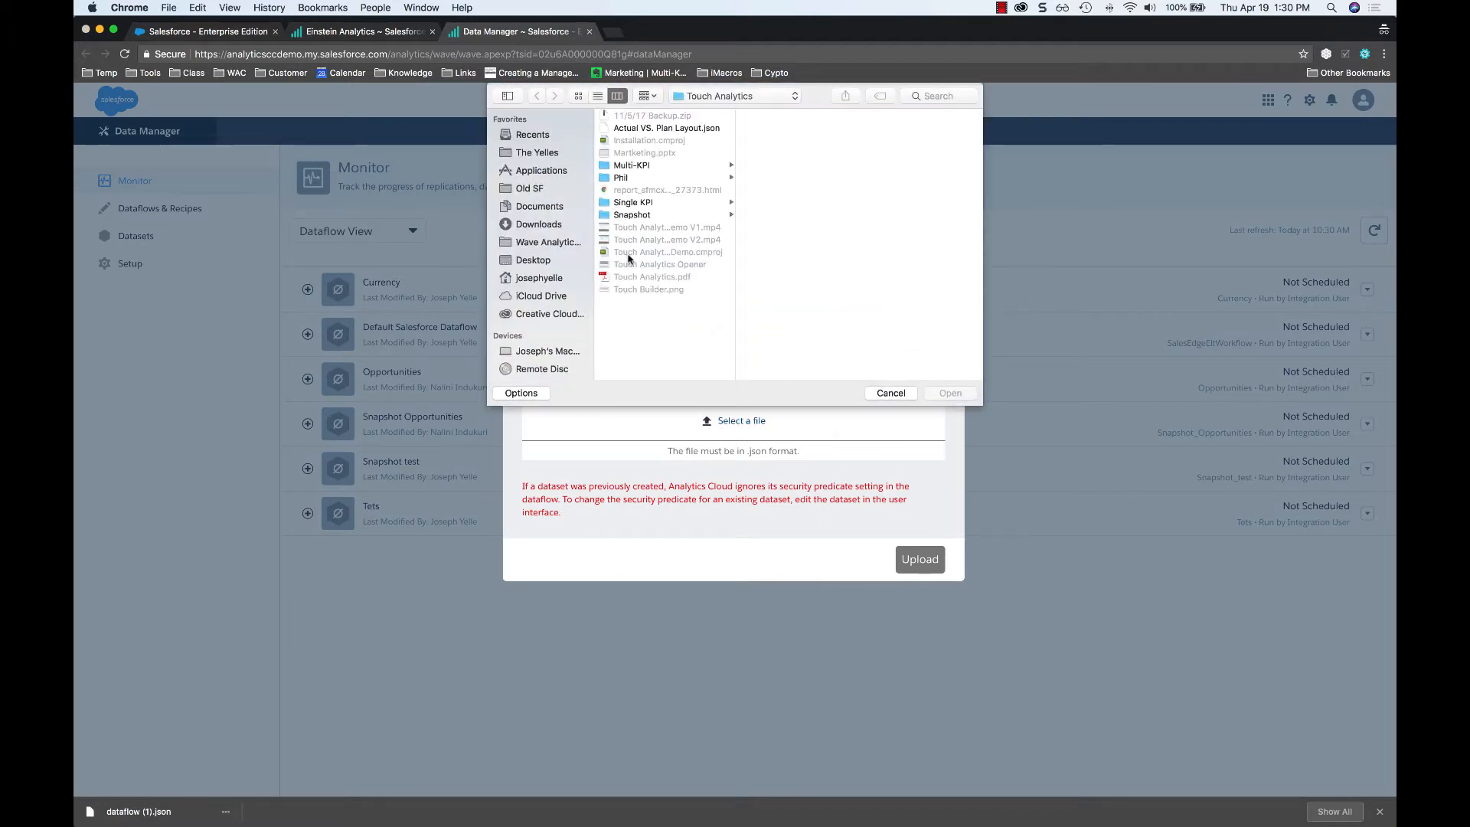
left_click(539, 225)
double_click(646, 177)
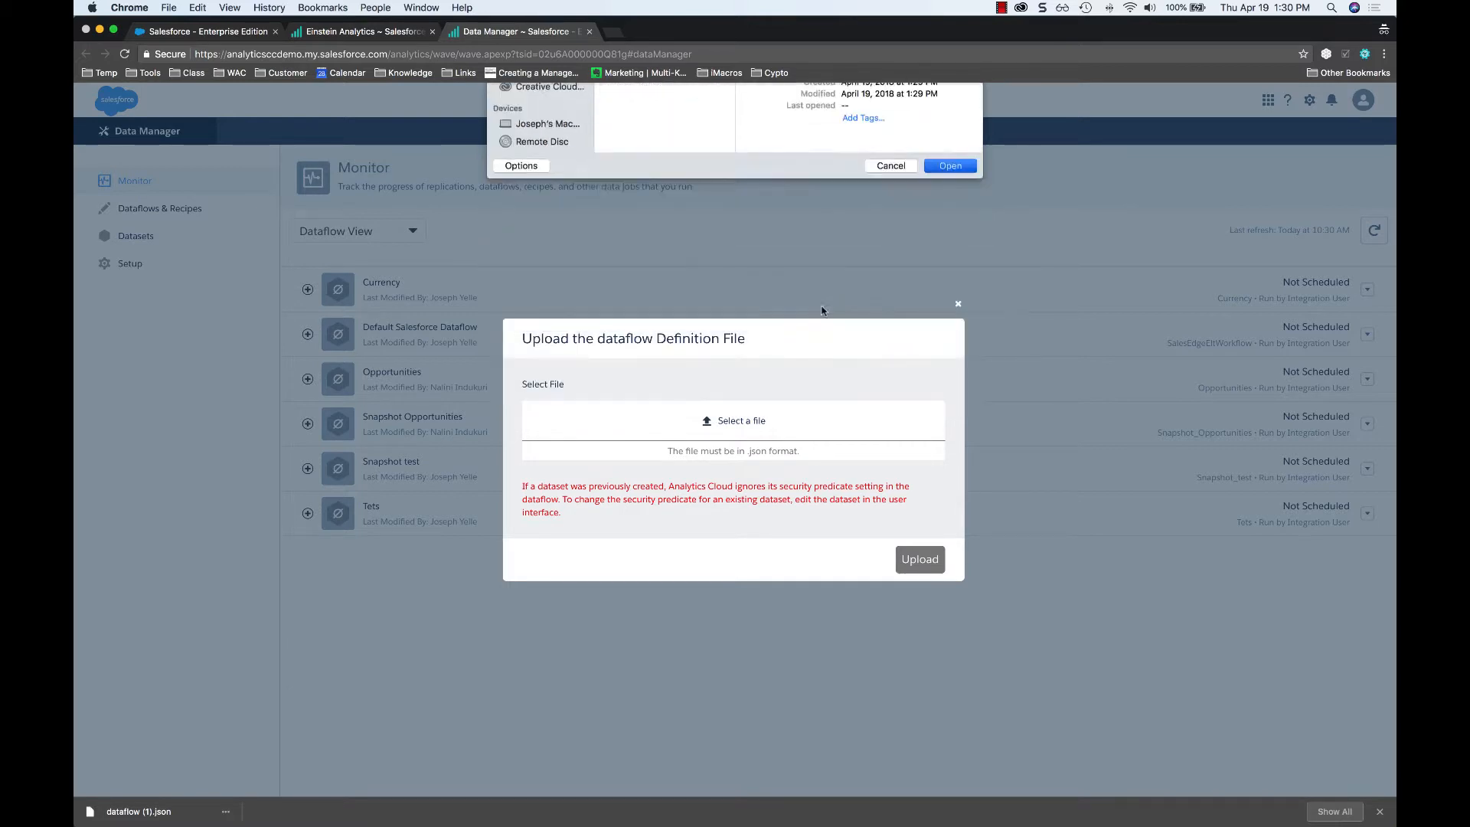
left_click(910, 564)
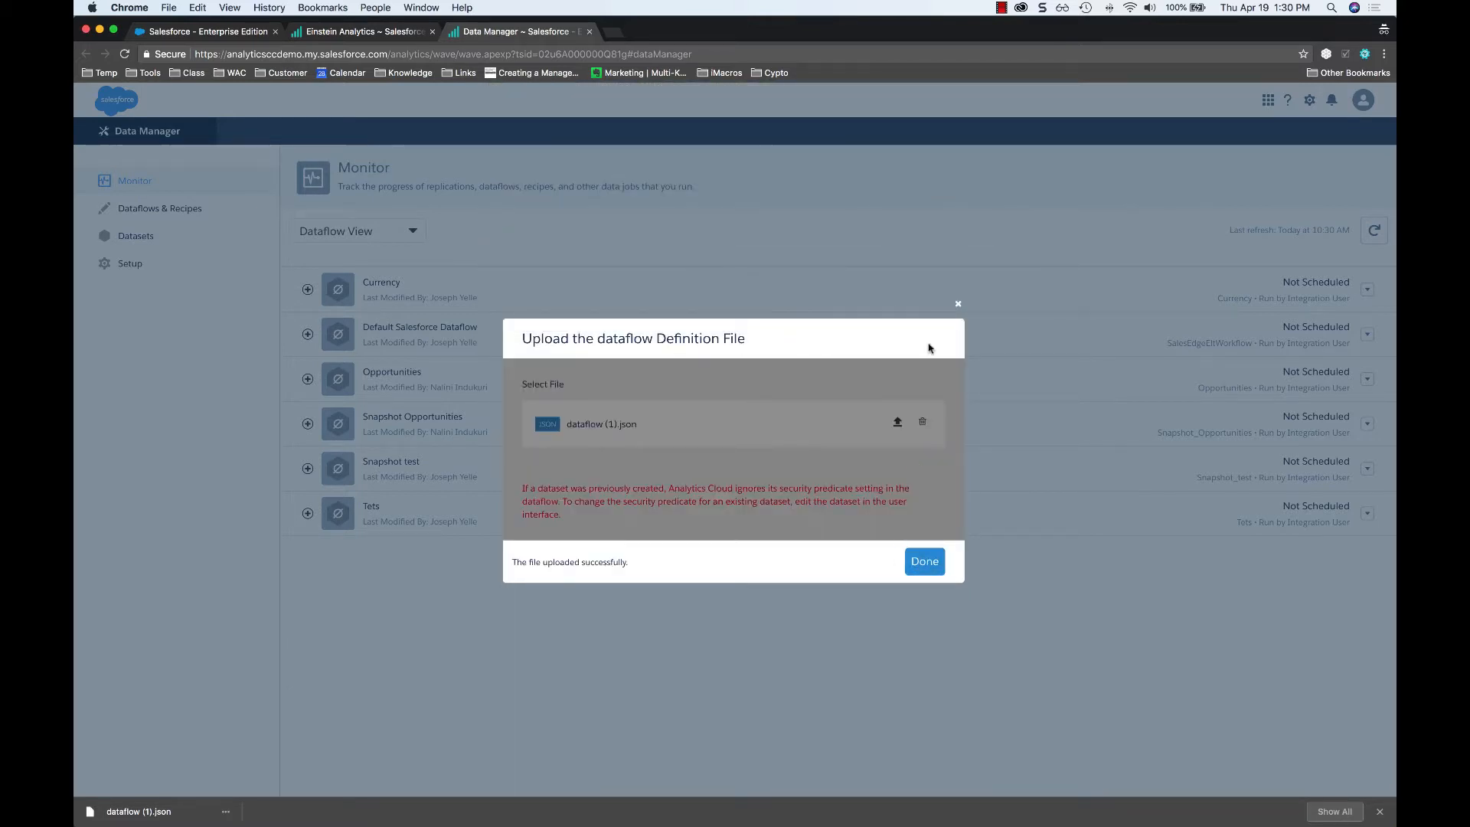
left_click(924, 564)
- Start the Default Salesforce Dataflow and acknowledge the replication notice
left_click(1368, 334)
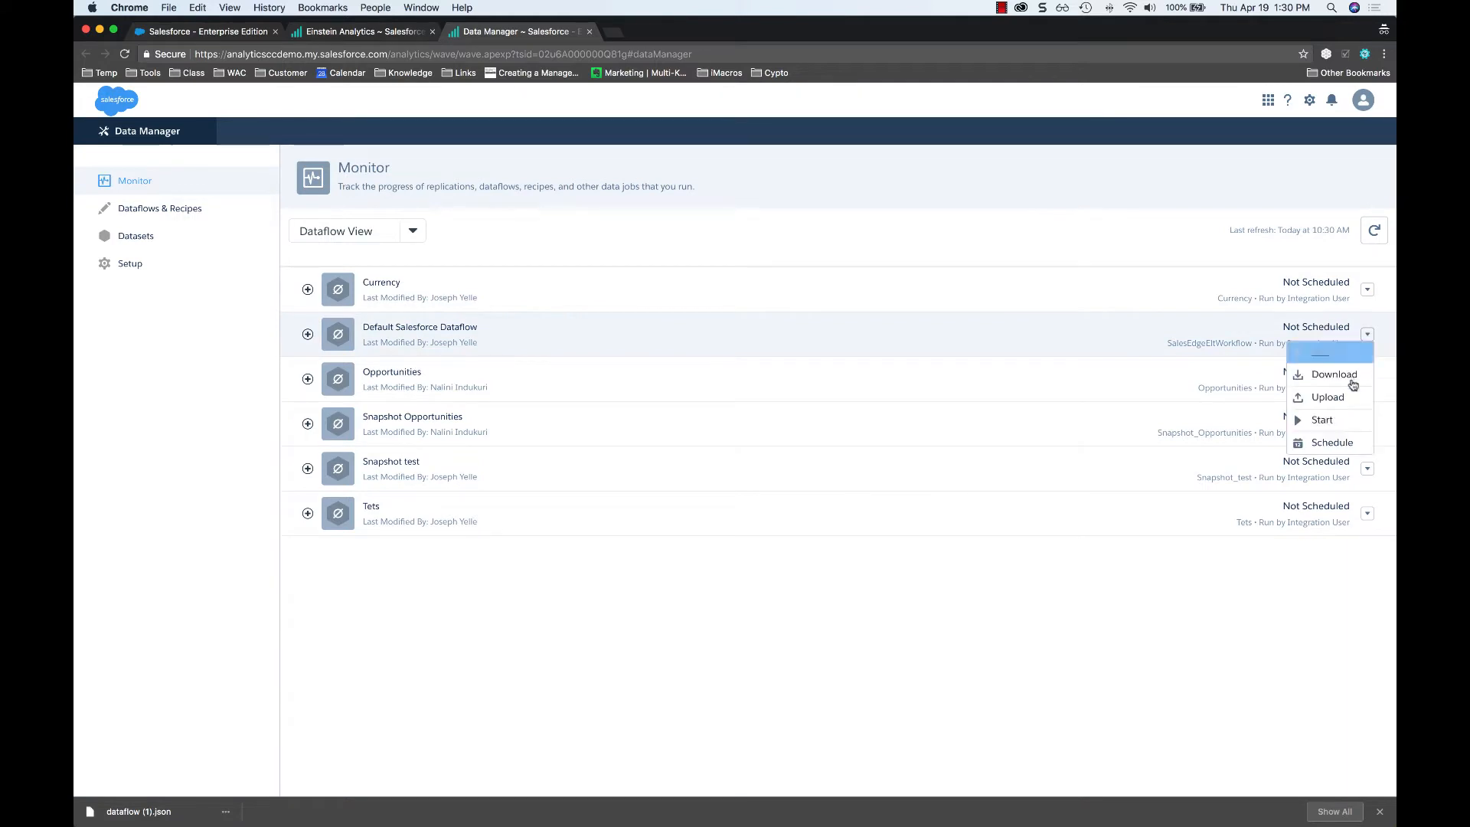
key("Return")
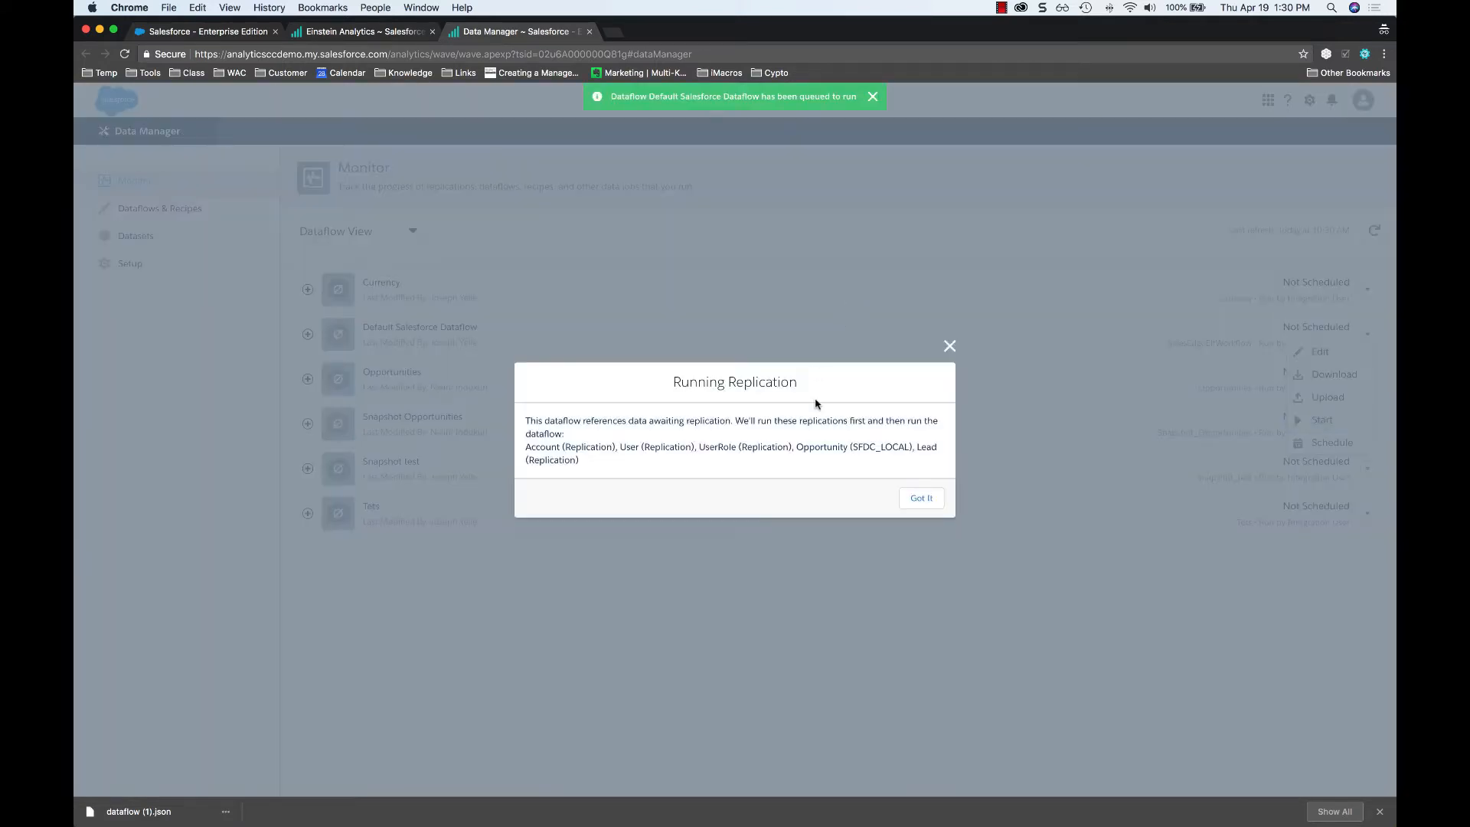
left_click(923, 498)
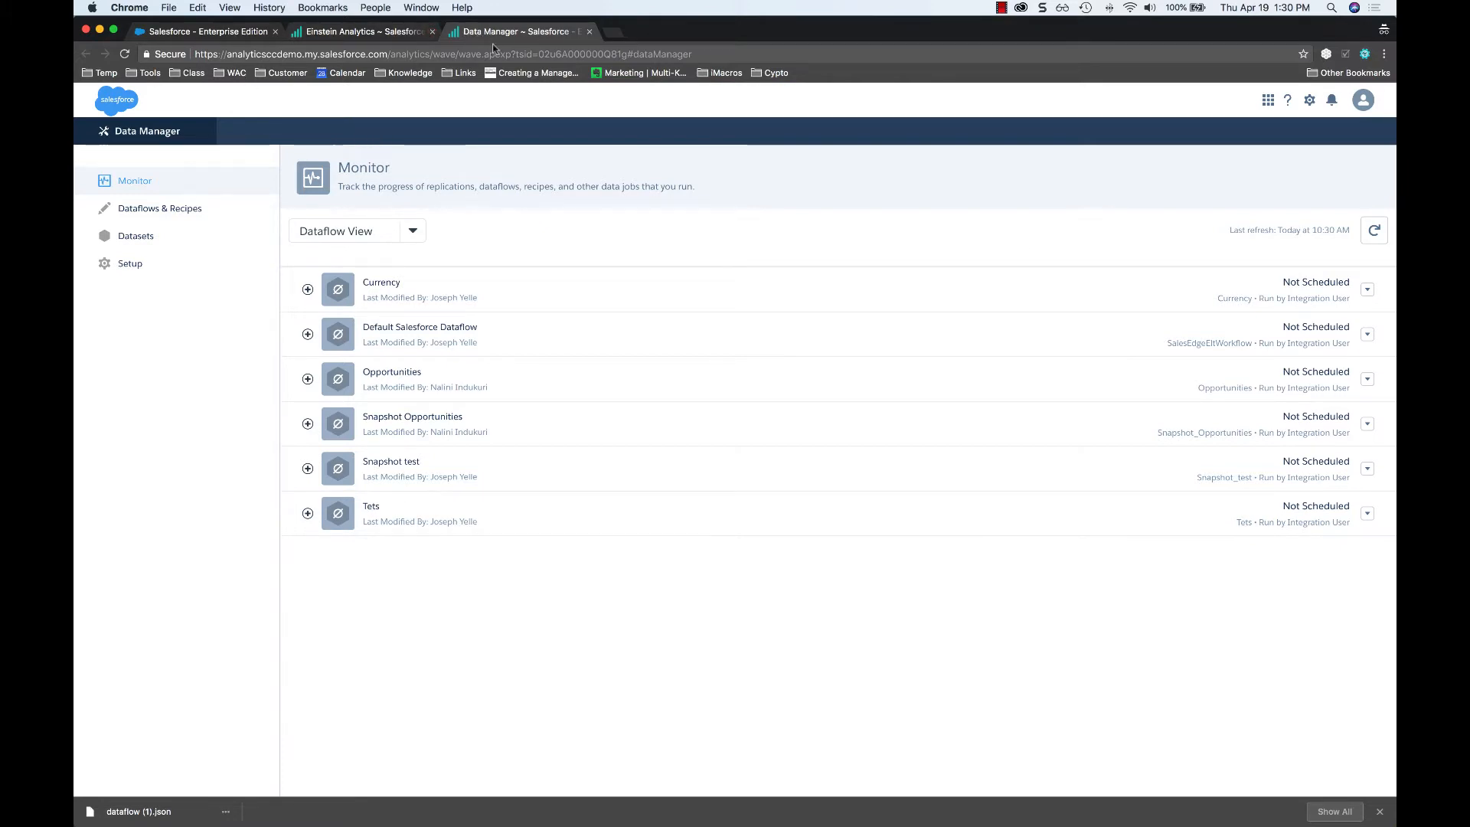
- Close the Data Manager and Einstein Analytics pages and enter the Dashboard Builder of Touch Analytics
left_click(588, 33)
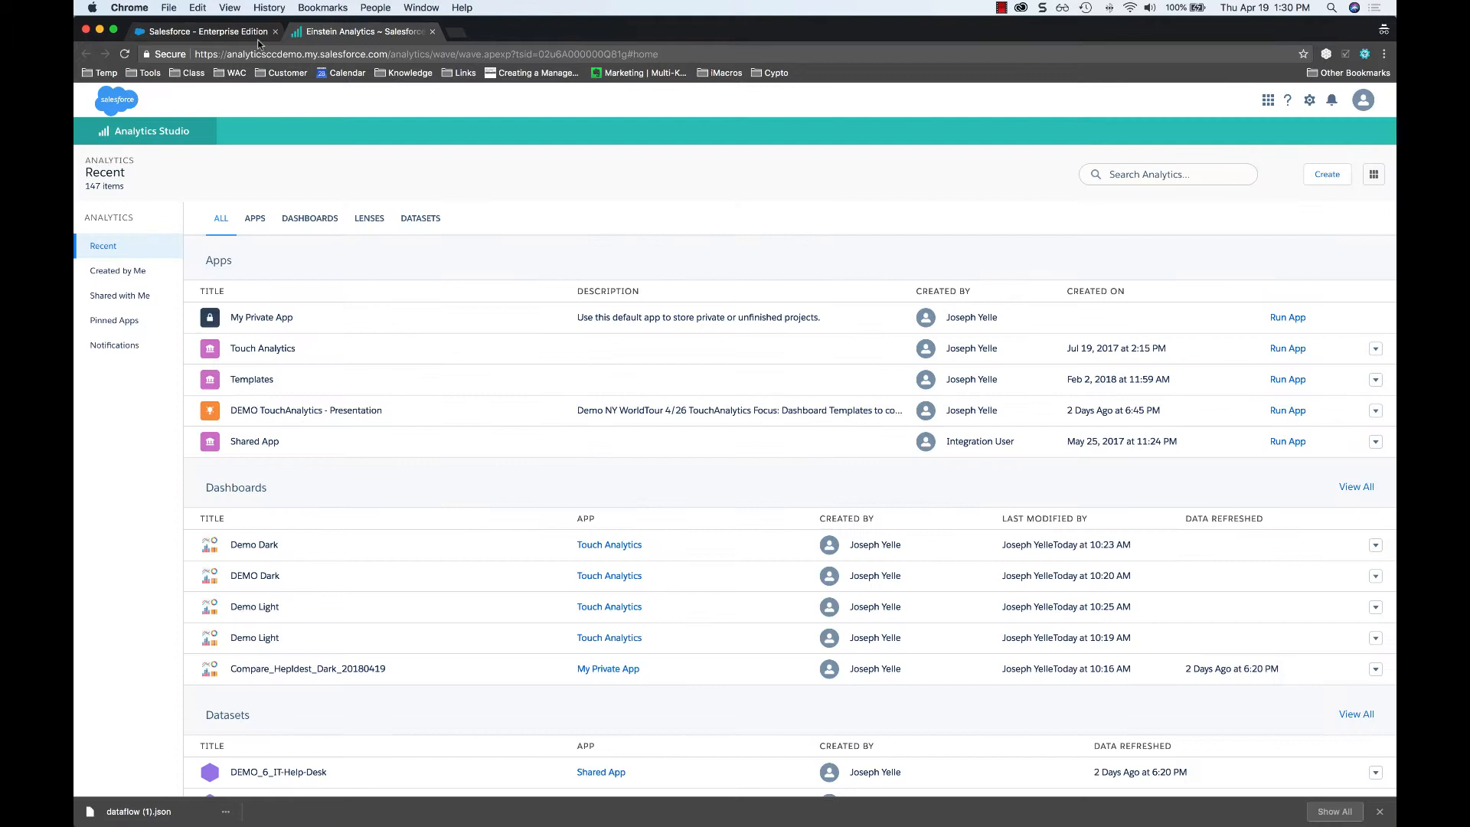
left_click(432, 32)
left_click(175, 153)
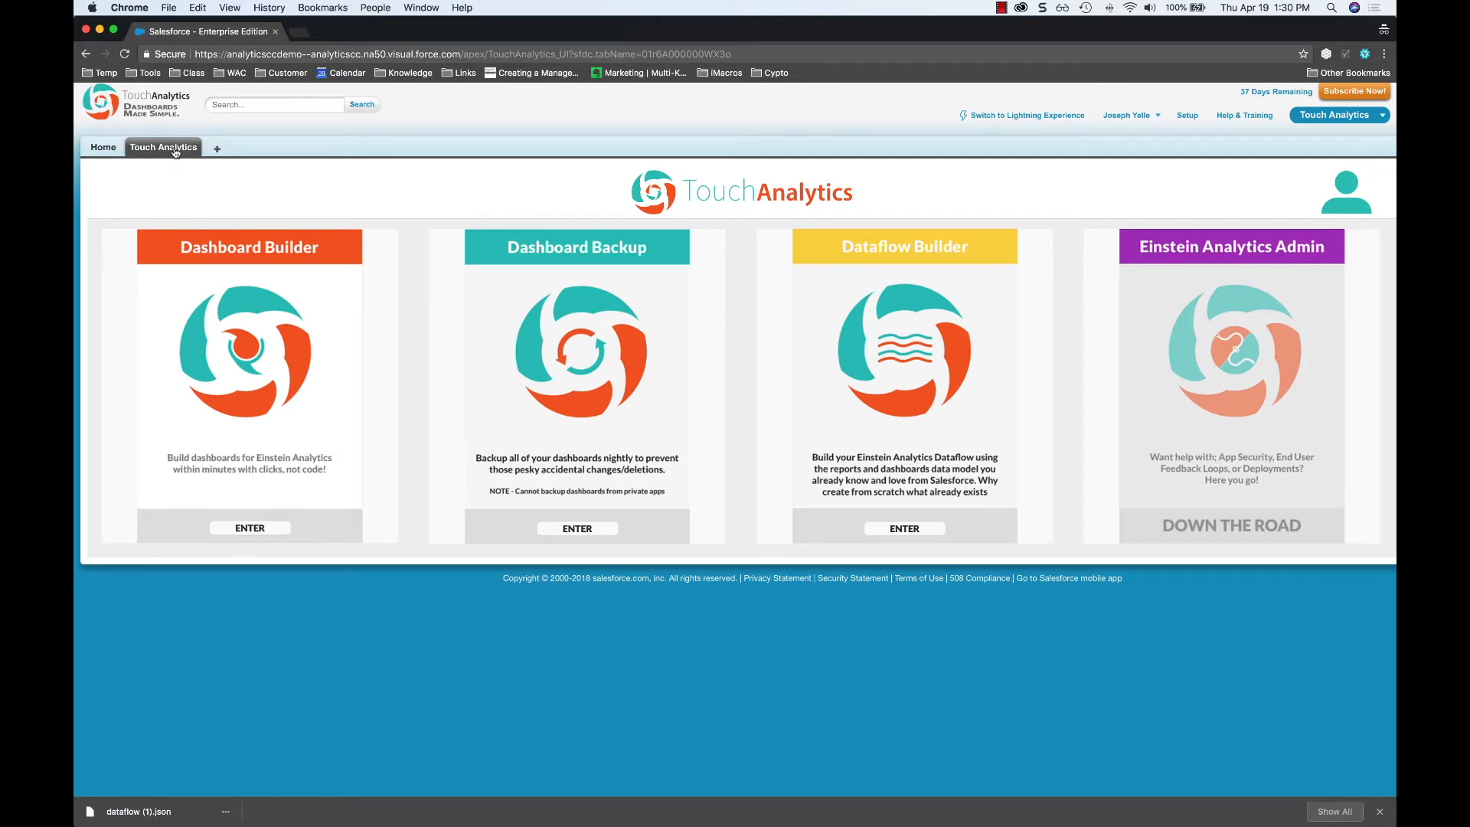
left_click(249, 529)
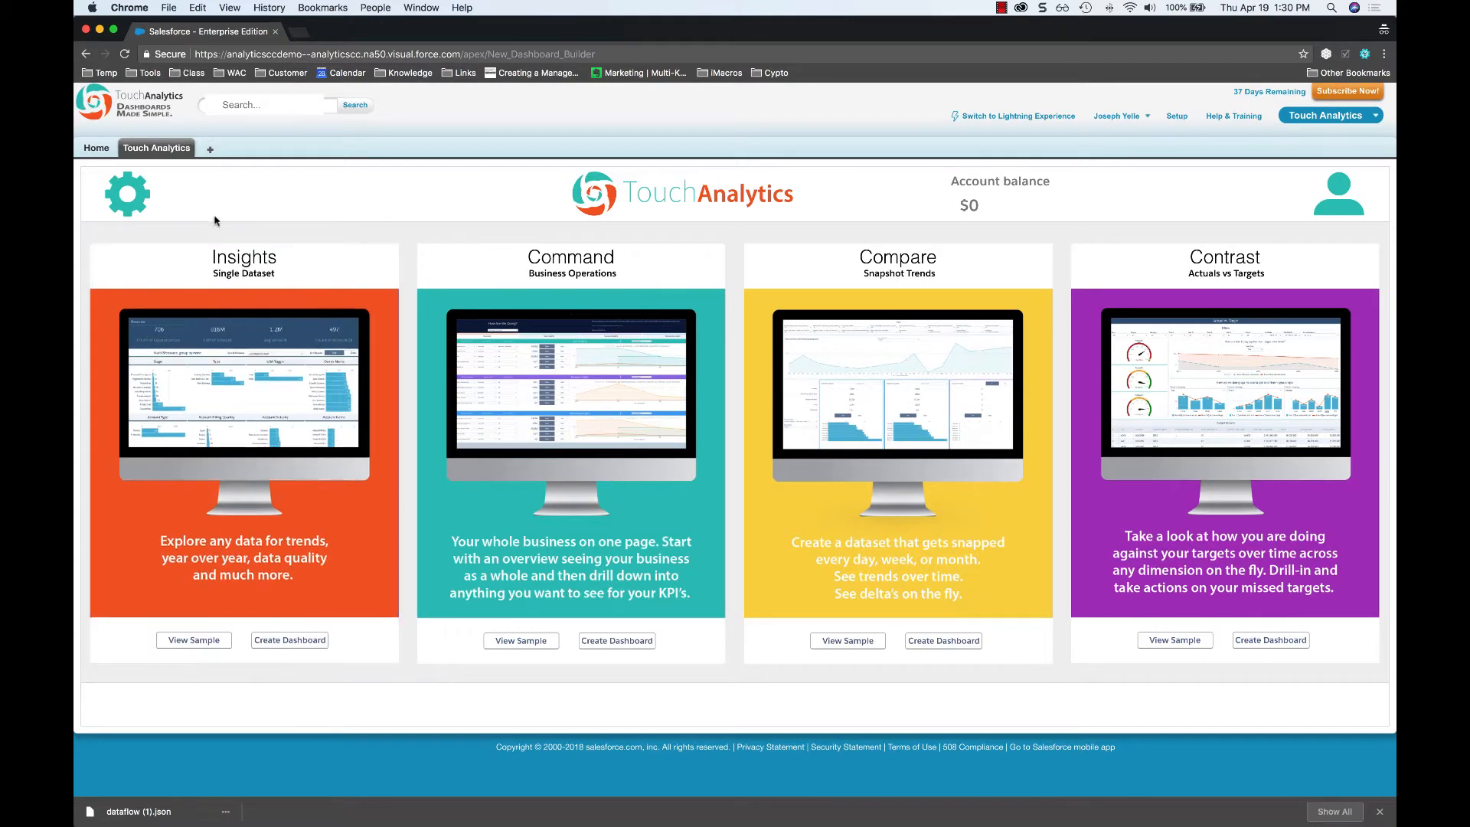
- Create a new dashboard theme named Demo with the theme type Insights
left_click(128, 195)
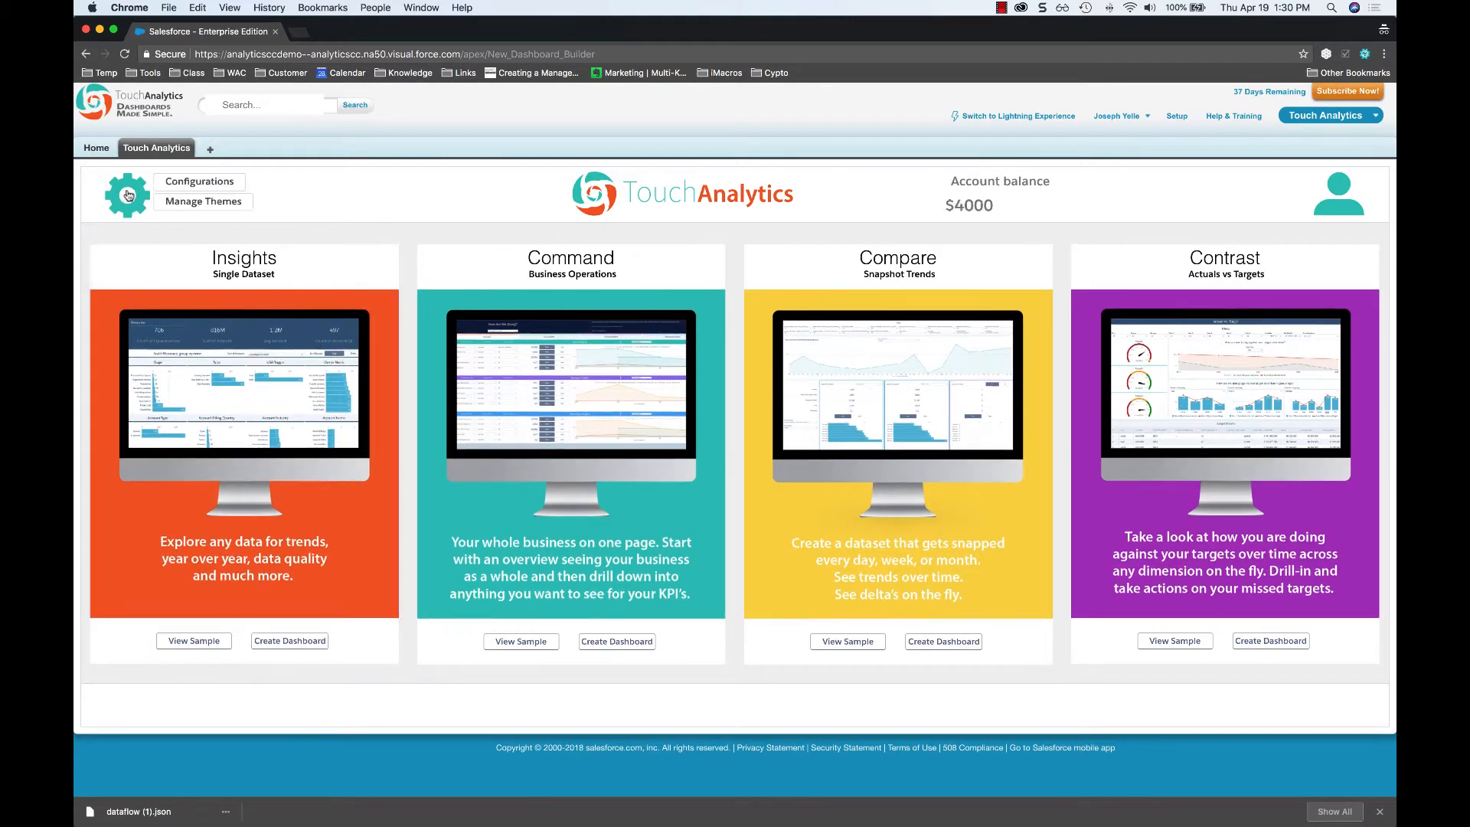
left_click(169, 203)
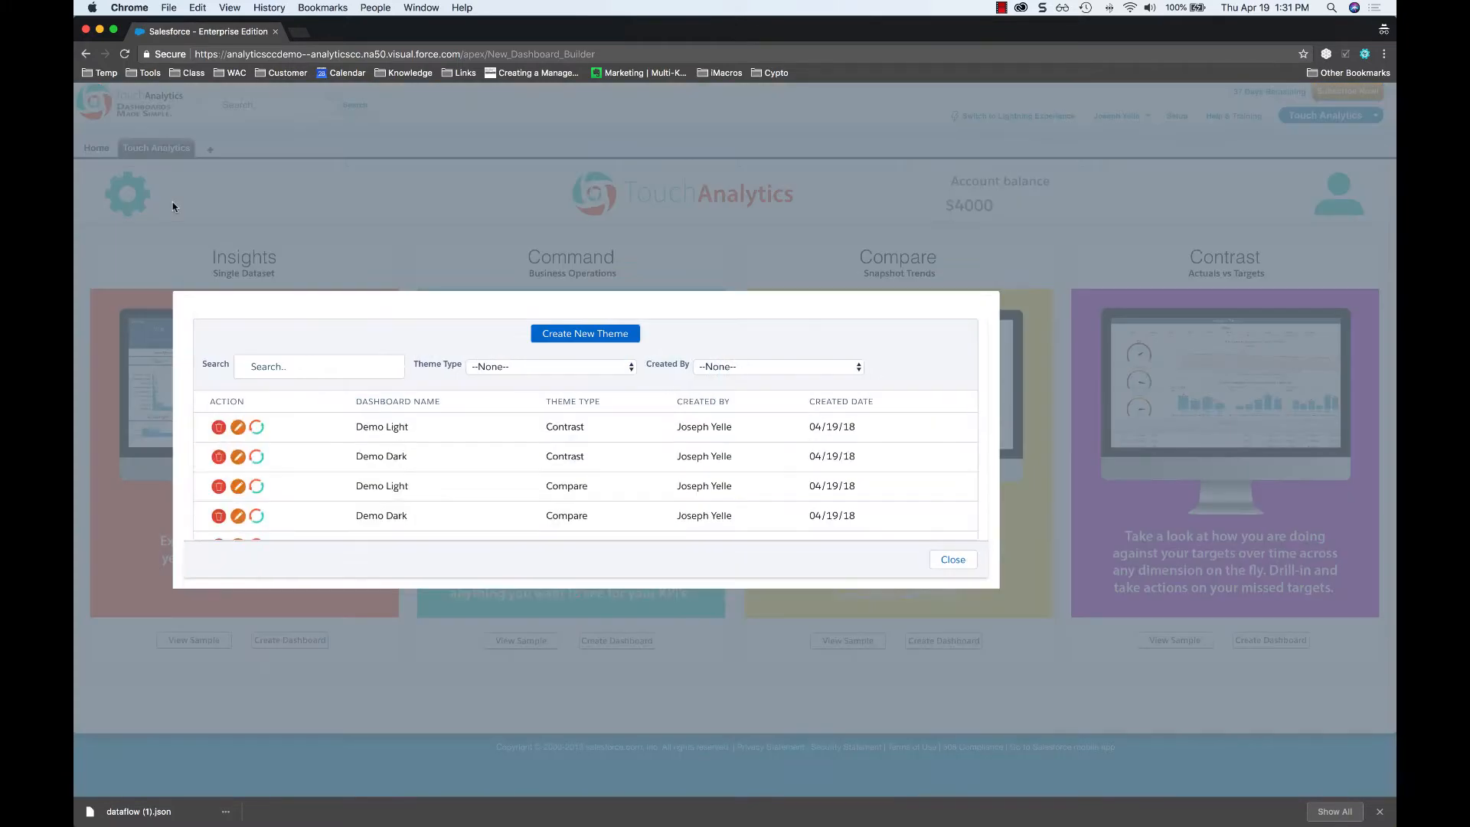
left_click(559, 338)
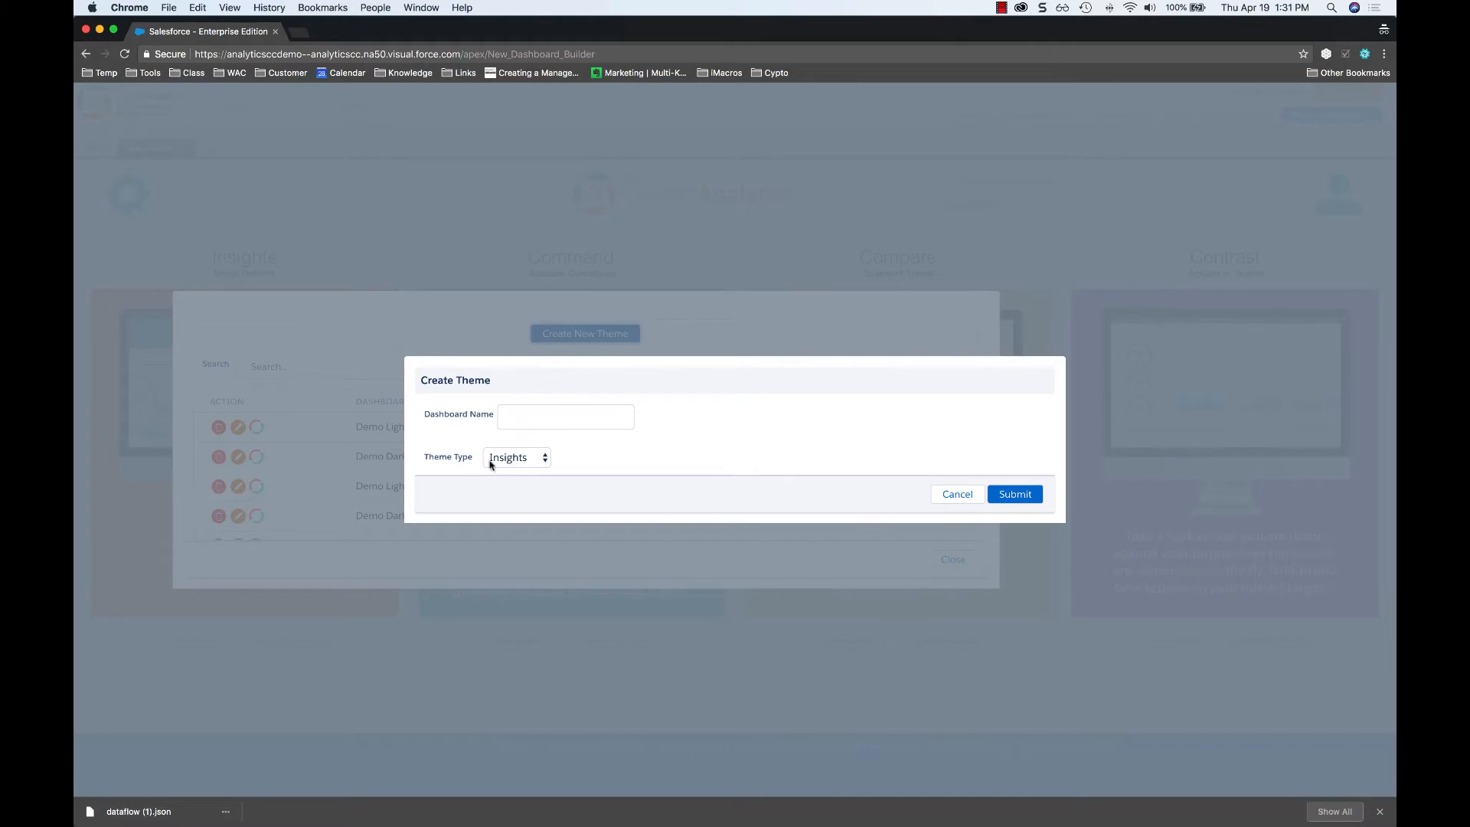
left_click(514, 458)
left_click(528, 465)
left_click(563, 414)
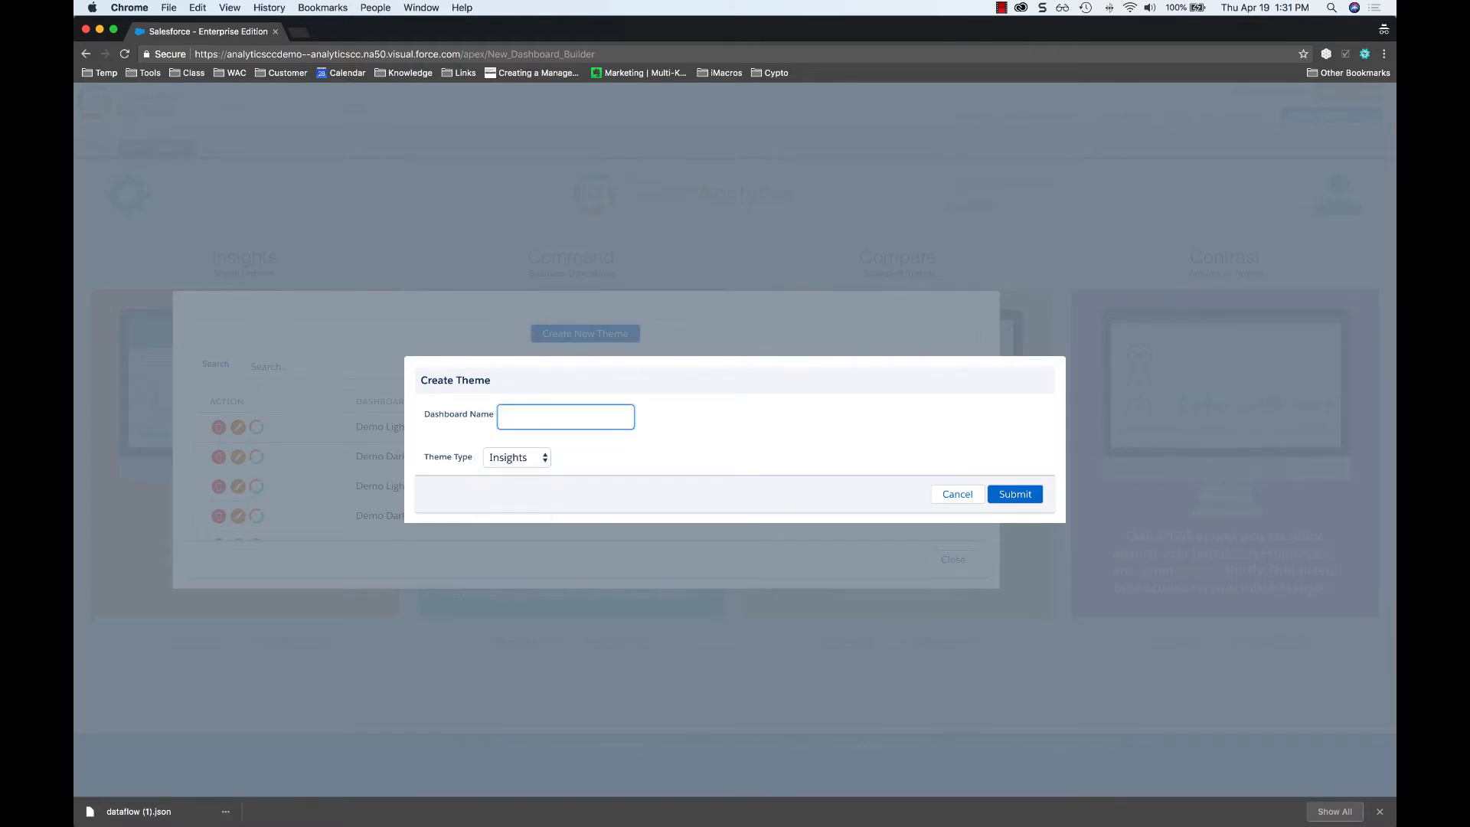
type("Demo")
left_click(1014, 498)
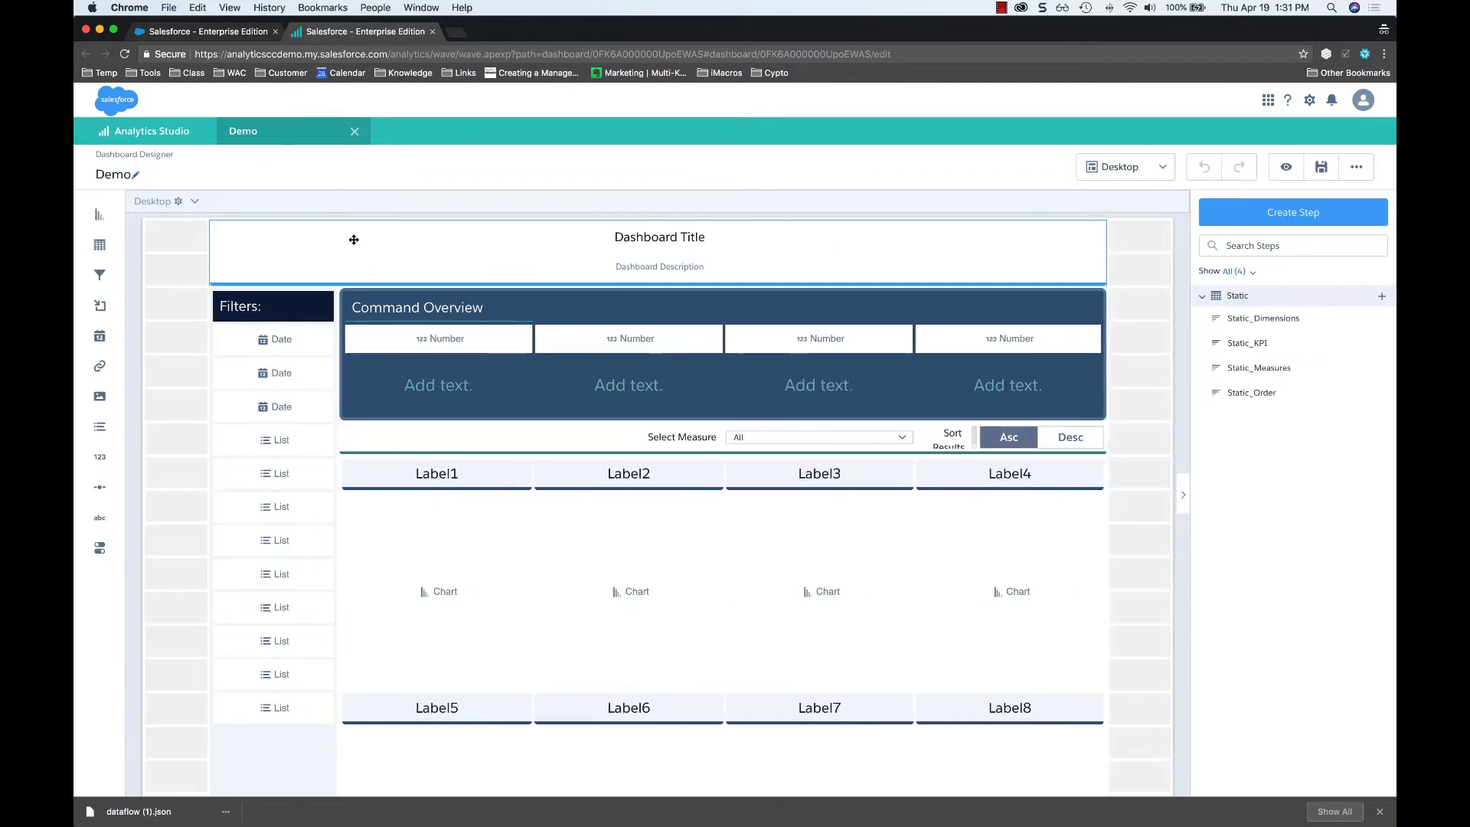
- Set the AnalyticsCloudConsulting gallery image as the background of the dashboard's title container and scale it to Fit Height
left_click(311, 246)
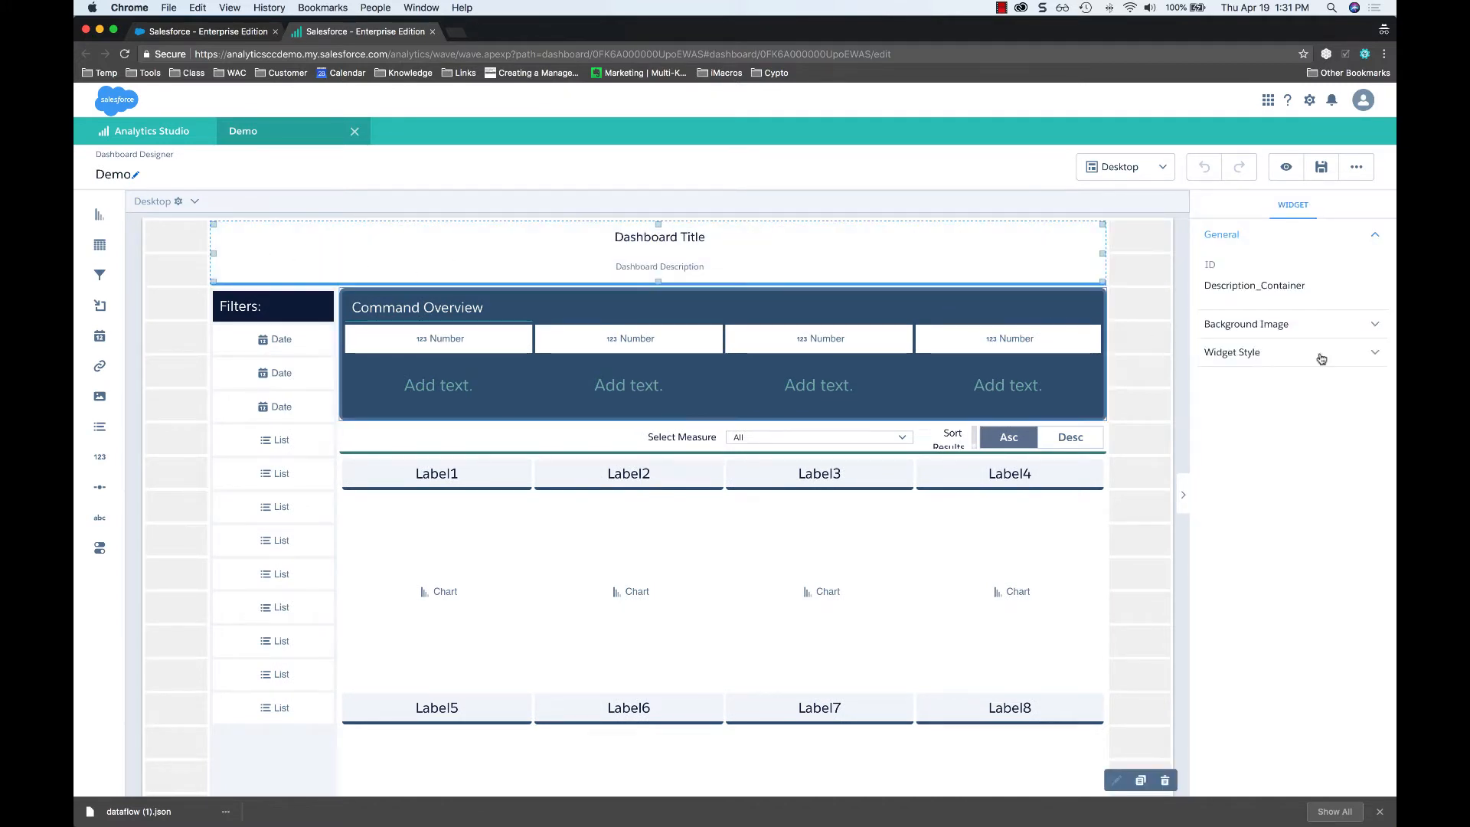
left_click(1261, 337)
left_click(1246, 385)
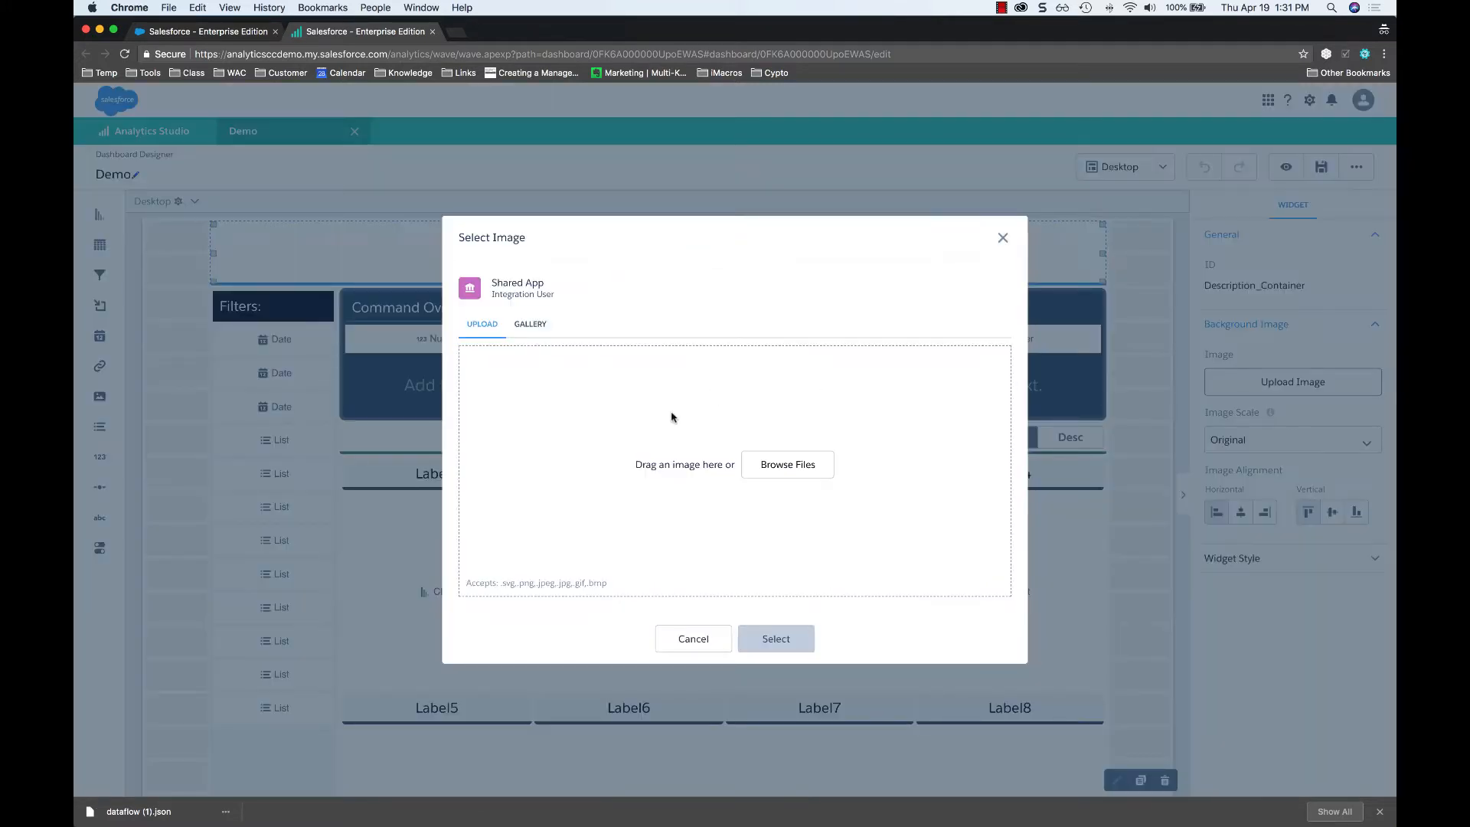
left_click(780, 464)
left_click(547, 335)
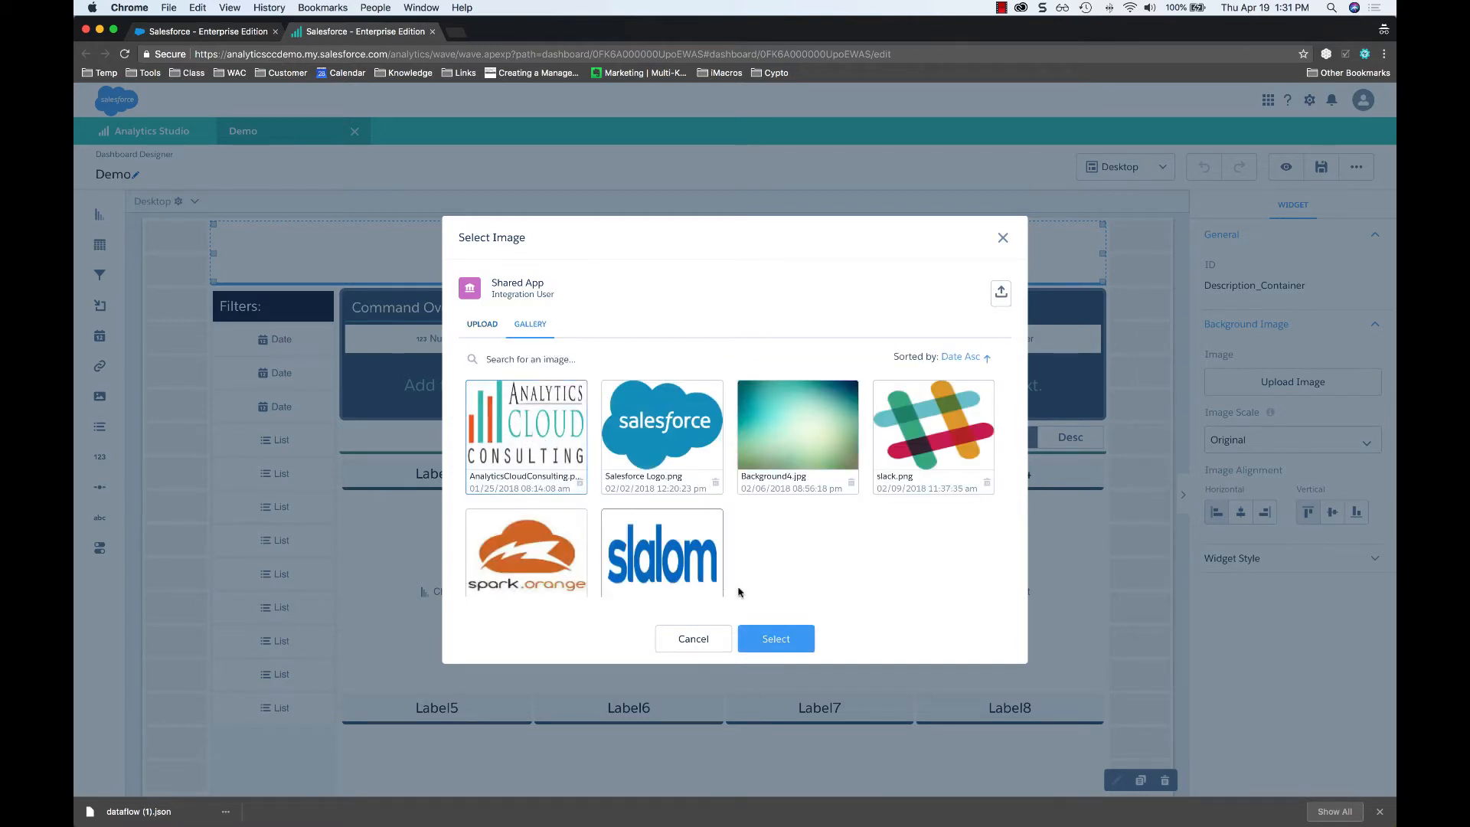
left_click(775, 638)
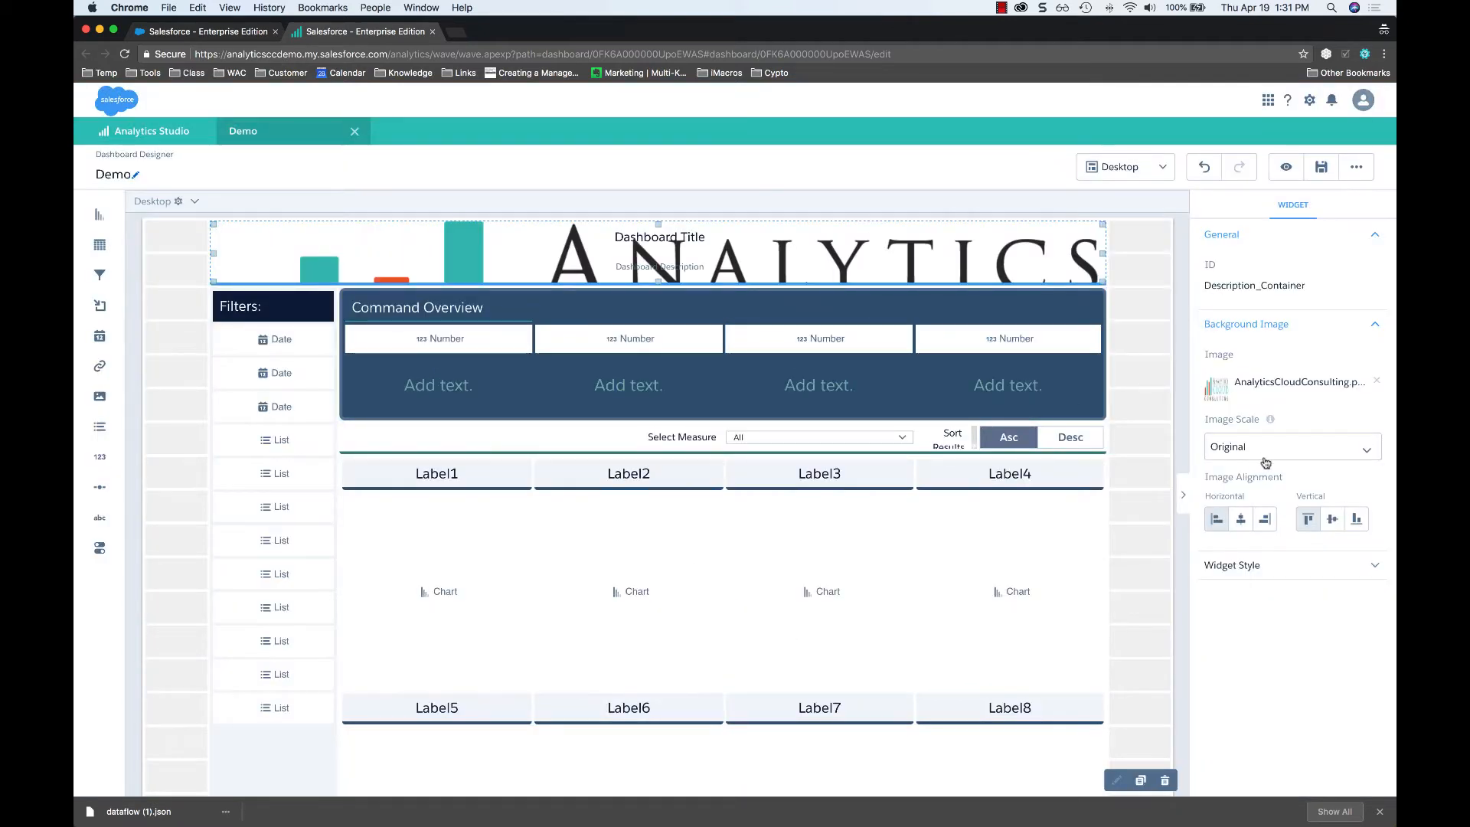
left_click(1290, 447)
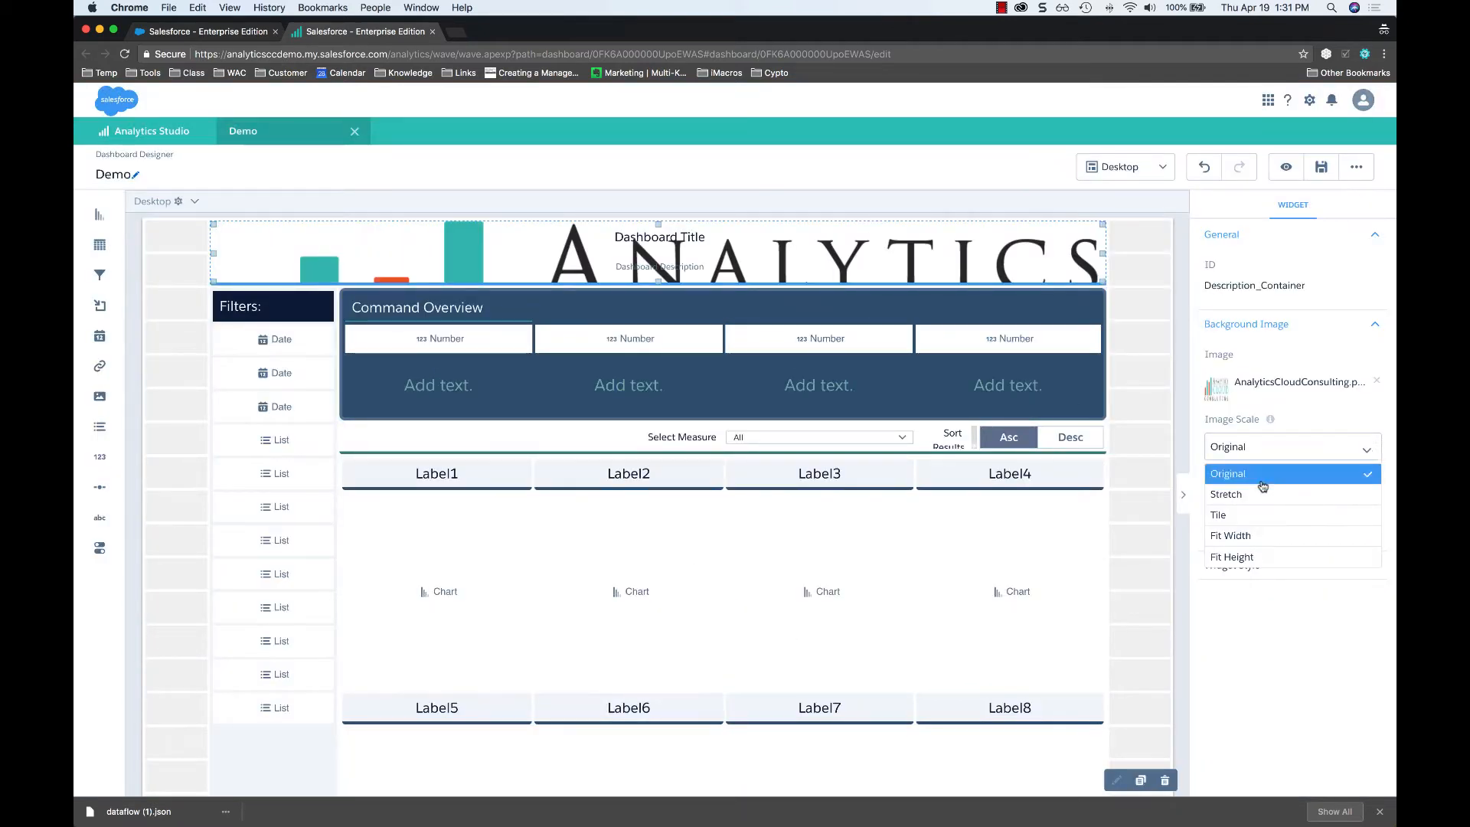
left_click(1250, 556)
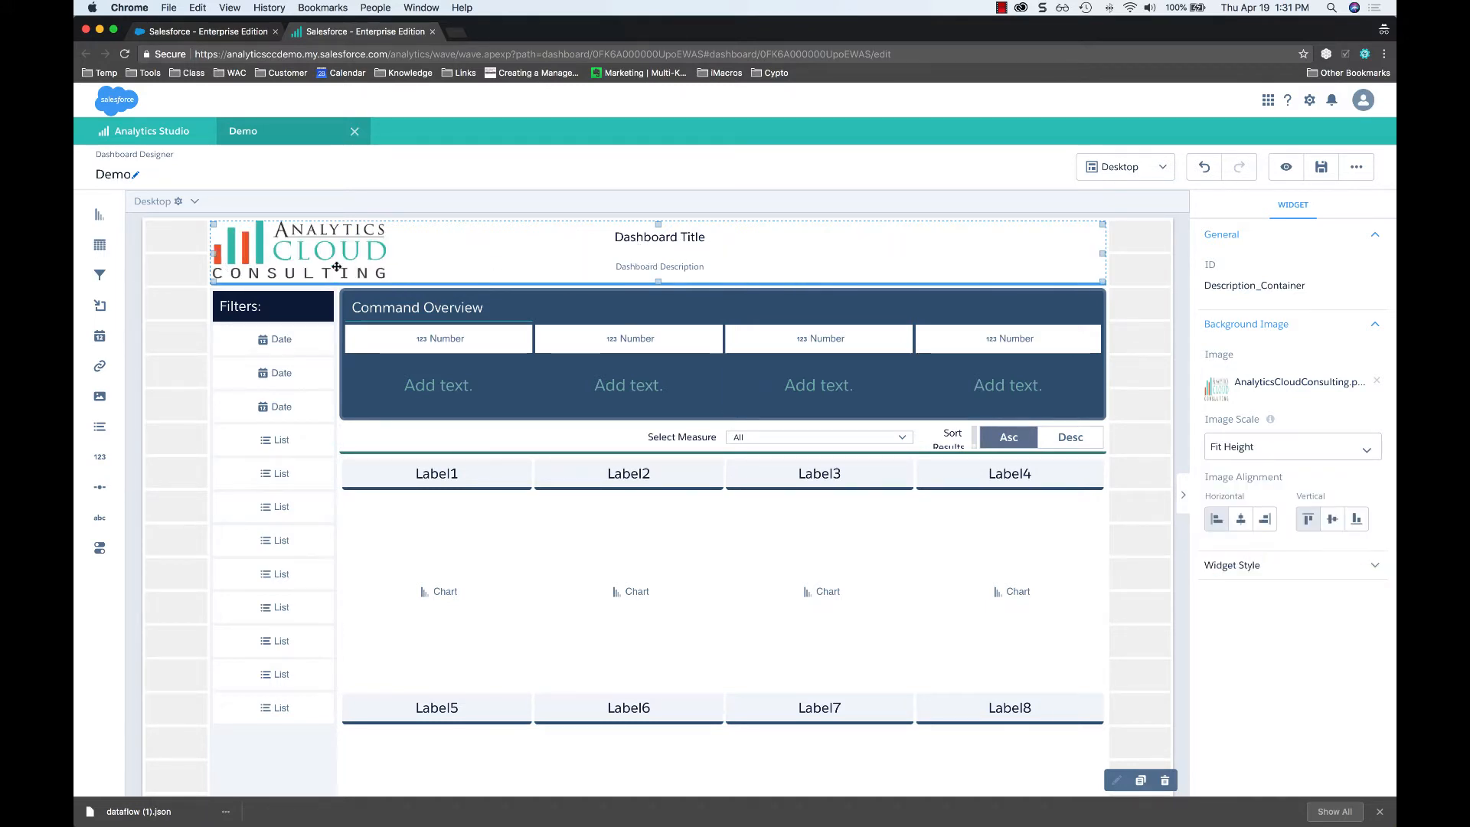
- Save the Demo theme dashboard in Shared App and return to the Dashboard Builder
left_click(1317, 170)
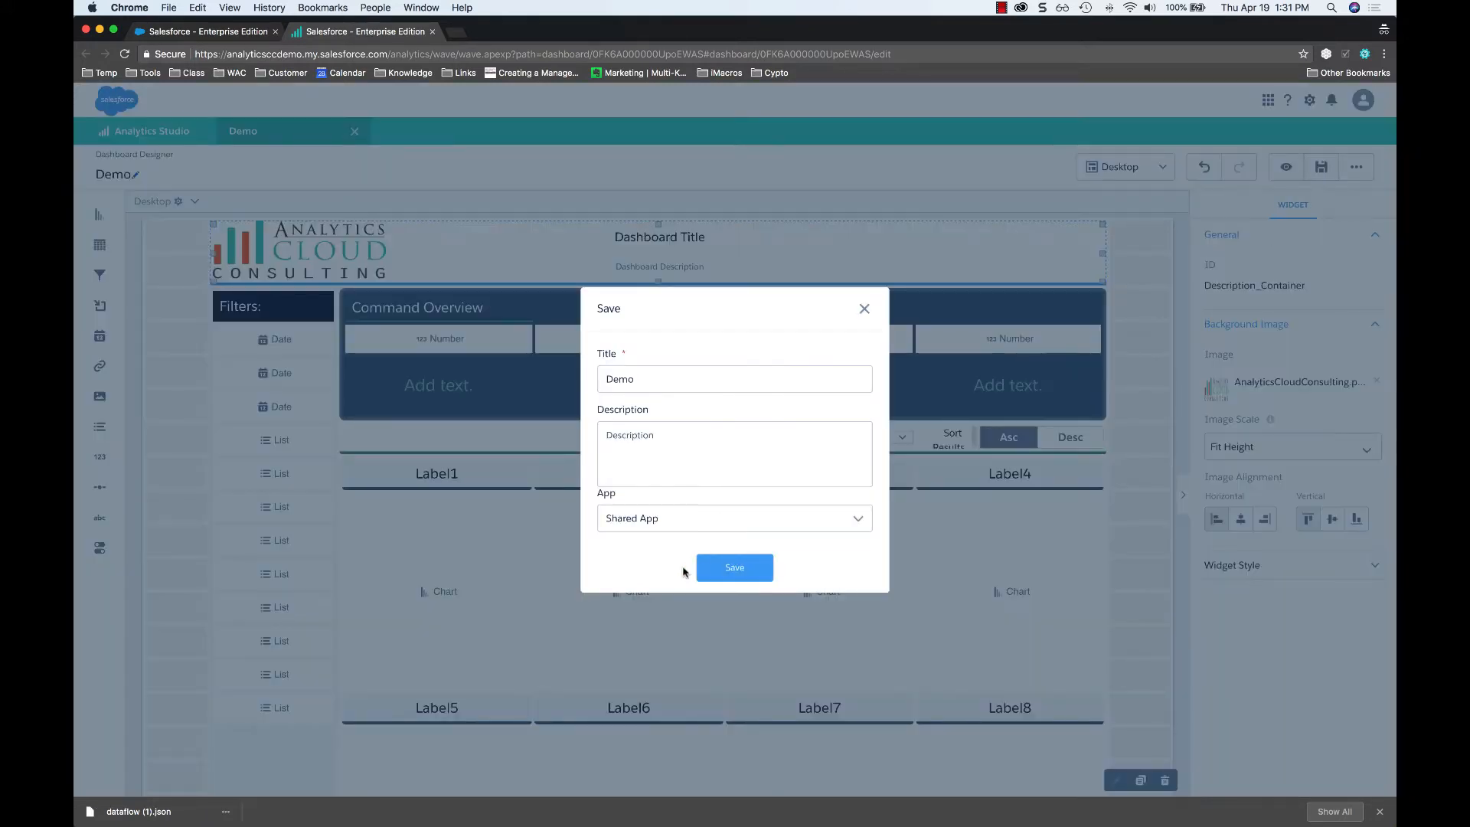
left_click(732, 560)
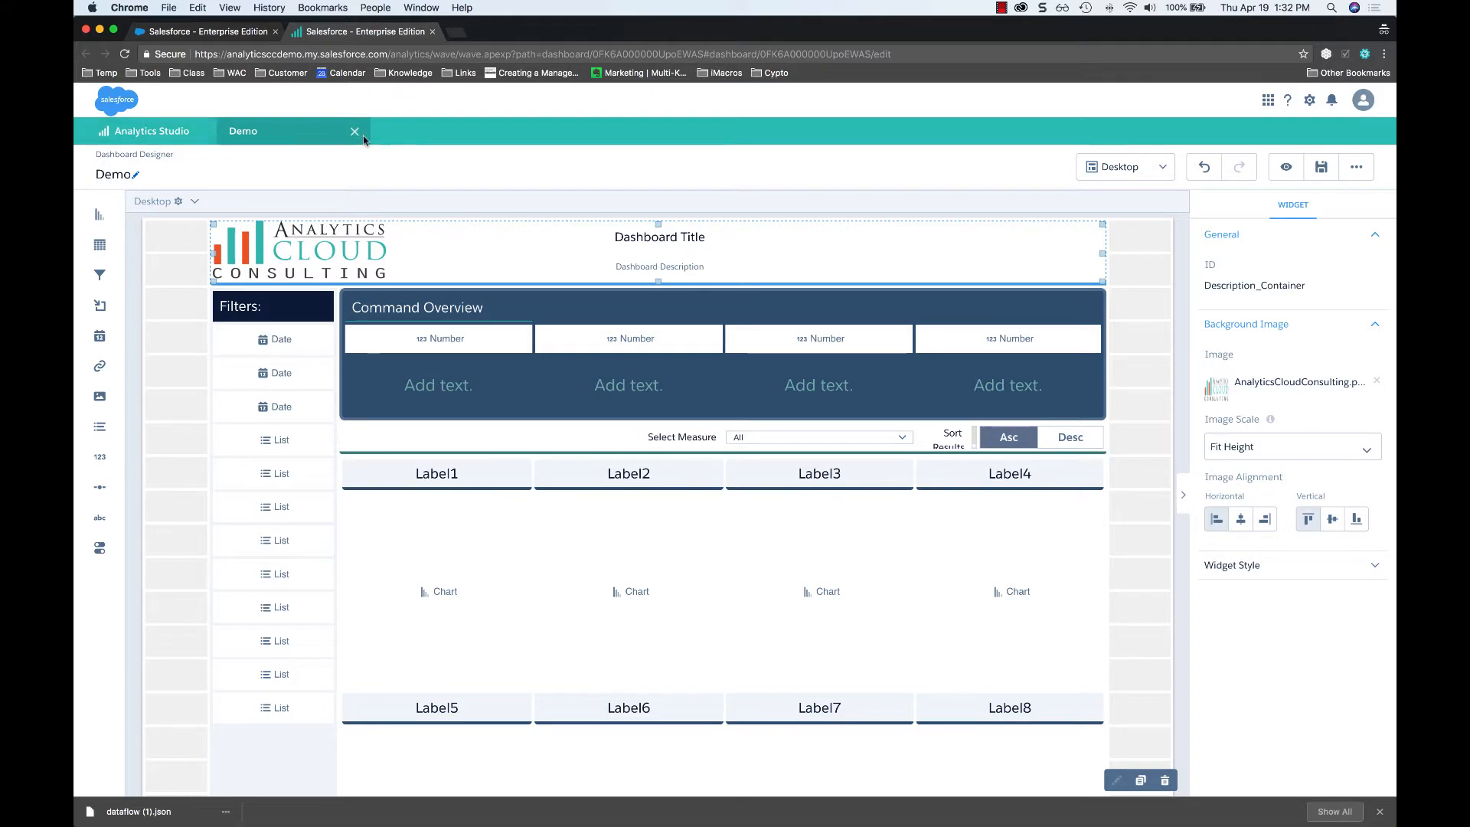
left_click(429, 32)
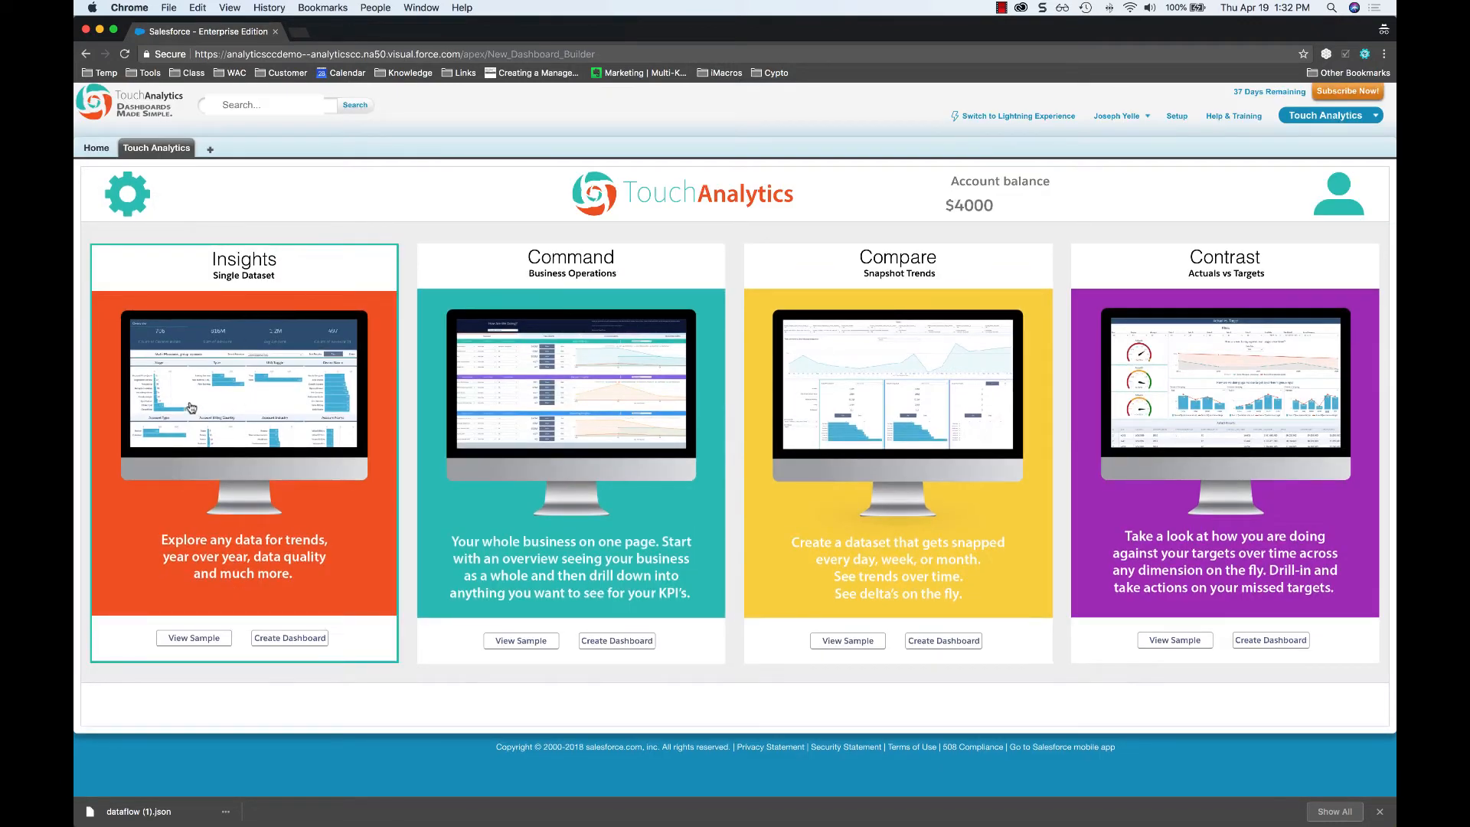
- Start an Insights dashboard from the Opportunities dataset using the automatic build
left_click(285, 640)
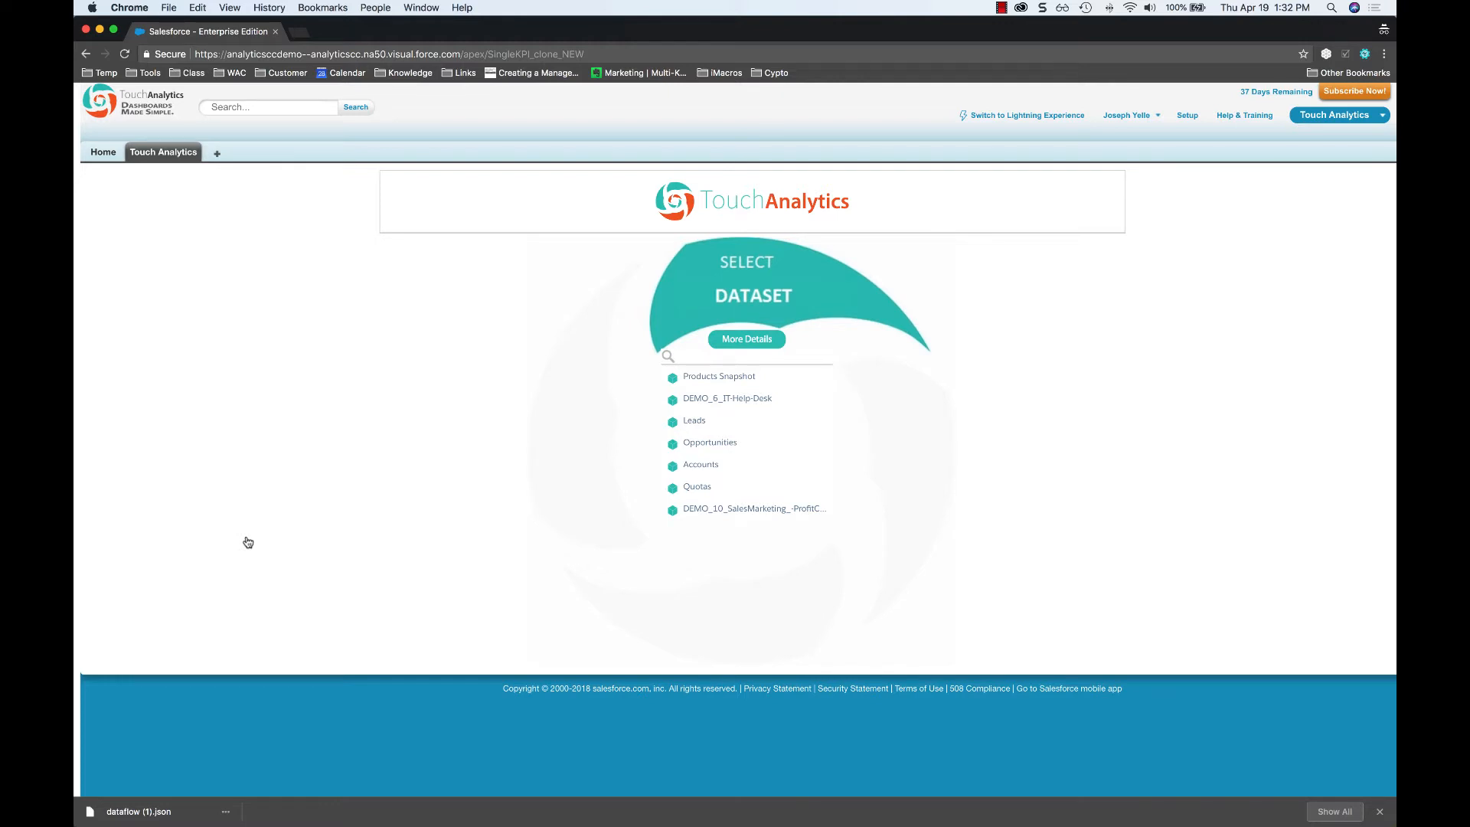
left_click(739, 448)
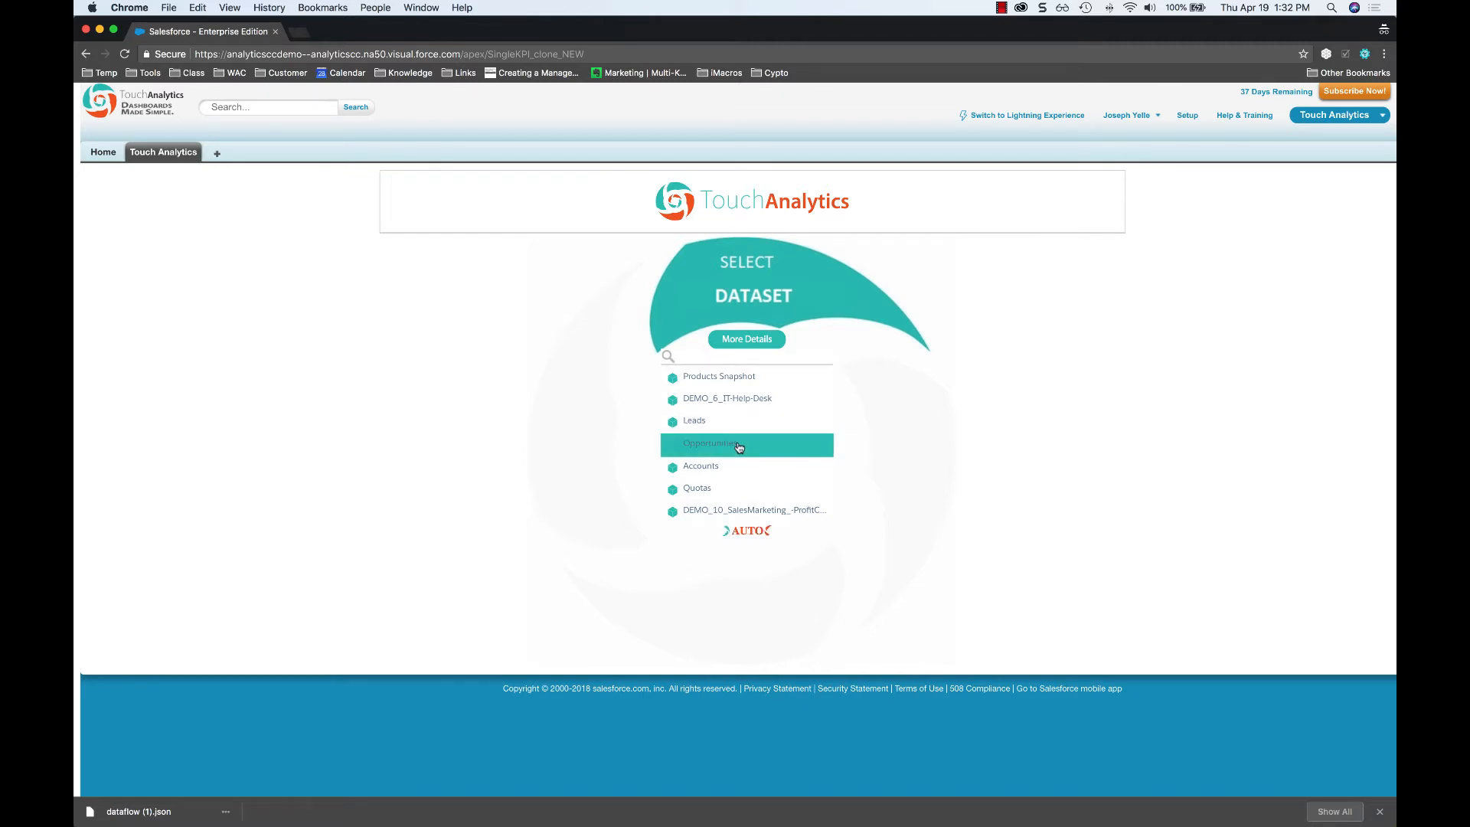
left_click(743, 530)
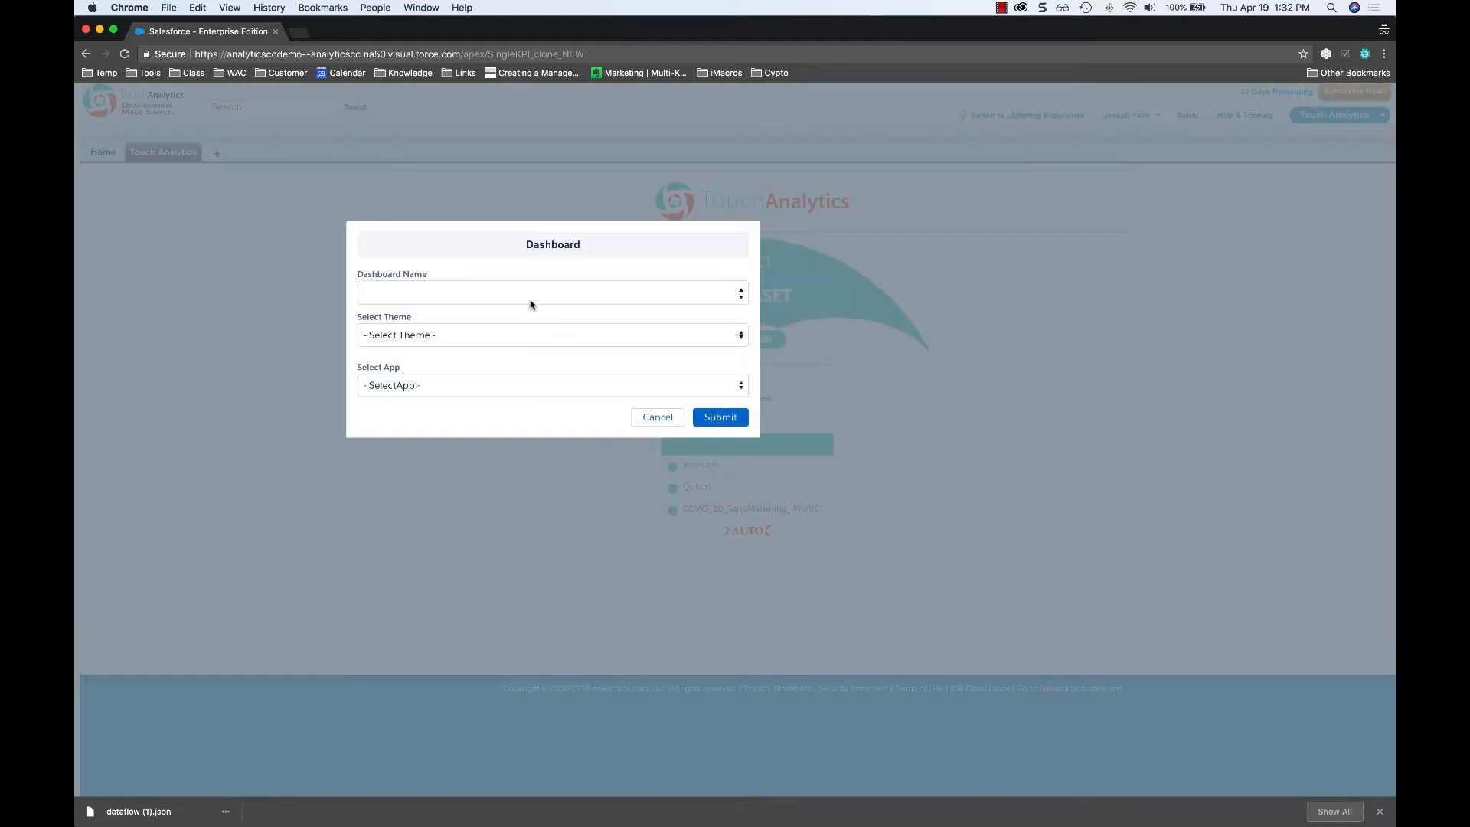
- Name the dashboard Demo, assign the Demo theme and My Private App, and purchase and build it
left_click(491, 284)
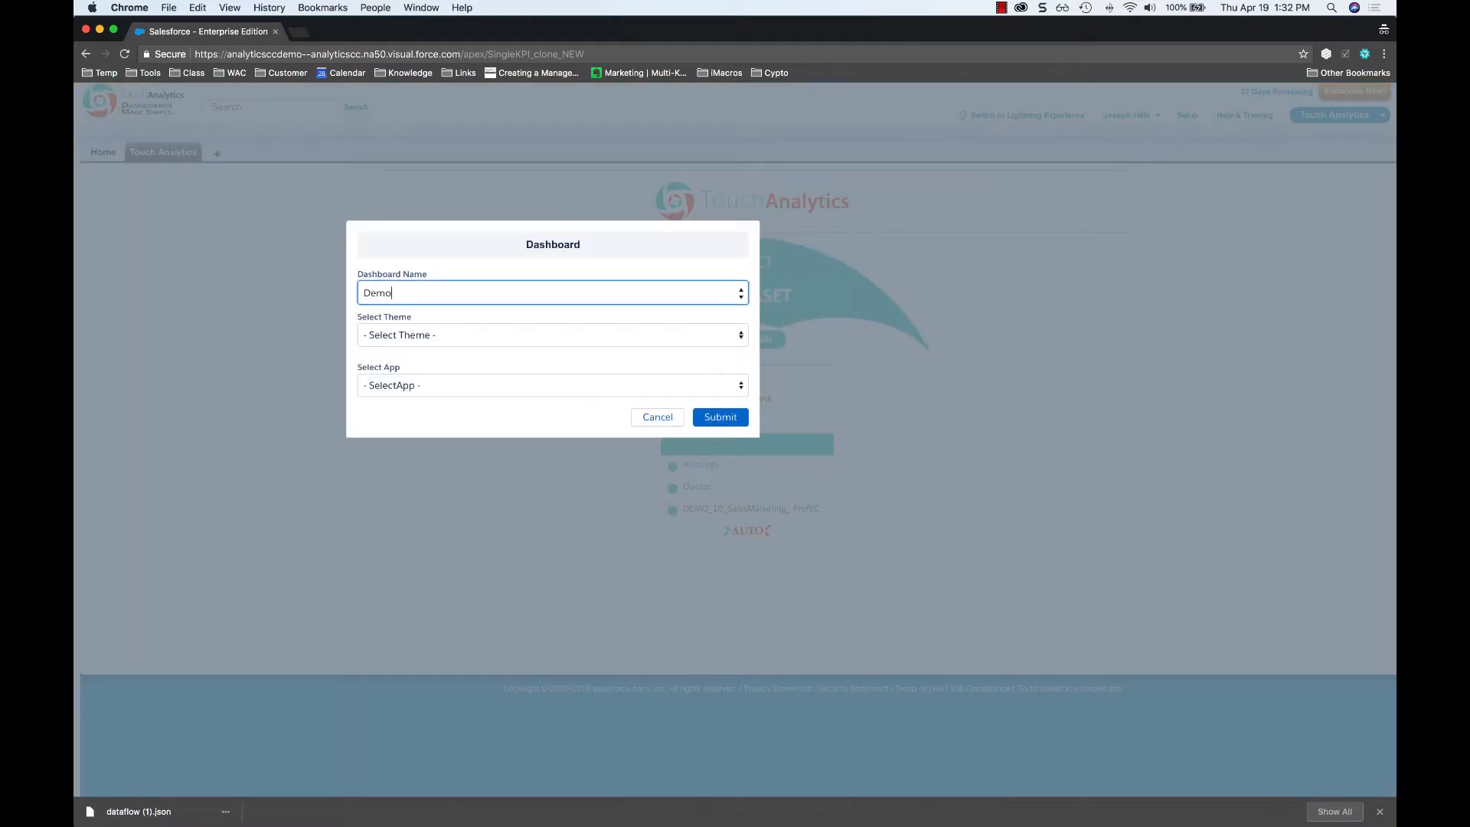
left_click(501, 334)
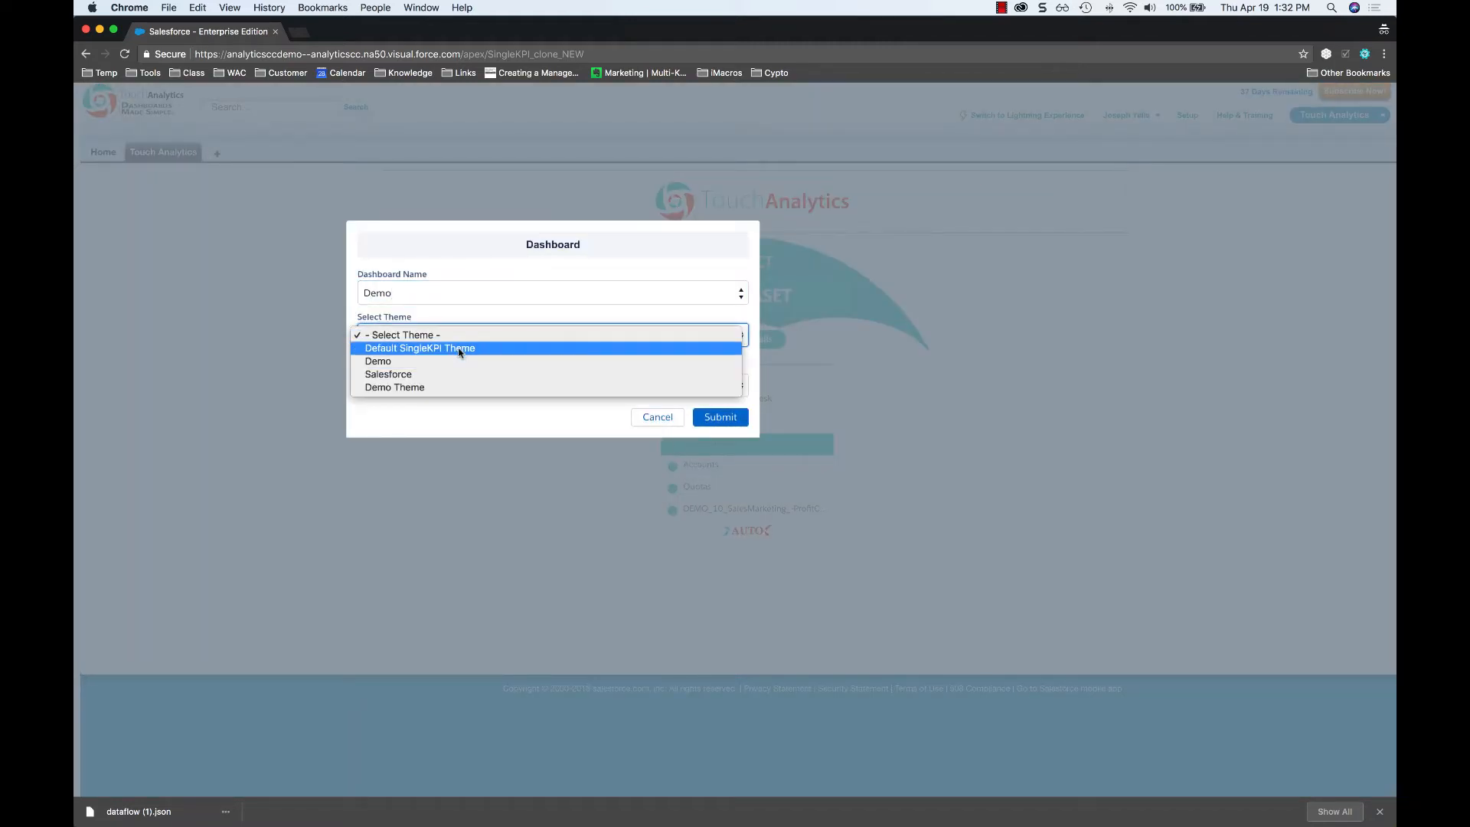
left_click(443, 364)
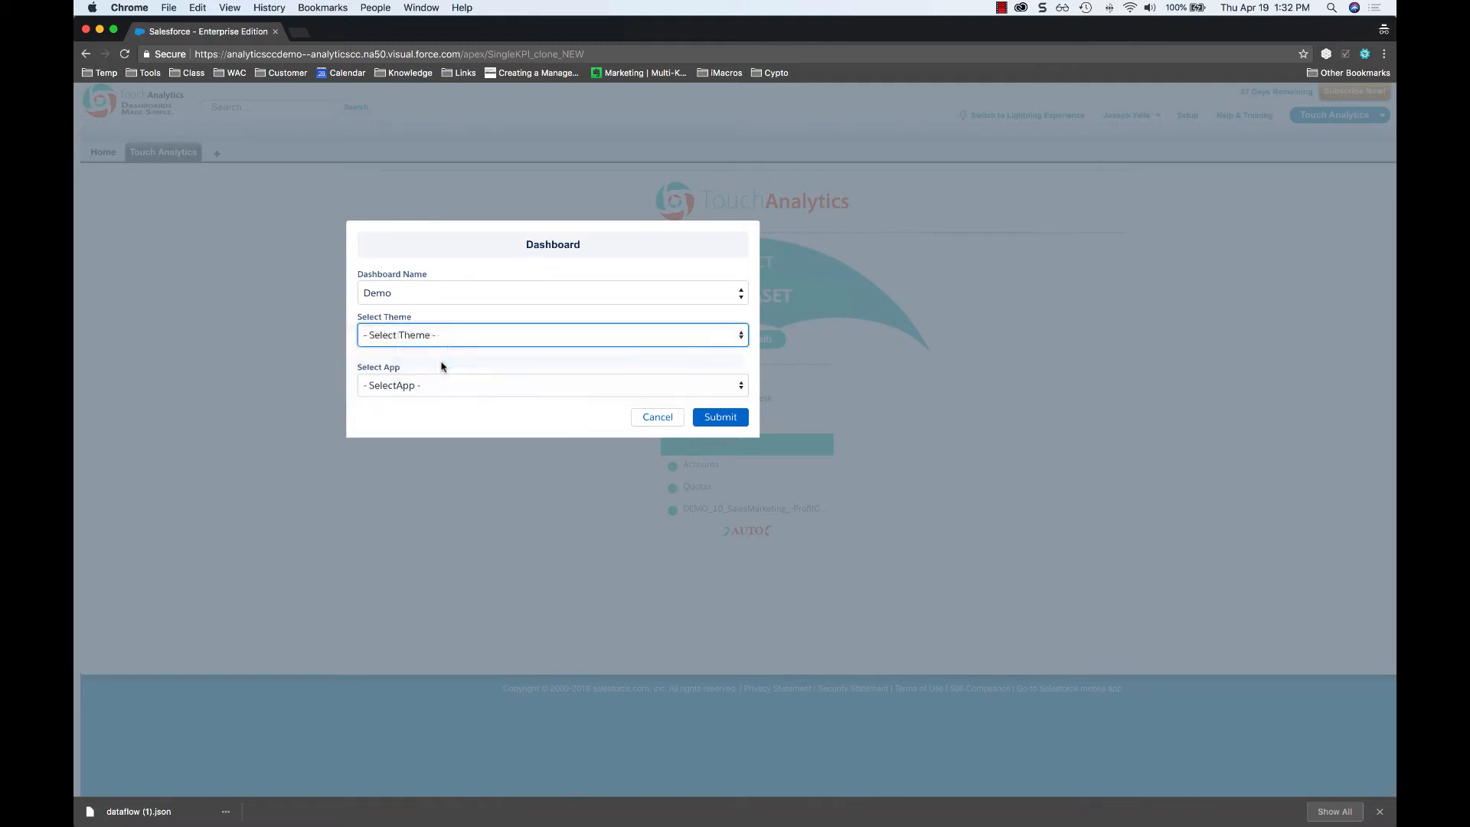
left_click(452, 389)
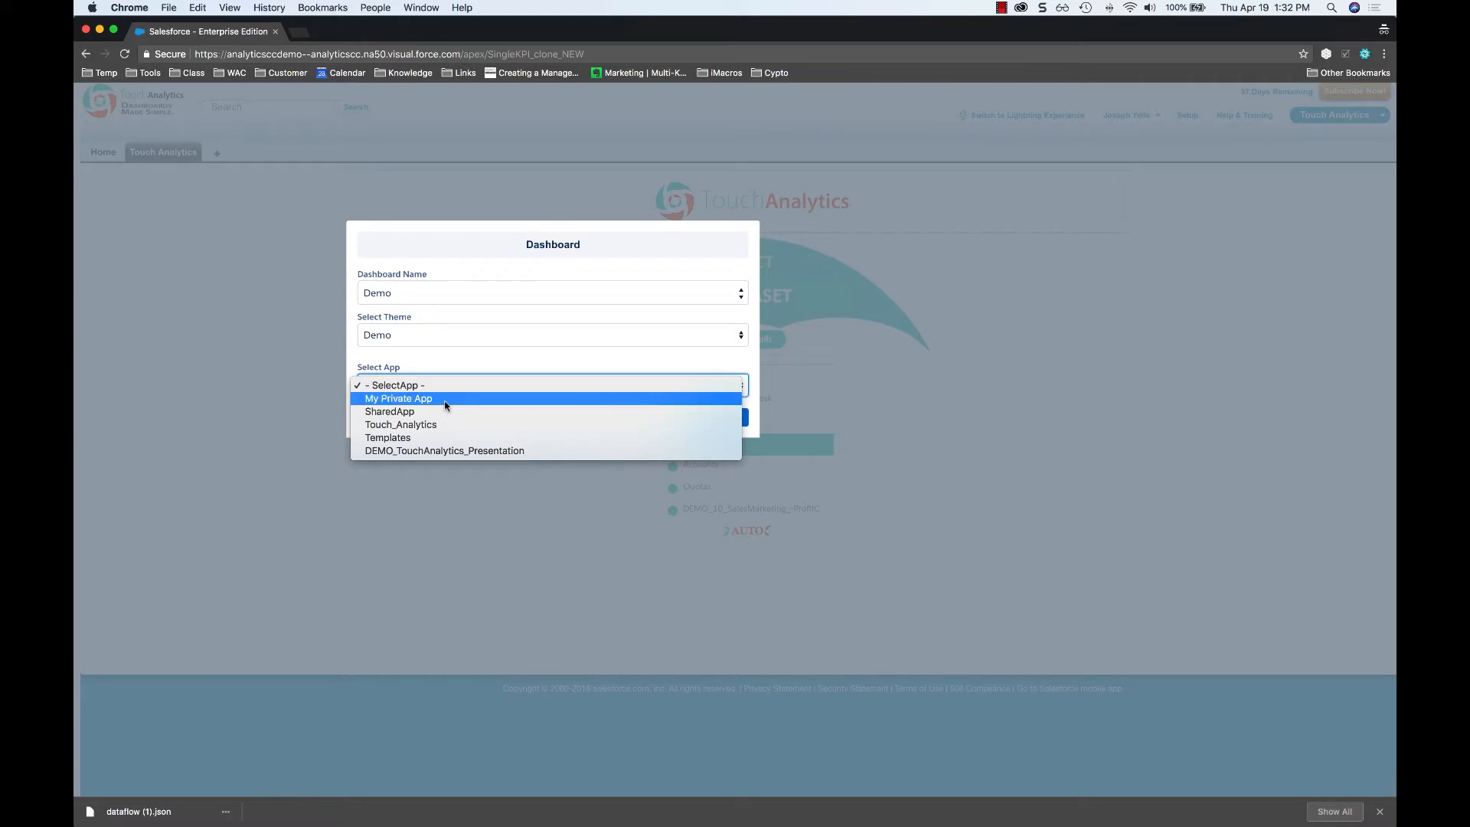
left_click(445, 399)
left_click(726, 418)
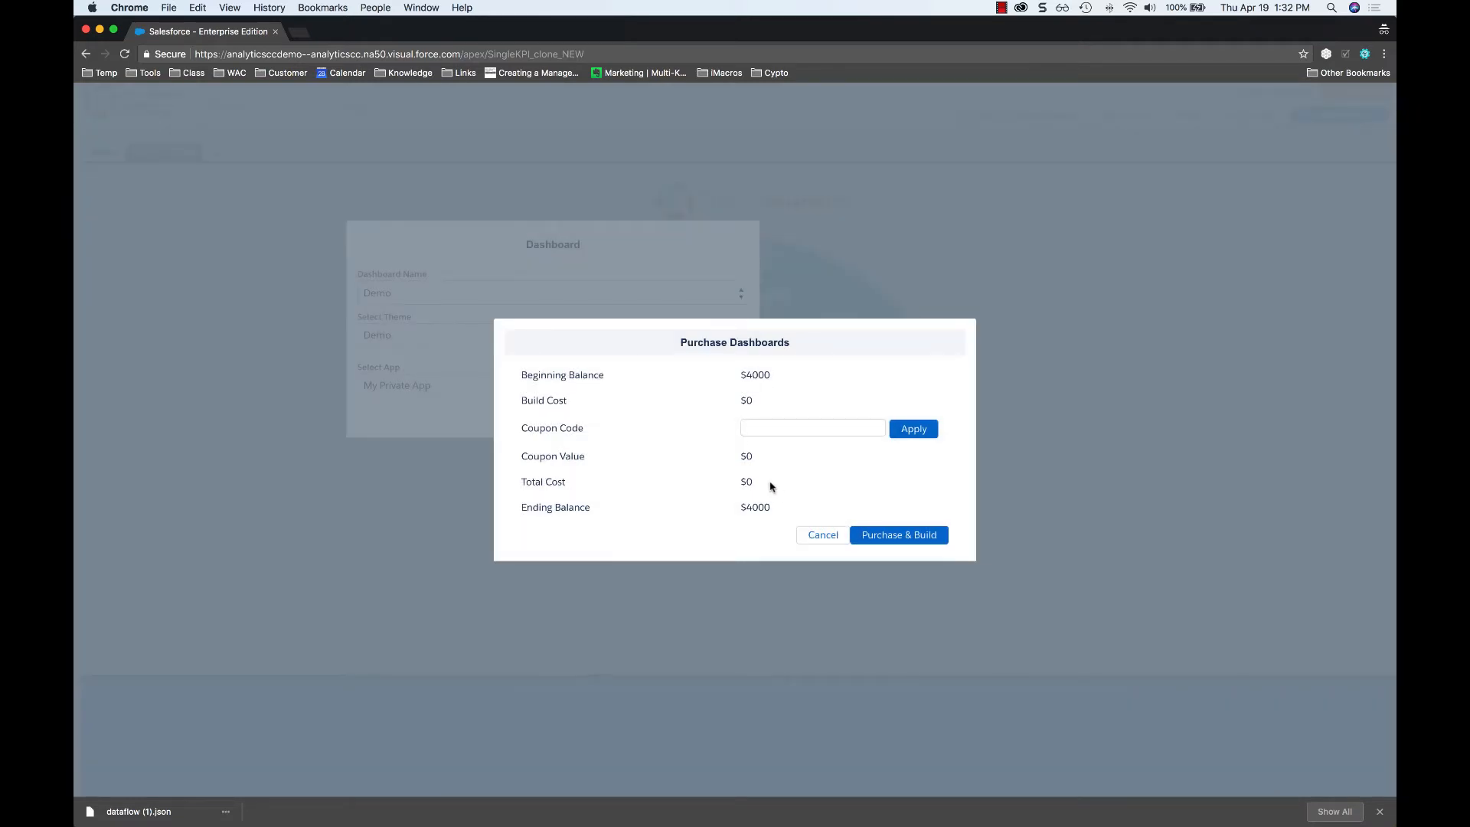
left_click(912, 540)
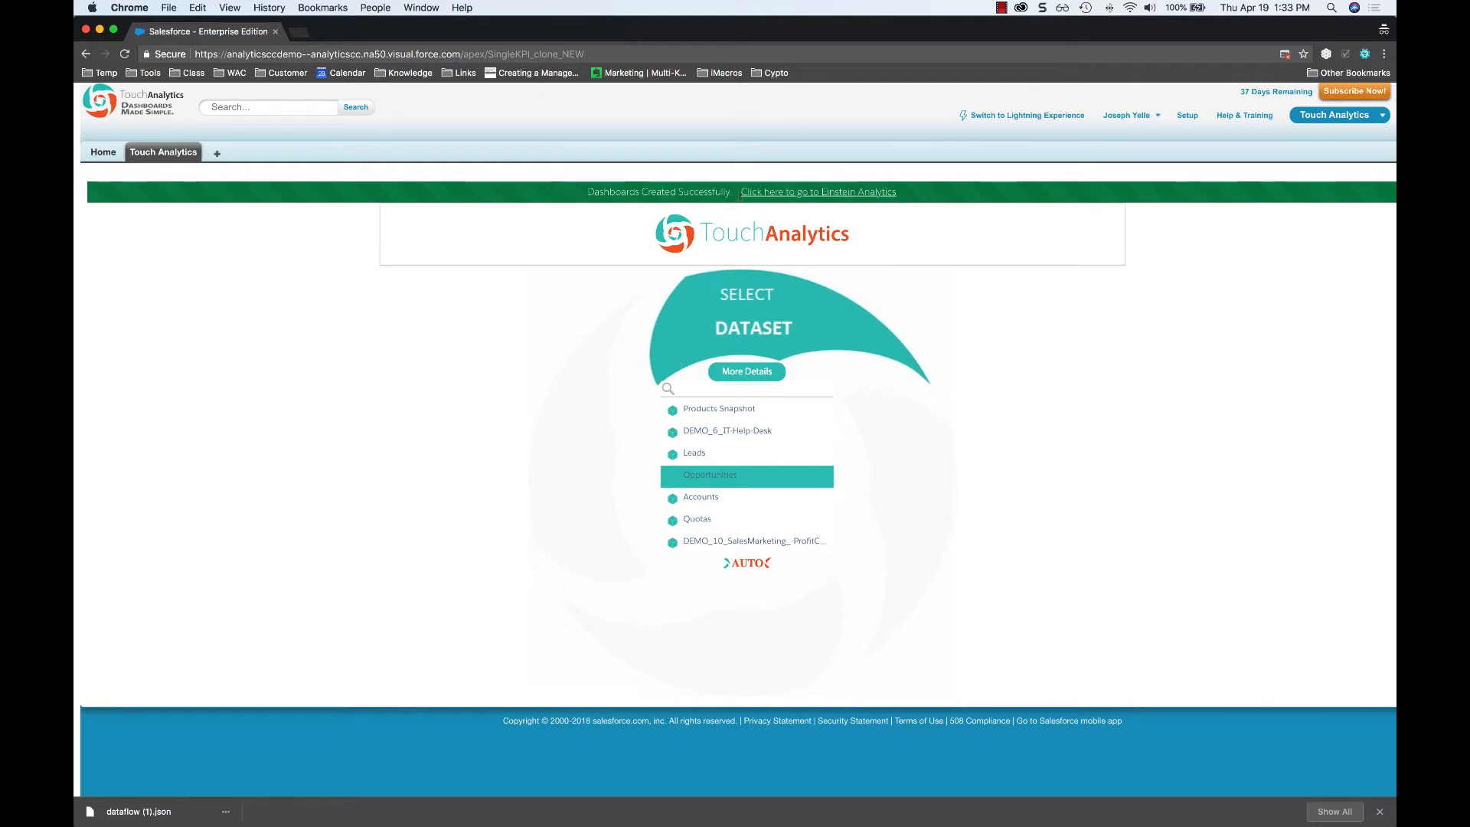
- Go to Einstein Analytics and open the Demo_Opportunities dashboard
left_click(760, 194)
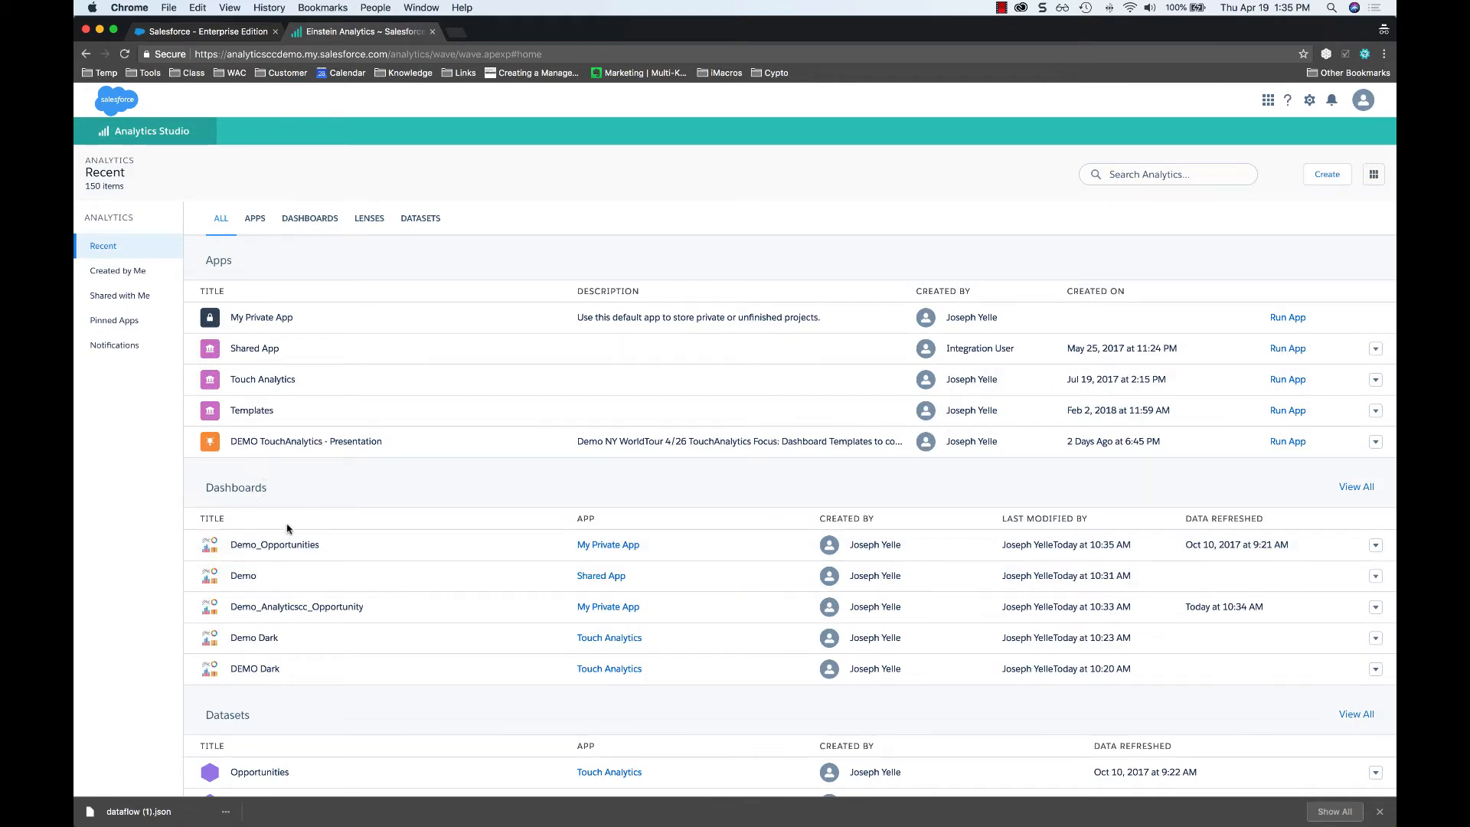
left_click(288, 545)
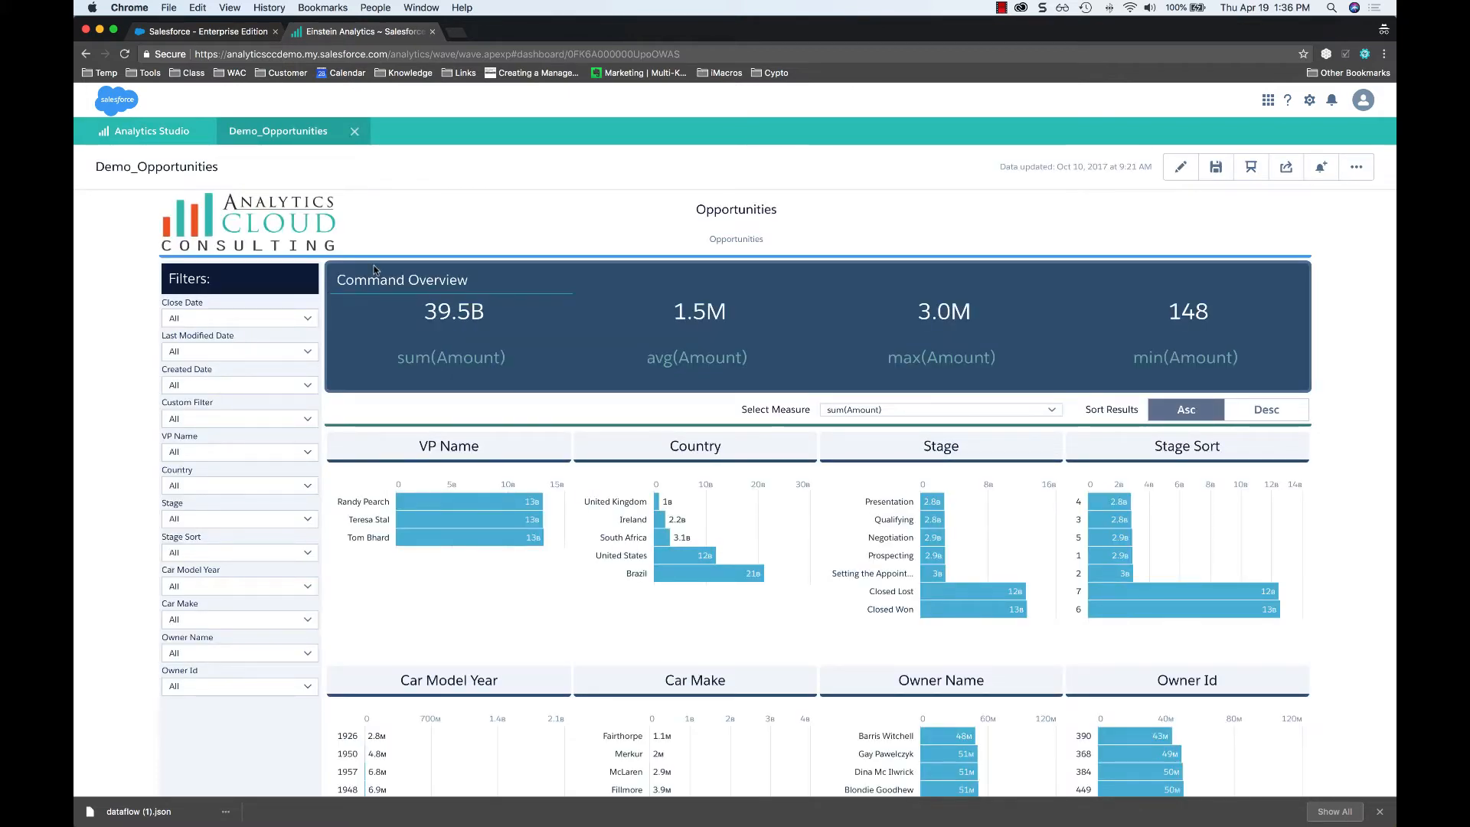
- Sort the results of the Demo_Opportunities dashboard charts in descending order
mouse_move(385, 329)
scroll(382, 410, "down", 2)
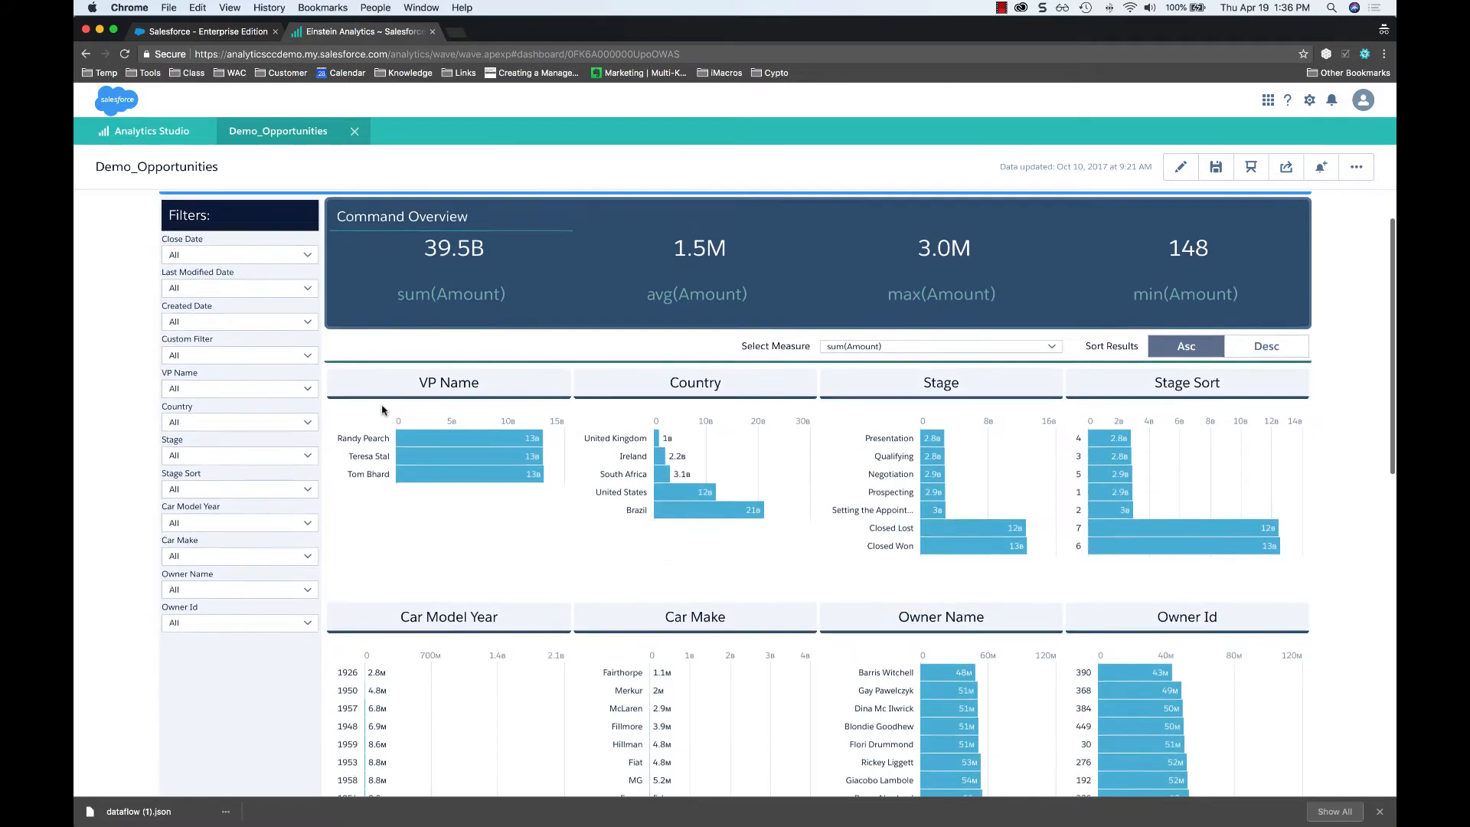
scroll(374, 390, "down", 1)
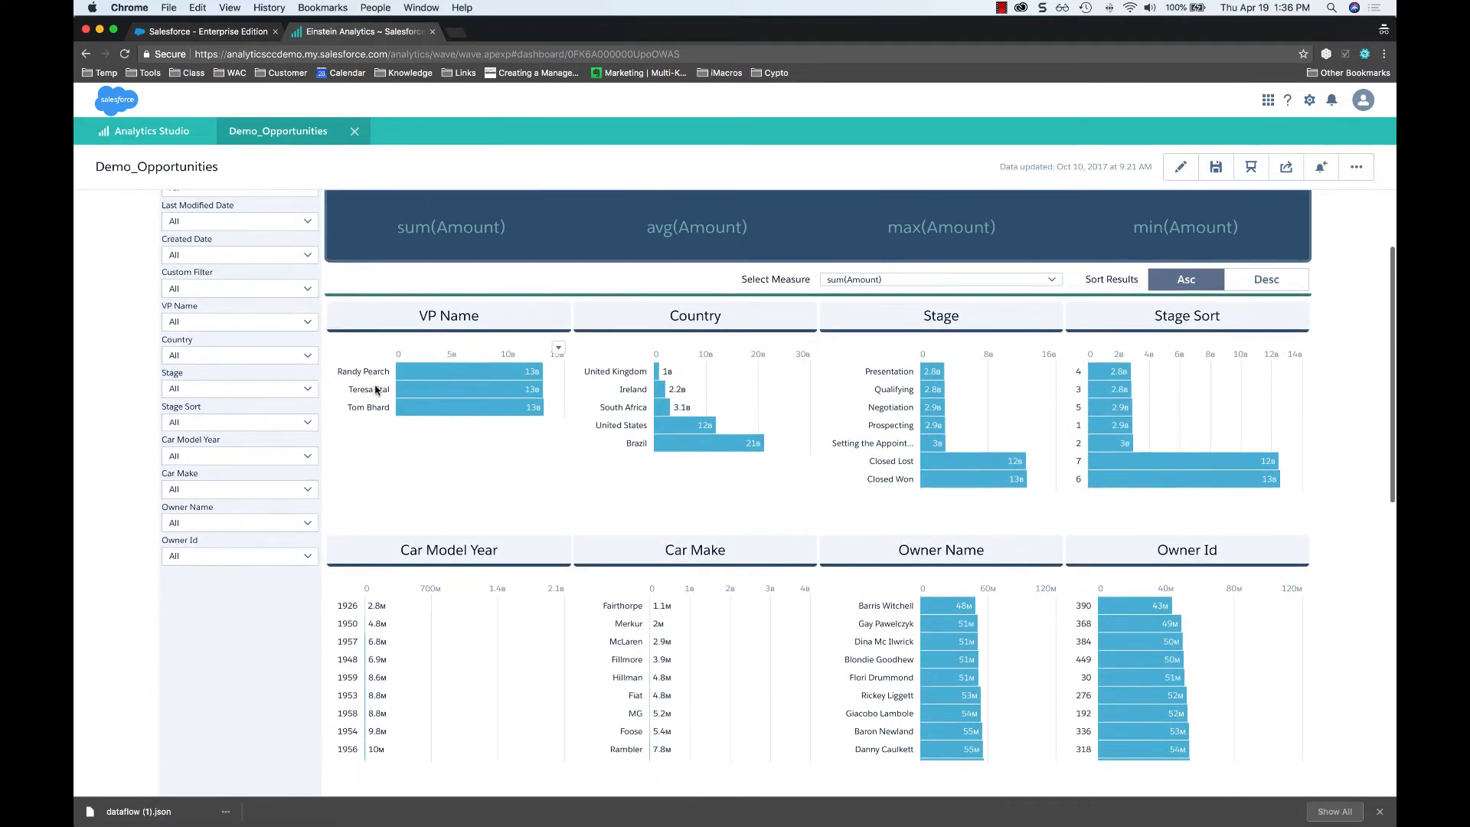
left_click(1260, 283)
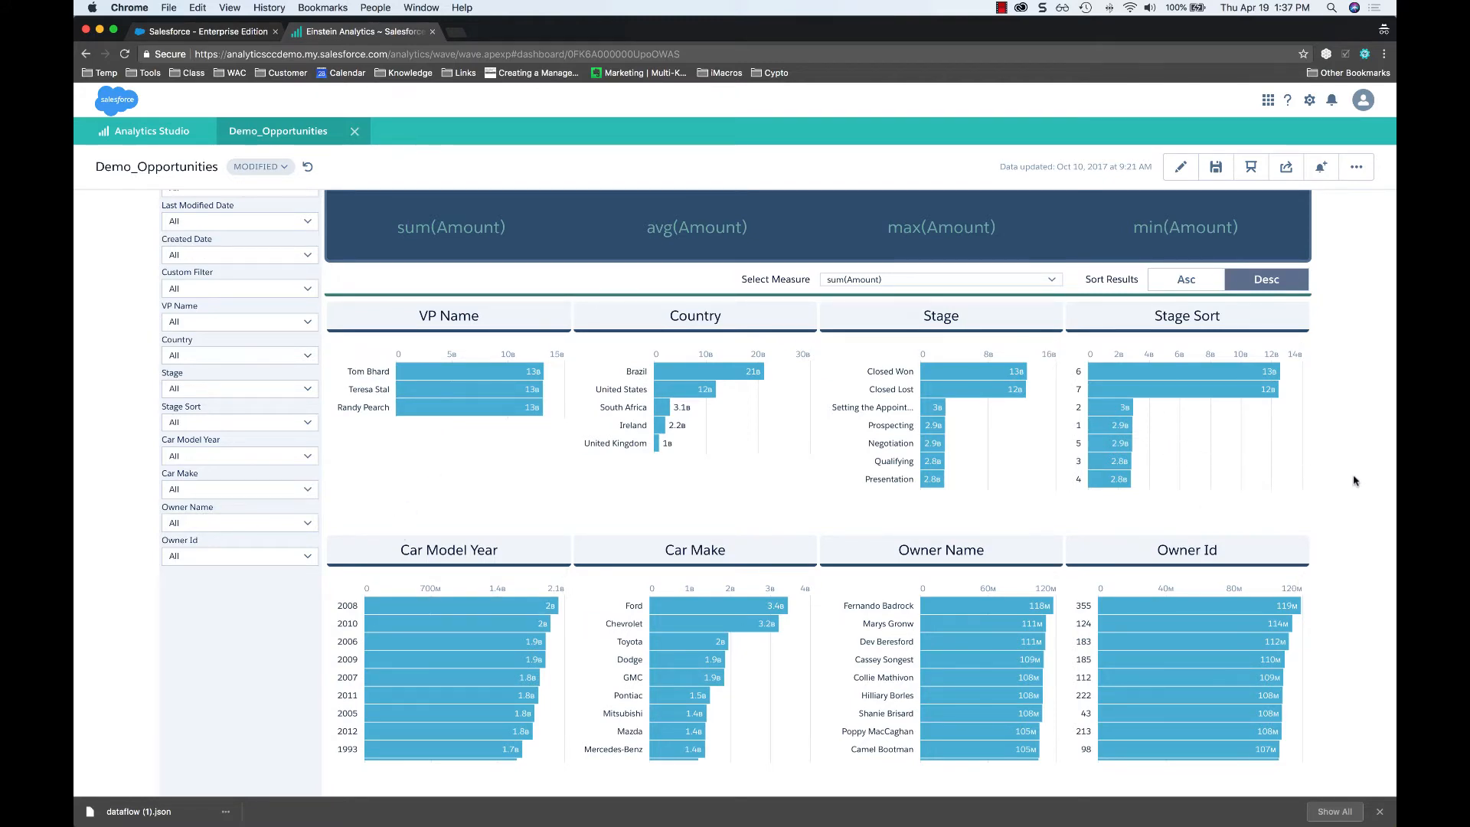
- Try Close Date (Month) as the Year Over Year Analysis date format and finish with Last Modified Date (Month)
scroll(1336, 447, "down", 3)
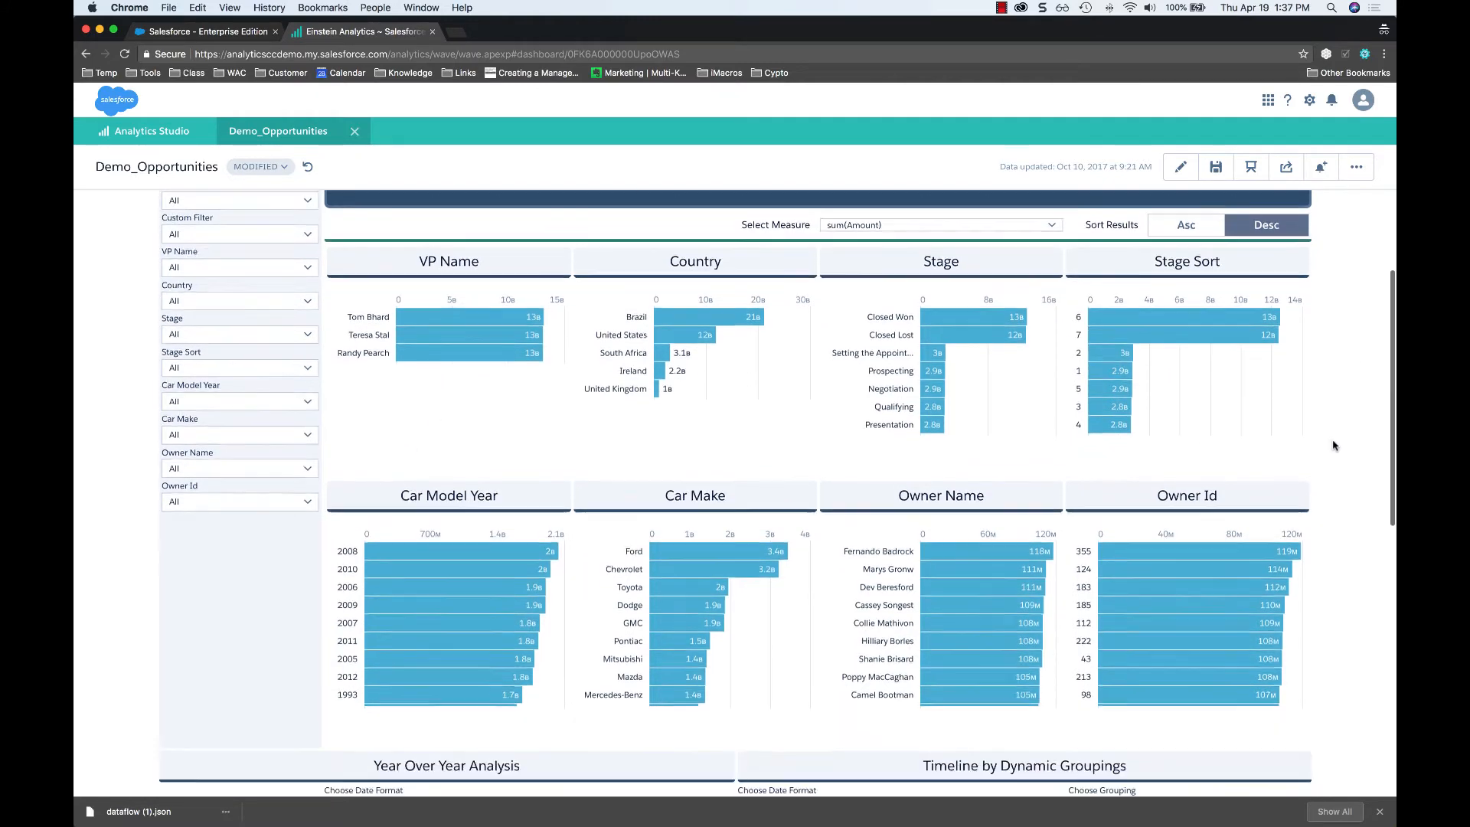
scroll(1336, 446, "down", 7)
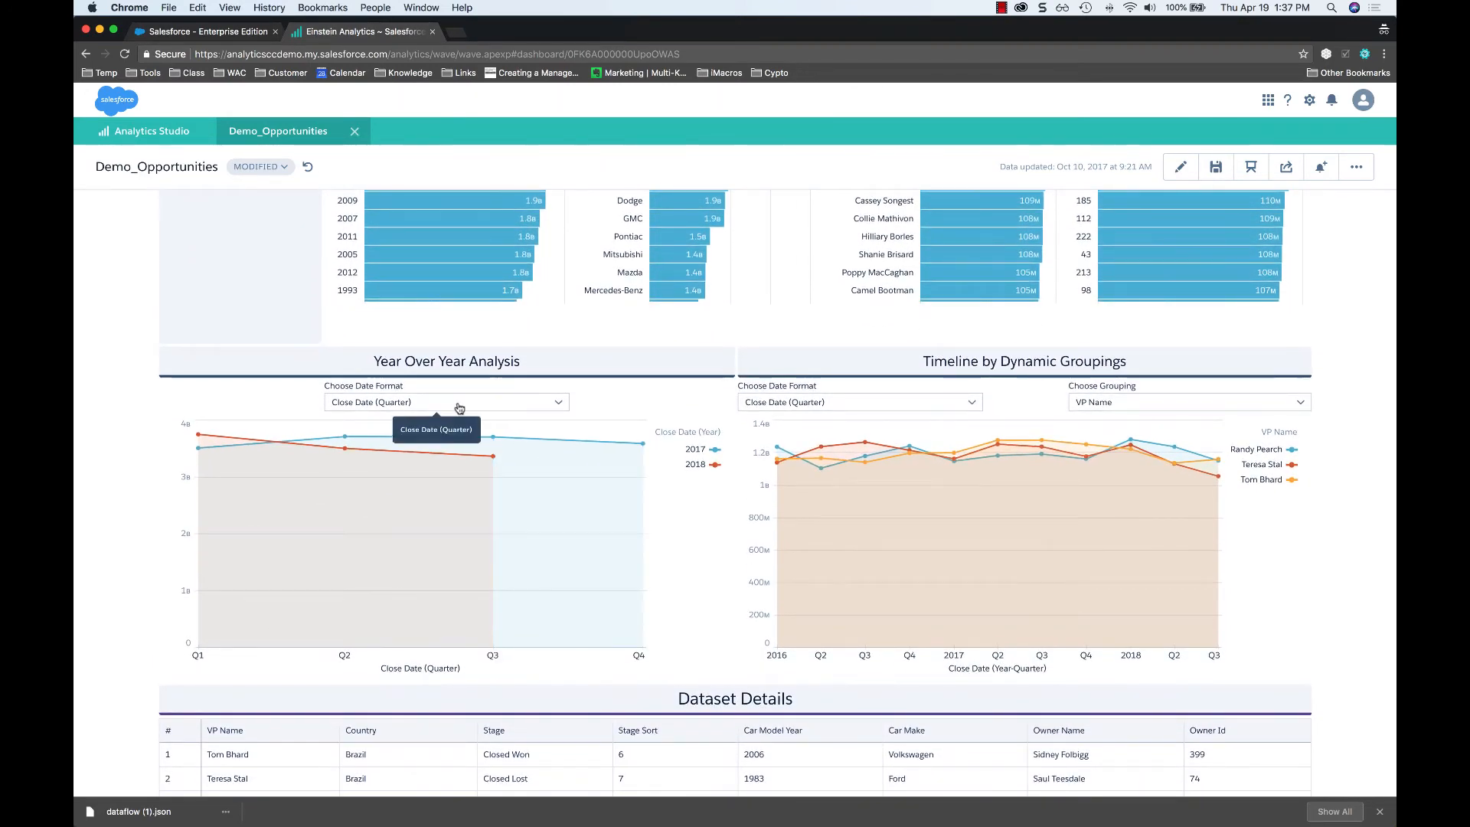
left_click(346, 405)
left_click(386, 511)
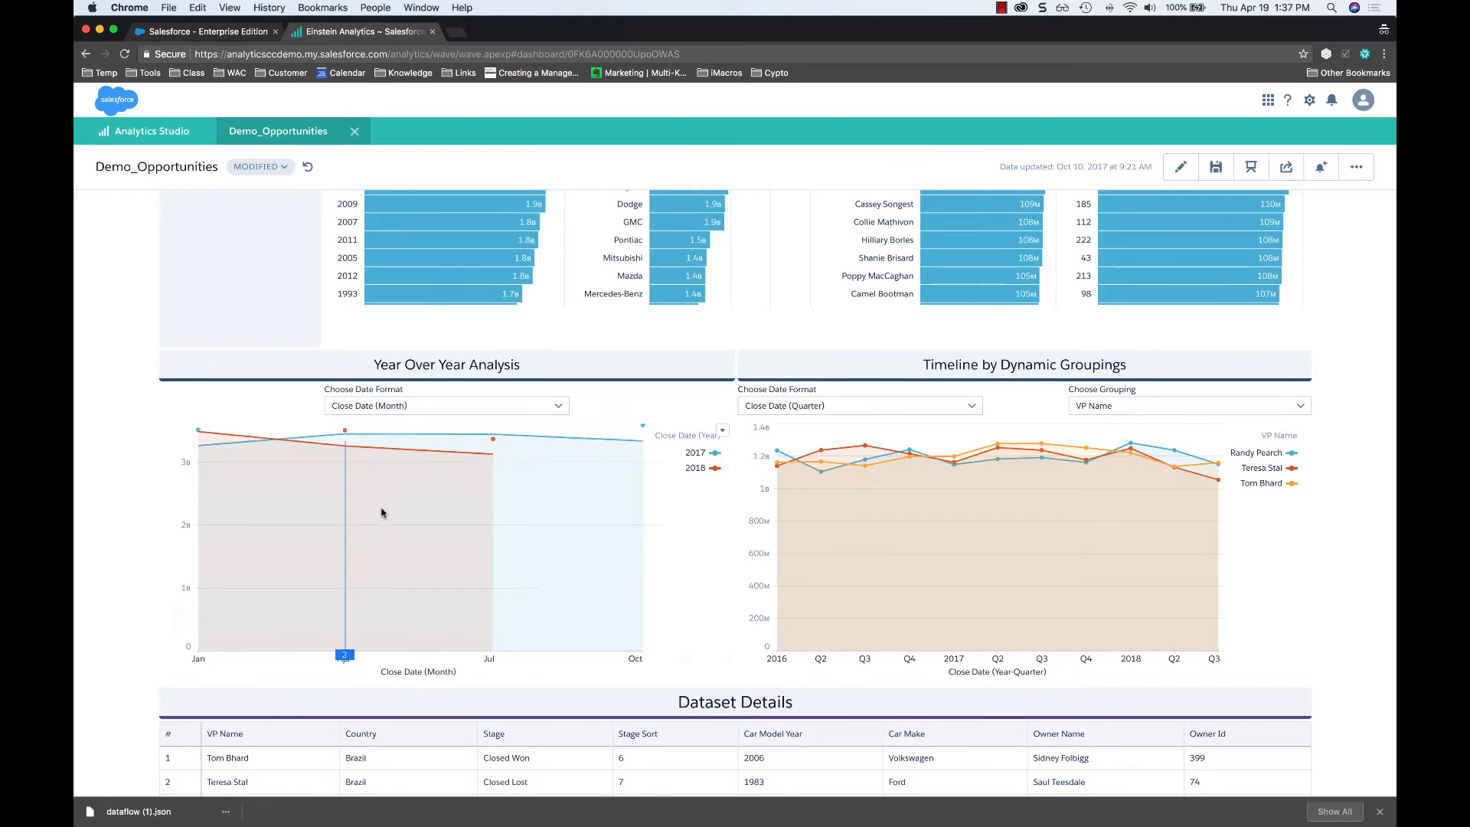
left_click(416, 407)
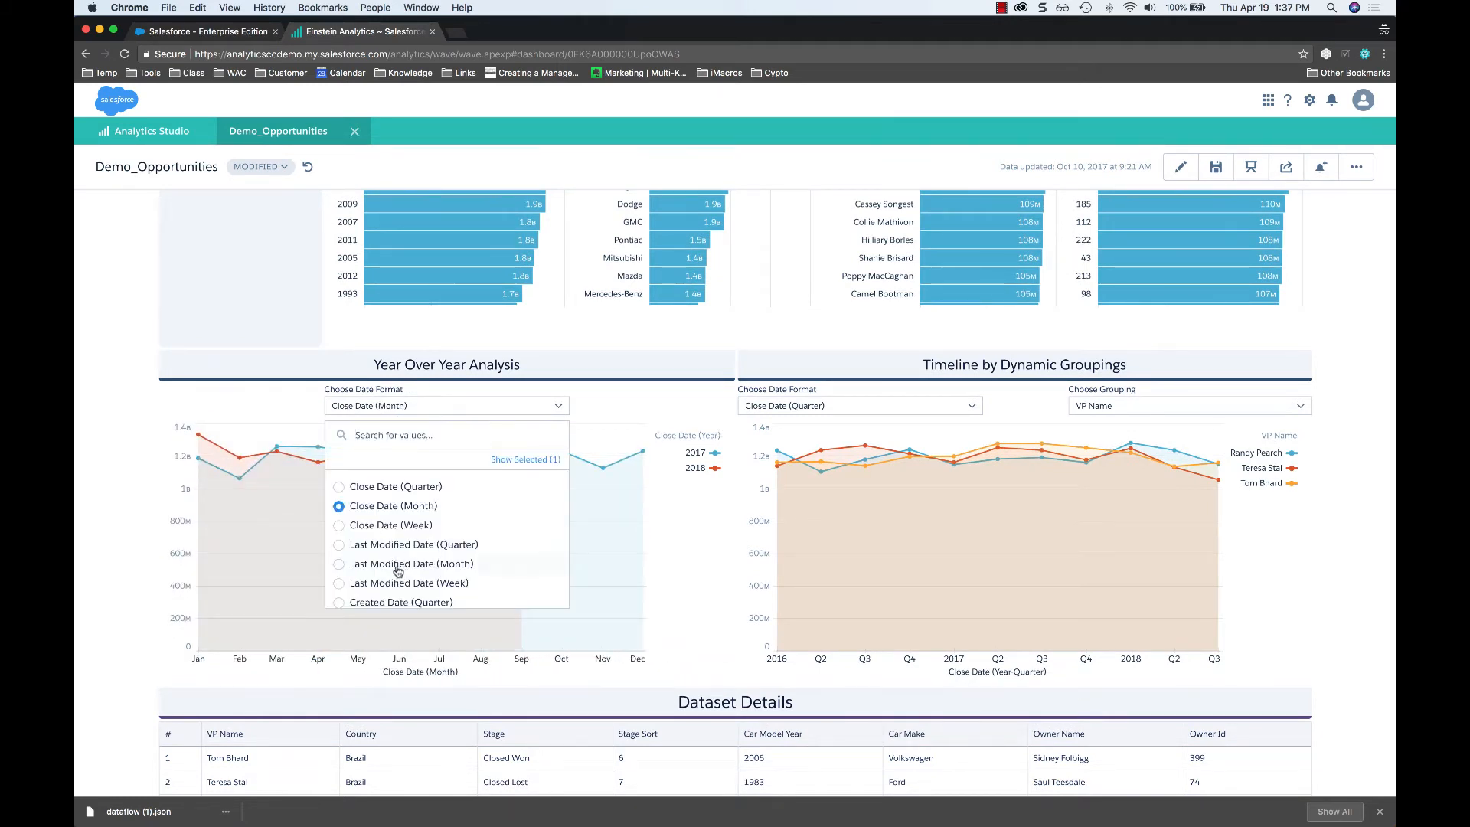
left_click(398, 567)
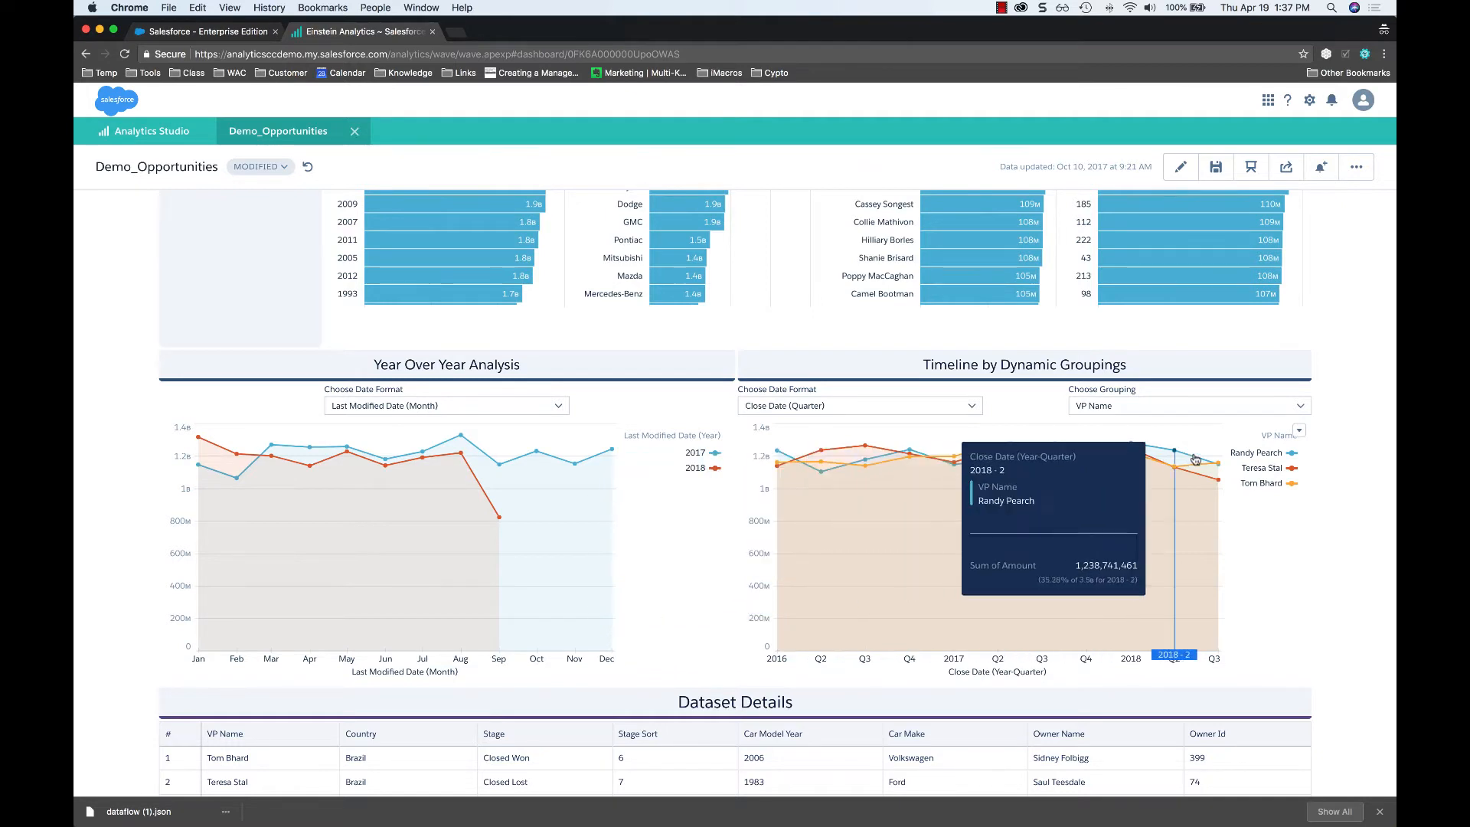
- Group the Timeline by Dynamic Groupings chart by Country and set its date format to Close Date (Month)
left_click(1111, 413)
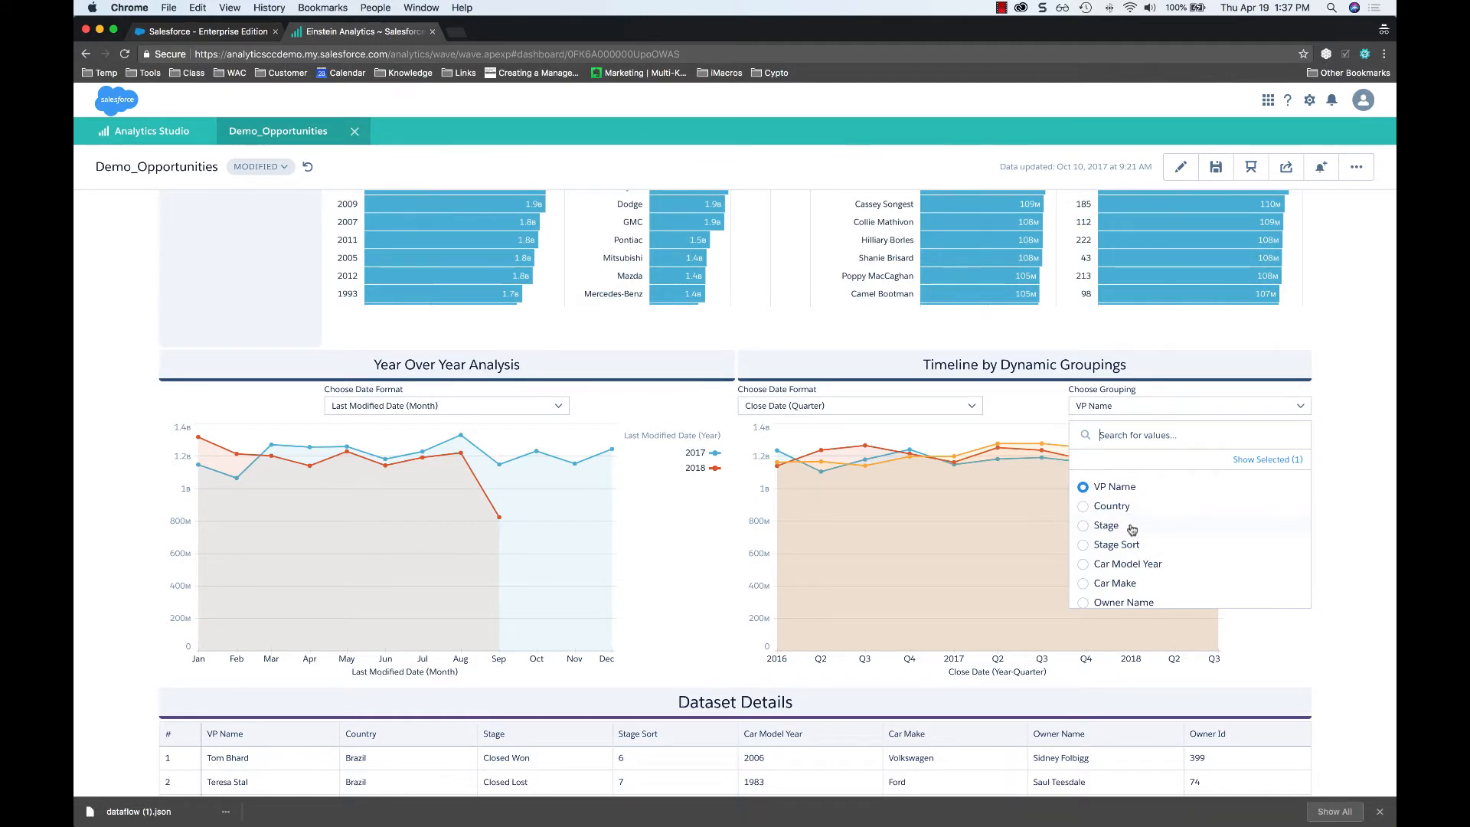
left_click(1131, 508)
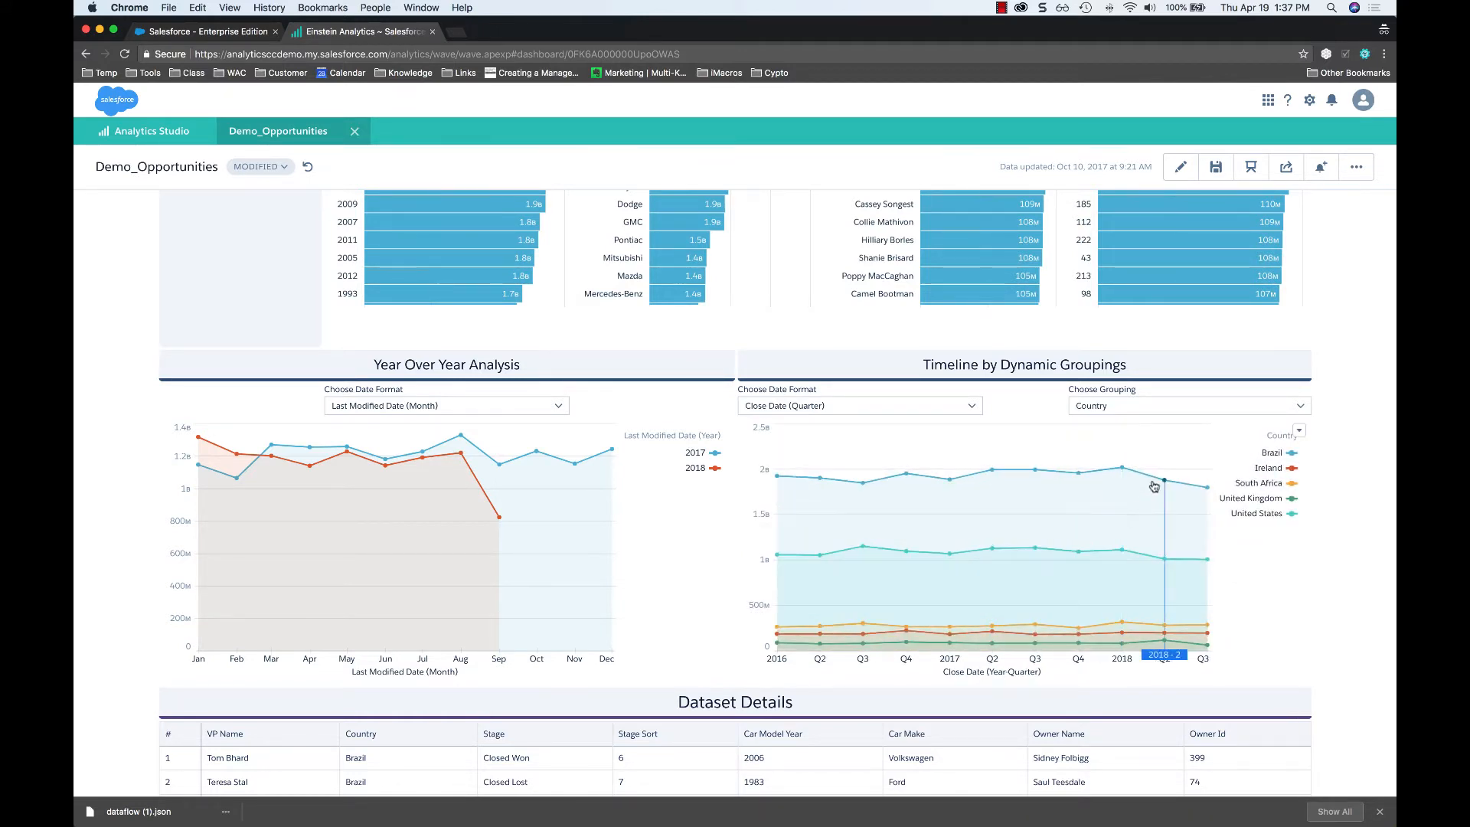
left_click(766, 405)
left_click(790, 507)
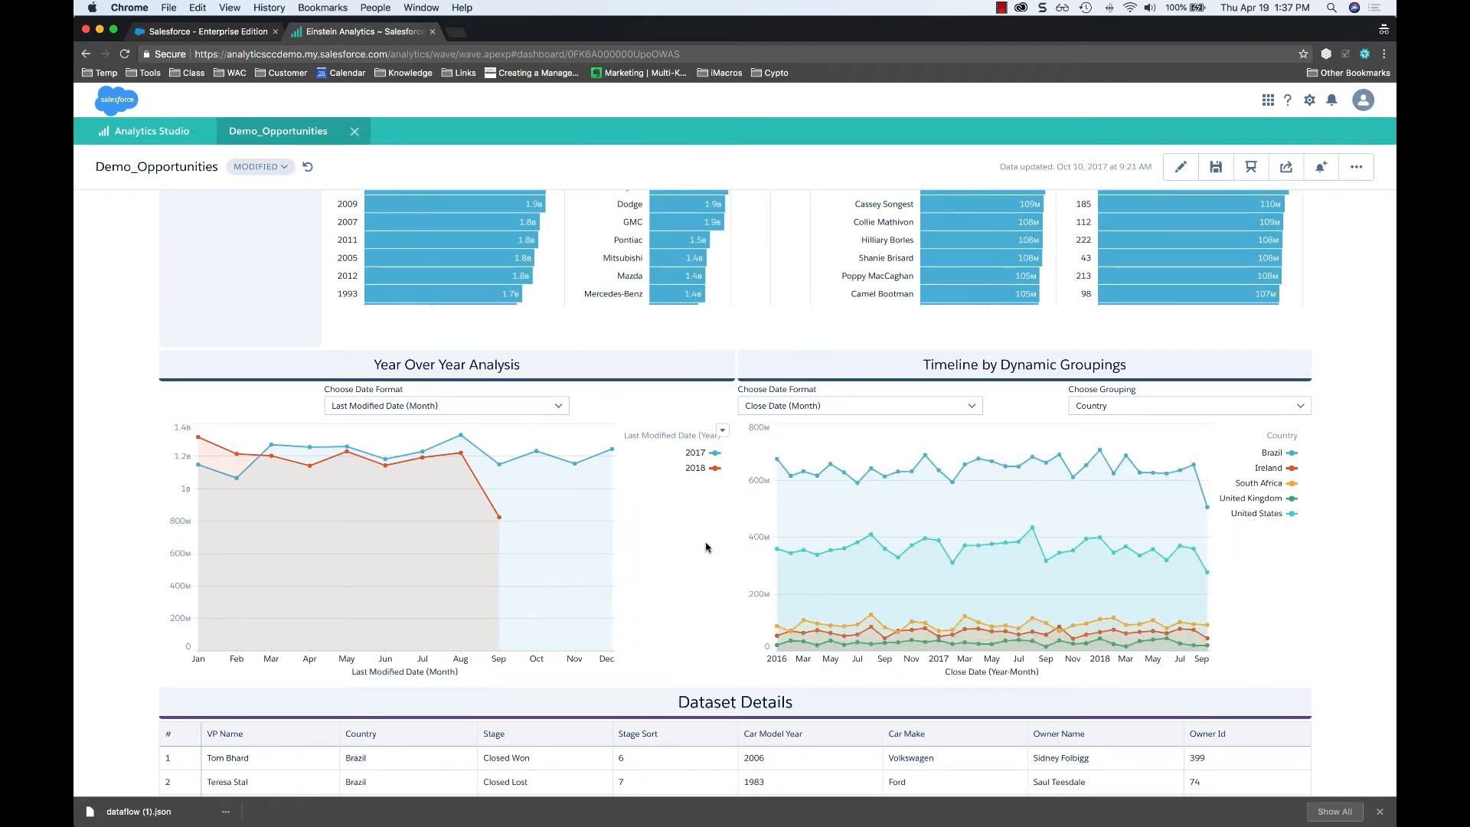
- Examine the records in the Dataset Details table and return to the top of the dashboard
scroll(705, 564, "down", 2)
scroll(709, 566, "down", 5)
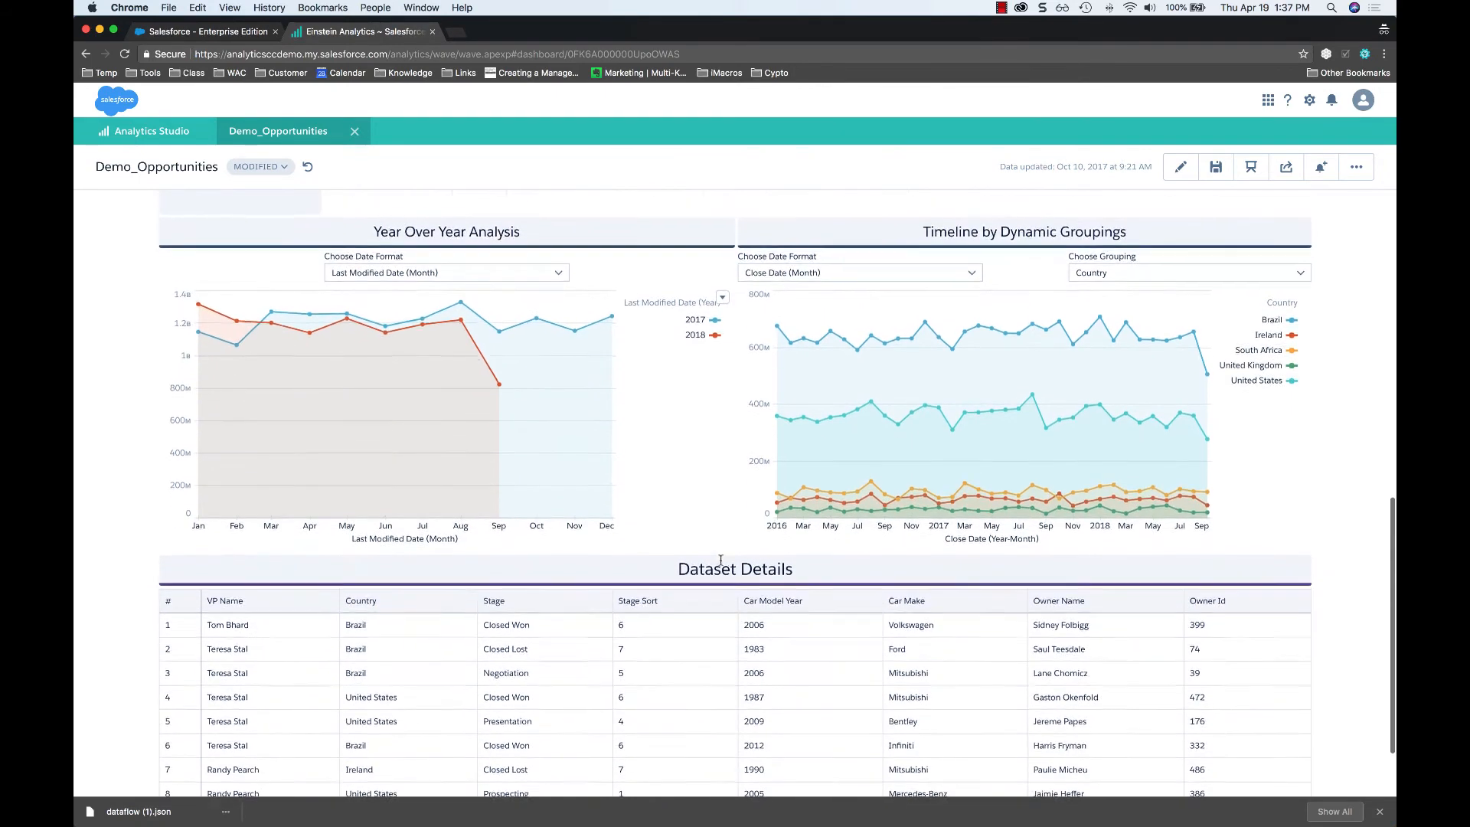
scroll(724, 564, "down", 2)
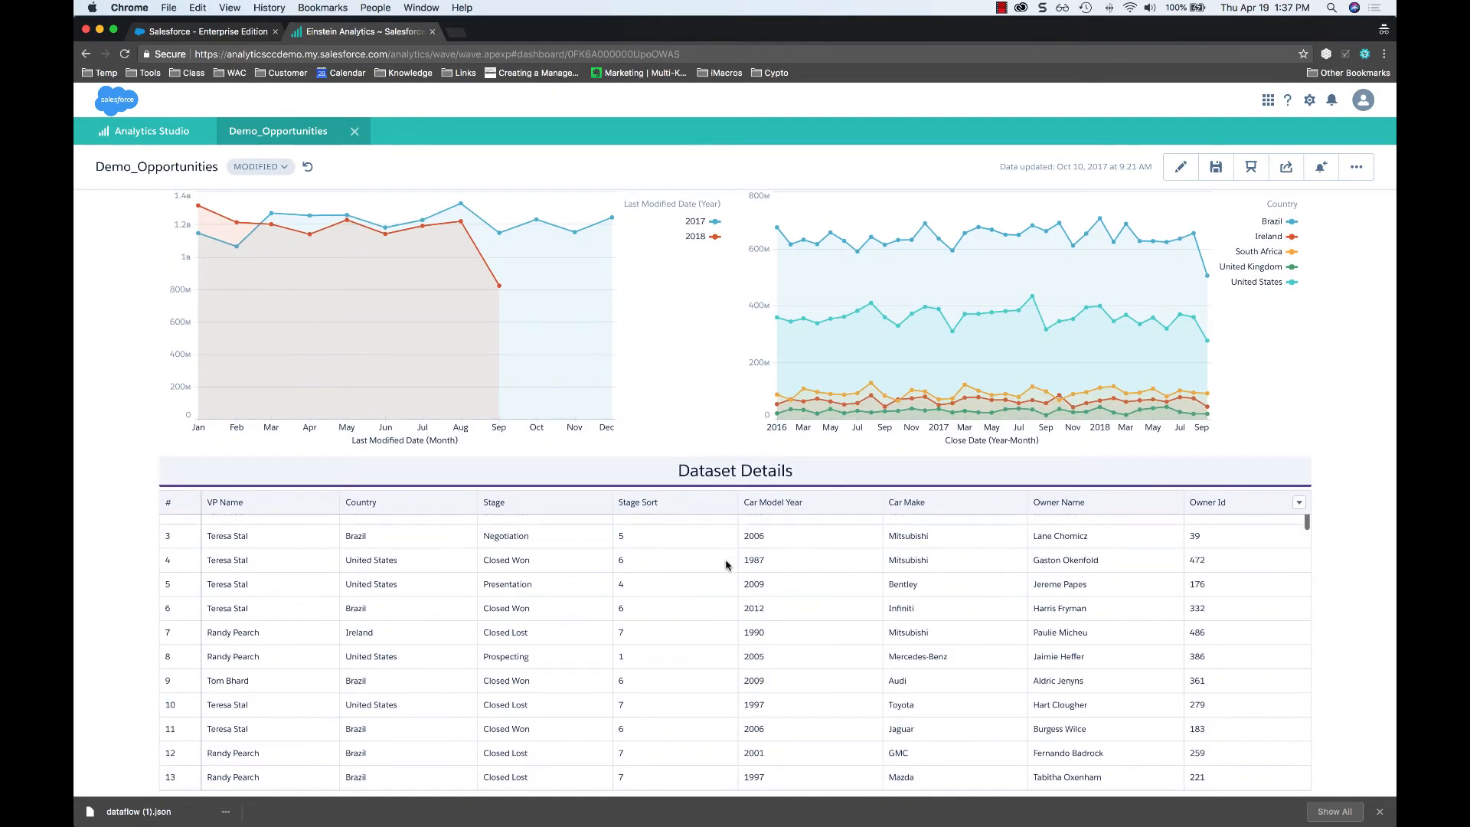
scroll(724, 565, "up", 4)
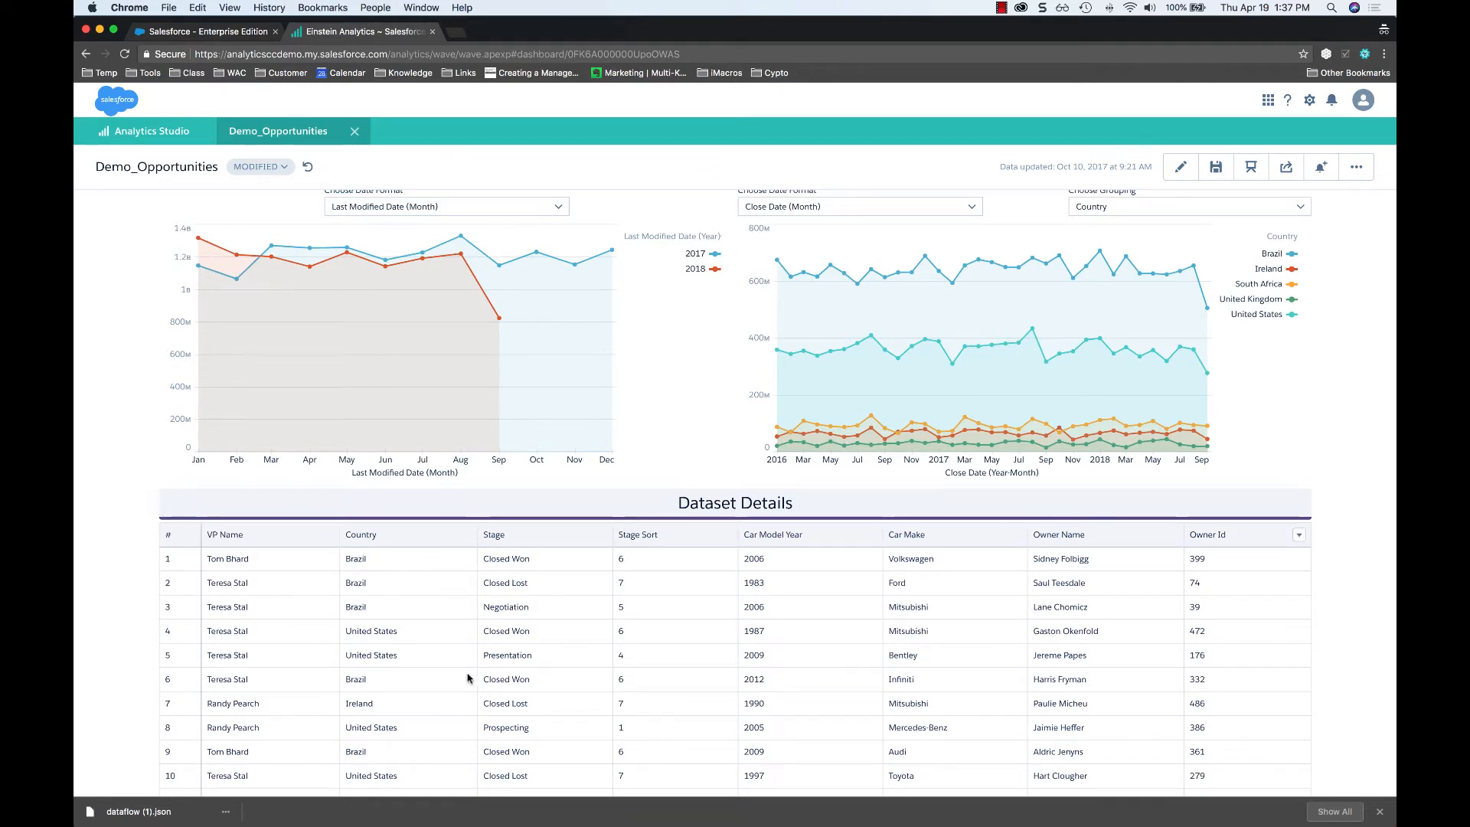
scroll(578, 658, "up", 10)
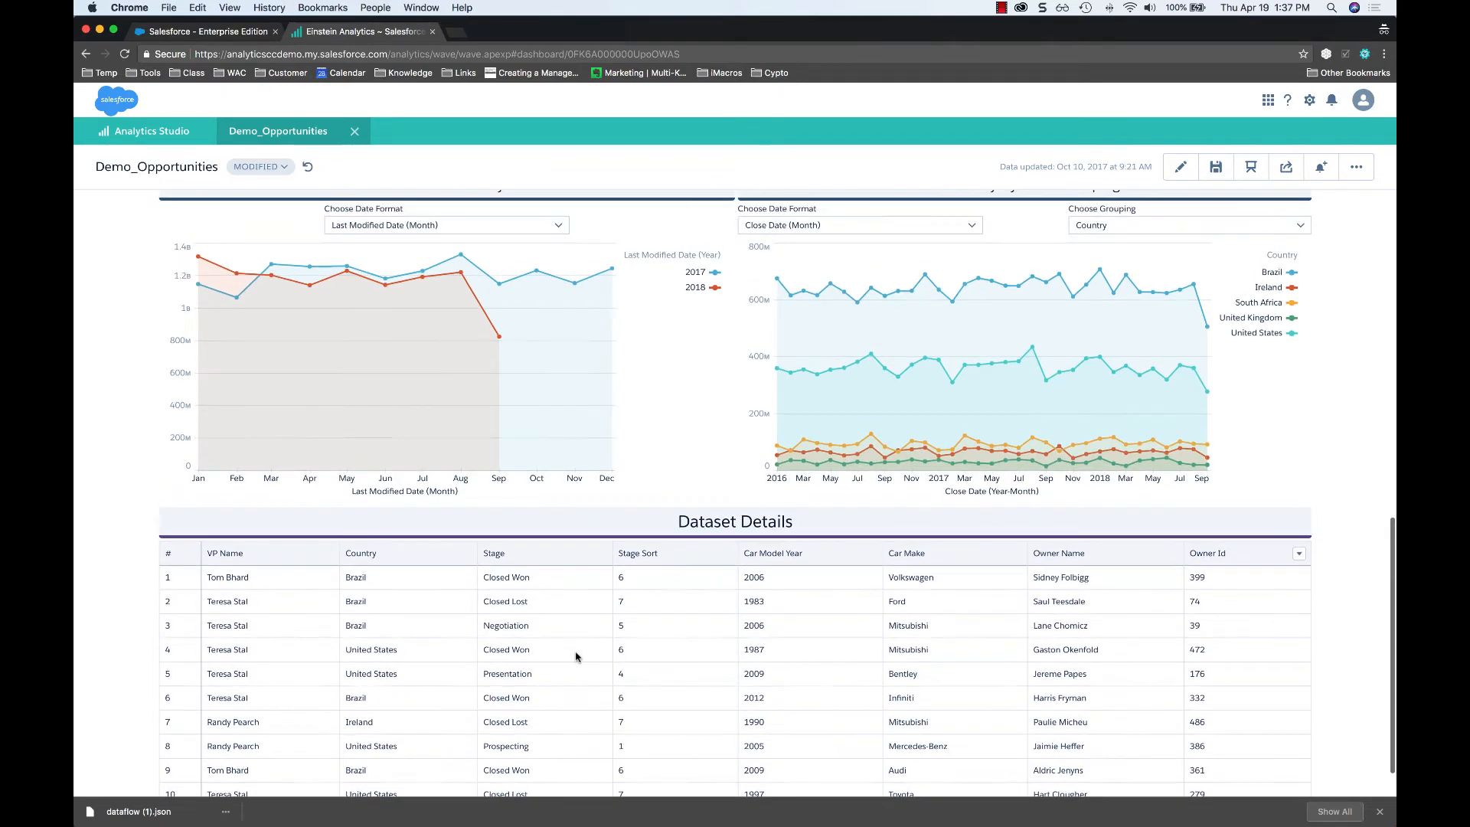
scroll(599, 637, "up", 5)
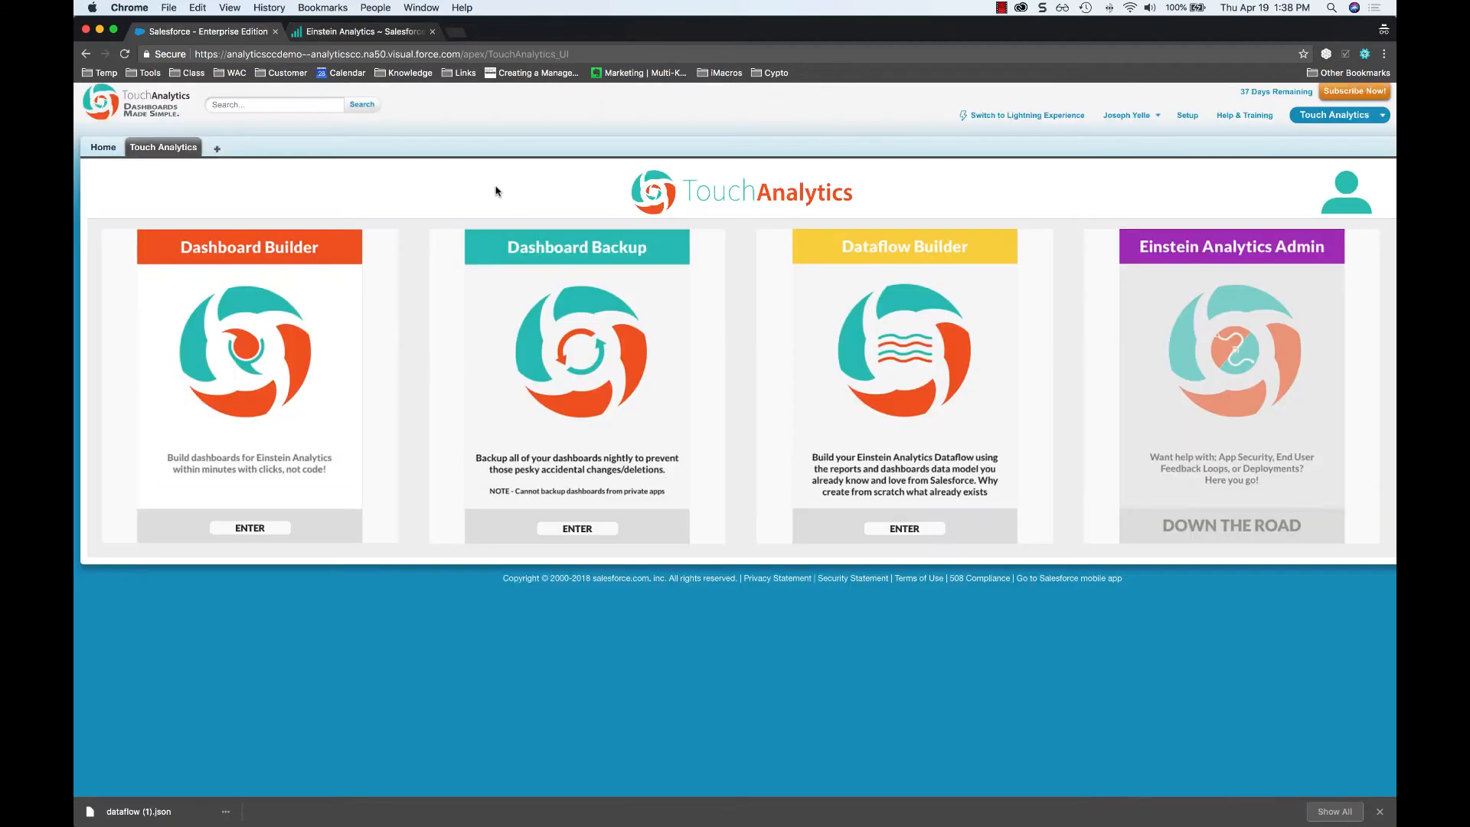
- In the Touch Analytics Dashboard Builder, start a Command dashboard and assign both Opportunities datasets, Leads, Quotas and Accounts to Section 1
left_click(266, 528)
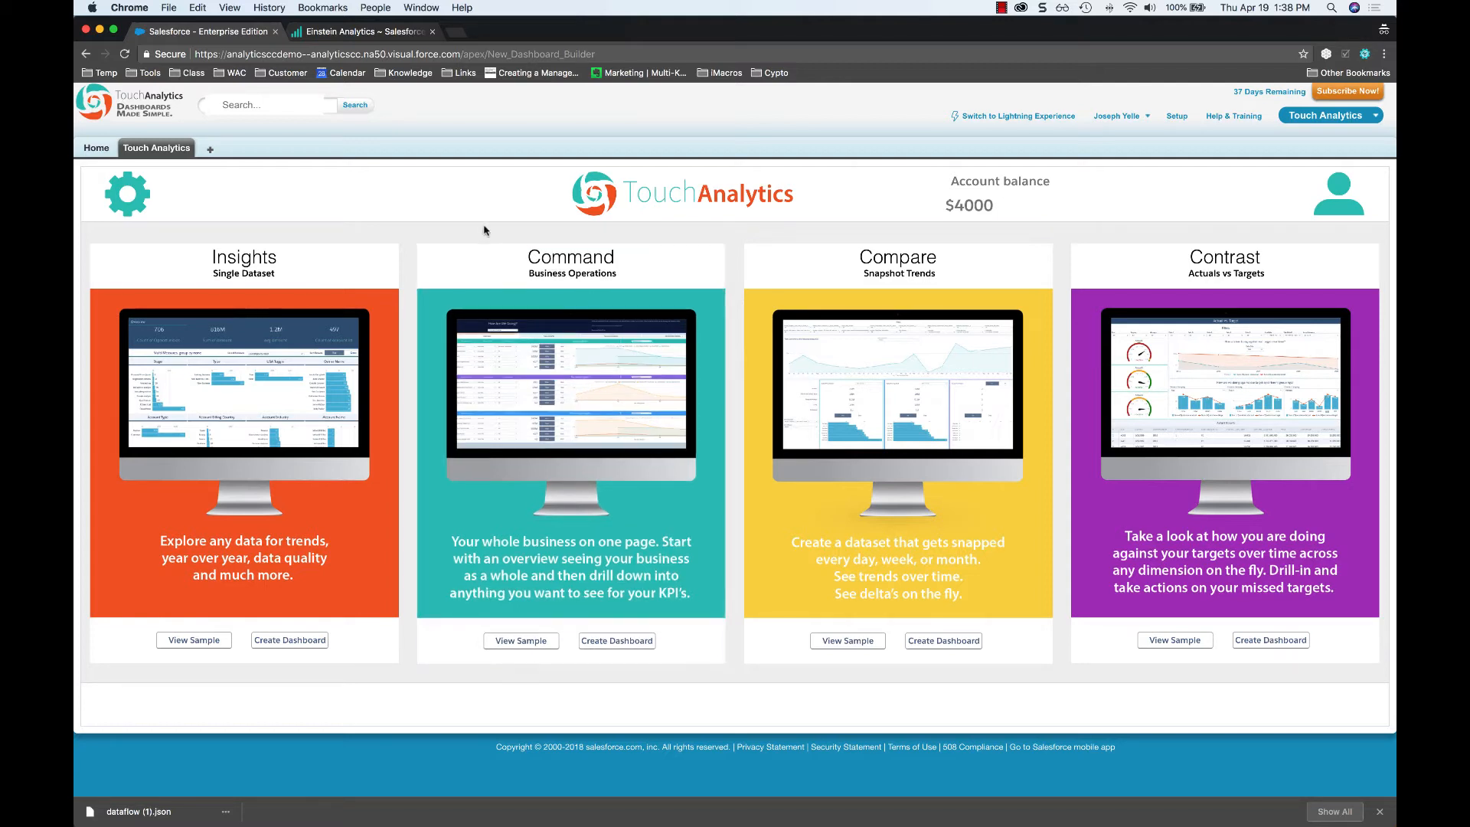
left_click(626, 645)
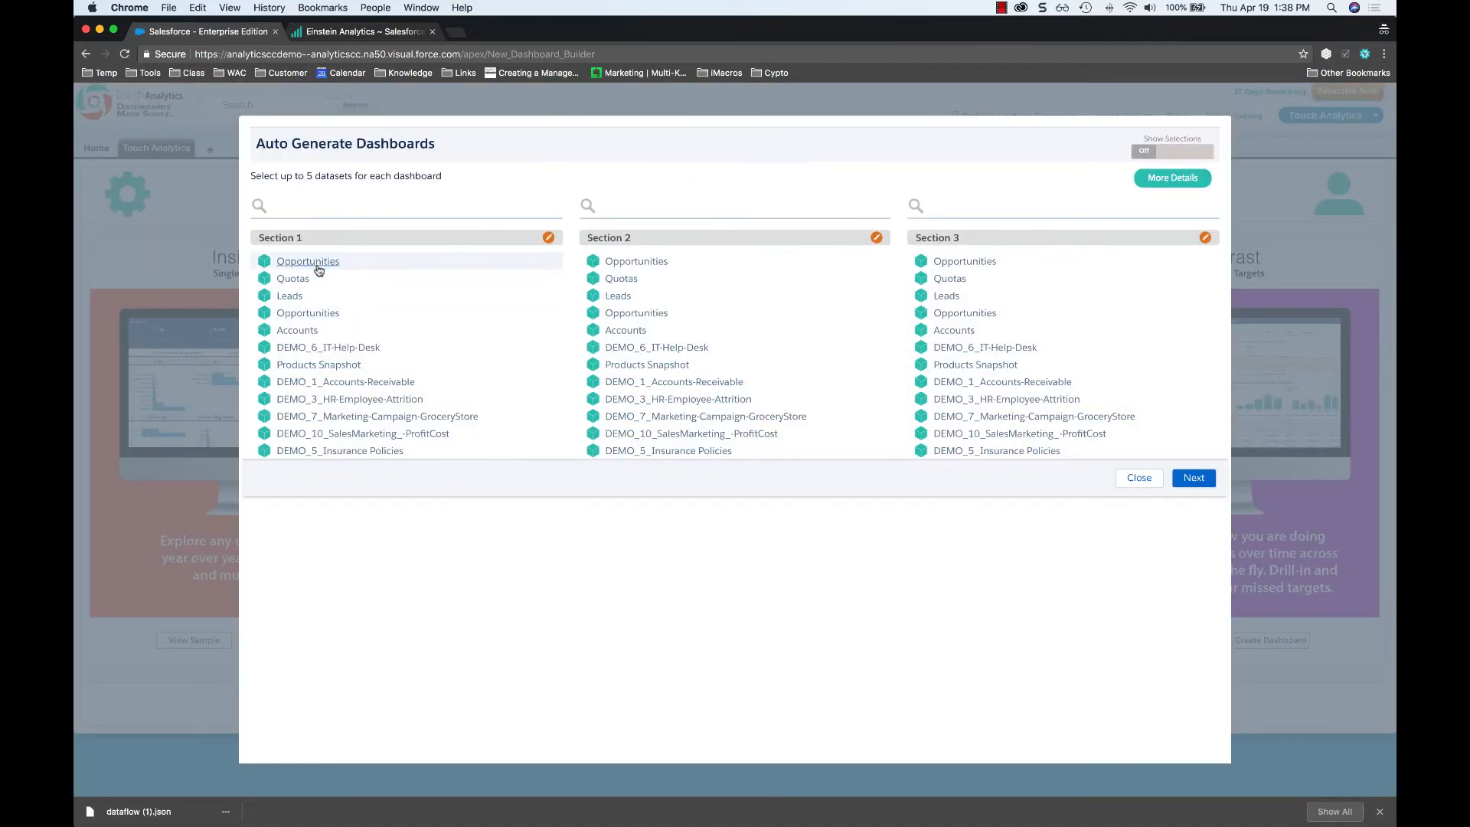
left_click(317, 265)
left_click(320, 294)
left_click(317, 280)
left_click(315, 314)
left_click(312, 331)
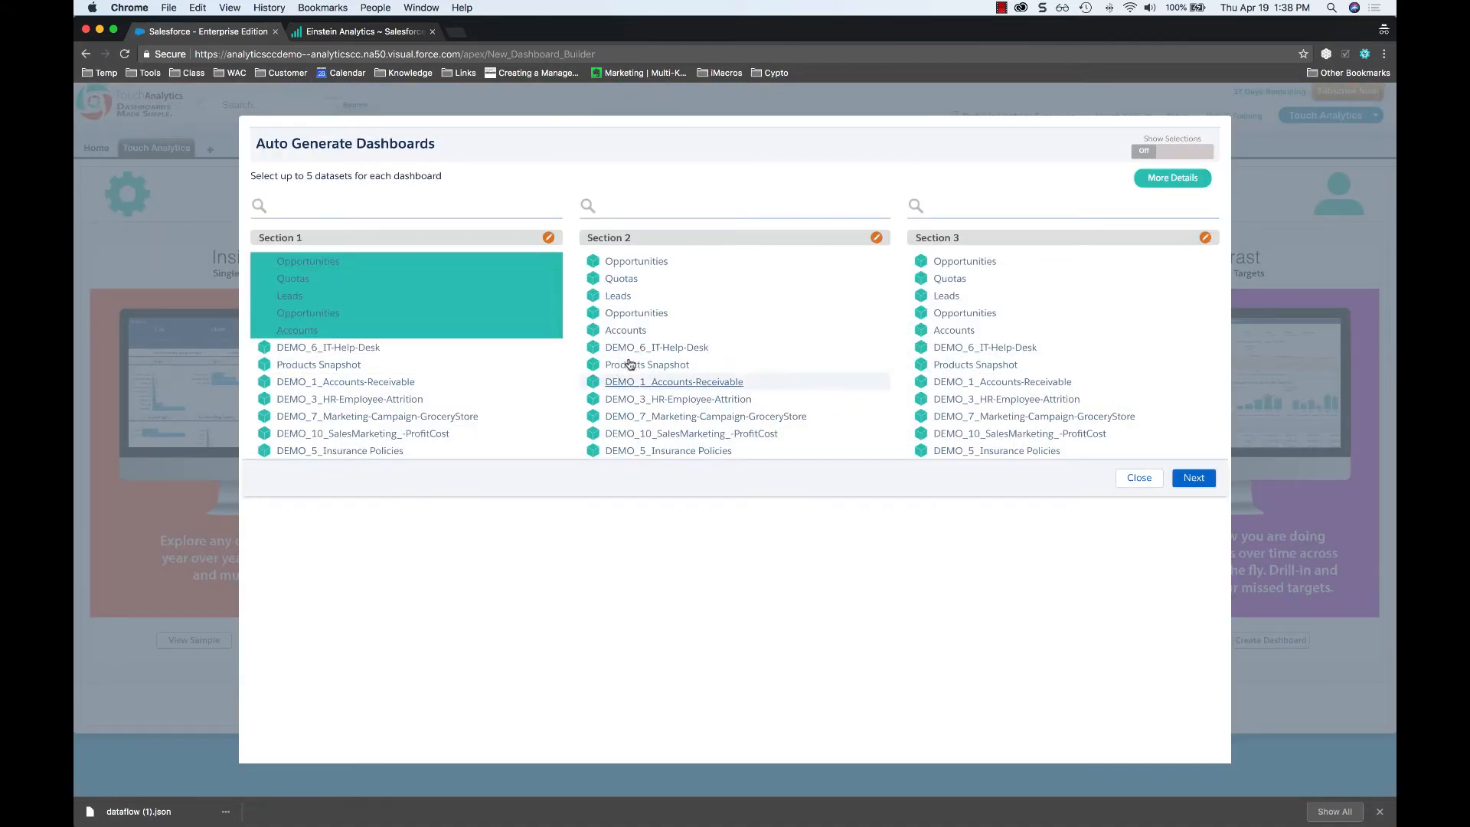
- Assign DEMO_6_IT-Help-Desk, Products Snapshot, DEMO_1_Accounts-Receivable, DEMO_3_HR-Employee-Attrition and DEMO_7_Marketing-Campaign-GroceryStore to Section 2
left_click(634, 353)
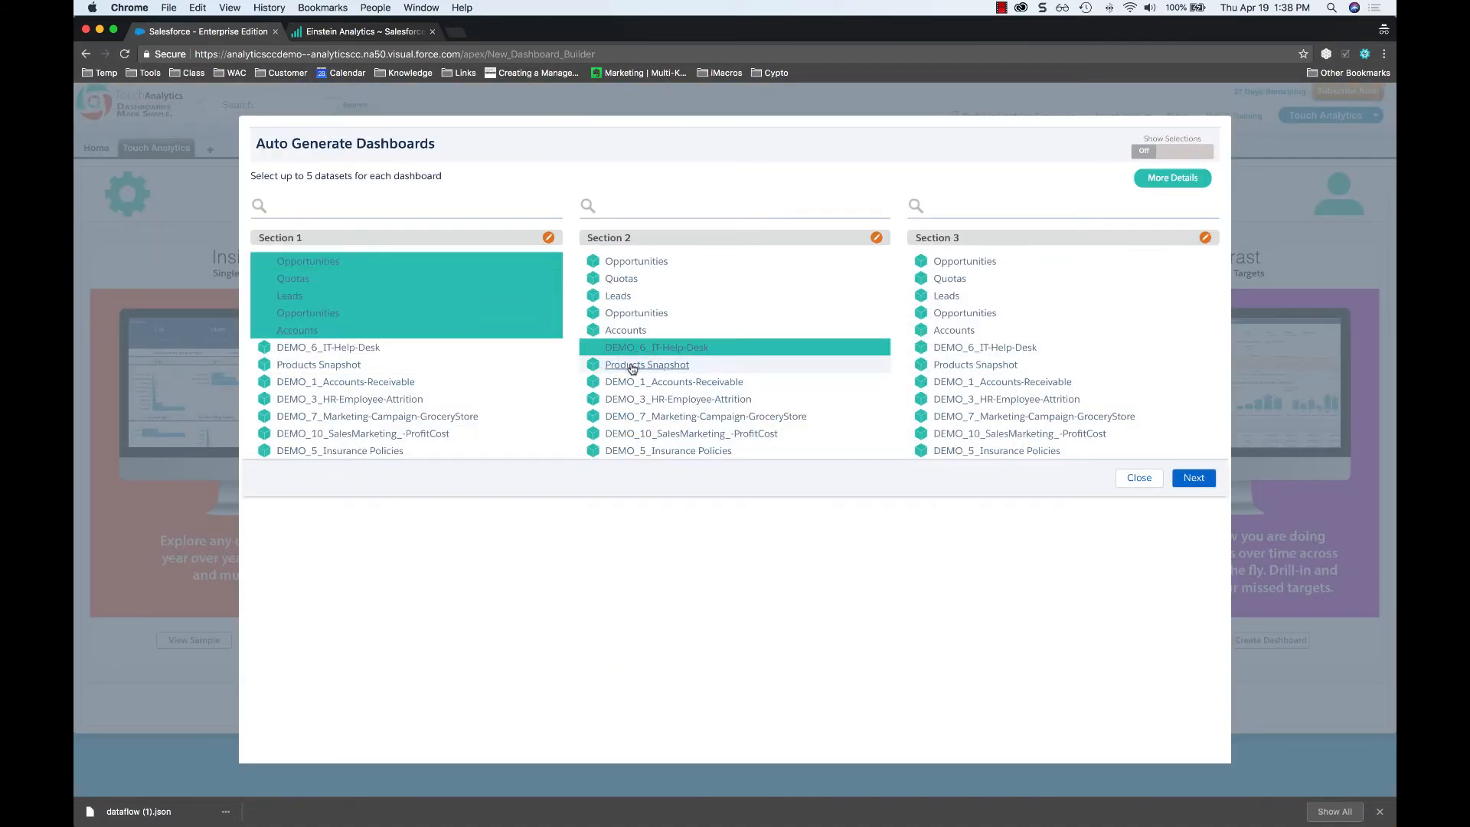
left_click(633, 366)
left_click(624, 382)
left_click(622, 399)
left_click(620, 416)
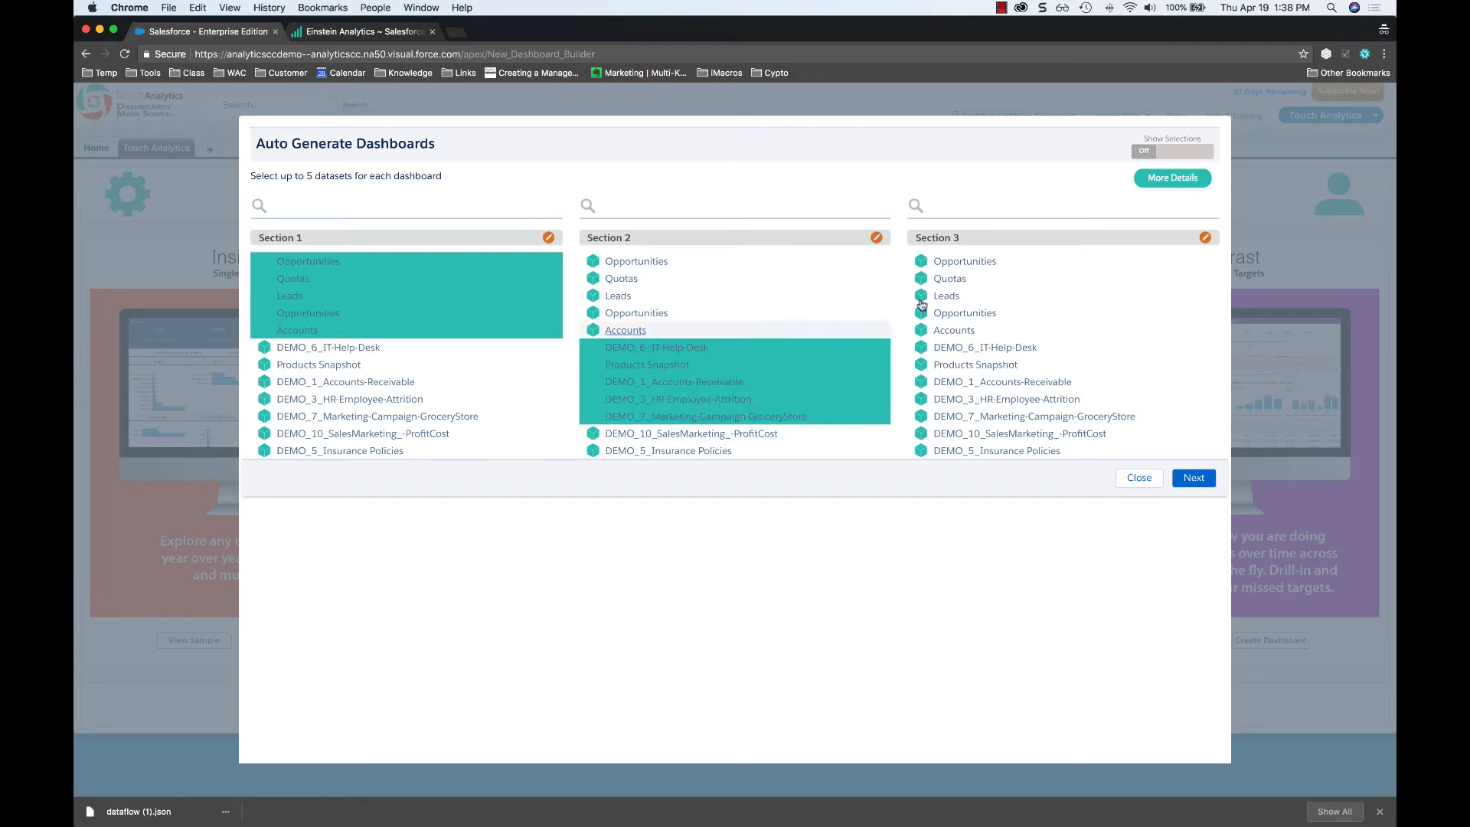
- Assign DEMO_10_SalesMarketing_-ProfitCost, DEMO_5_Insurance Policies, DEMO_8_Marketing-Campaign, DEMO_11_Telco-Customer-Churn and DEMO_9_Sales-Win-Loss to Section 3
left_click(960, 433)
scroll(959, 437, "down", 2)
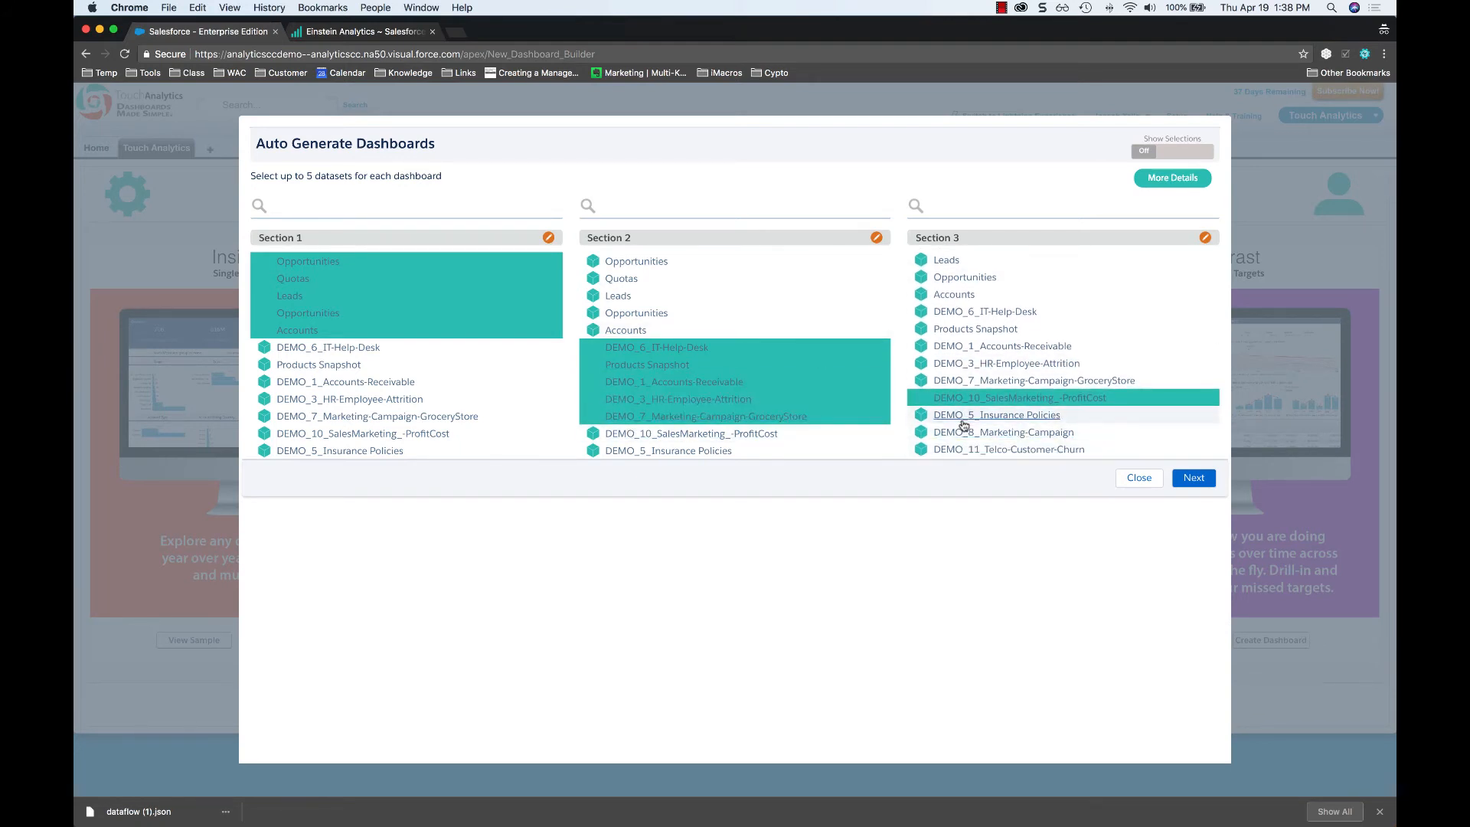
left_click(963, 421)
left_click(962, 433)
left_click(961, 446)
scroll(960, 435, "down", 2)
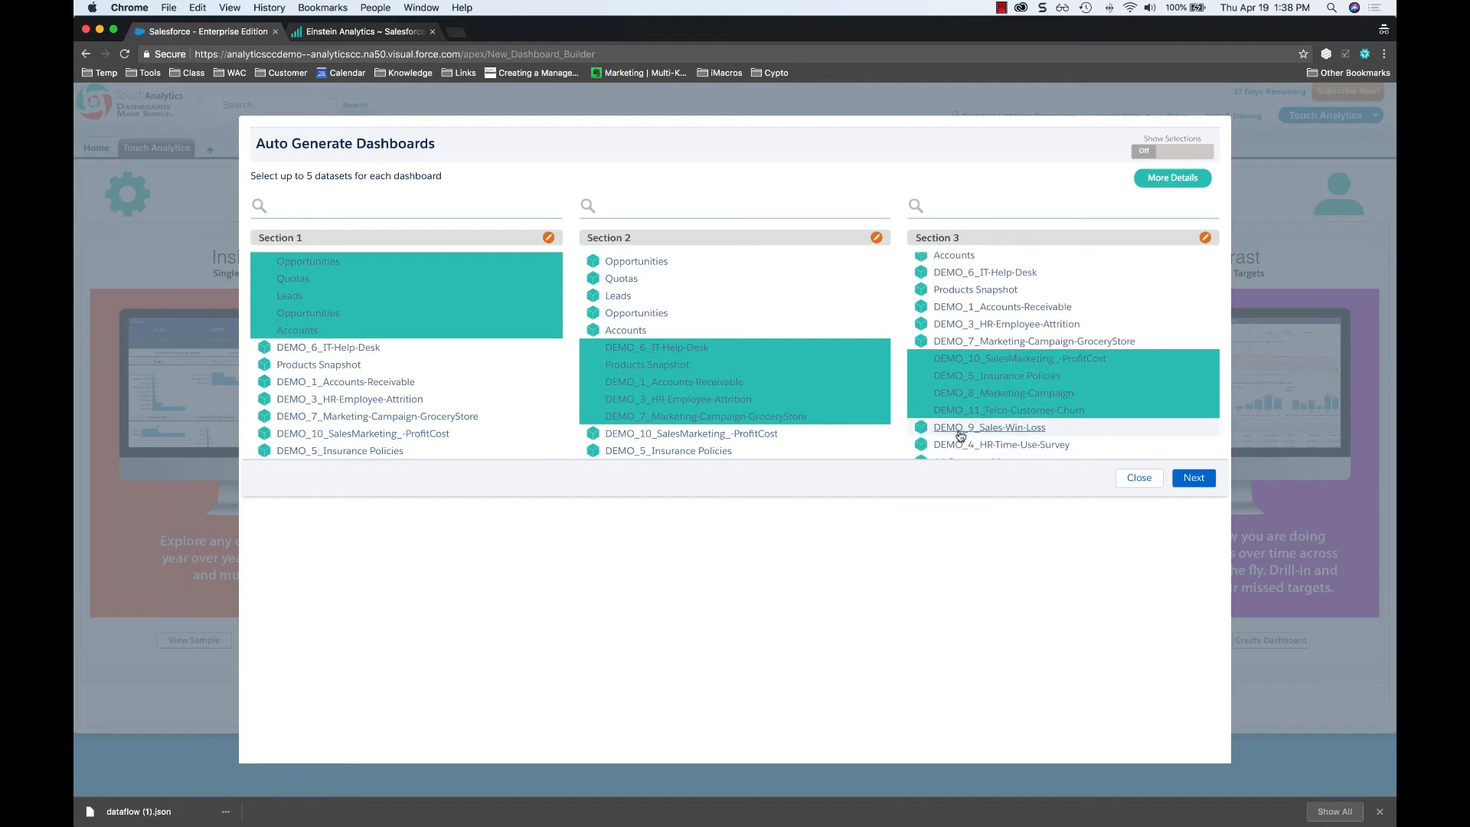
left_click(961, 429)
- Rename Section 1 of the Command dashboard as Sales
left_click(548, 238)
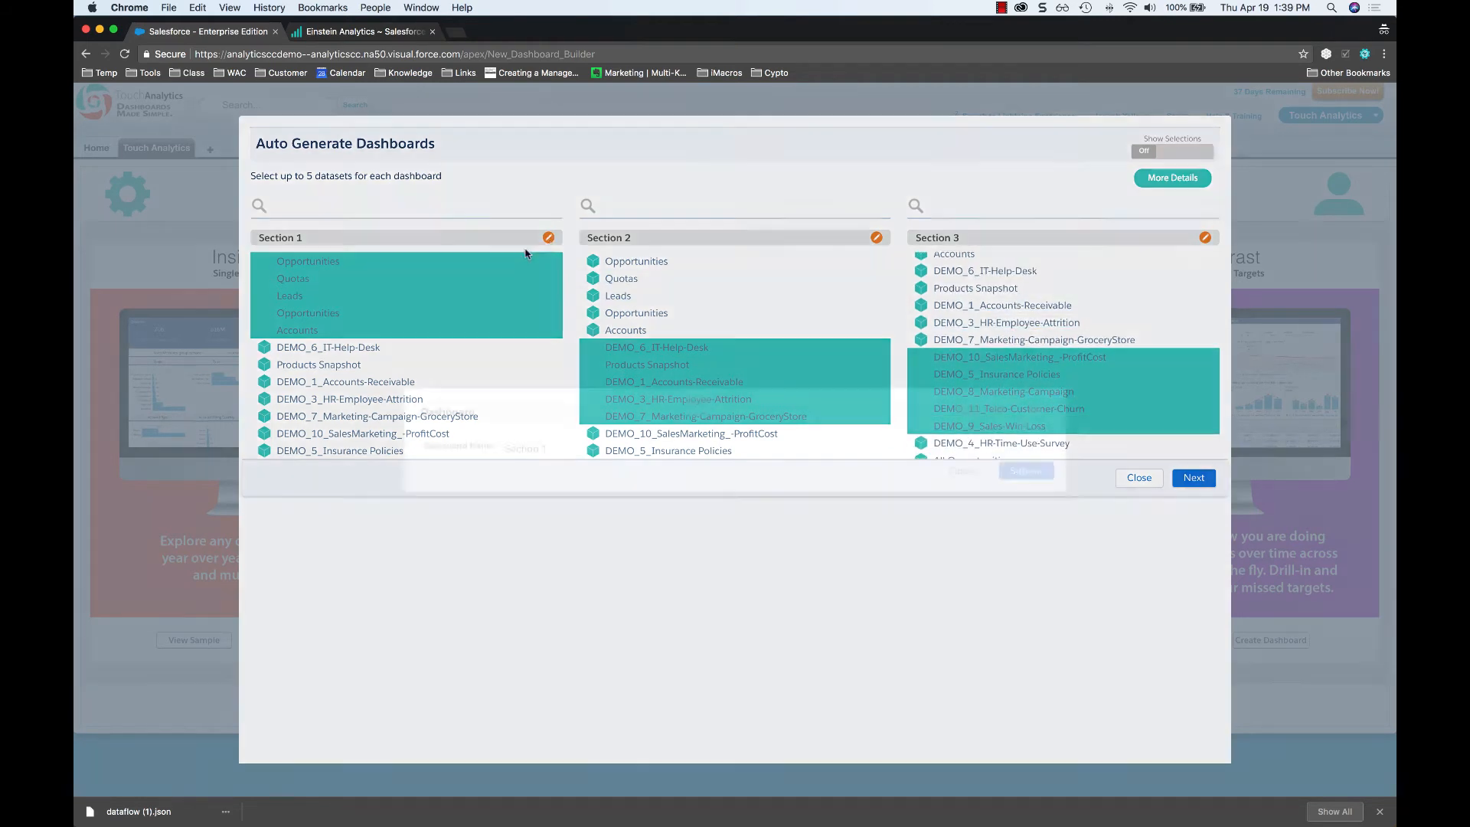
left_click(577, 450)
key("super+a")
type("Sa")
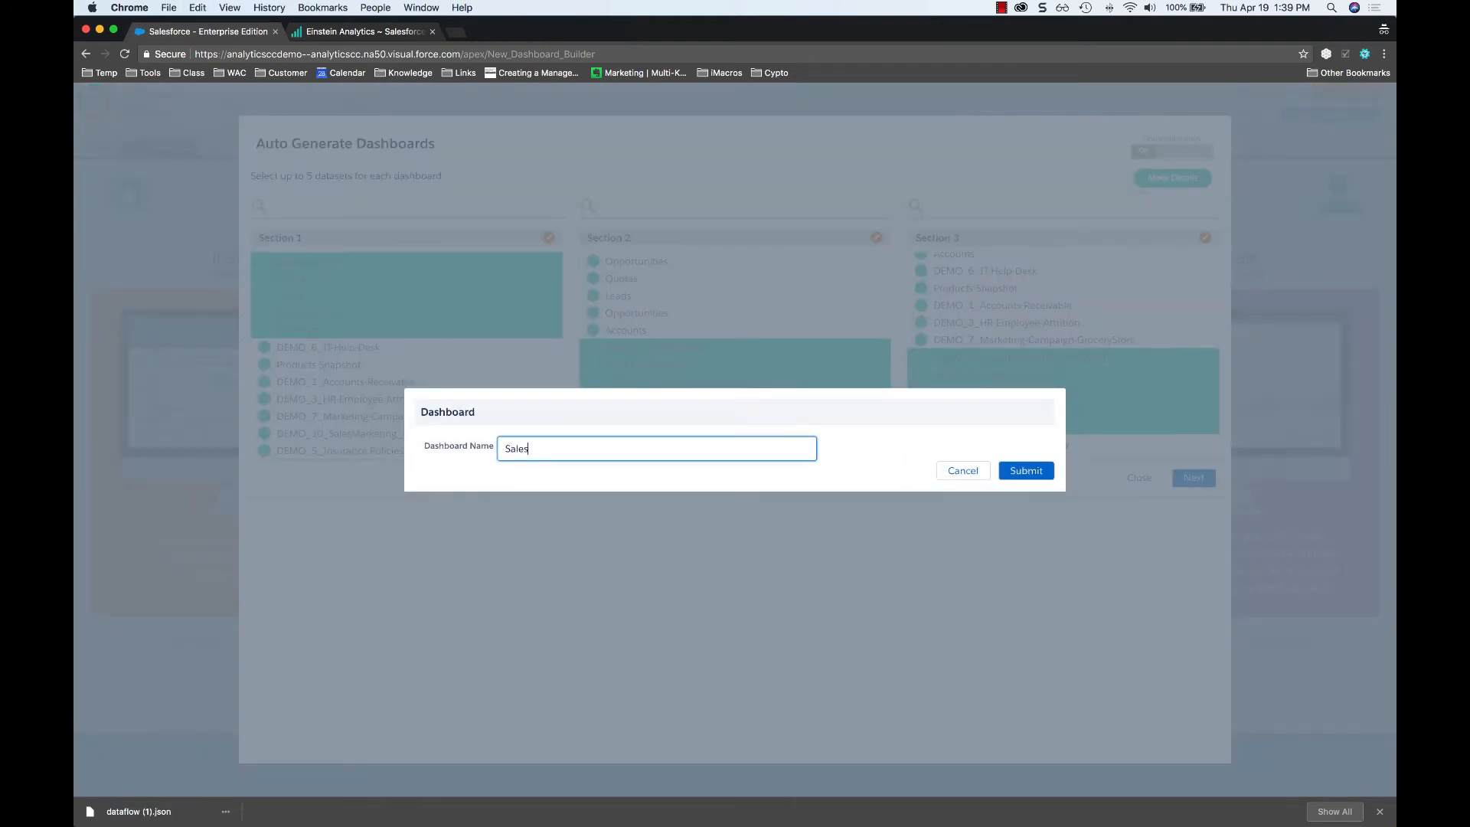
left_click(1034, 473)
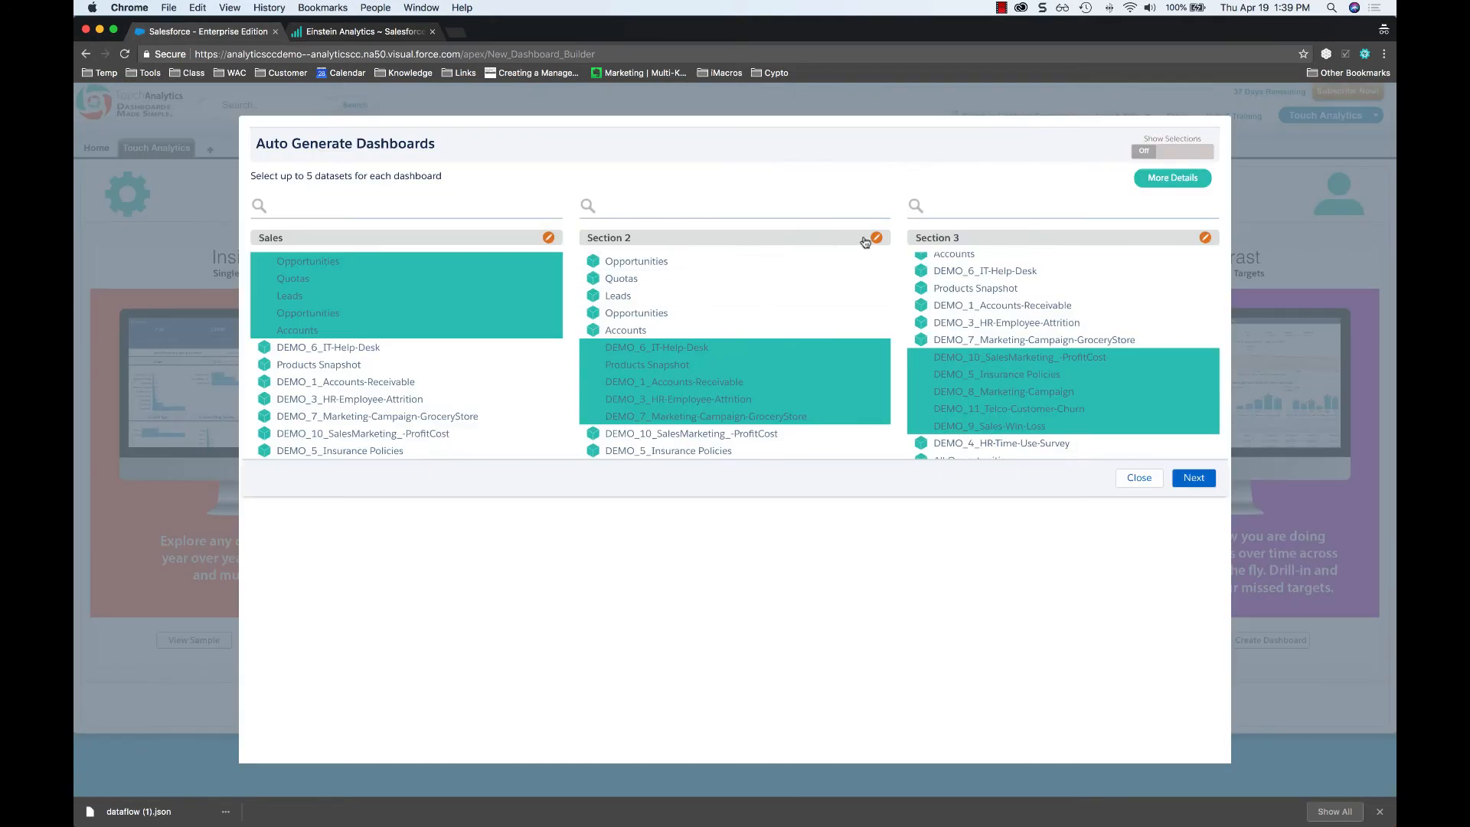
- Rename Section 2 of the Command dashboard as Support
left_click(875, 238)
left_click(609, 447)
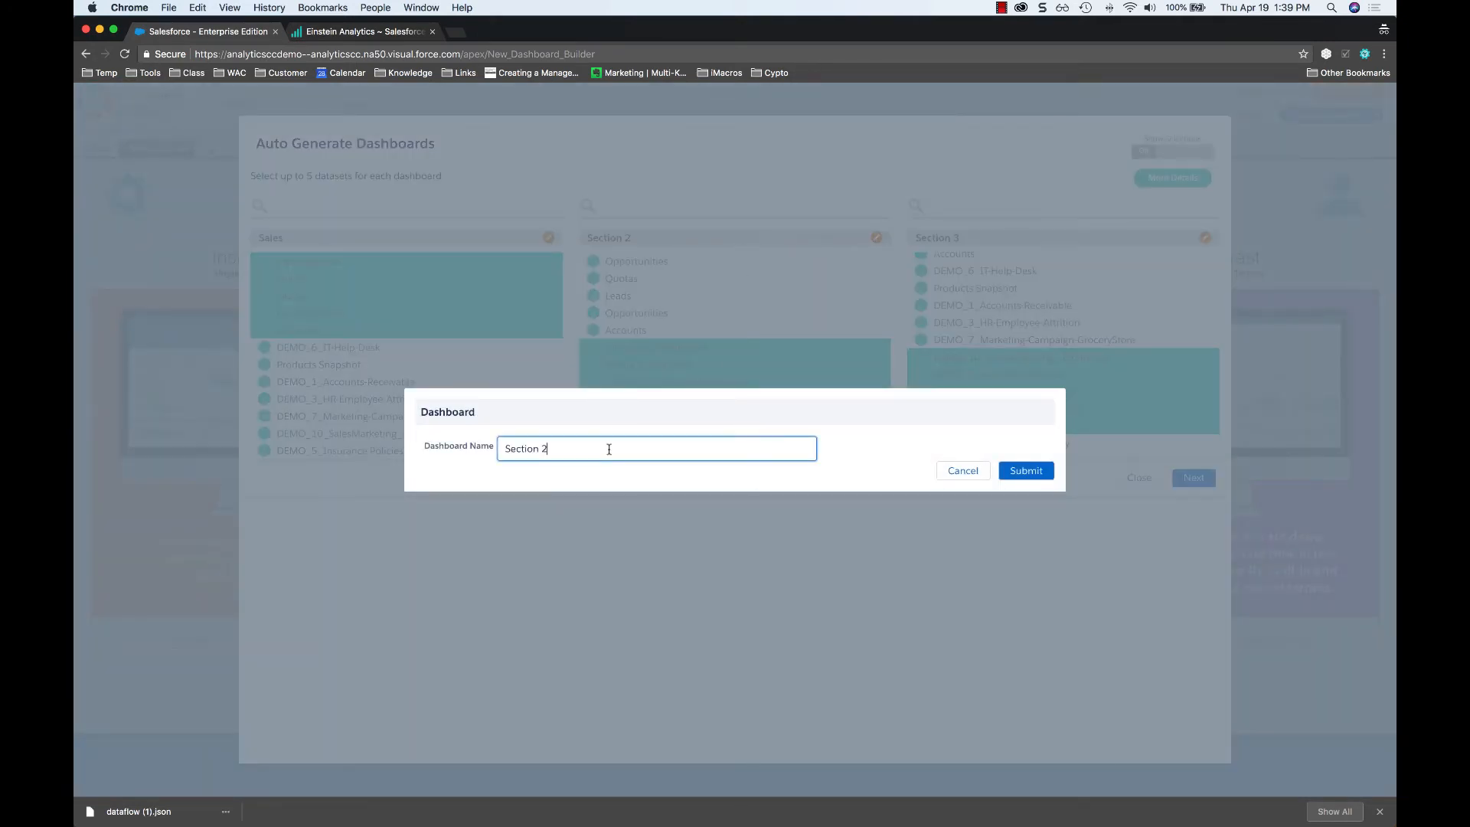
key("super+a")
type("S")
key("Return")
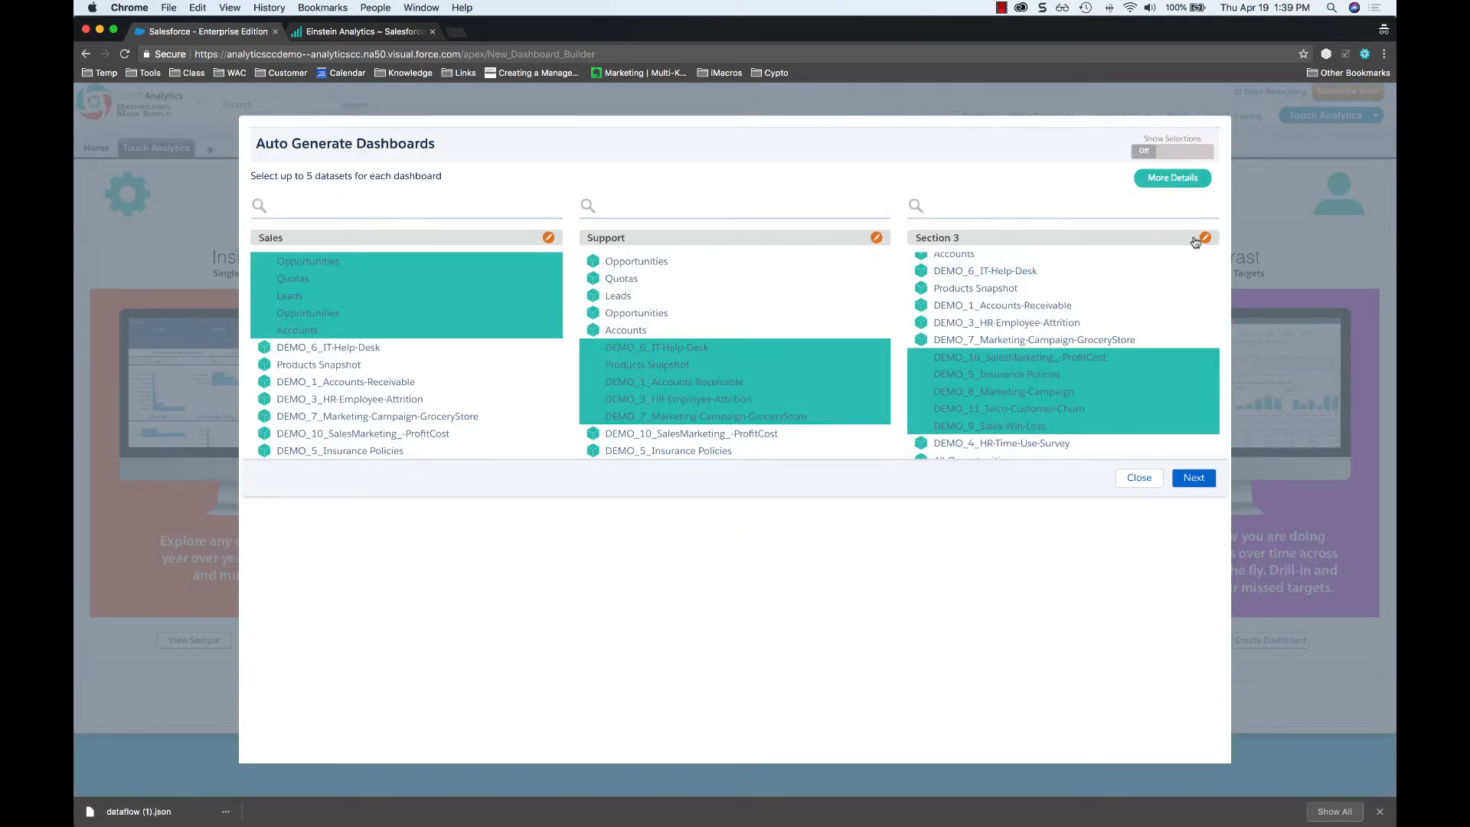
- Rename Section 3 of the Command dashboard as Marketing
left_click(1204, 238)
left_click(778, 444)
key("super+a")
type("M")
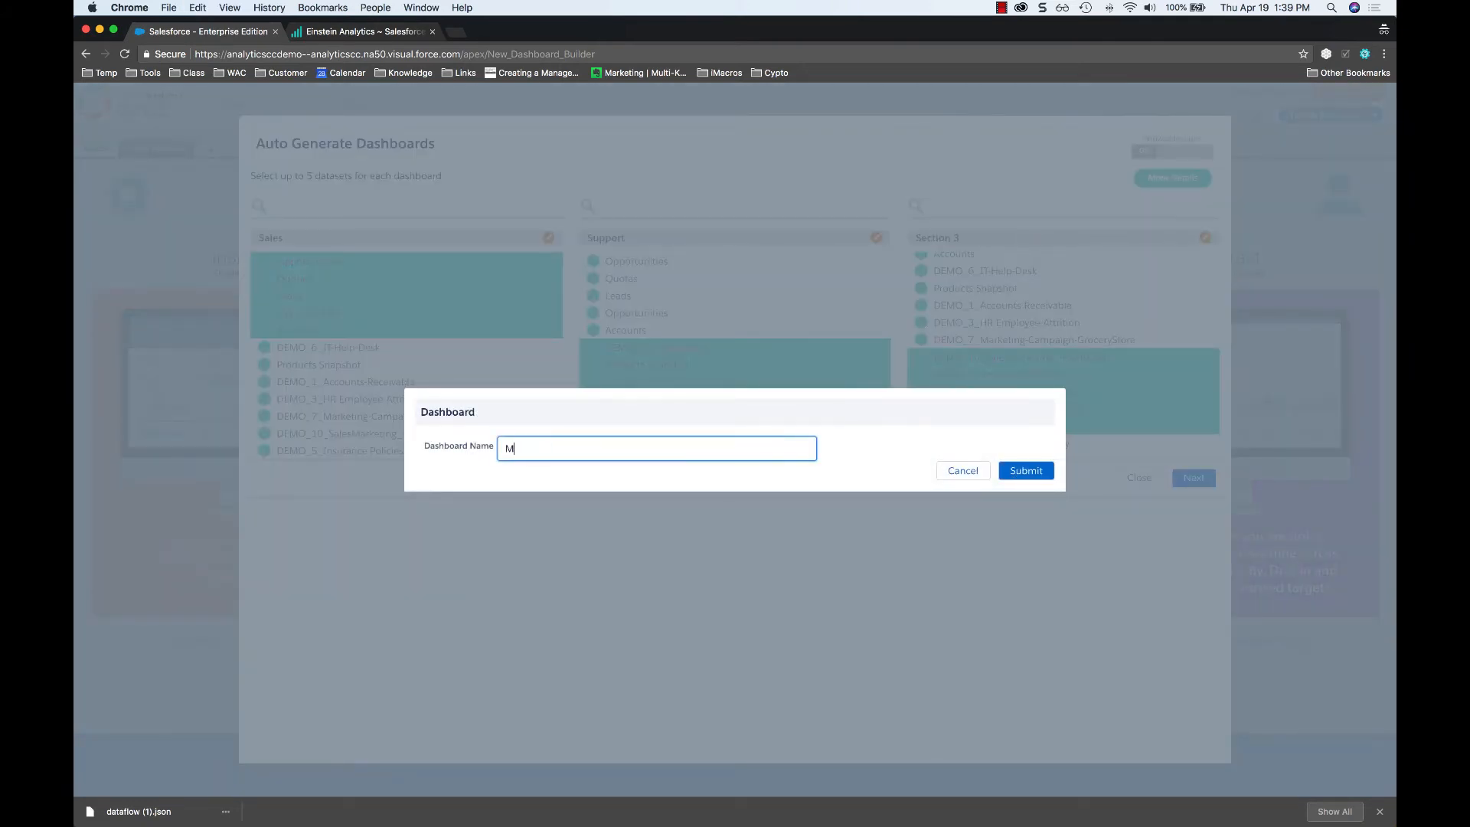
left_click(1024, 472)
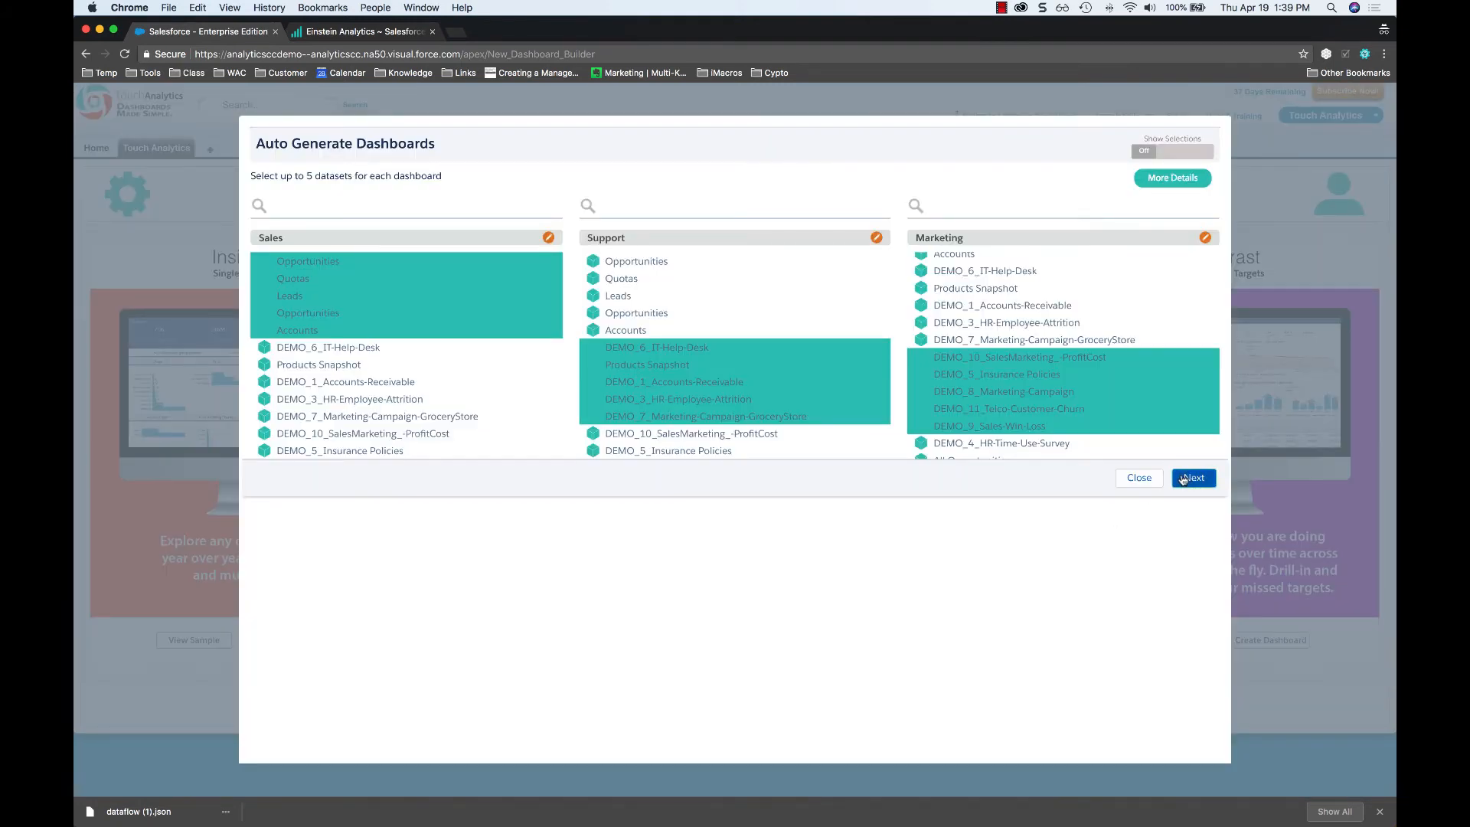
- Accept the dataset selections, name the Command dashboard Demo, and purchase and build it
left_click(1183, 479)
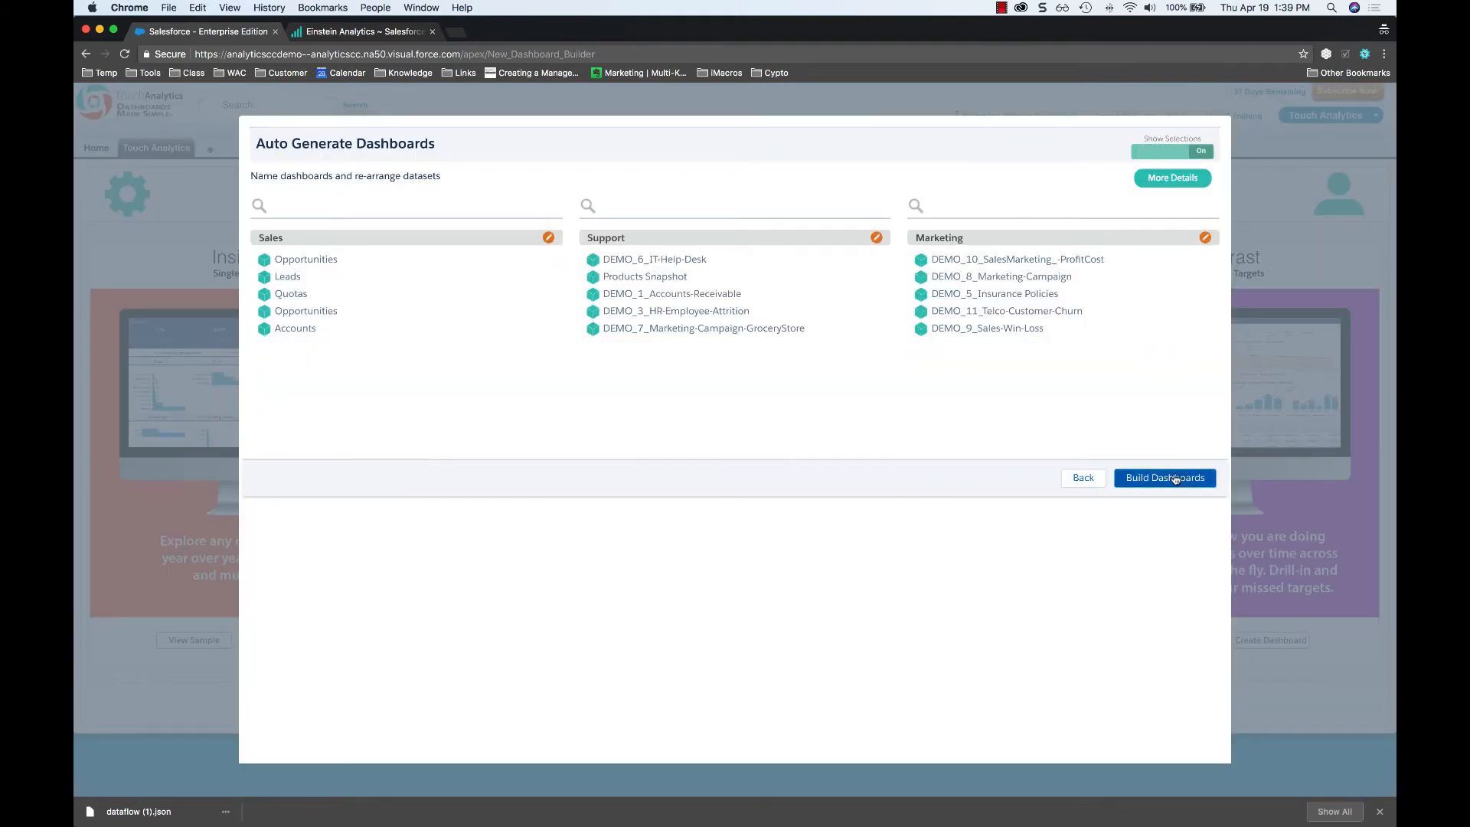
left_click(1176, 478)
left_click(521, 426)
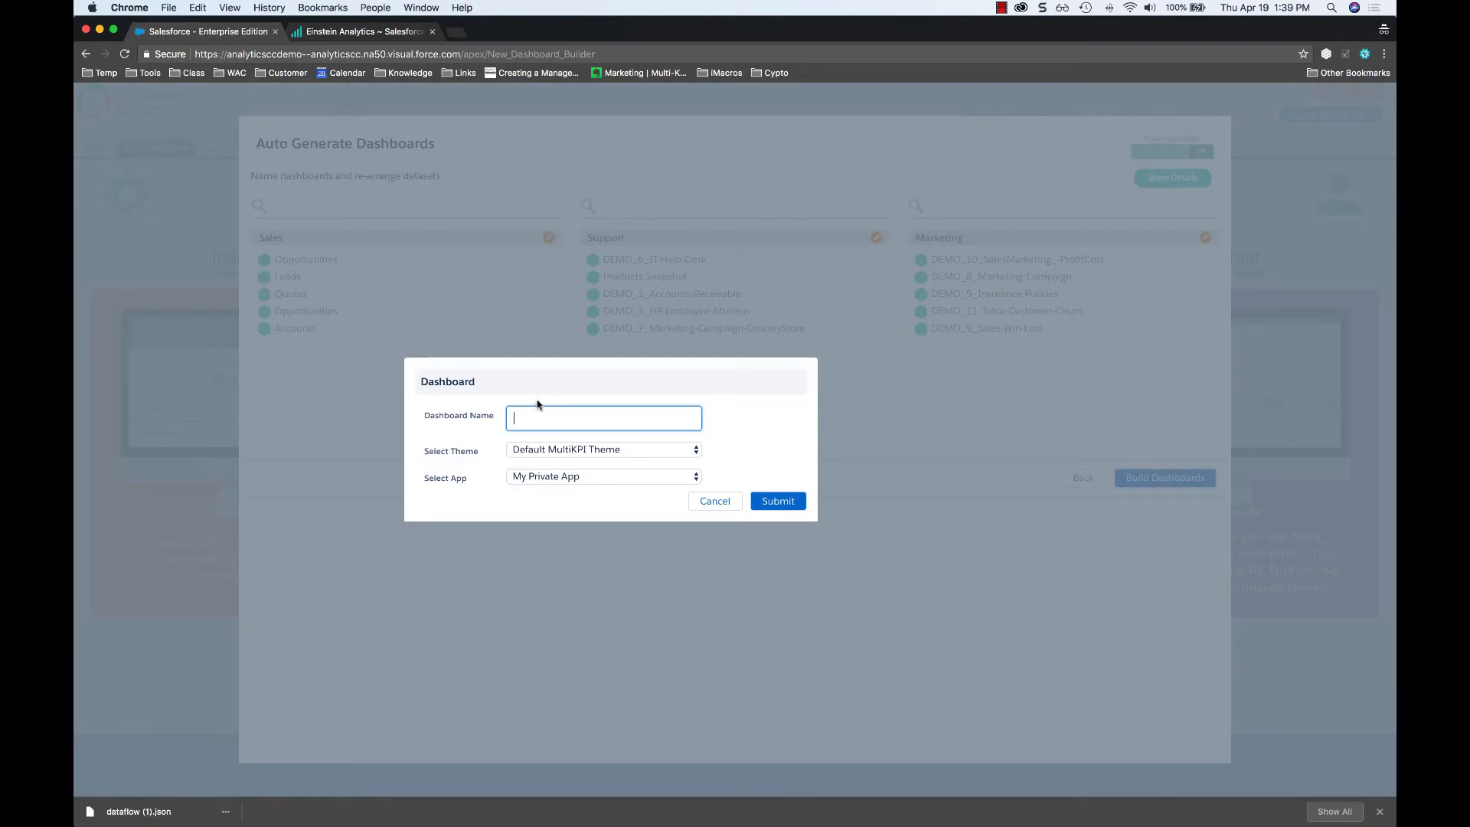
type("Demo")
left_click(774, 504)
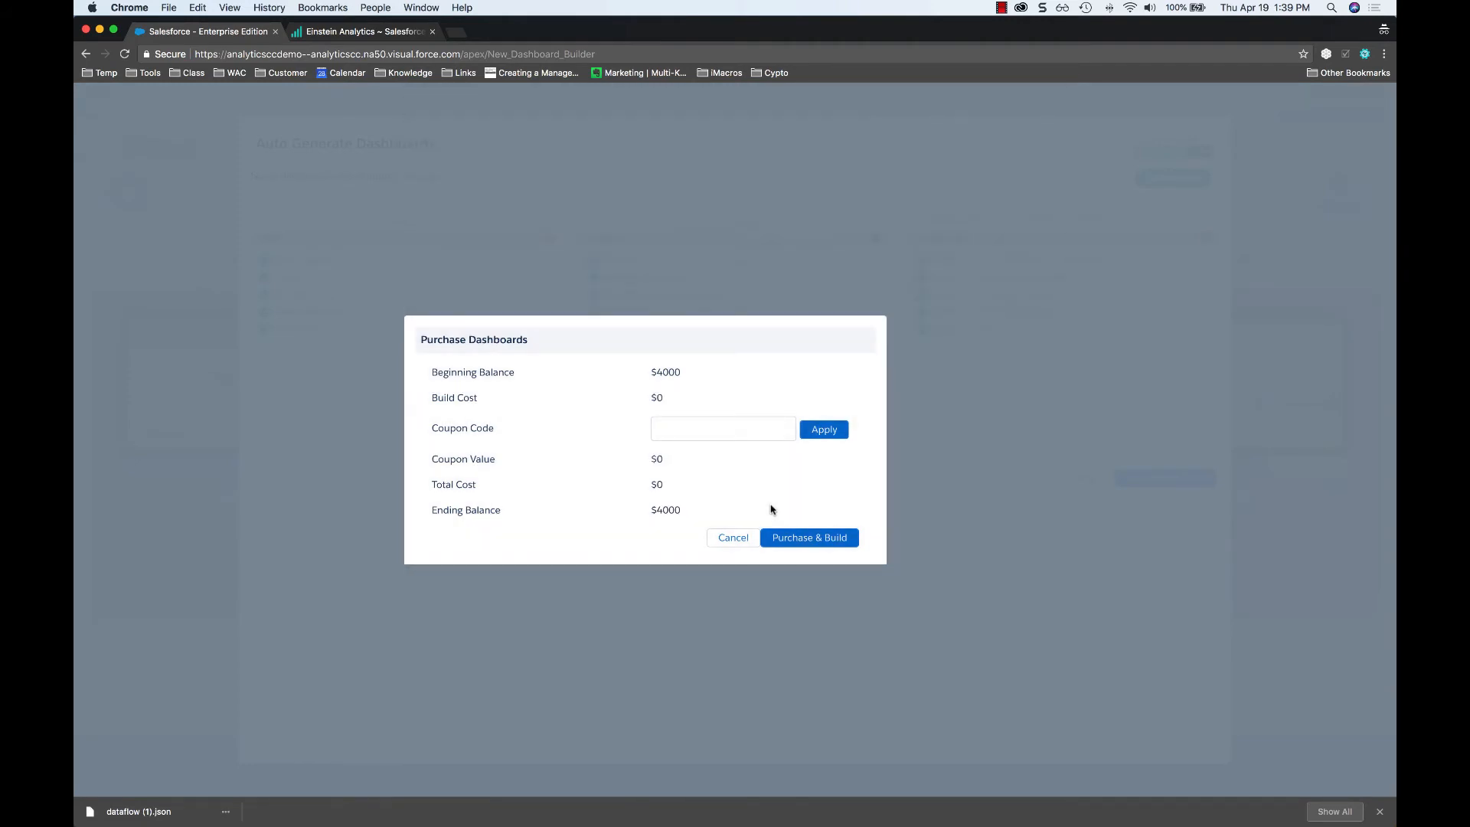
left_click(820, 541)
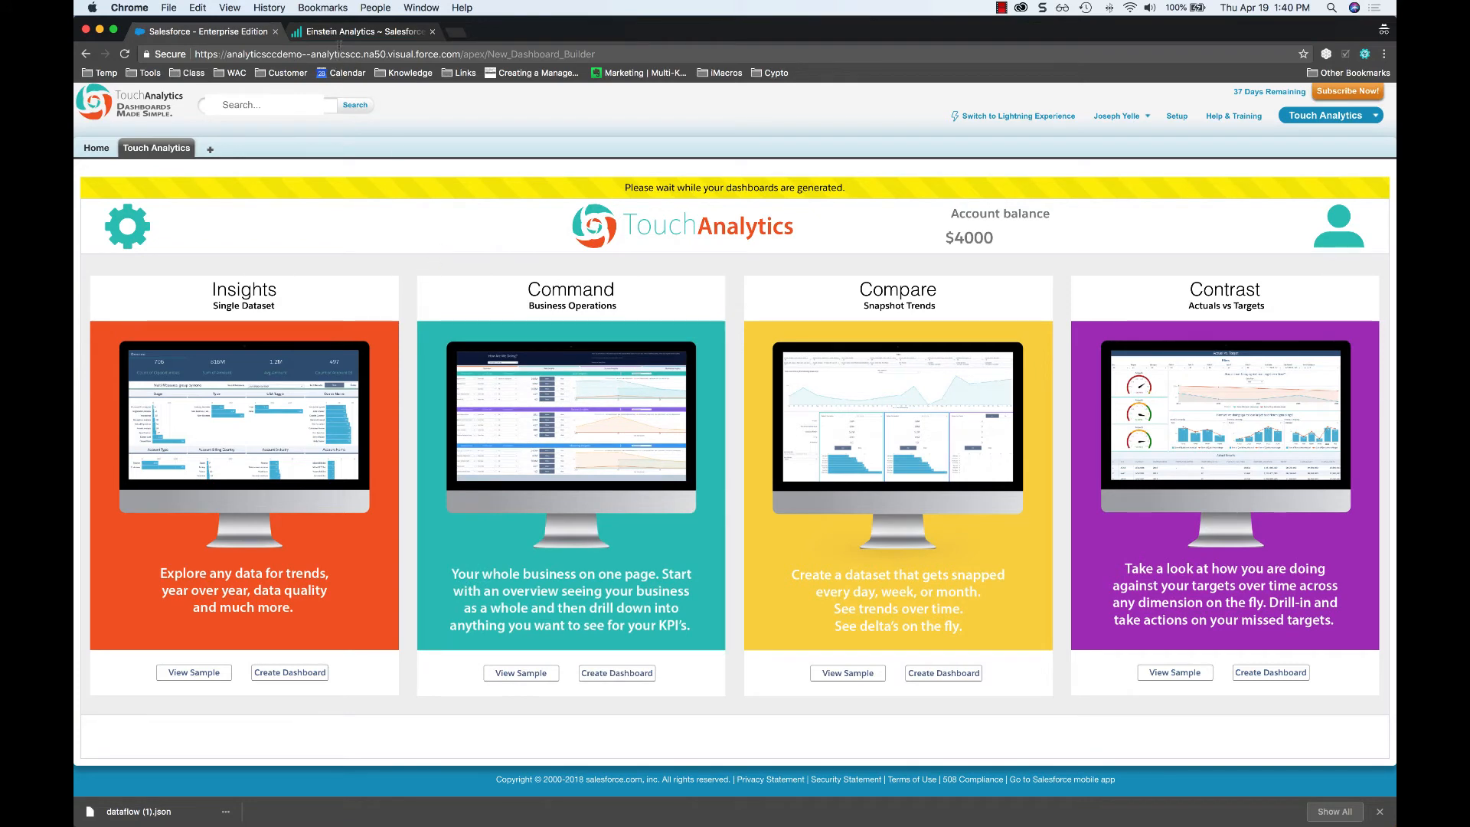
- Examine the charts of the Demo_Opportunities dashboard in Einstein Analytics and return to Touch Analytics
left_click(343, 34)
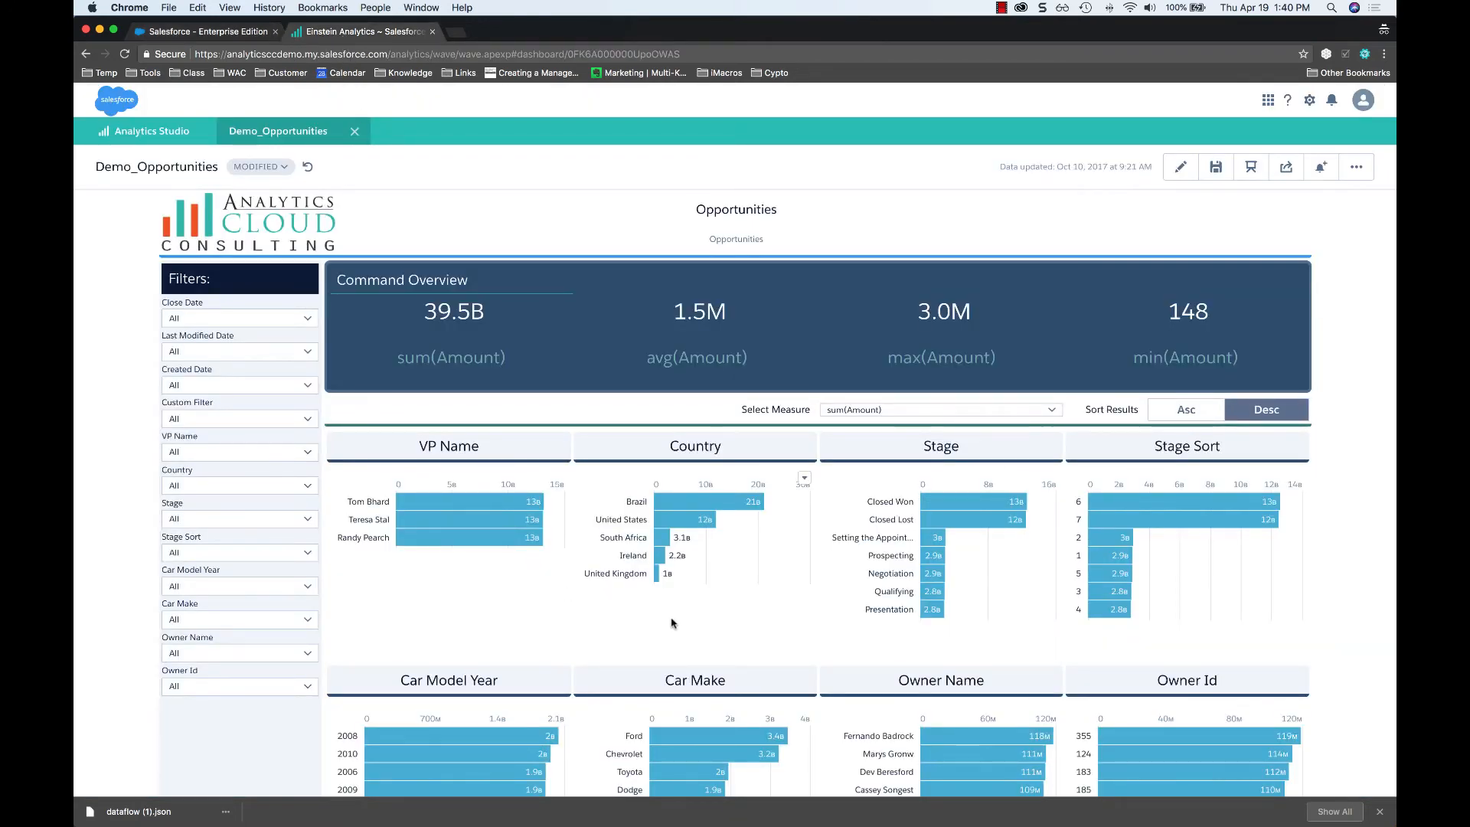
scroll(1248, 651, "down", 3)
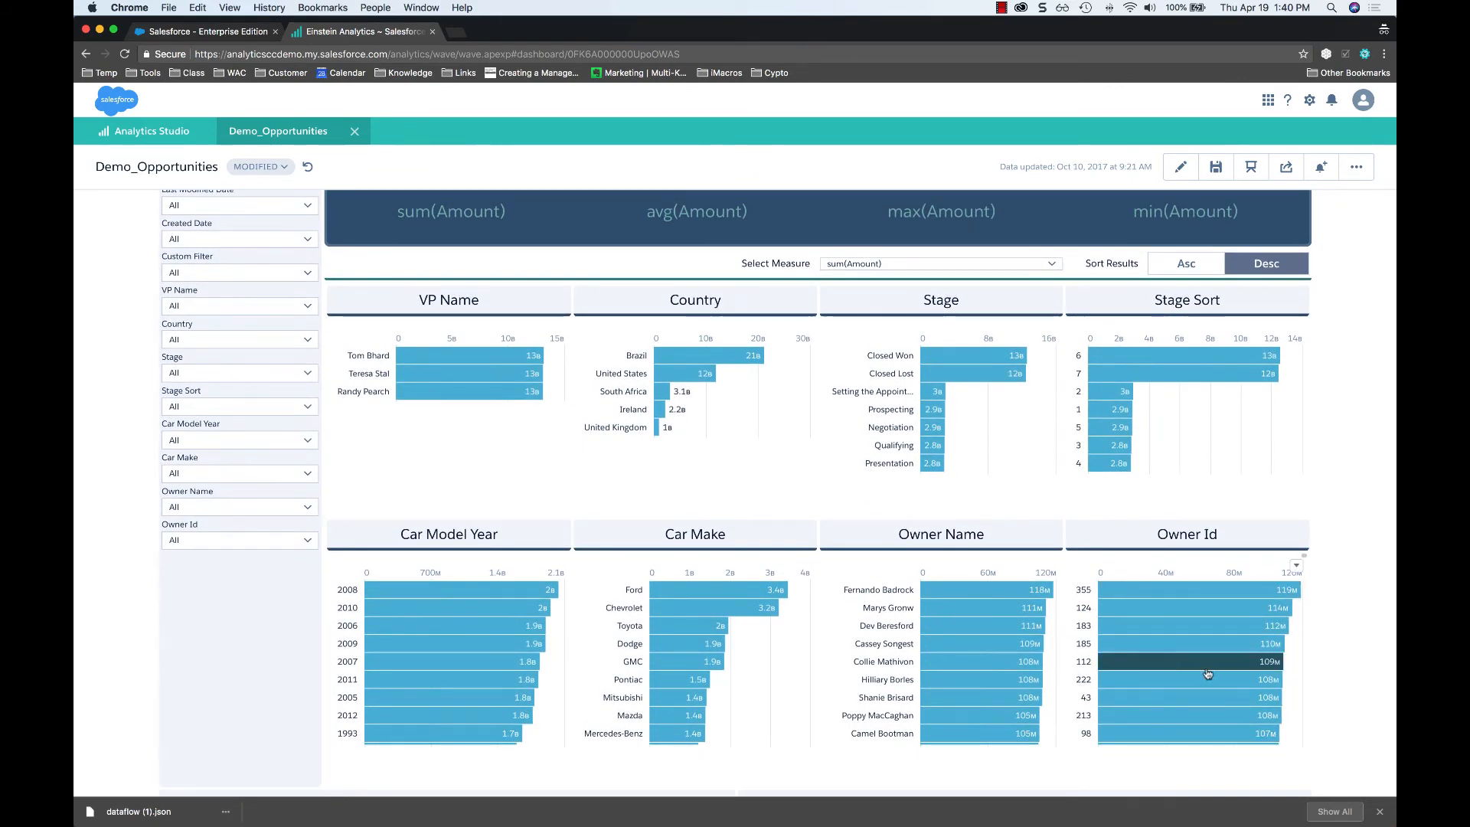
left_click(191, 31)
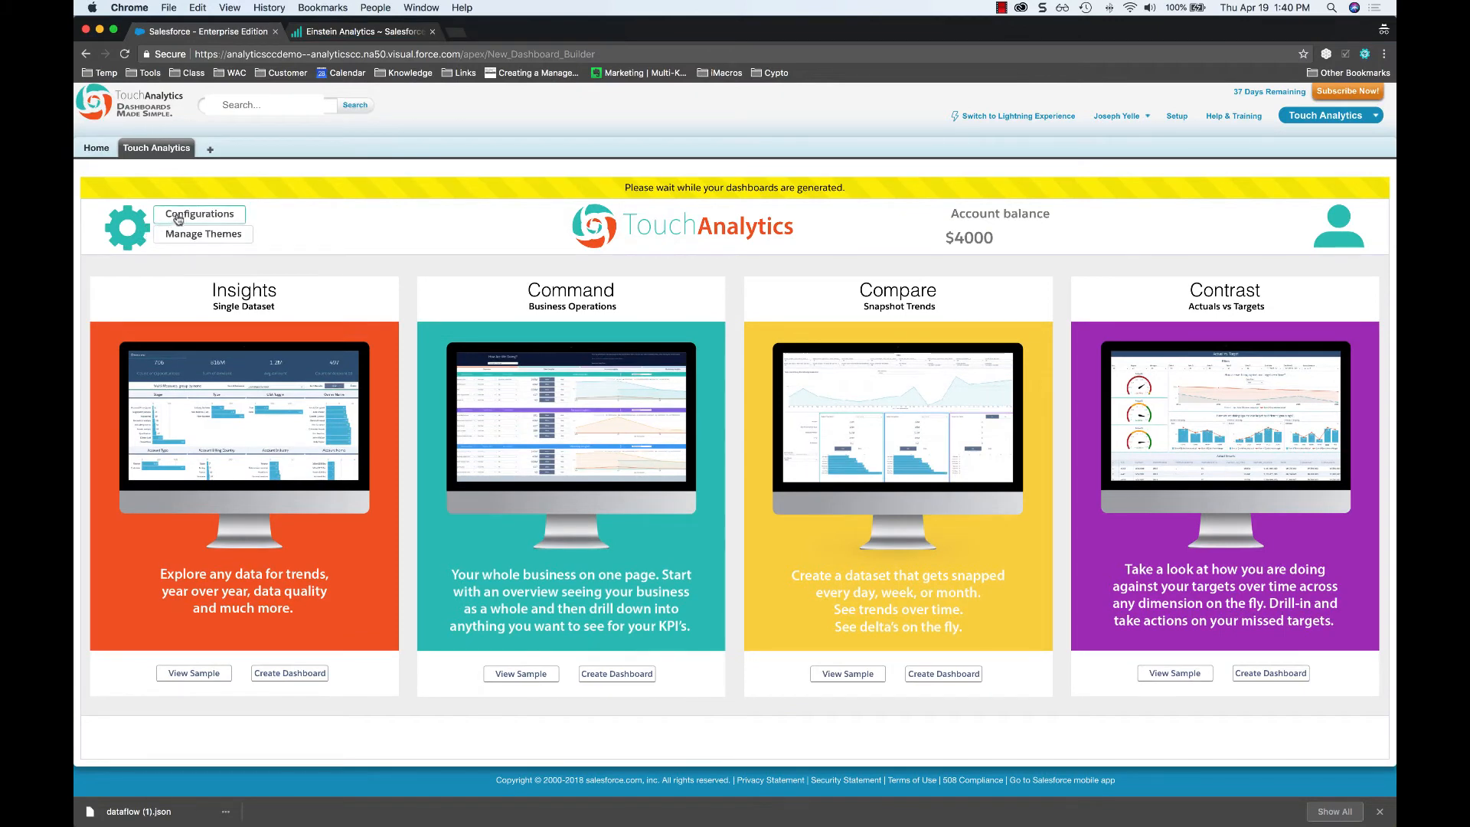
- Open the saved configuration of the Opportunities Insights dashboard for editing
left_click(180, 216)
left_click(253, 463)
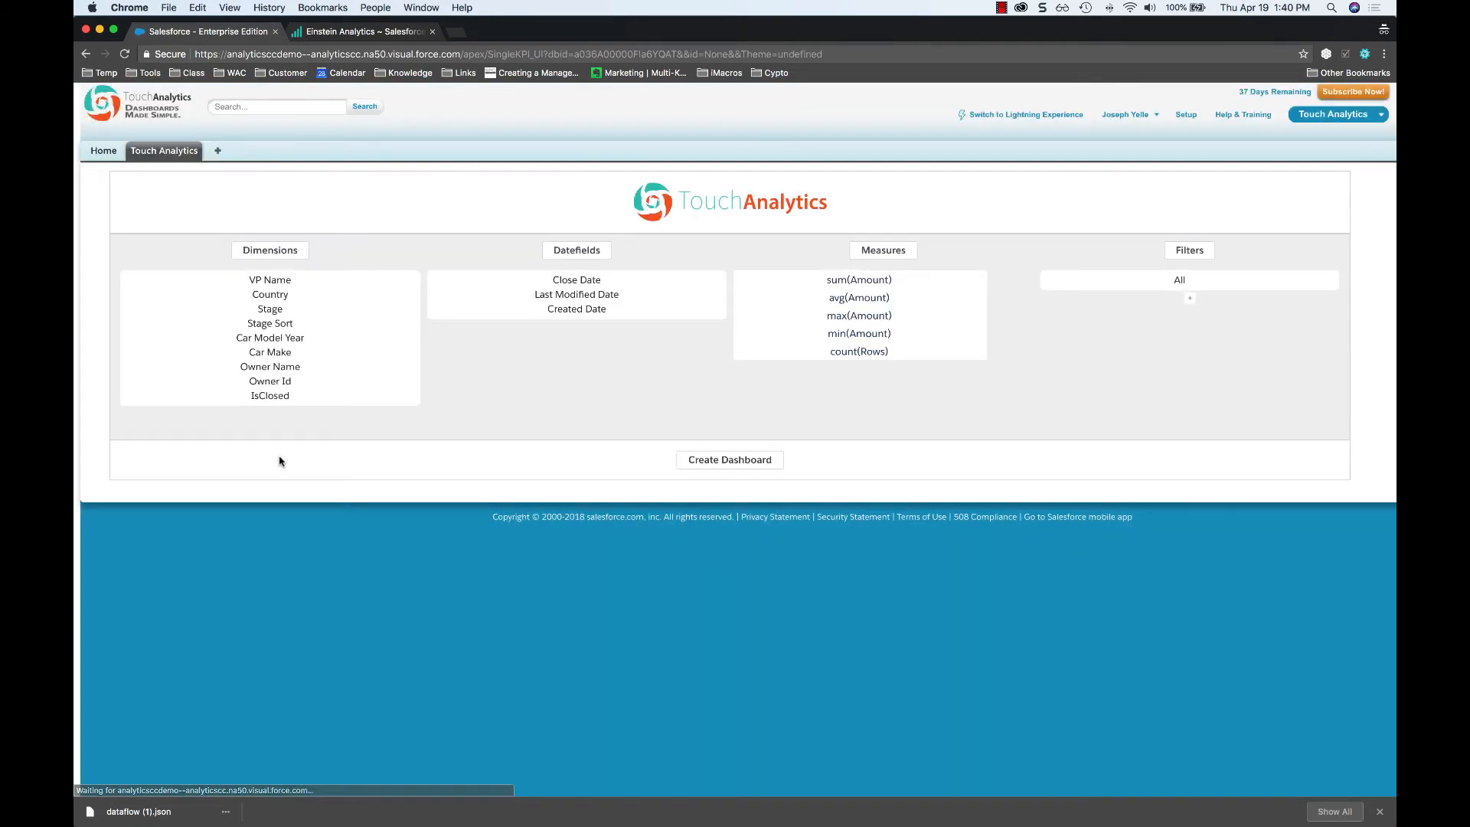
left_click(298, 281)
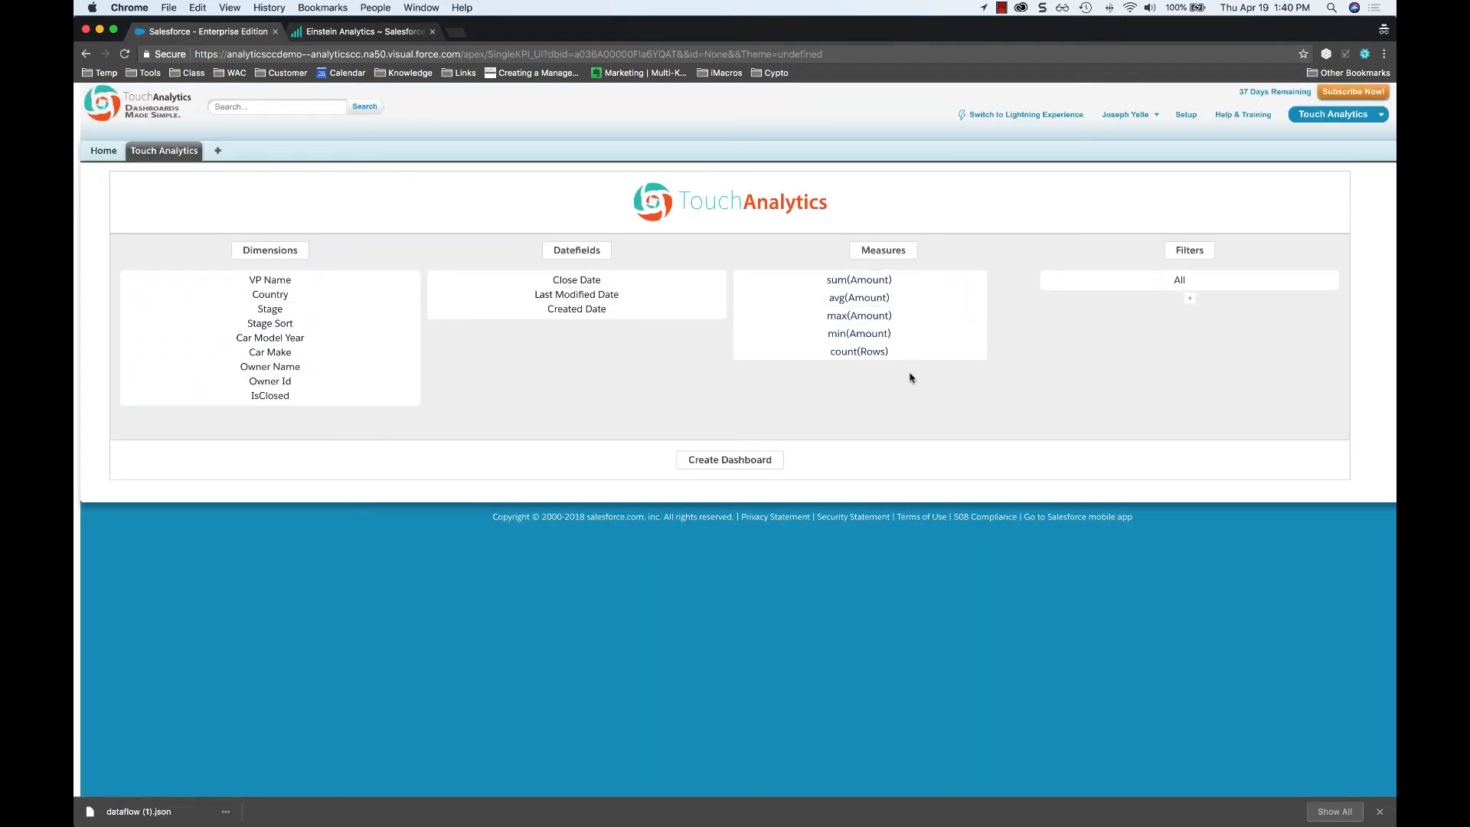
- Remove IsClosed and Owner Id from the selected dimensions, add Manager Name, and submit the selection
left_click(265, 251)
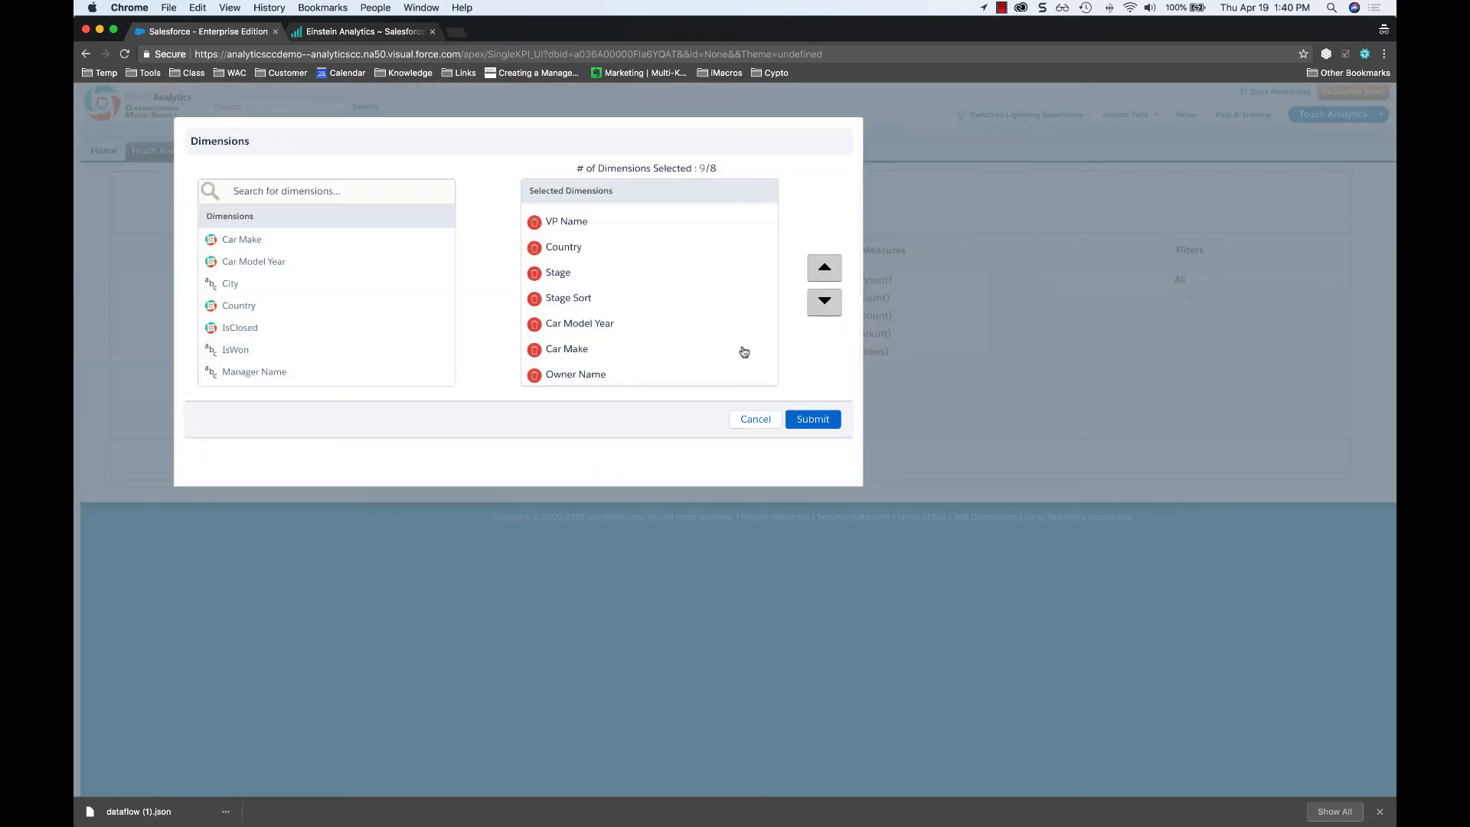
scroll(600, 373, "down", 2)
left_click(534, 378)
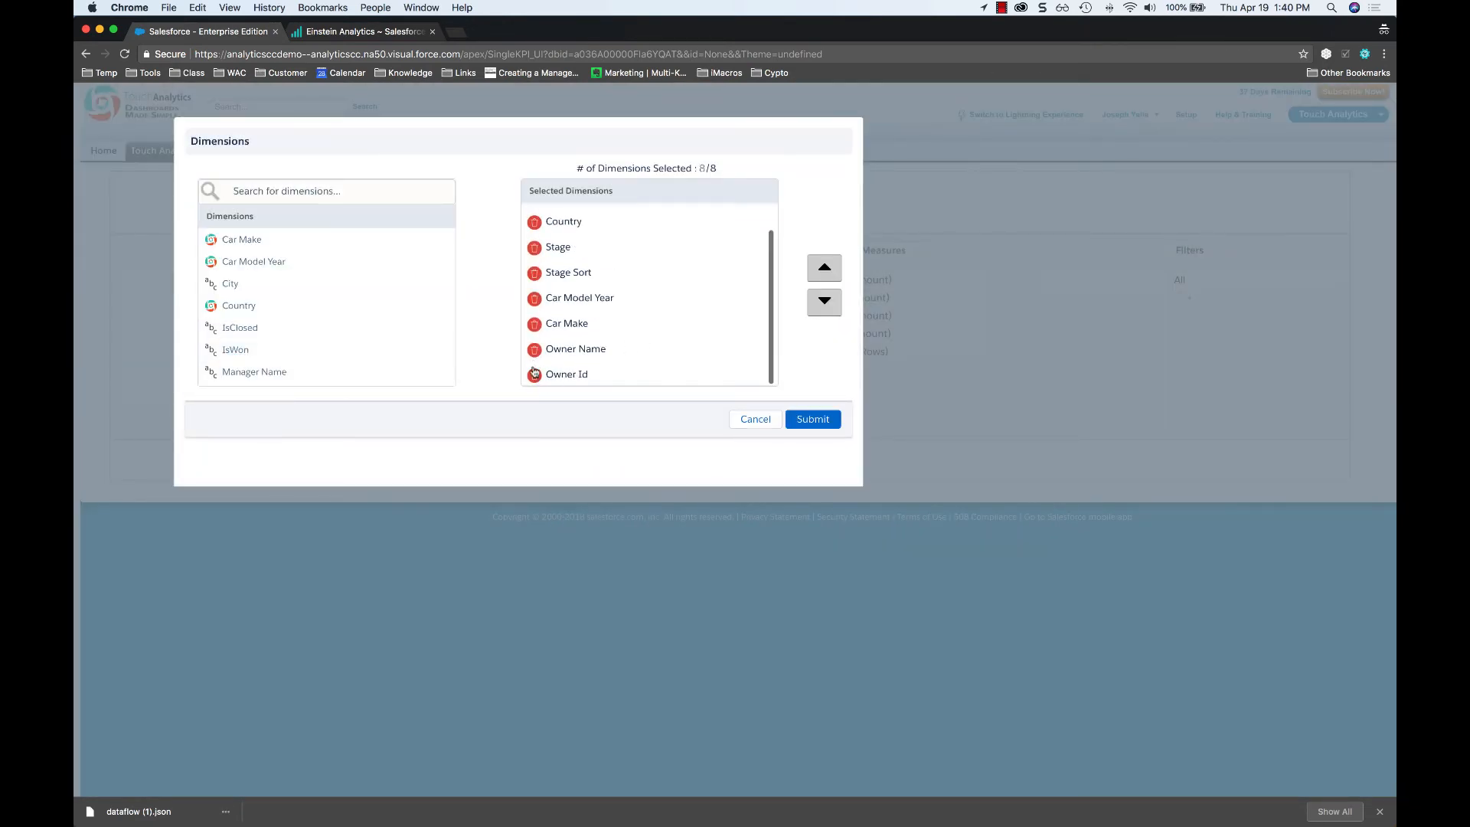
left_click(535, 377)
left_click(266, 373)
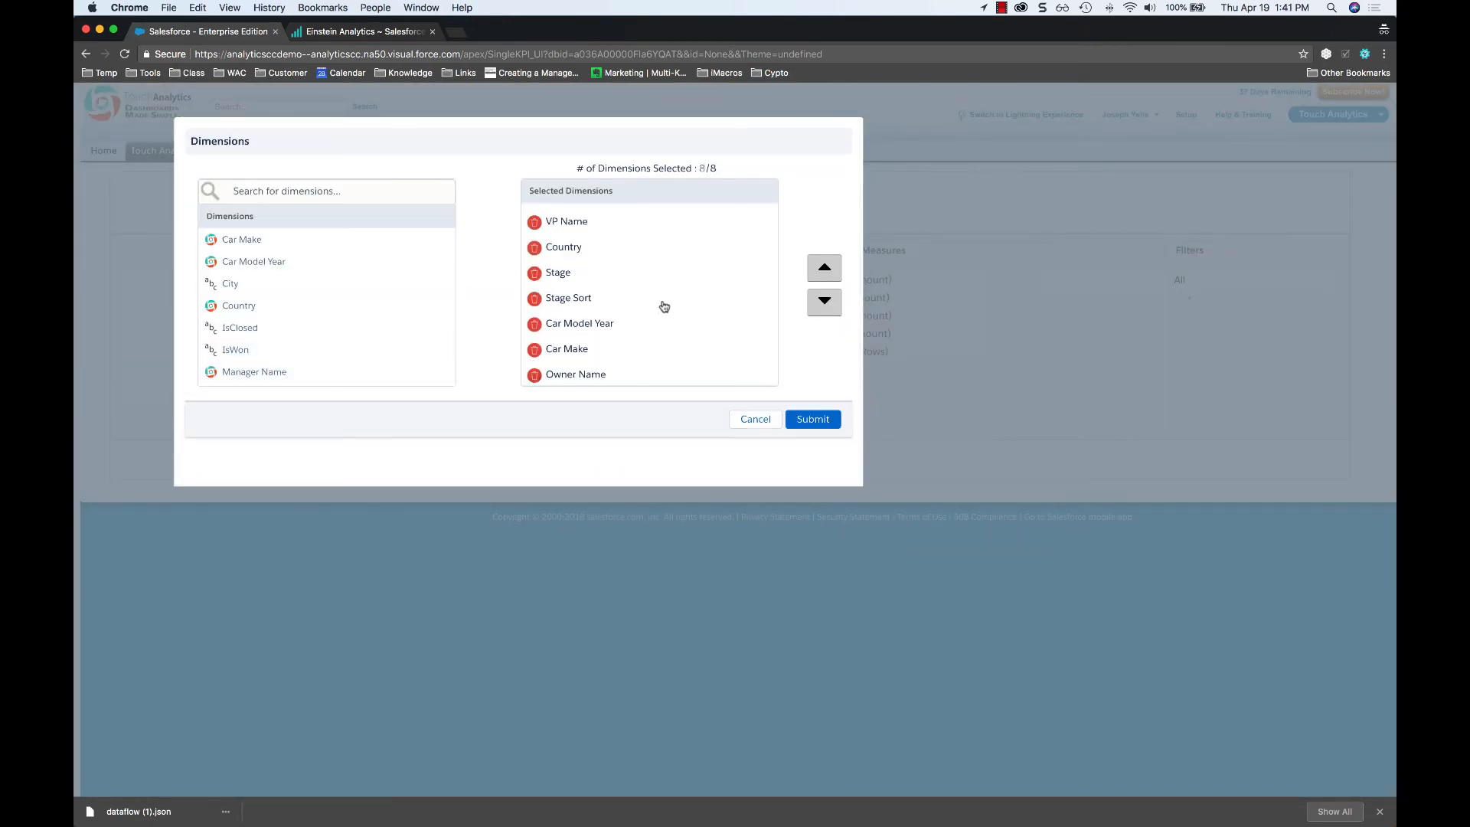
scroll(613, 314, "down", 2)
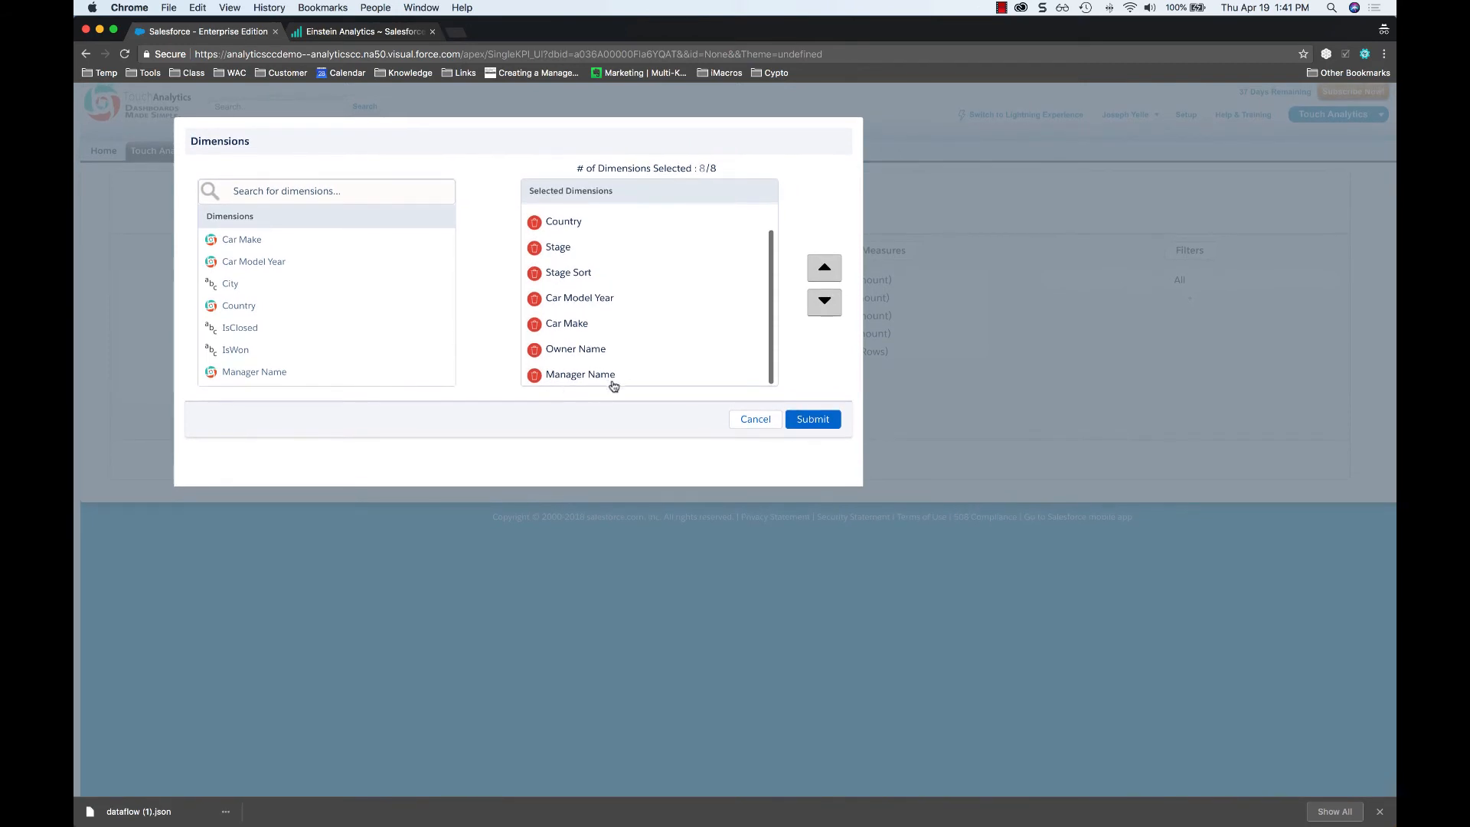
left_click(811, 419)
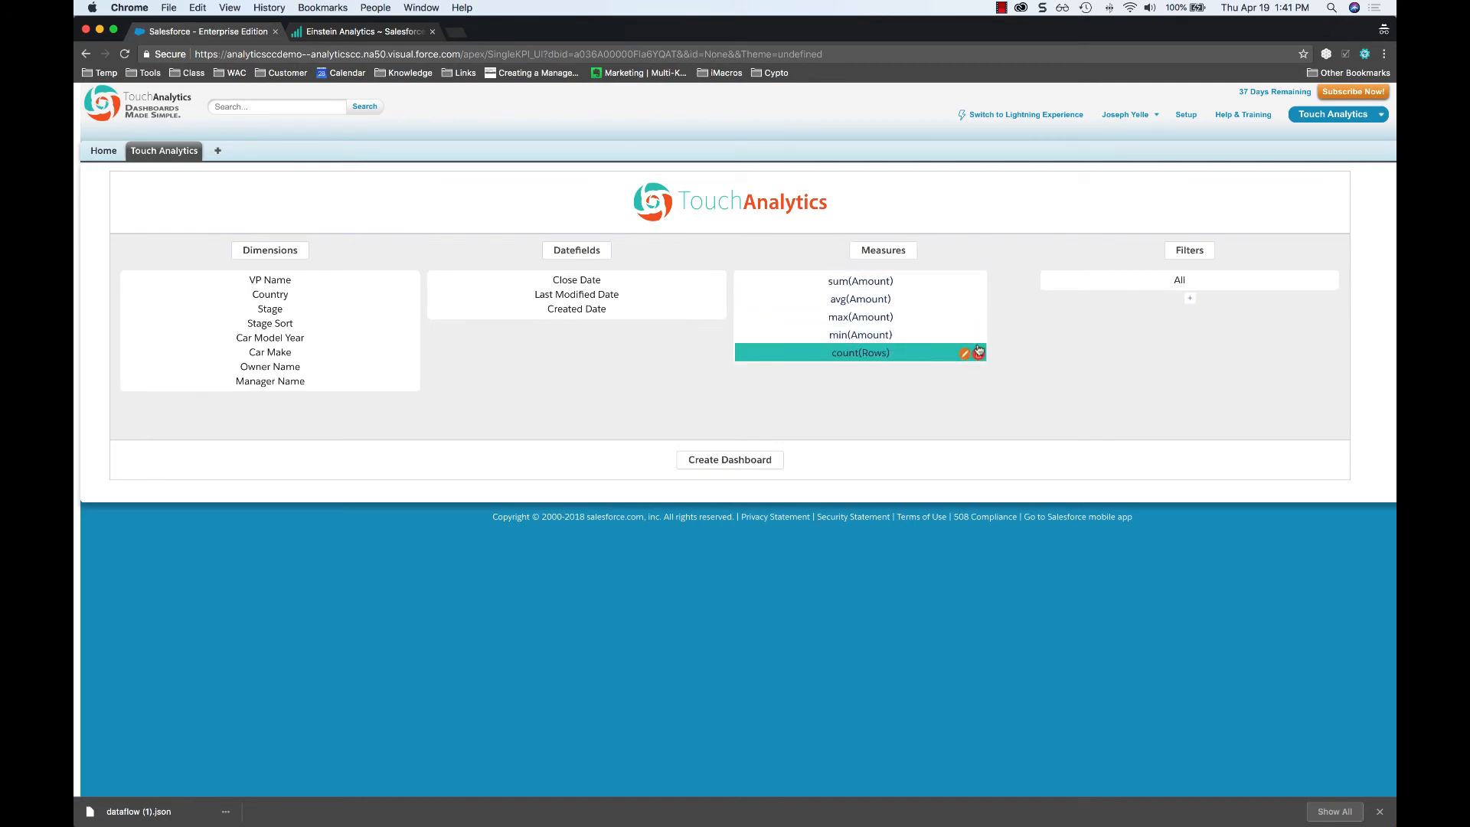
- Start a new filter named Territory 1 with a City condition equal to Abadinia, Abaetetuba and Abaet
left_click(1189, 300)
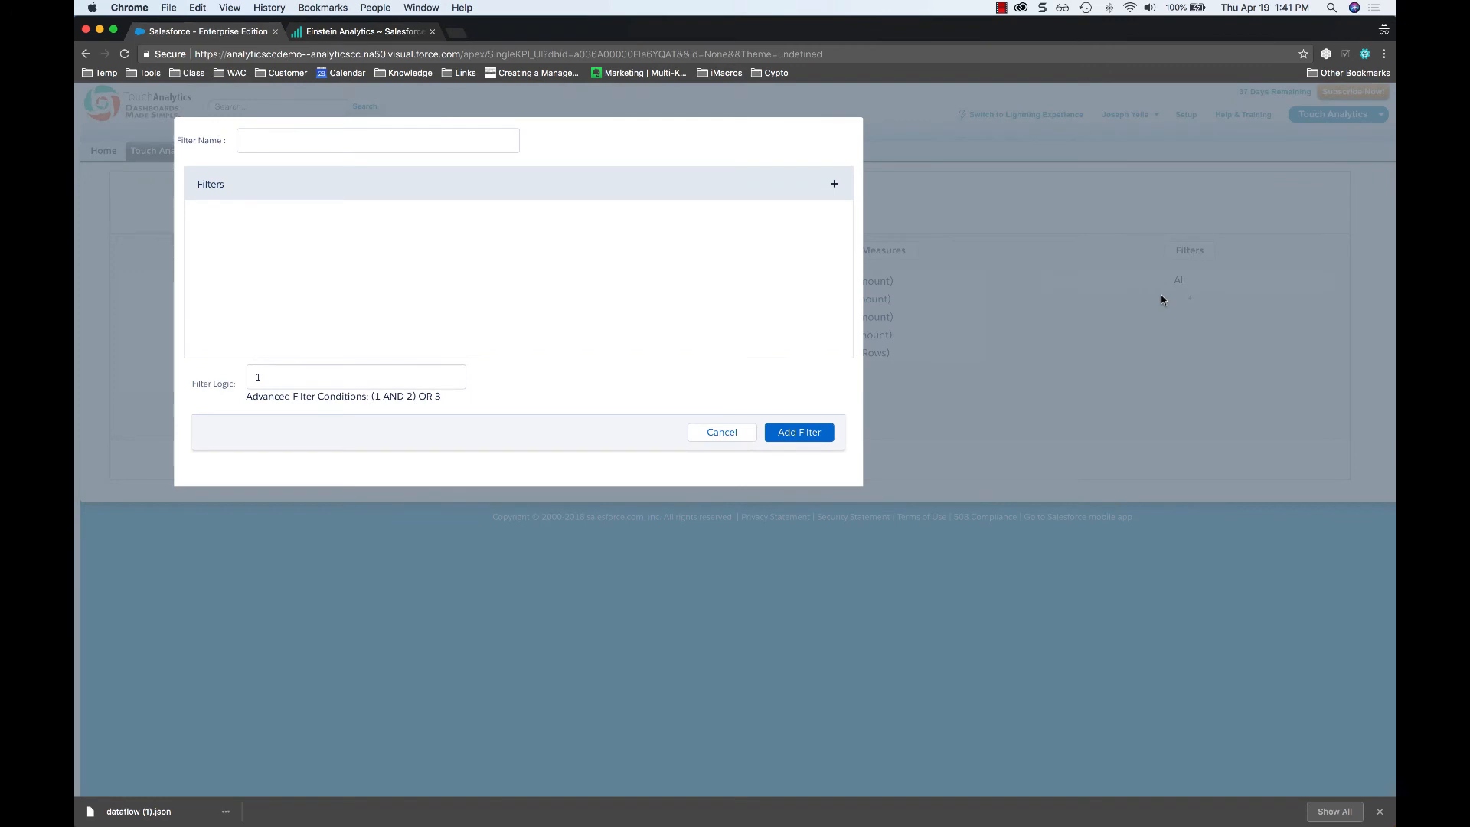
left_click(394, 151)
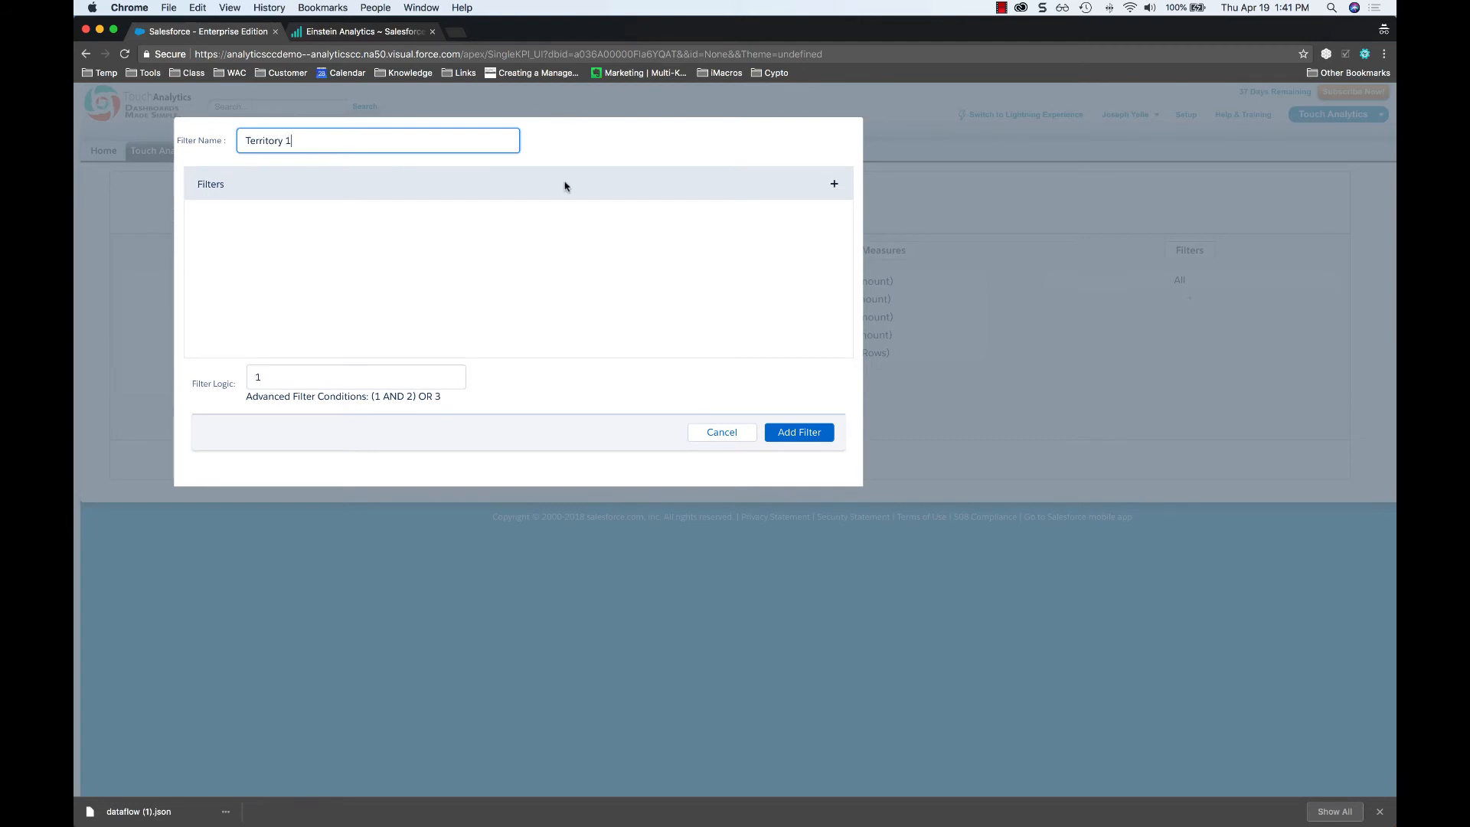
left_click(835, 185)
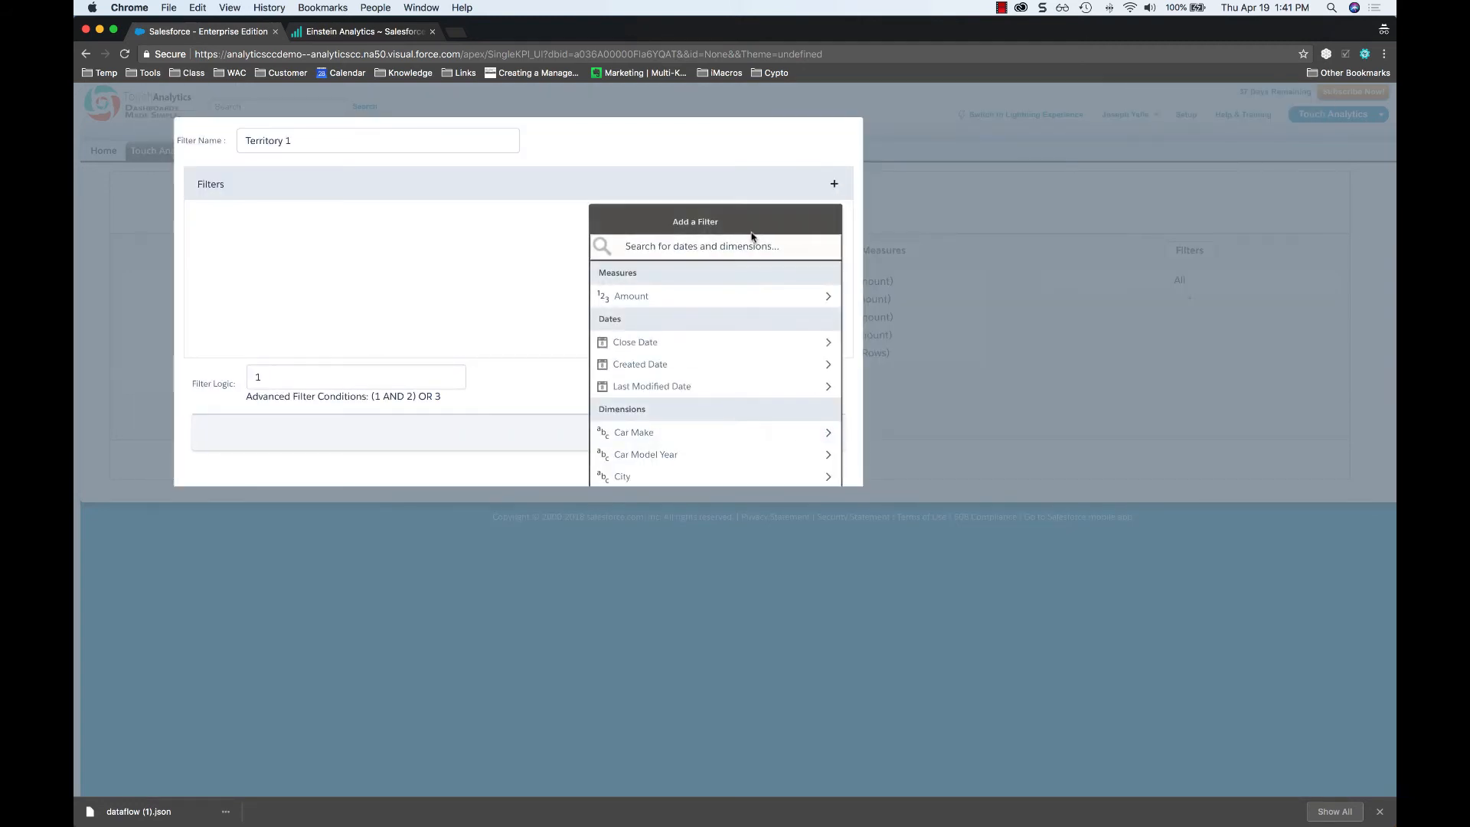
scroll(655, 394, "down", 1)
scroll(658, 404, "down", 3)
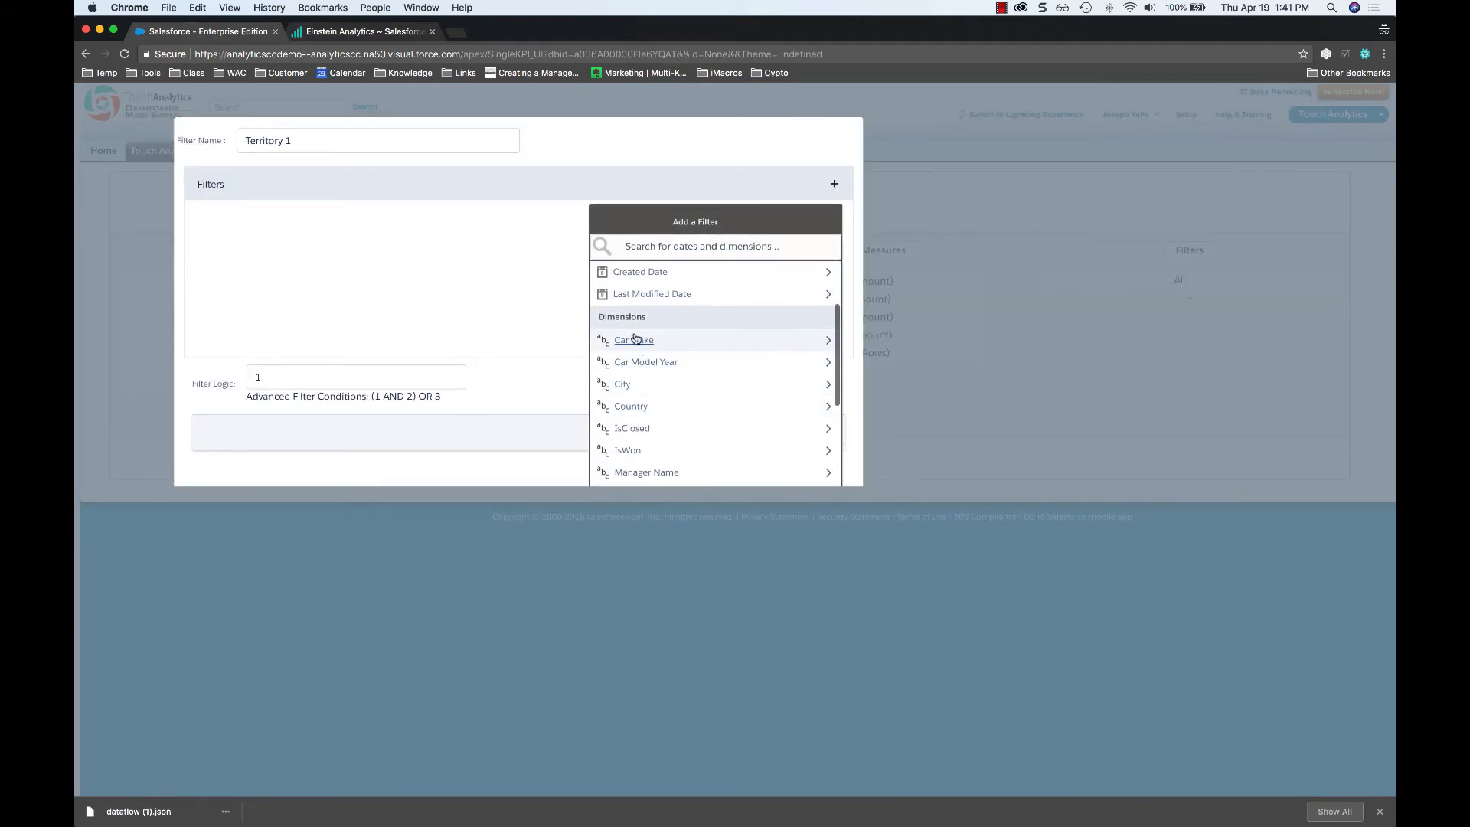
left_click(630, 389)
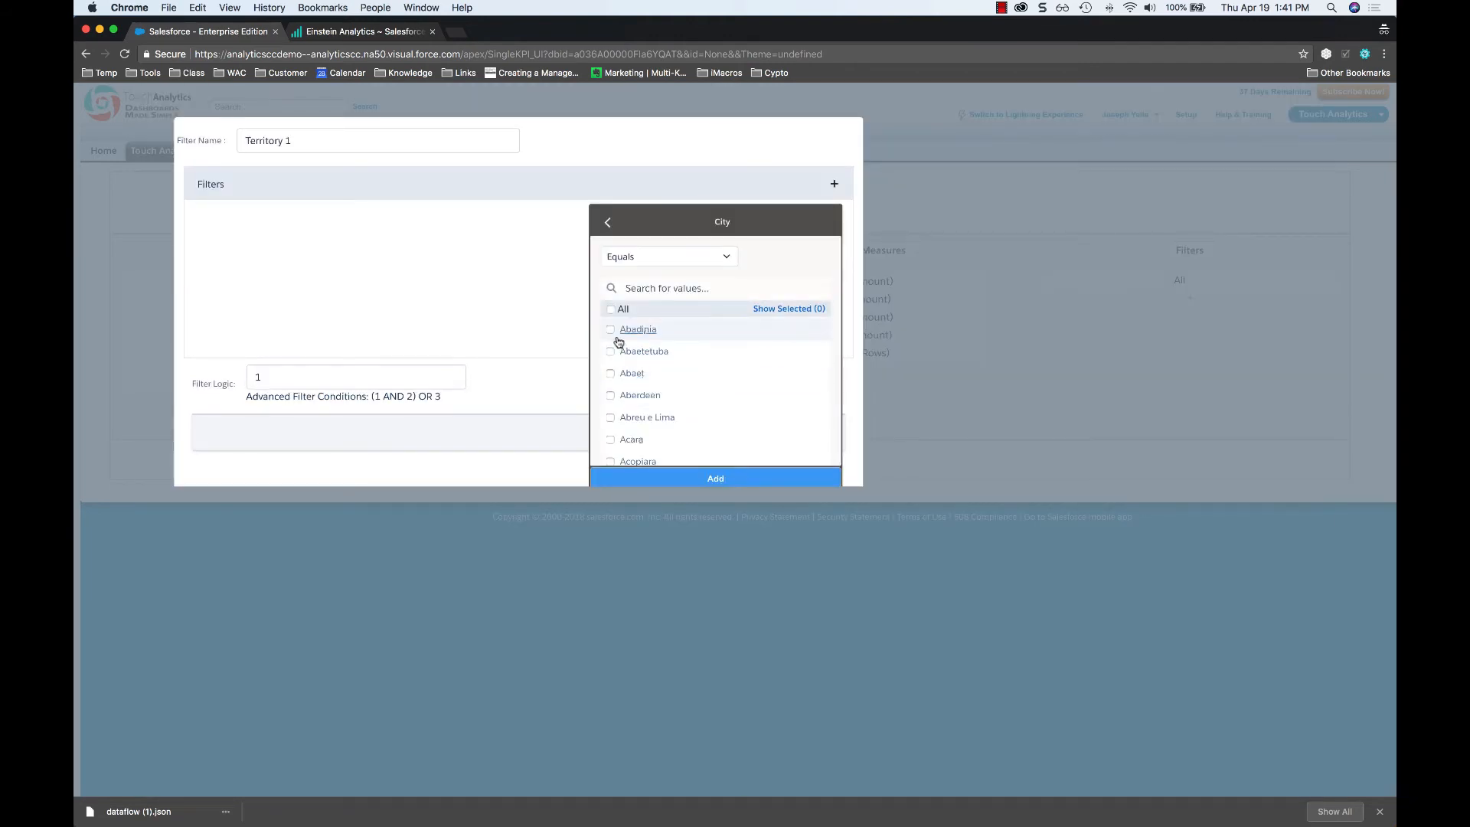
left_click(610, 330)
left_click(611, 351)
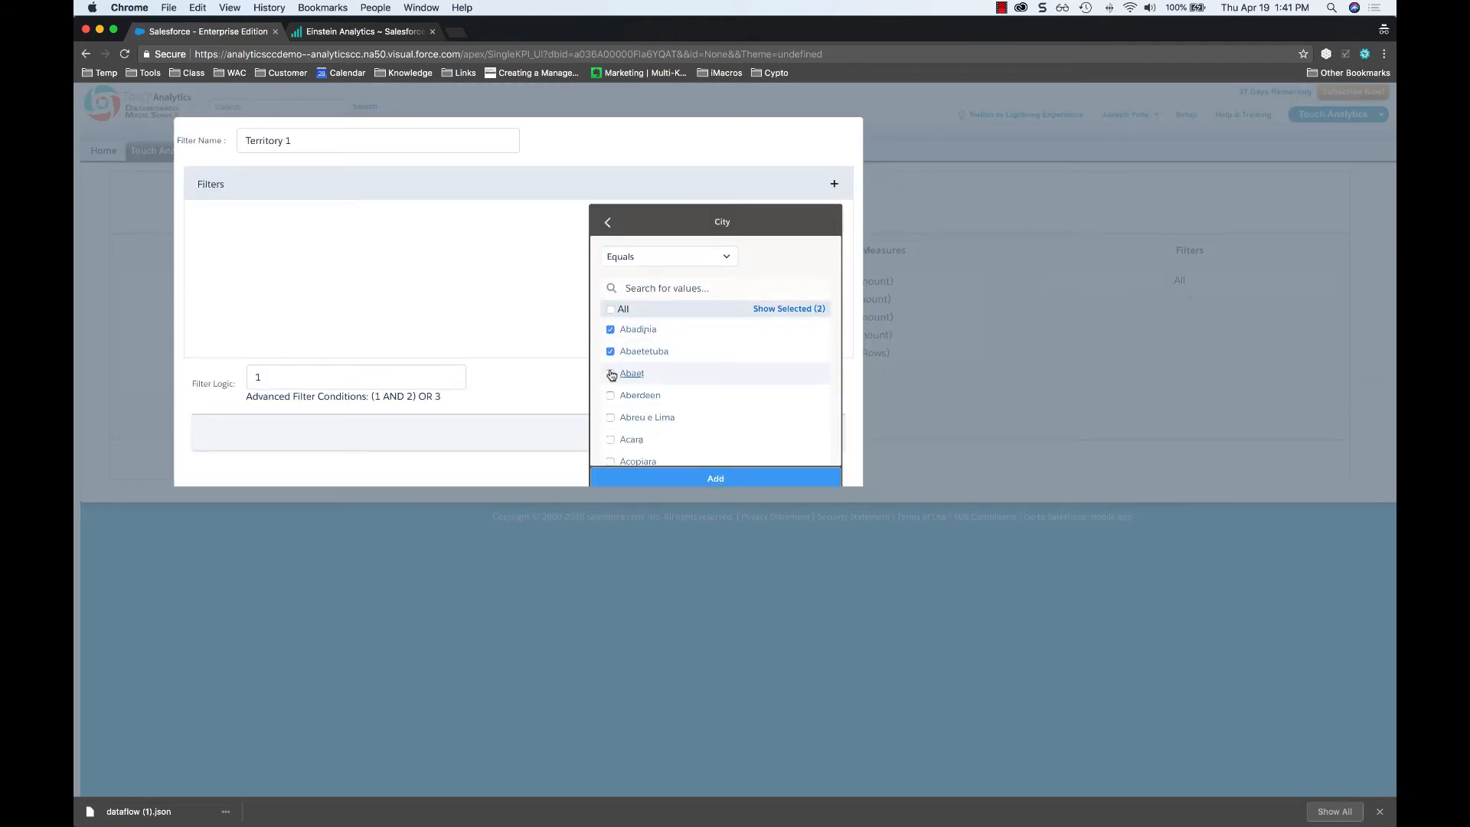
left_click(611, 374)
left_click(715, 477)
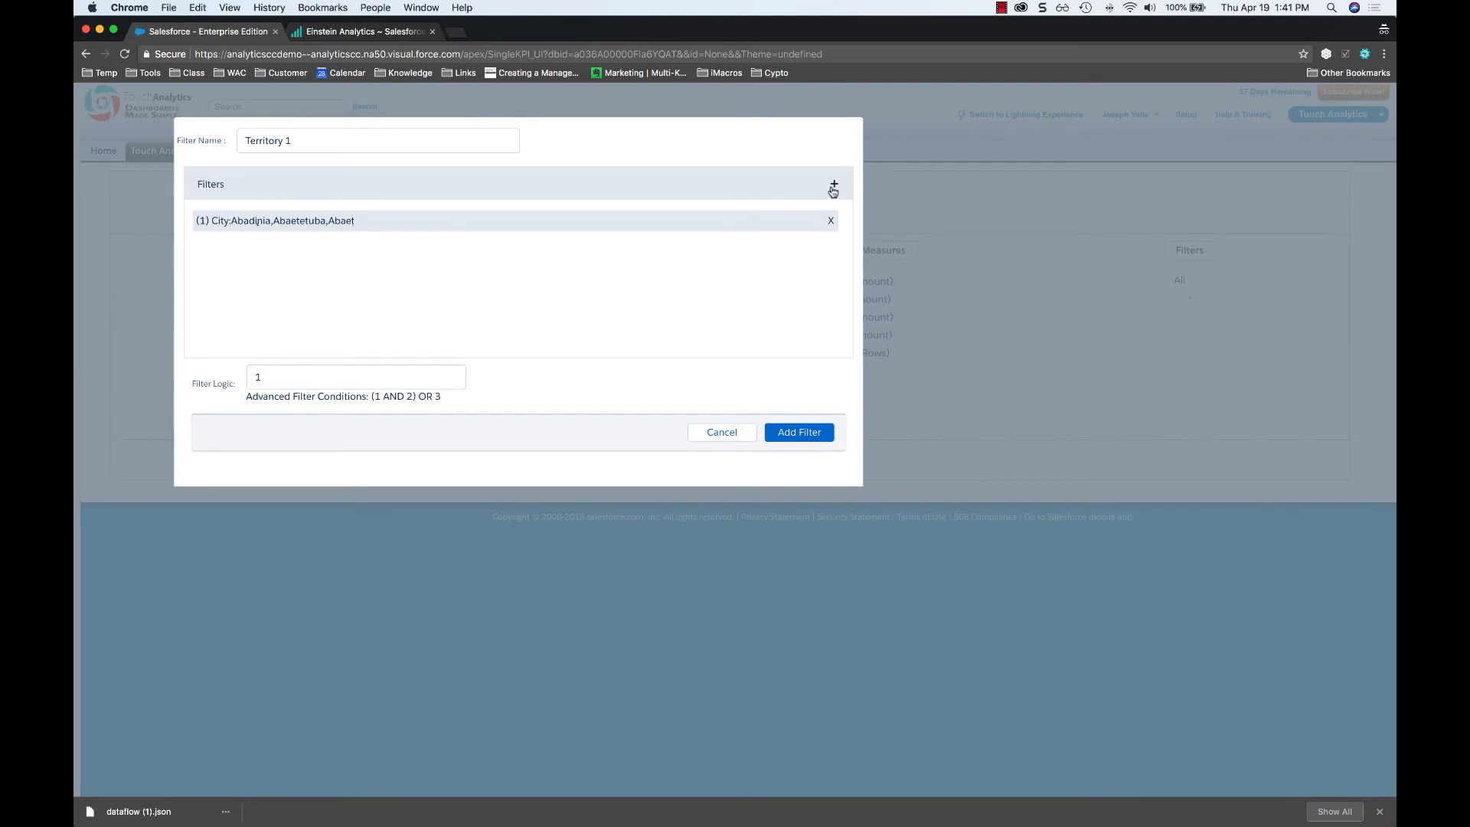
- Add a second condition to the Territory 1 filter with Country equal to Brazil and Ireland
left_click(833, 188)
scroll(689, 368, "down", 5)
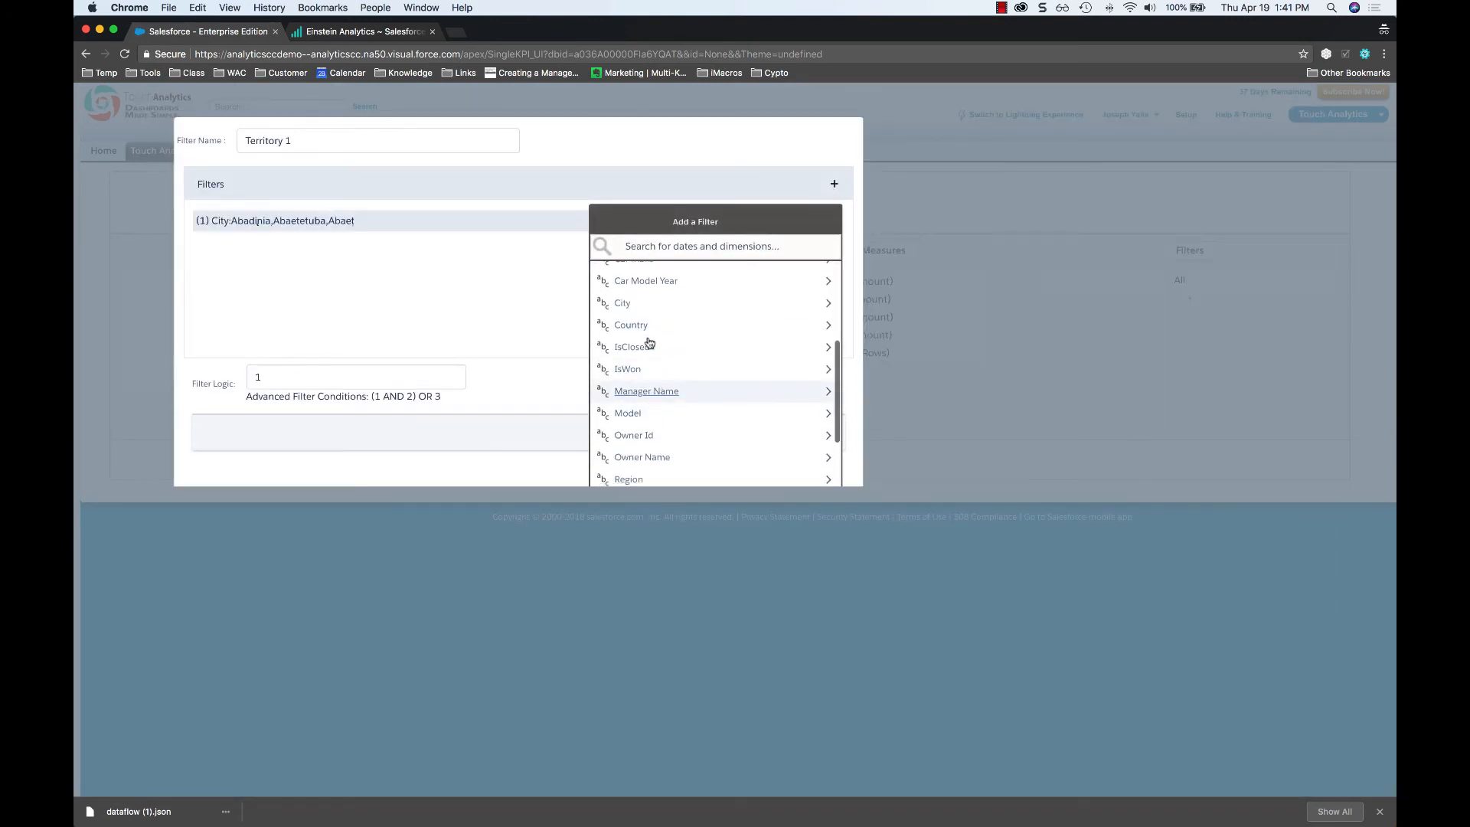
left_click(637, 326)
left_click(610, 330)
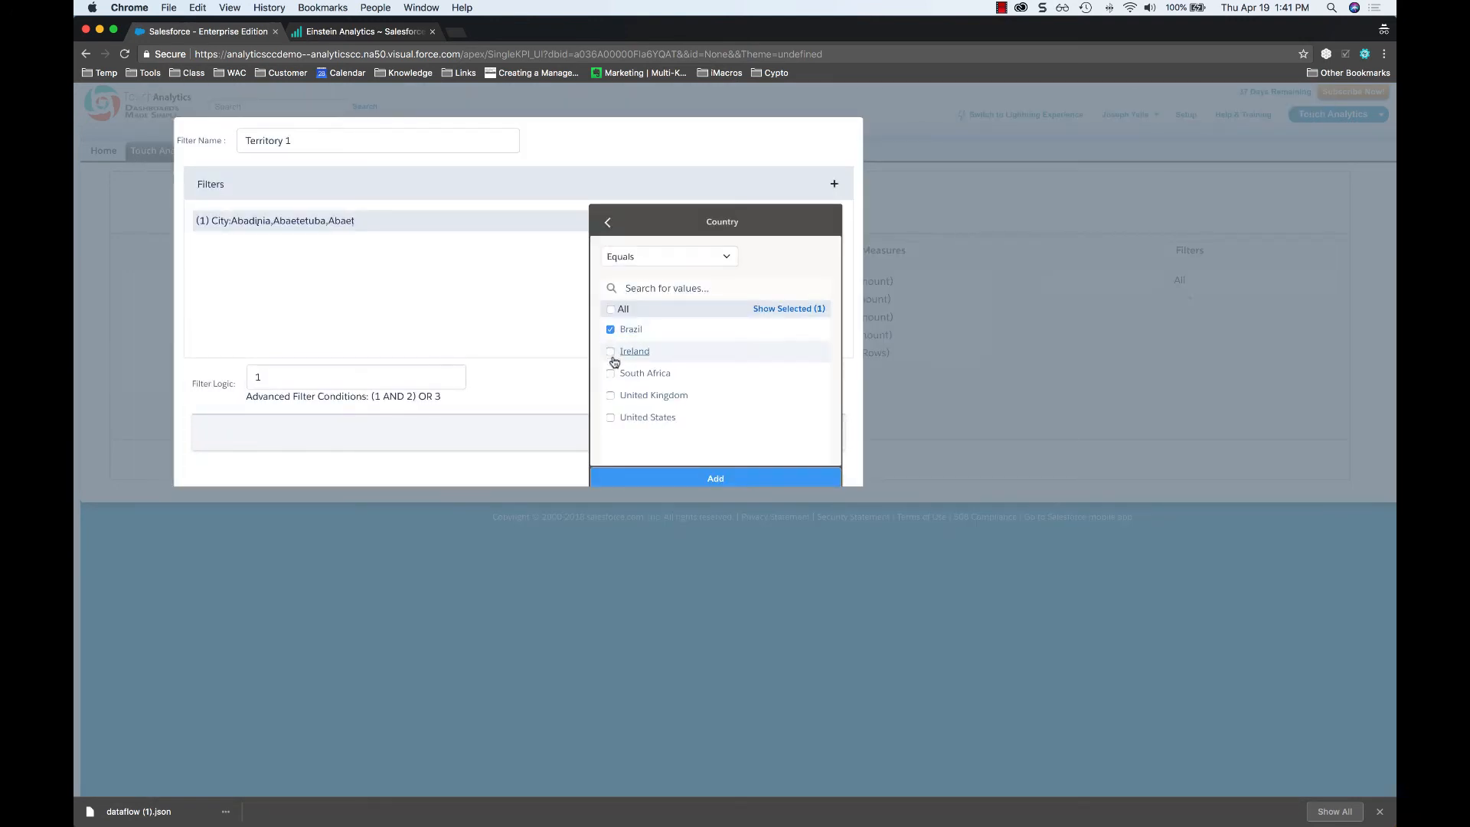
left_click(611, 352)
left_click(711, 480)
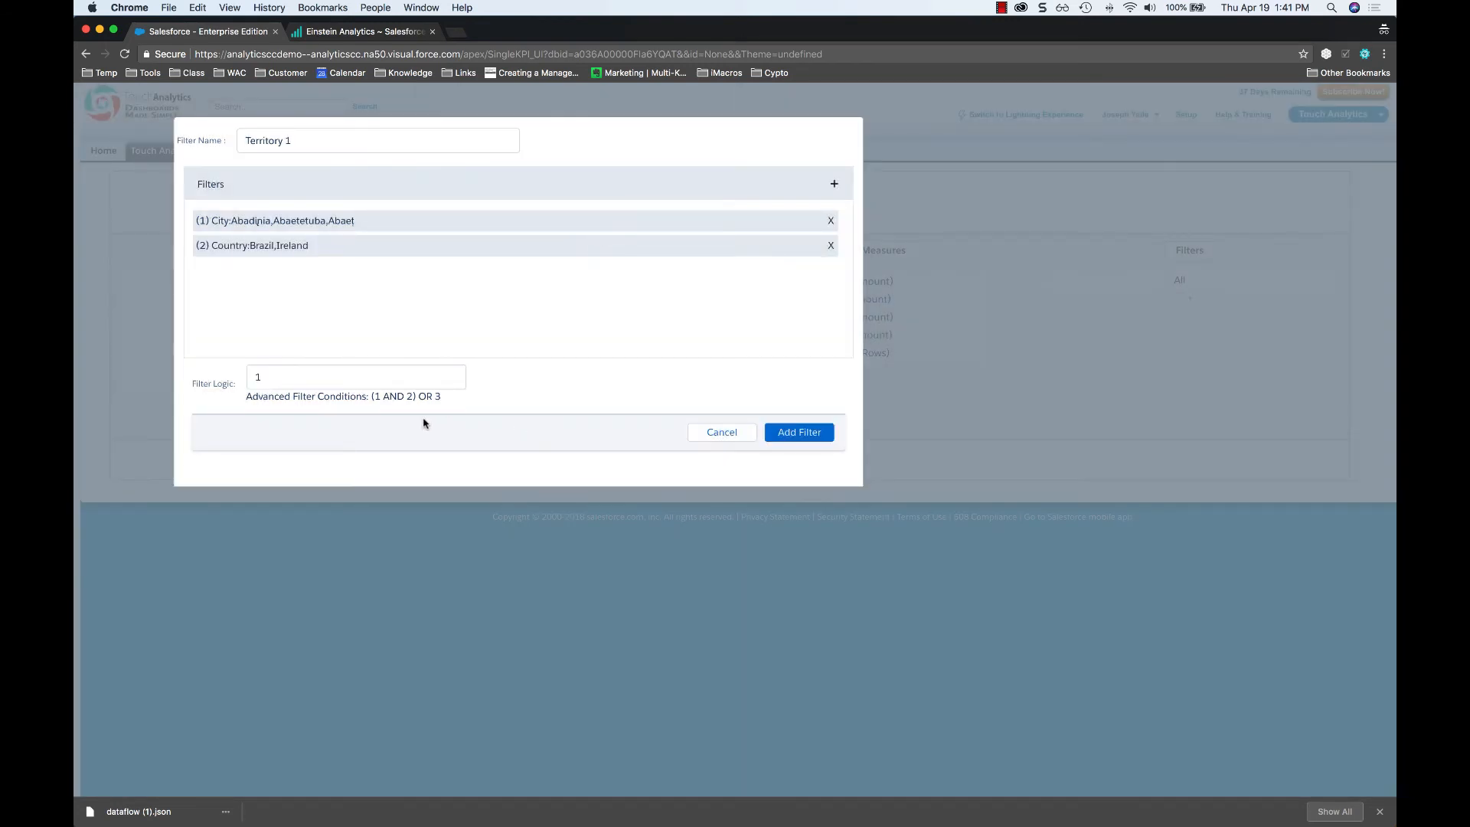
- Set the filter logic to 1 OR 2 and add the Territory 1 filter to the configuration
left_click(330, 371)
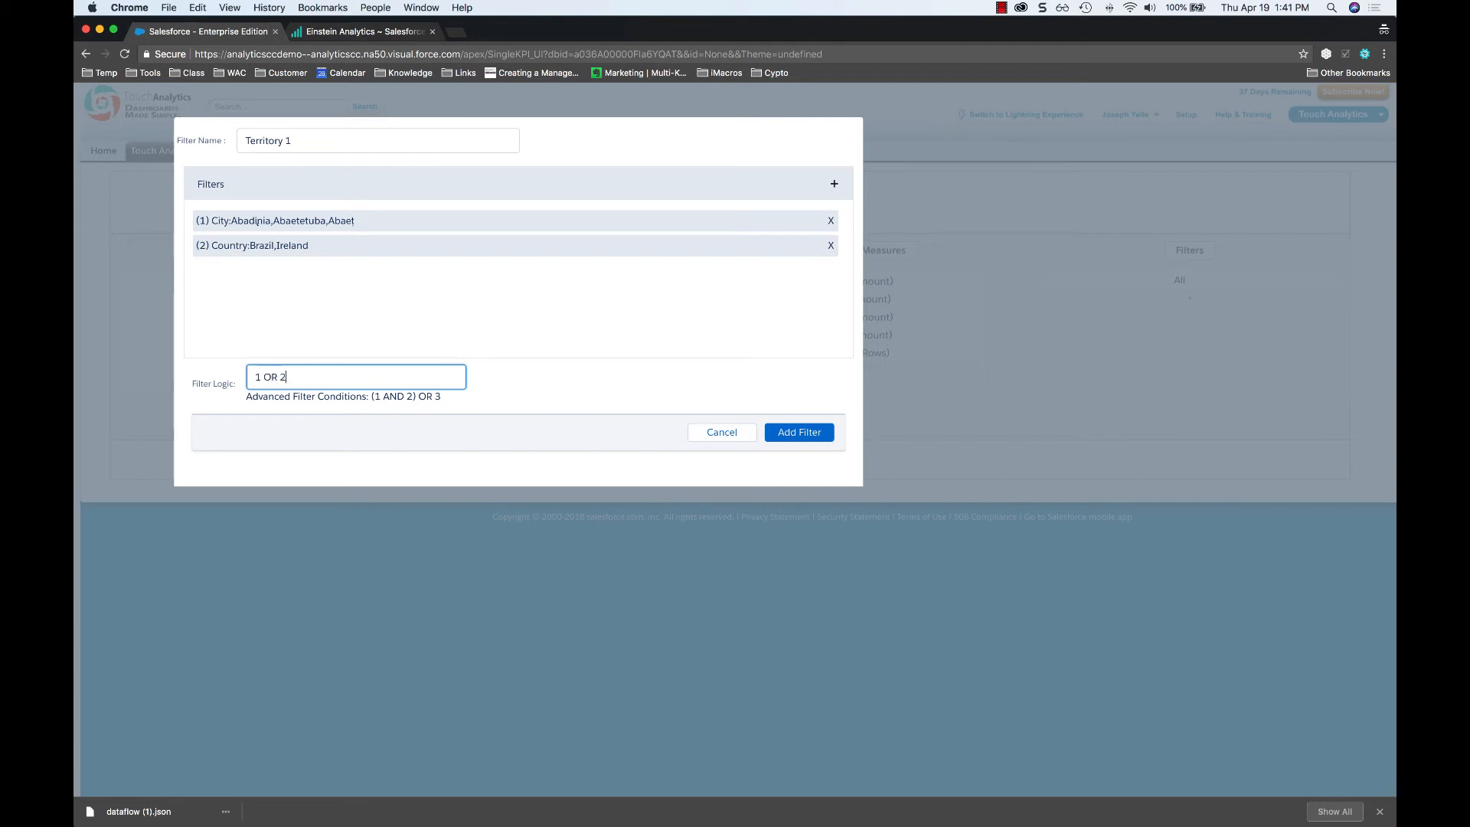
type("OR 2")
left_click(770, 430)
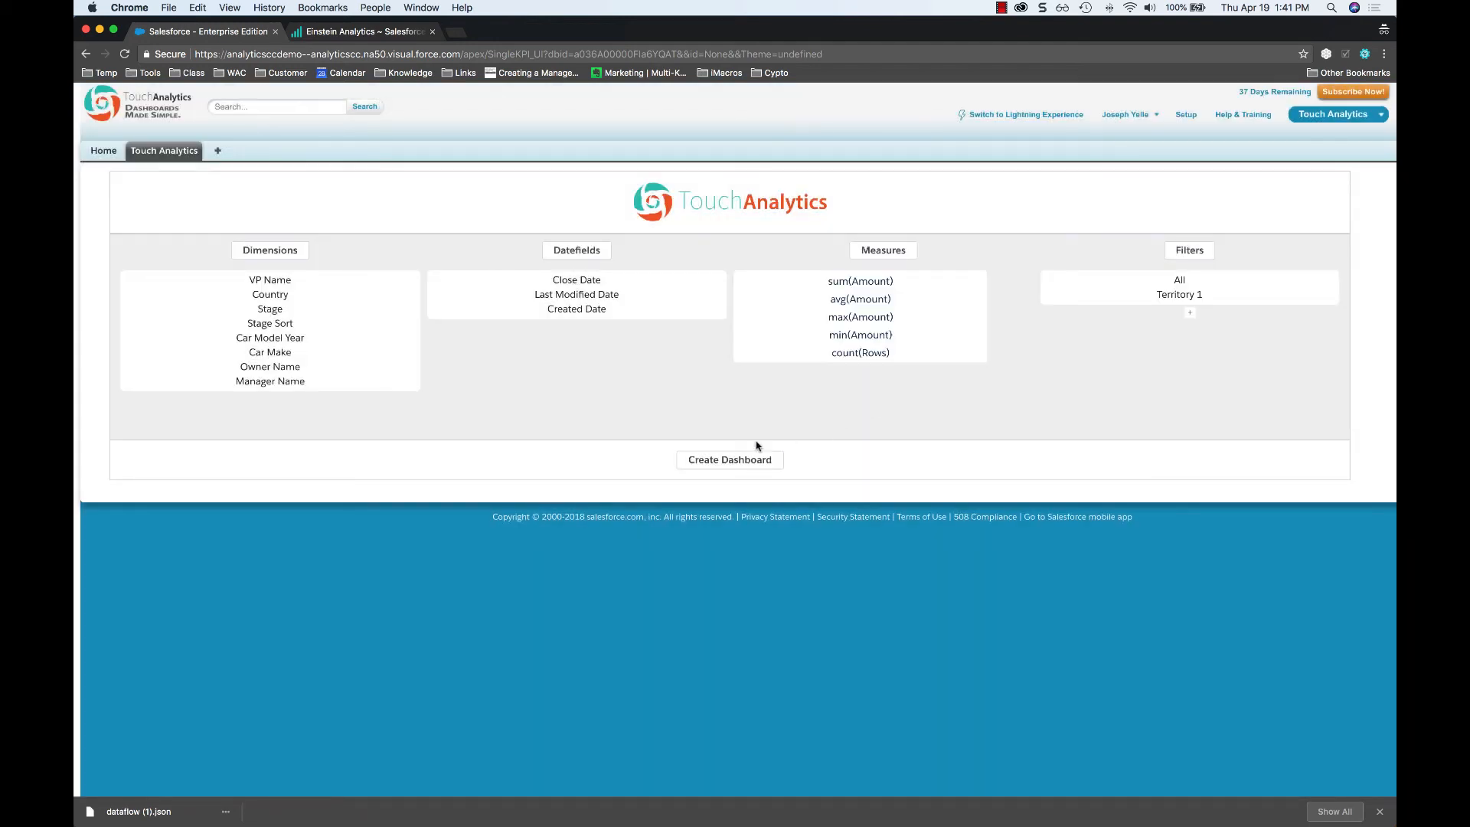
- Start creating the dashboard and enter Demo Updated as its name, title and description
left_click(693, 458)
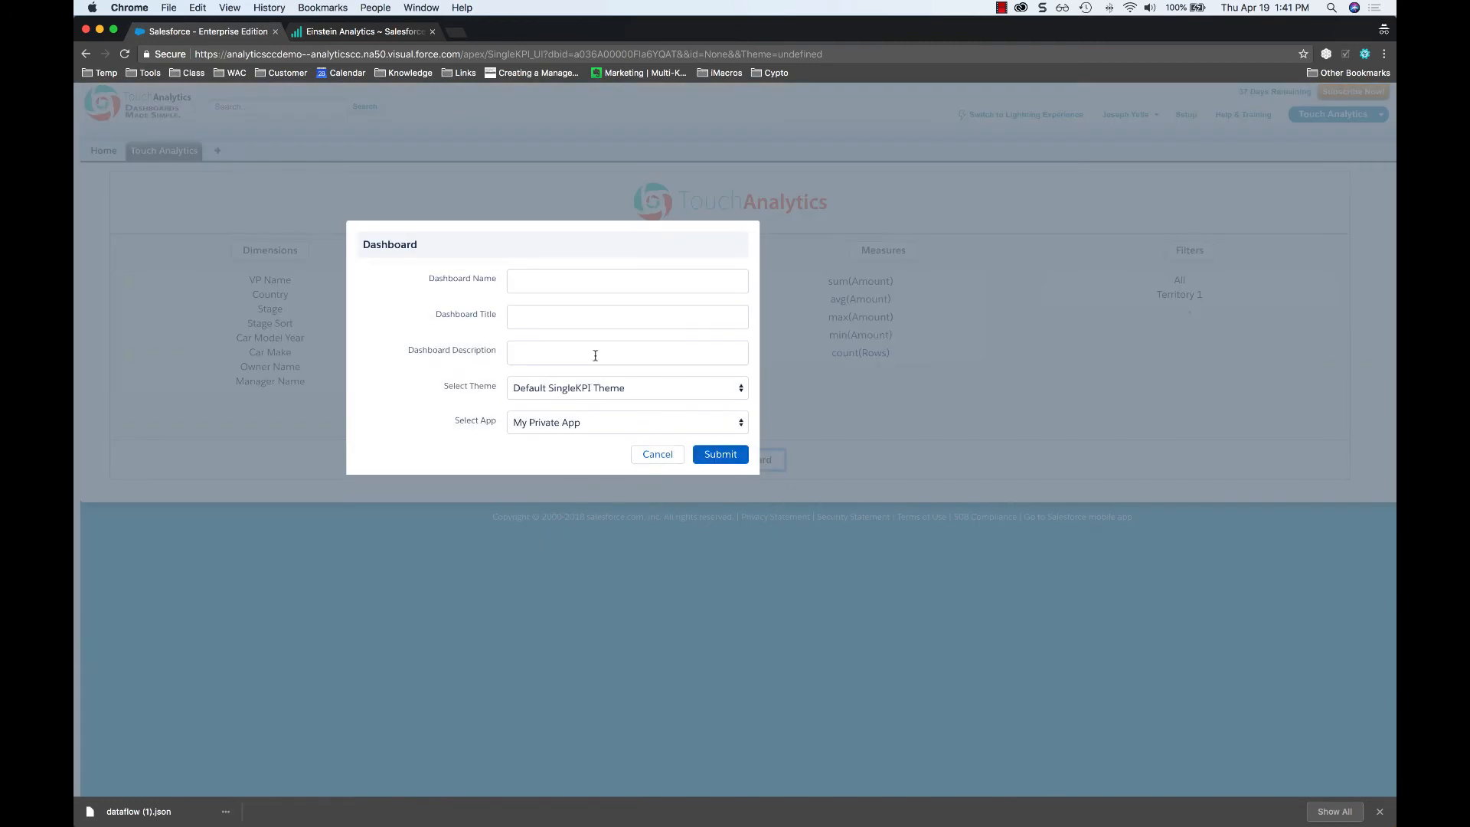
left_click(577, 280)
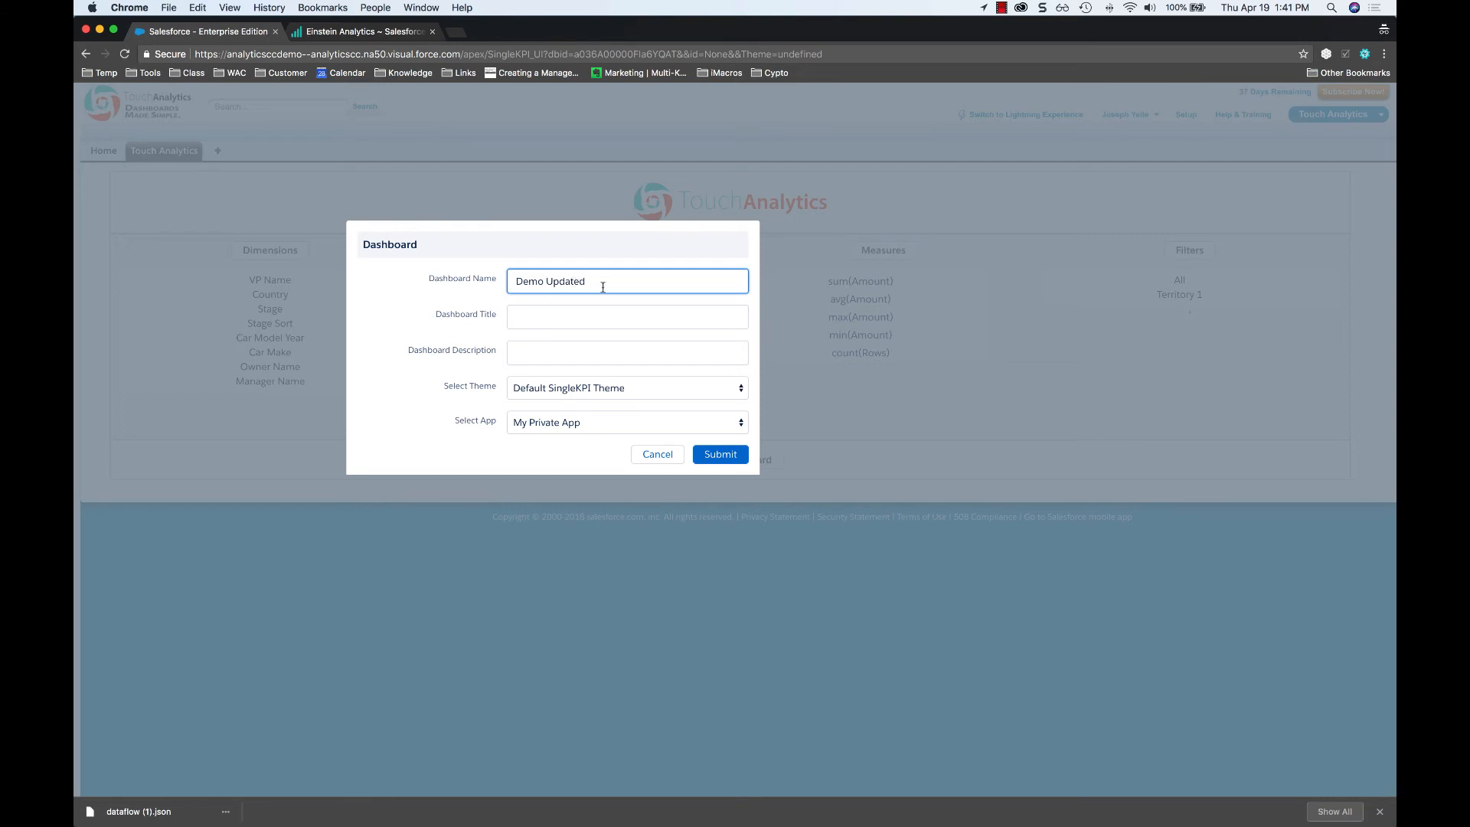
key("super+a")
key("super+c")
left_click(551, 316)
key("super+v")
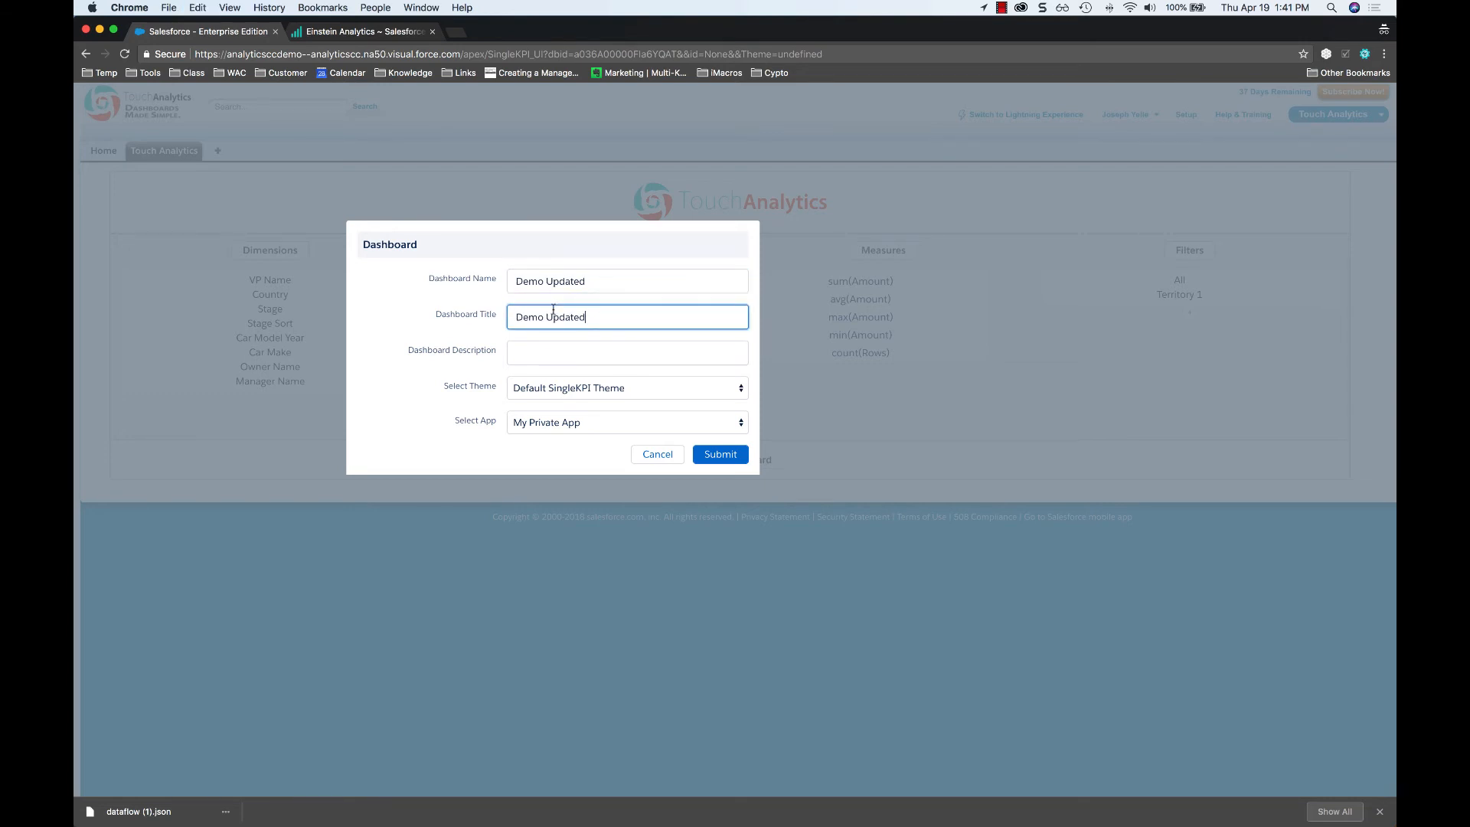
key("Tab")
type("v")
key("BackSpace")
key("super+v")
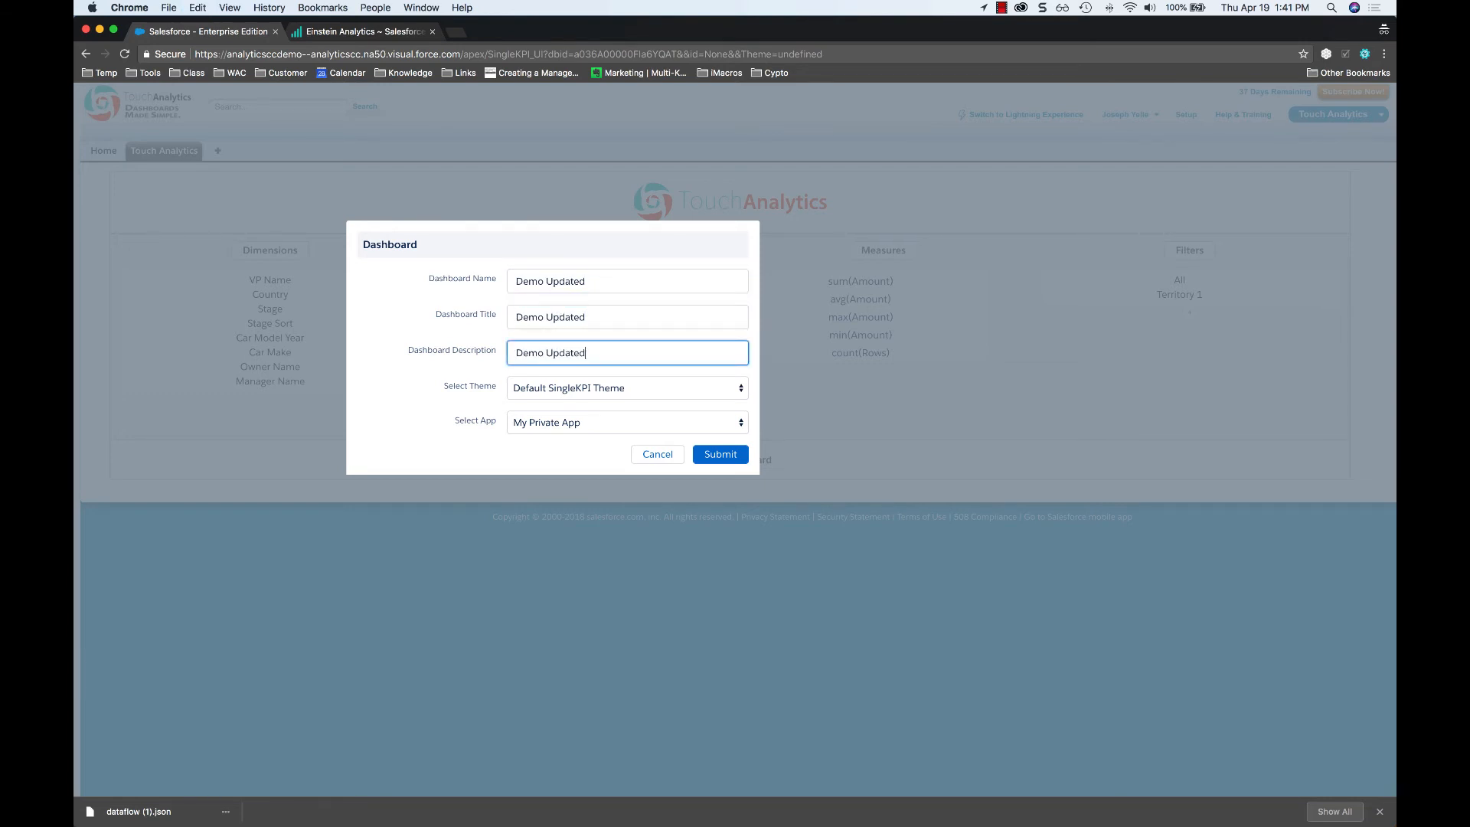
- Apply the Salesforce theme, keep My Private App as the app, and purchase and build the dashboard
left_click(560, 389)
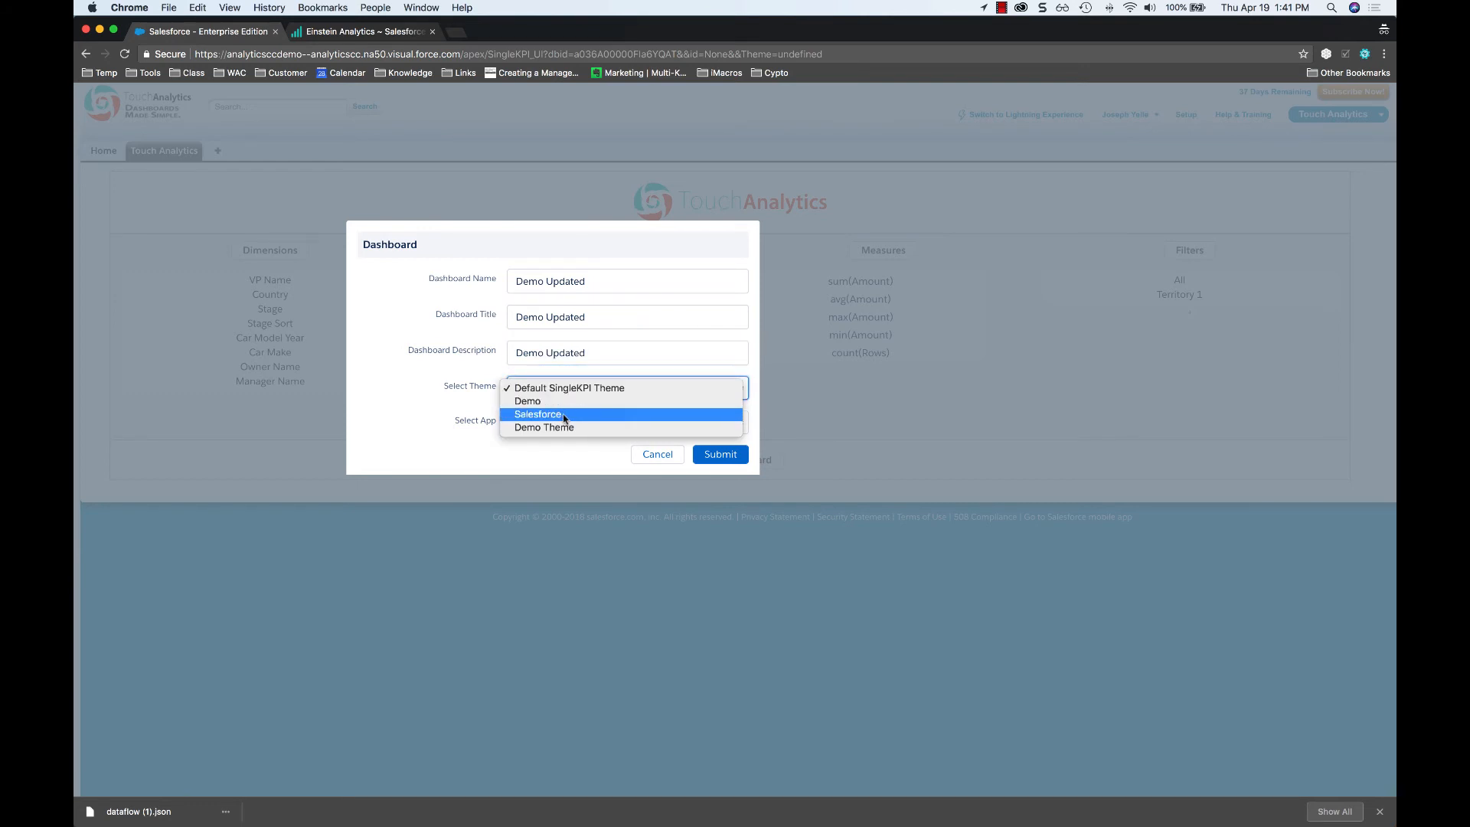
left_click(564, 416)
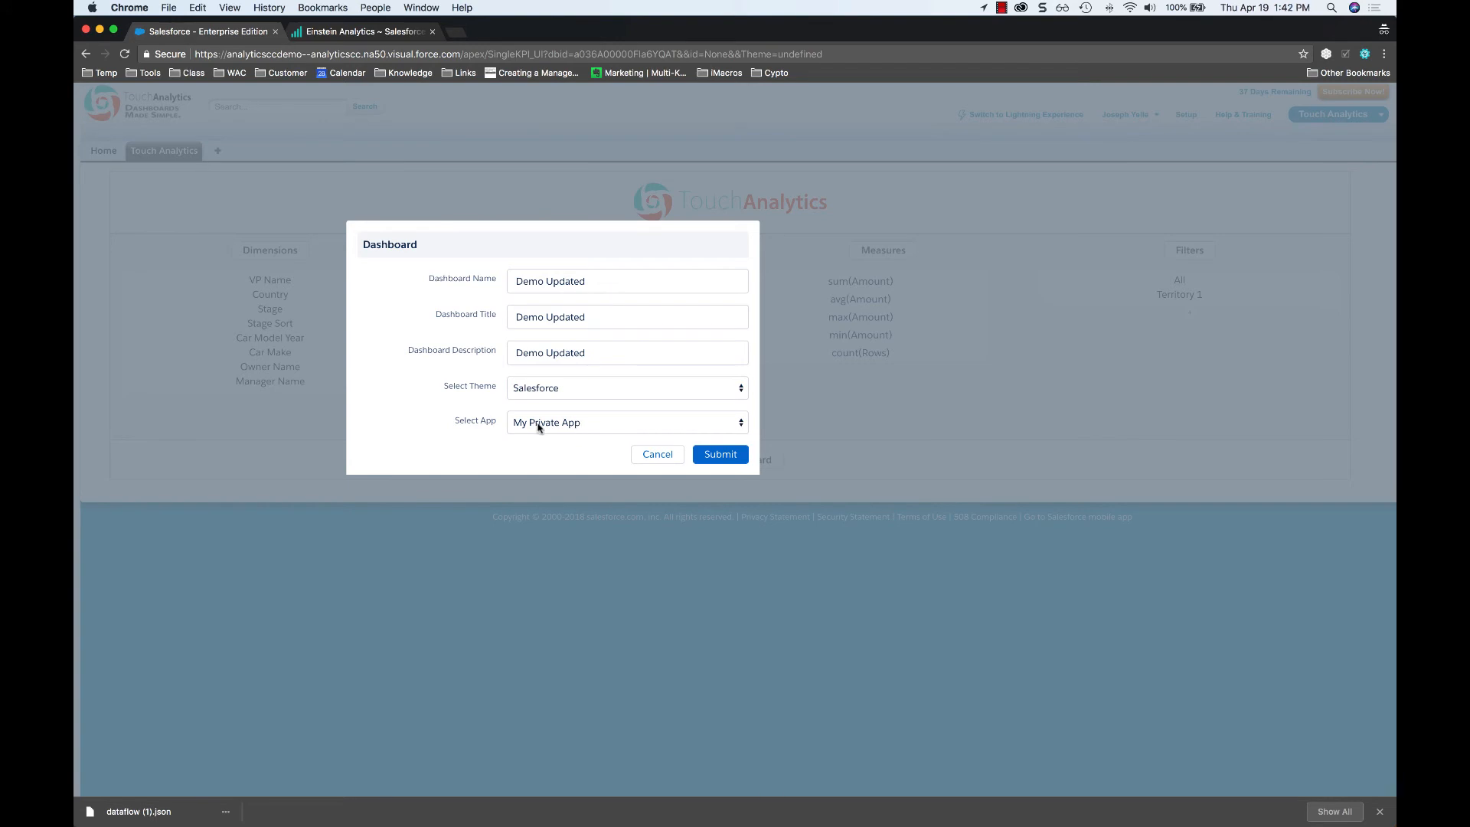
left_click(719, 455)
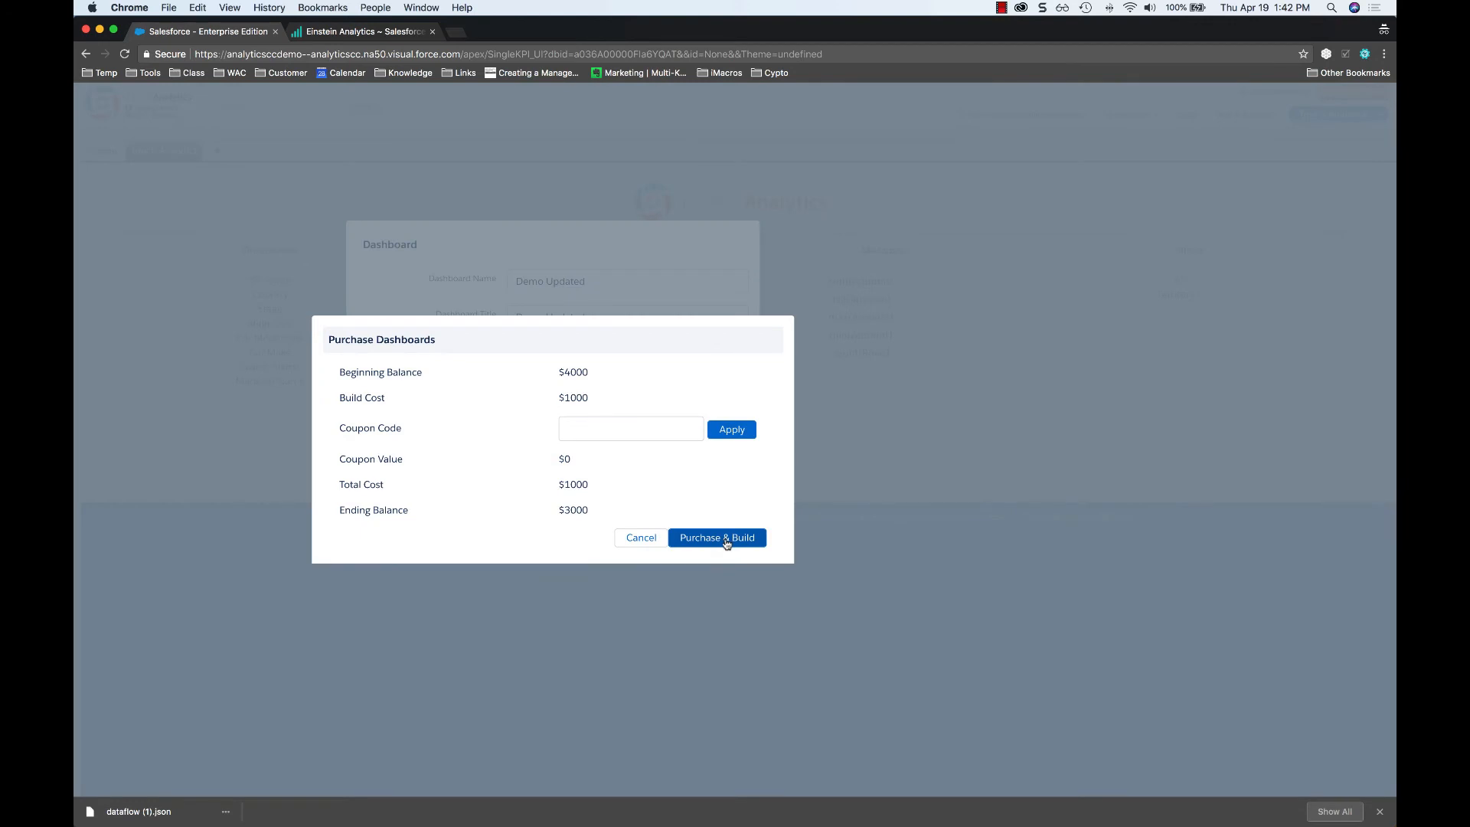
left_click(725, 538)
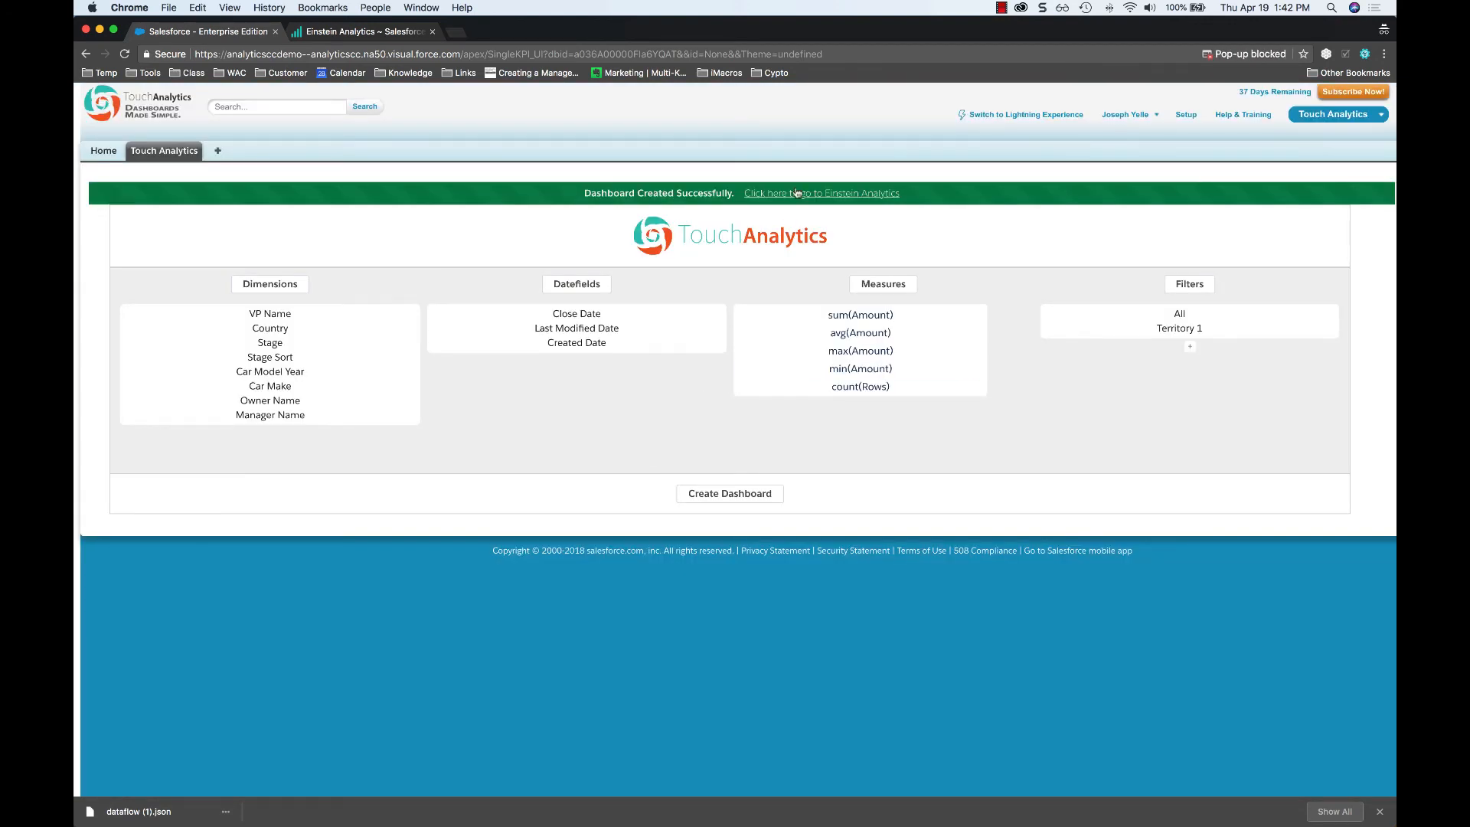
- Open the new Demo Updated dashboard in Einstein Analytics and examine its theme, timeline charts and dimension charts, including Manager Name
left_click(796, 193)
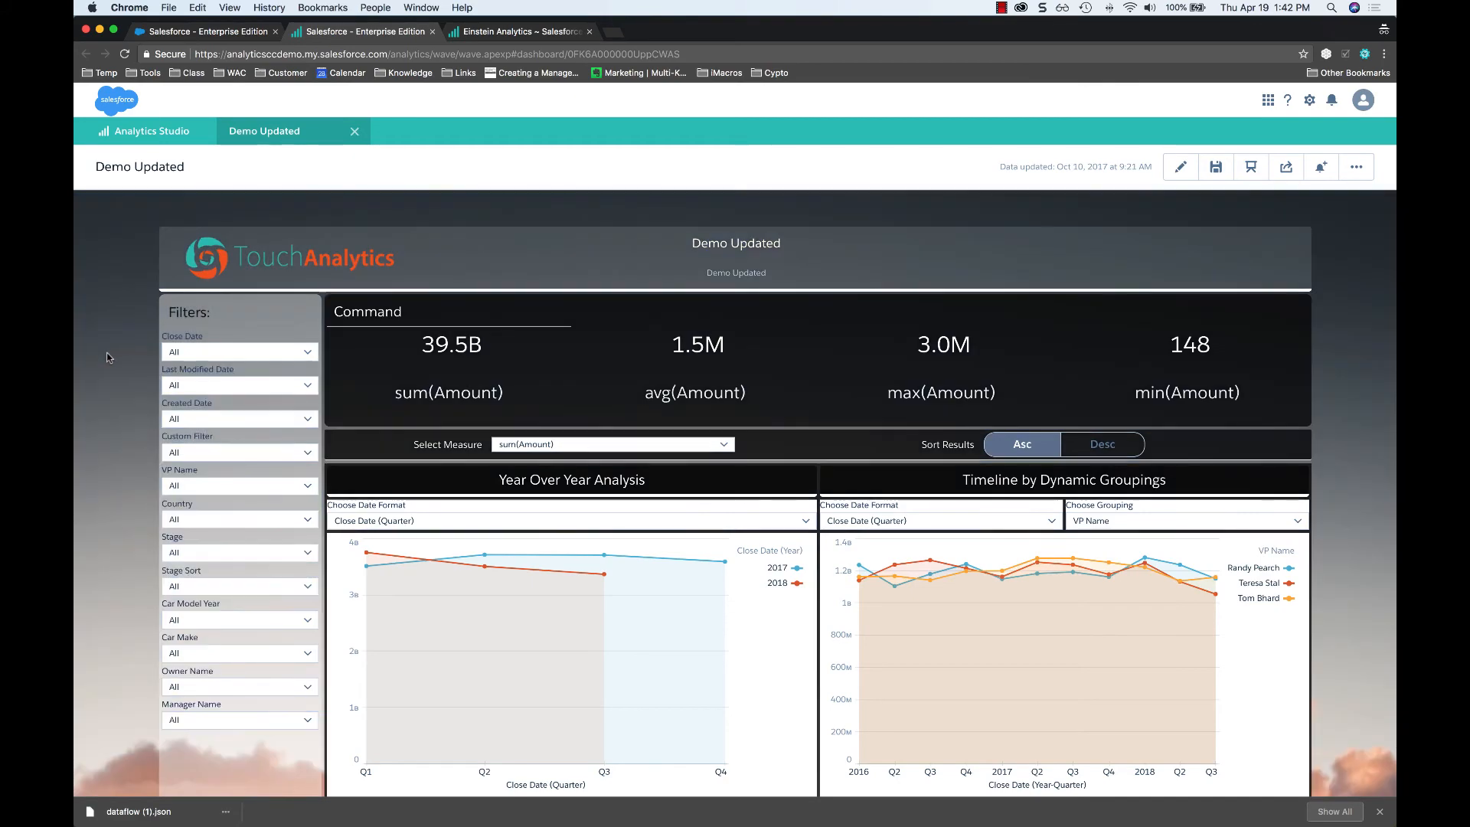
scroll(107, 392, "down", 15)
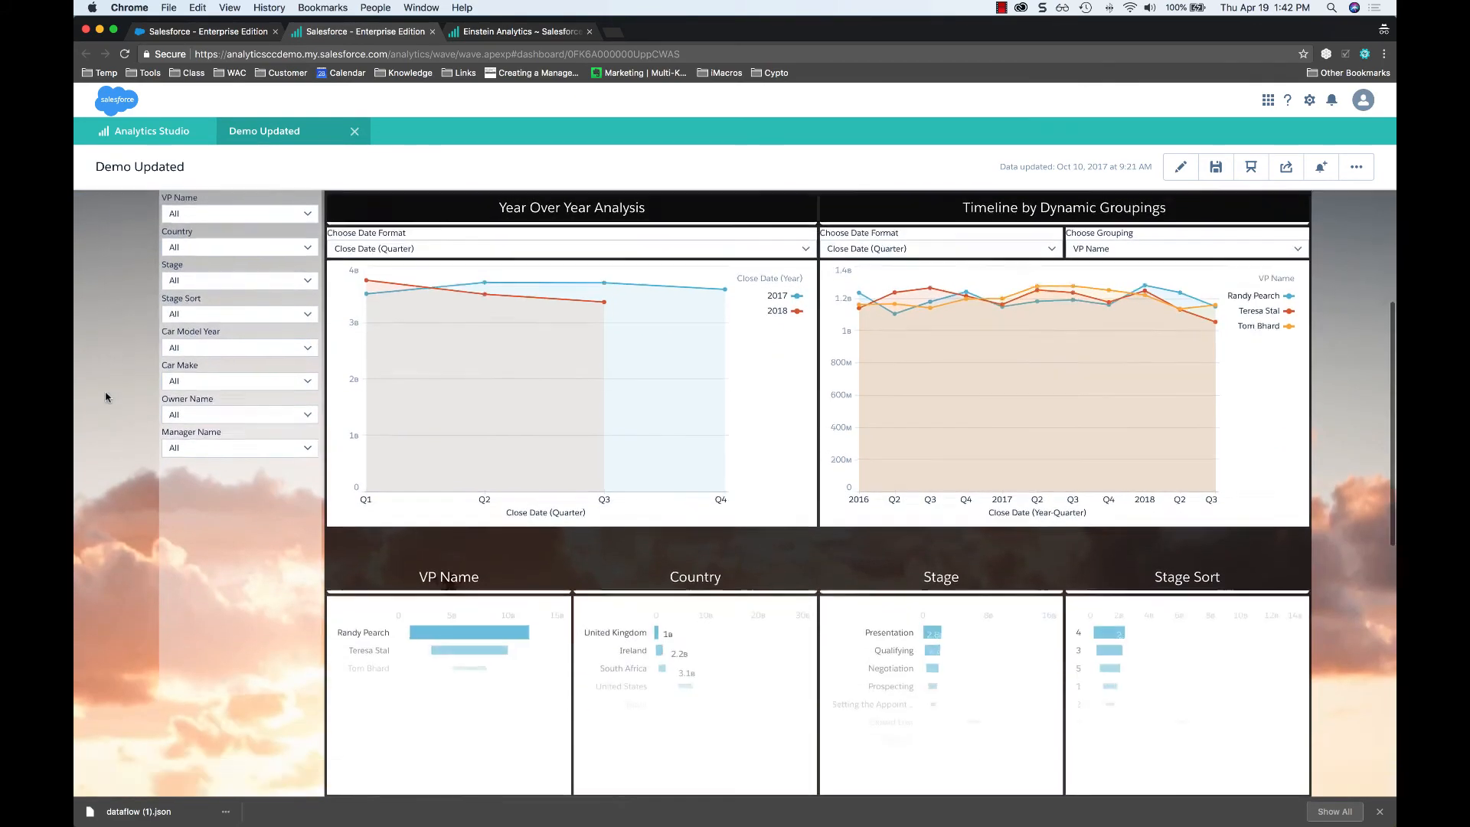
scroll(107, 396, "up", 15)
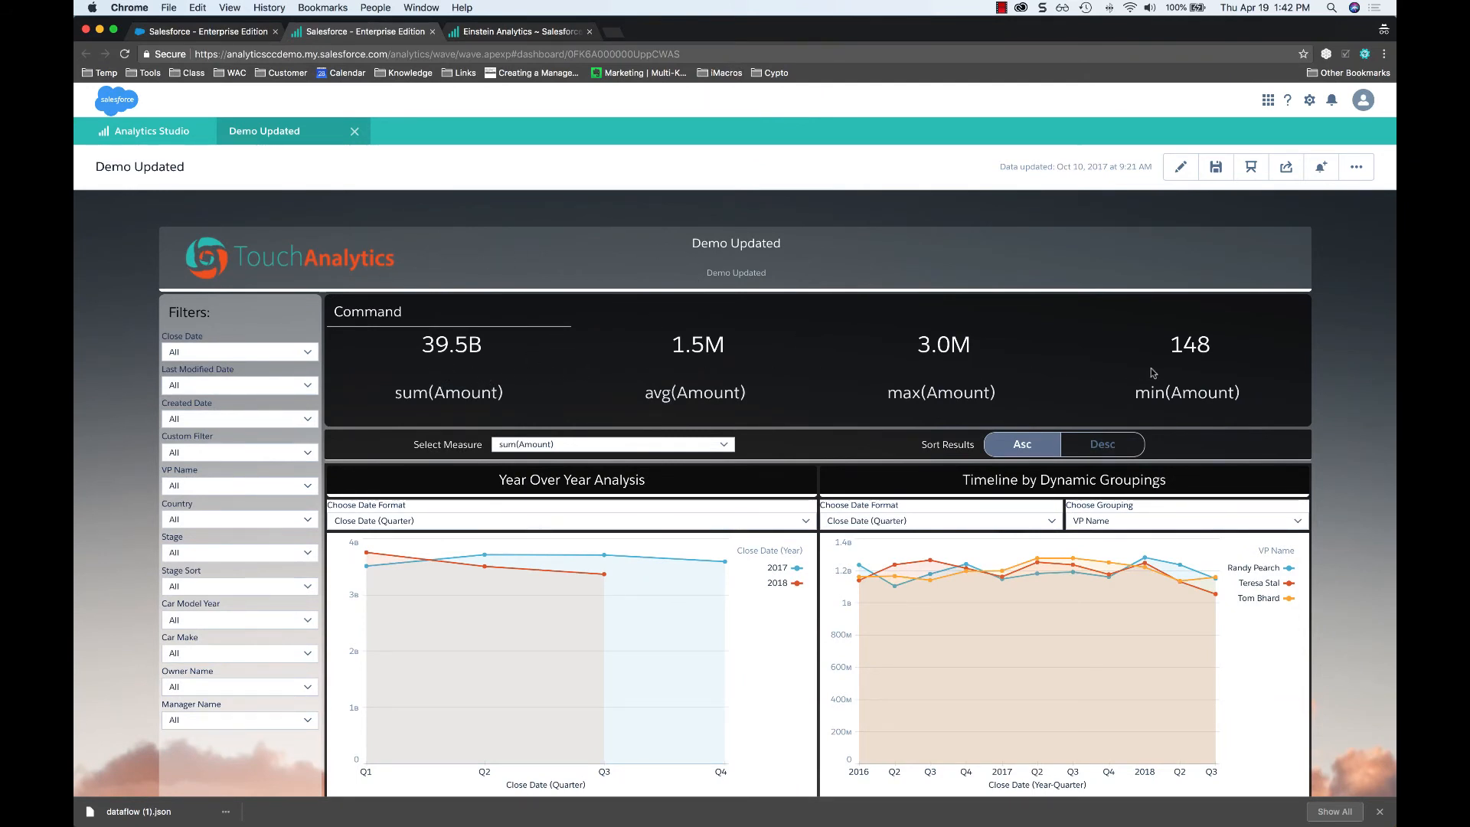
scroll(643, 498, "down", 5)
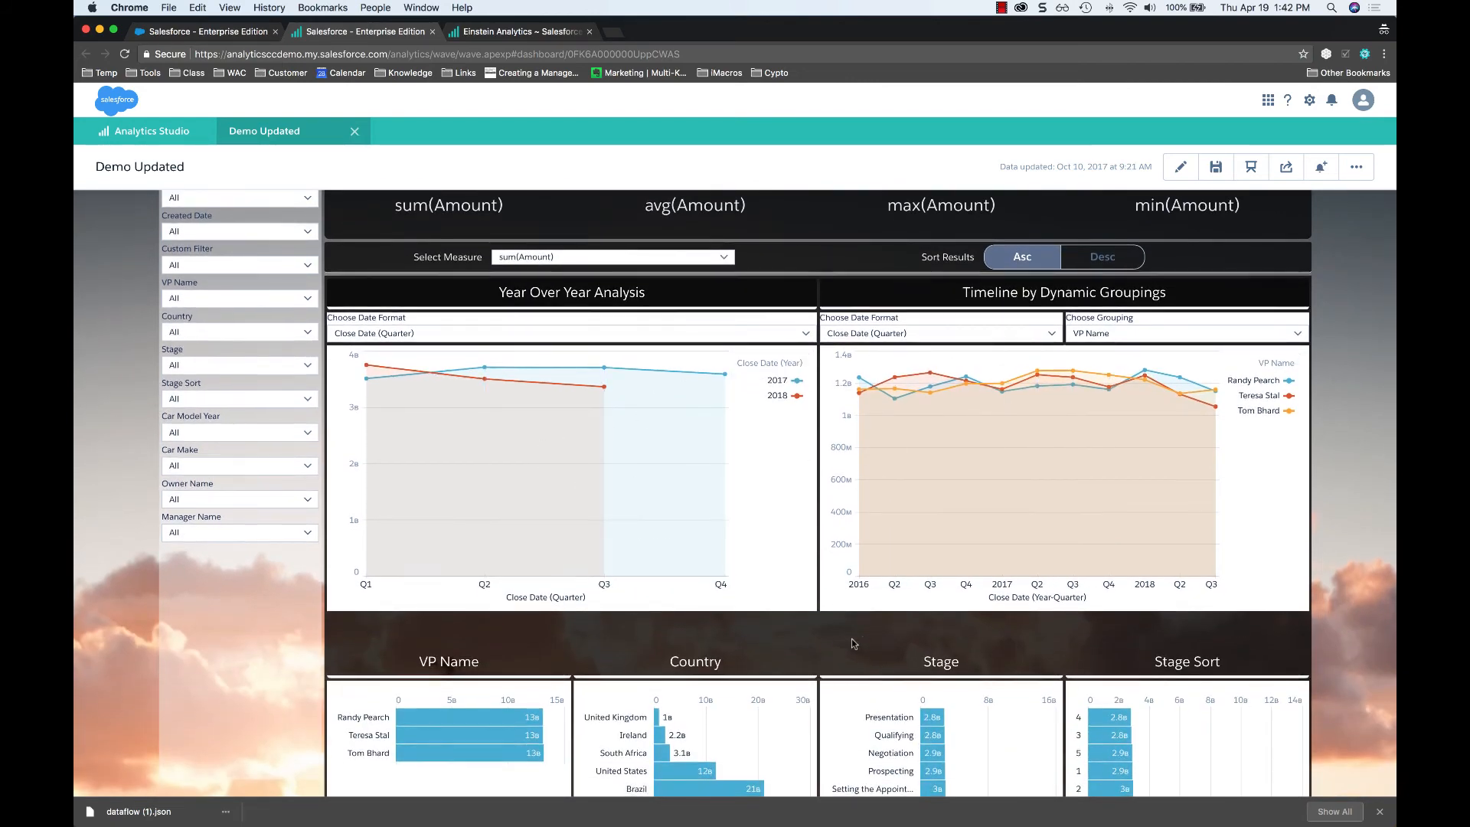
scroll(851, 638, "down", 10)
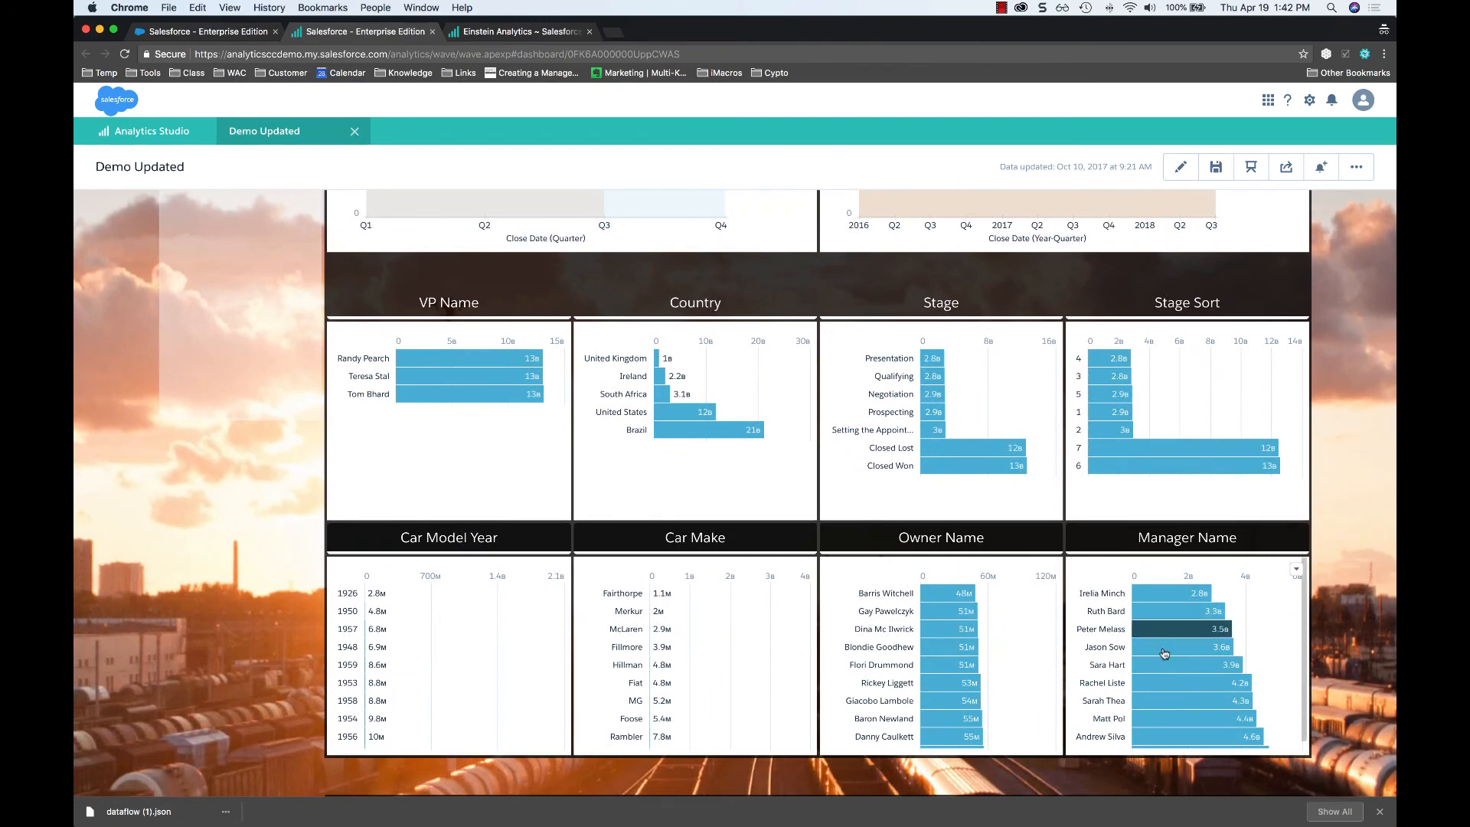
- Filter the Demo Updated dashboard to Territory 1 with the Custom Filter
scroll(98, 420, "up", 12)
scroll(98, 419, "up", 2)
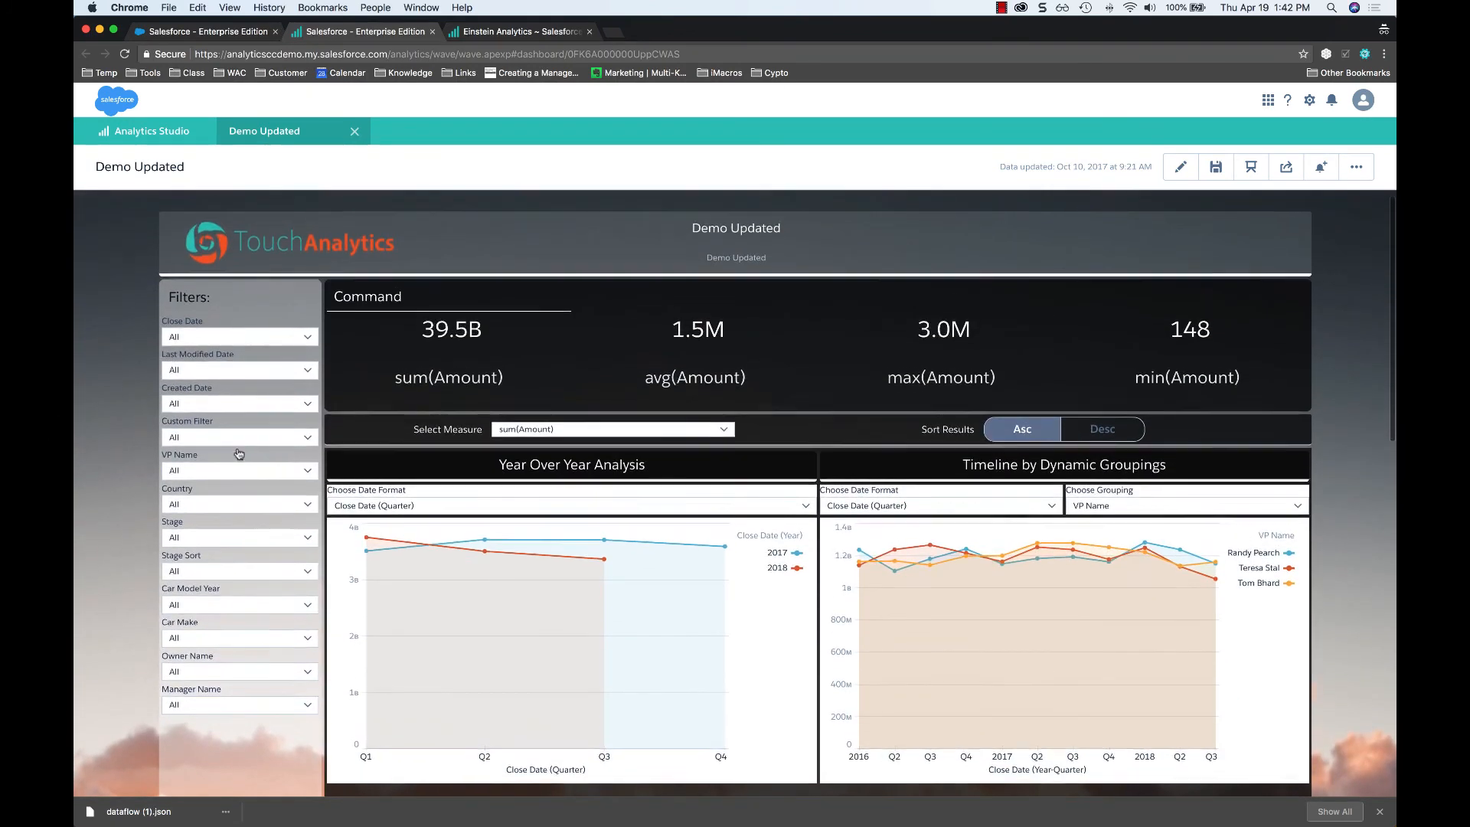
left_click(222, 440)
left_click(196, 541)
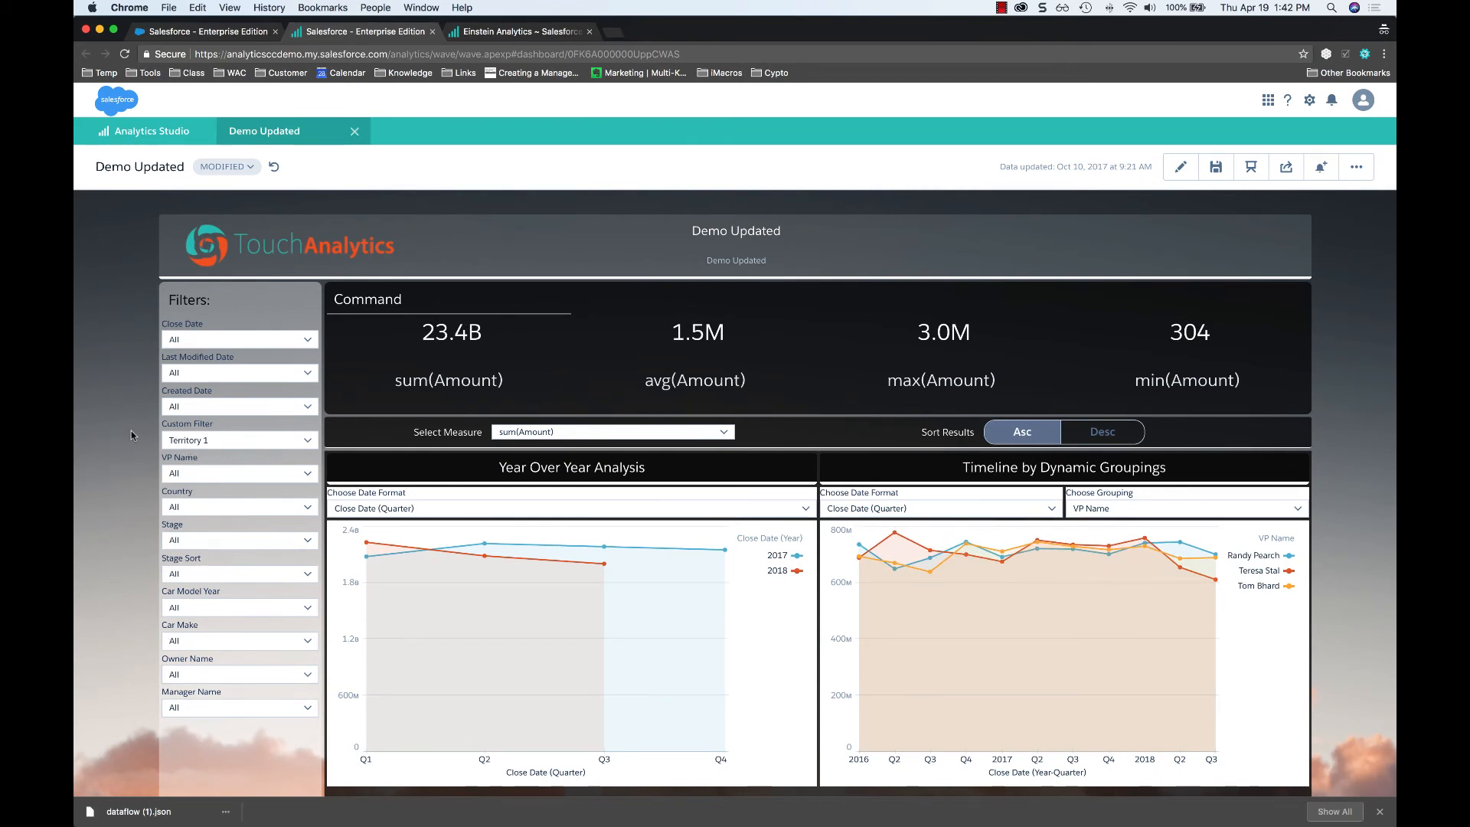
- Close Demo Updated and open the Demo dashboard stored in My Private App from the full dashboard list
left_click(354, 132)
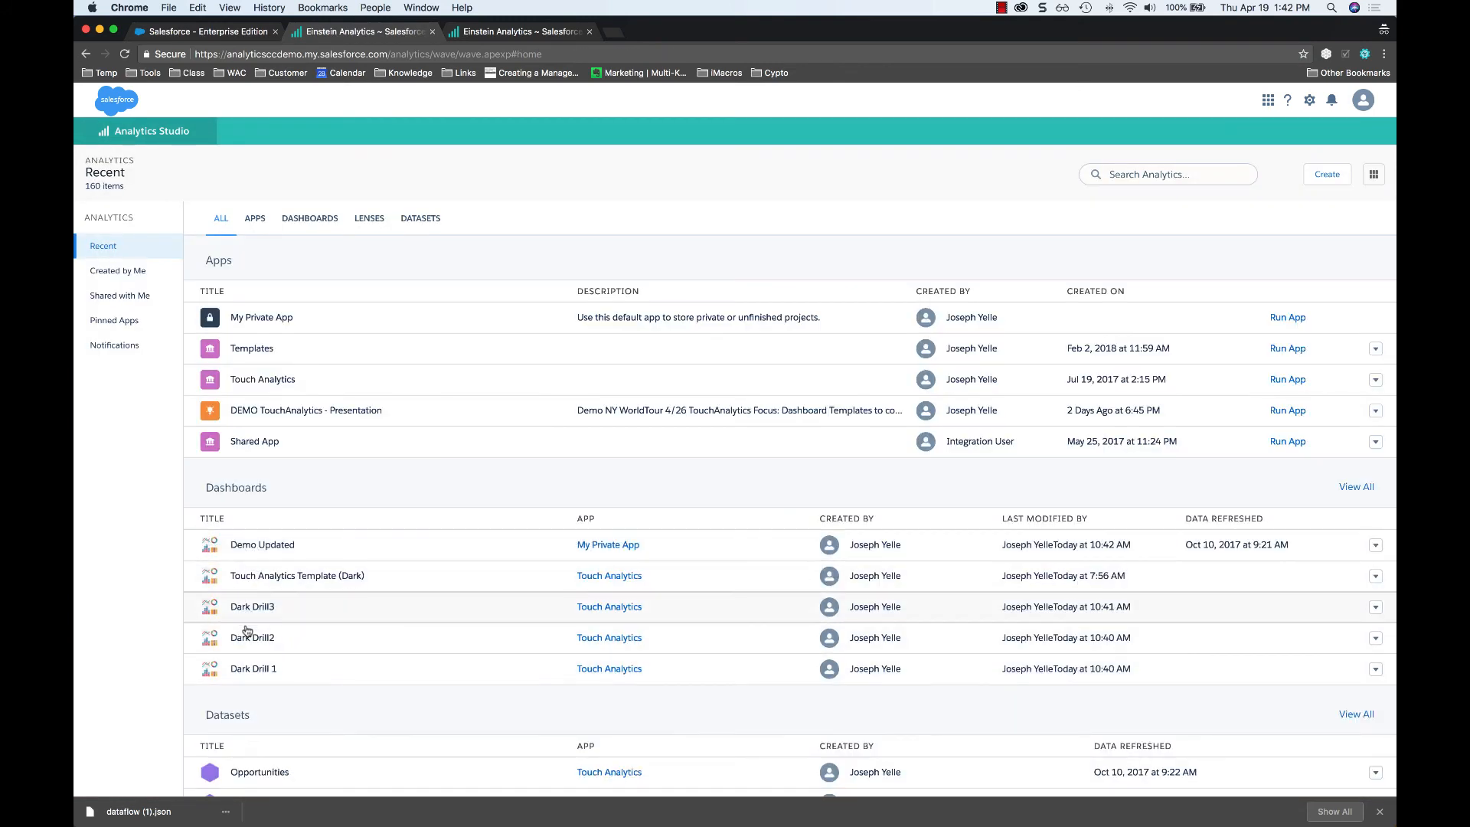
left_click(1353, 487)
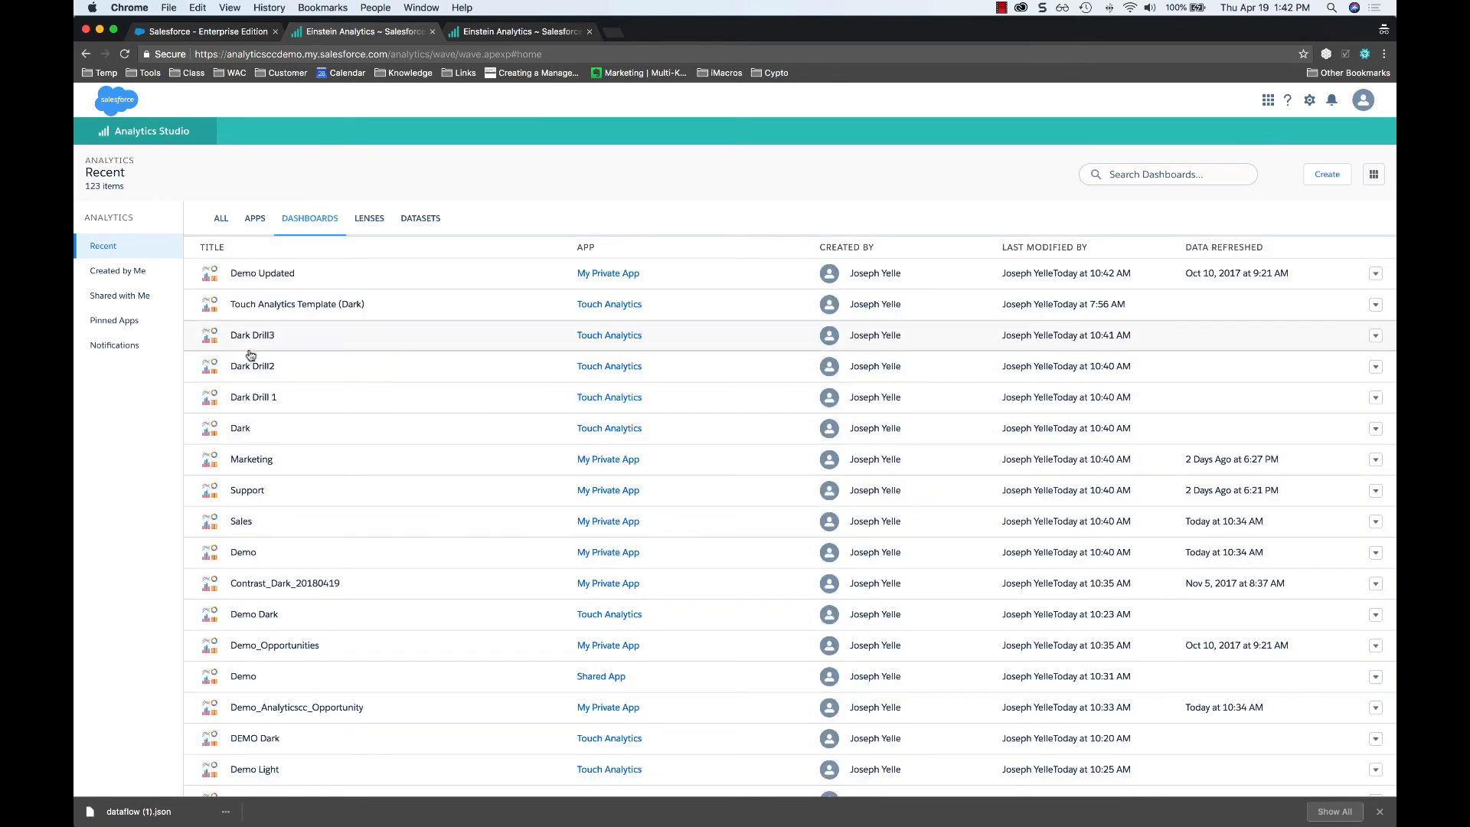
left_click(243, 553)
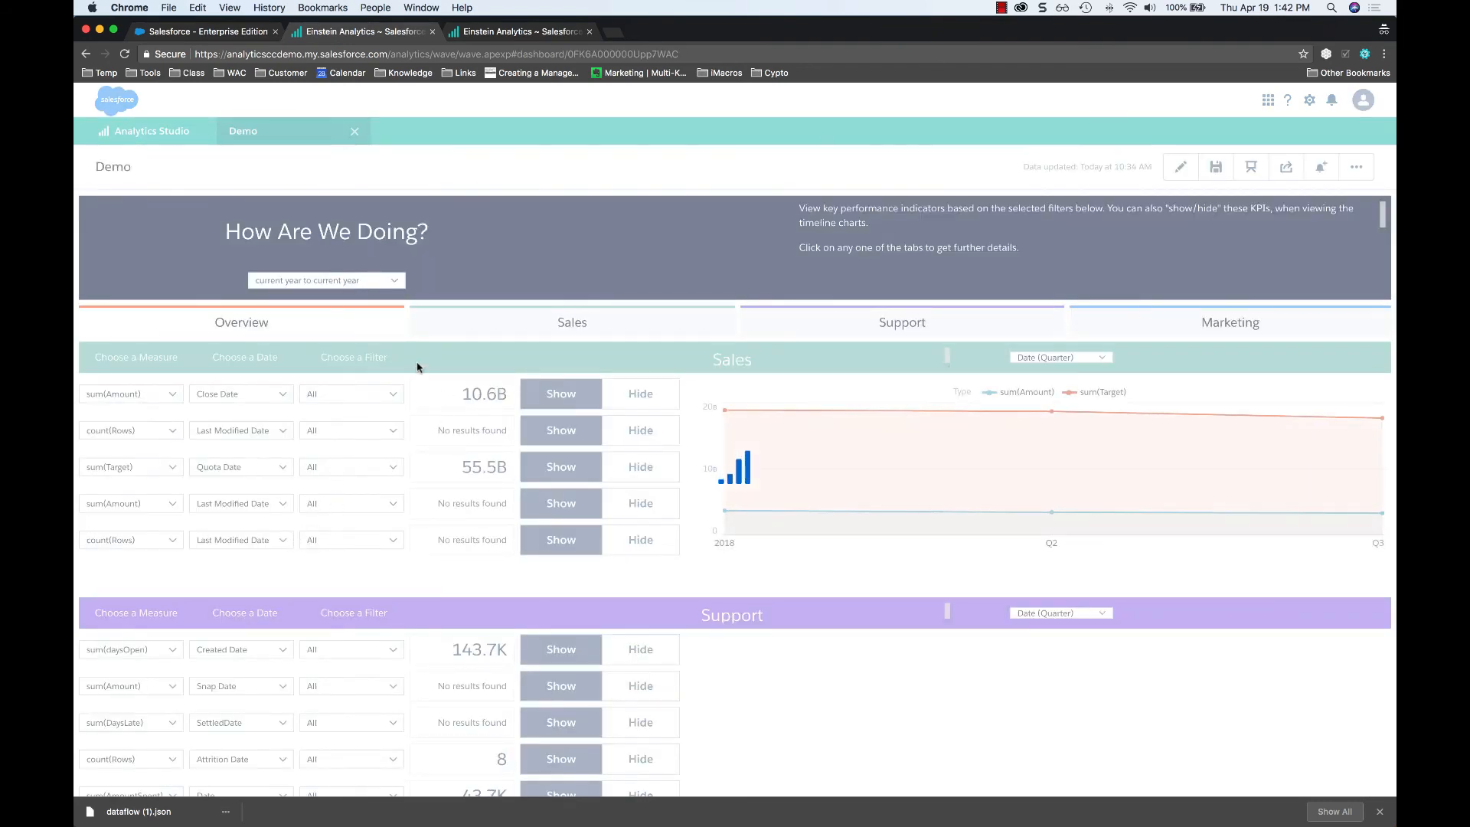
- Set the relative date range of the How Are We Doing? dashboard to 2 years ago to current year
left_click(320, 285)
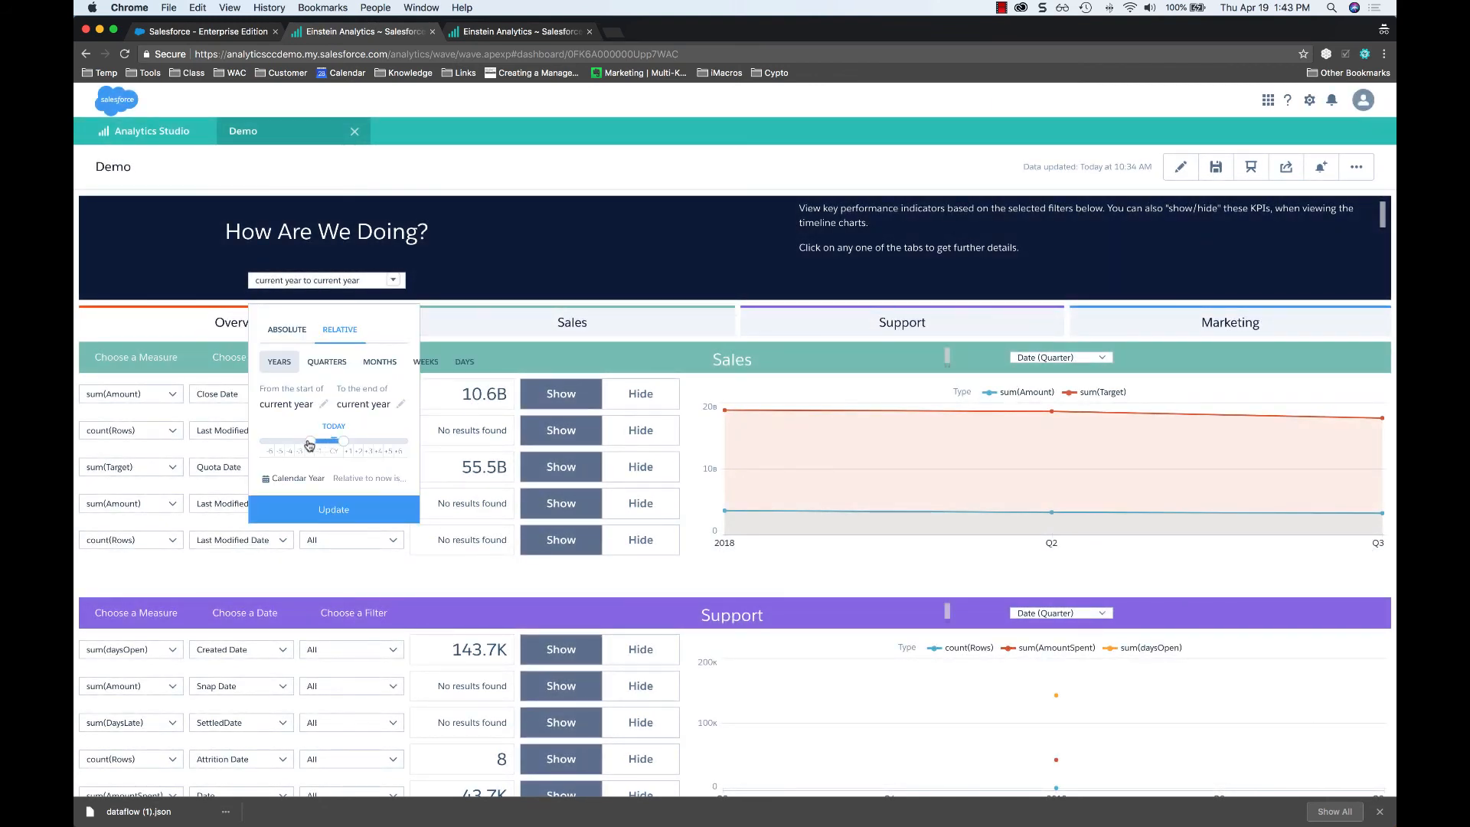
left_click_drag(307, 445, 309, 444)
left_click(334, 509)
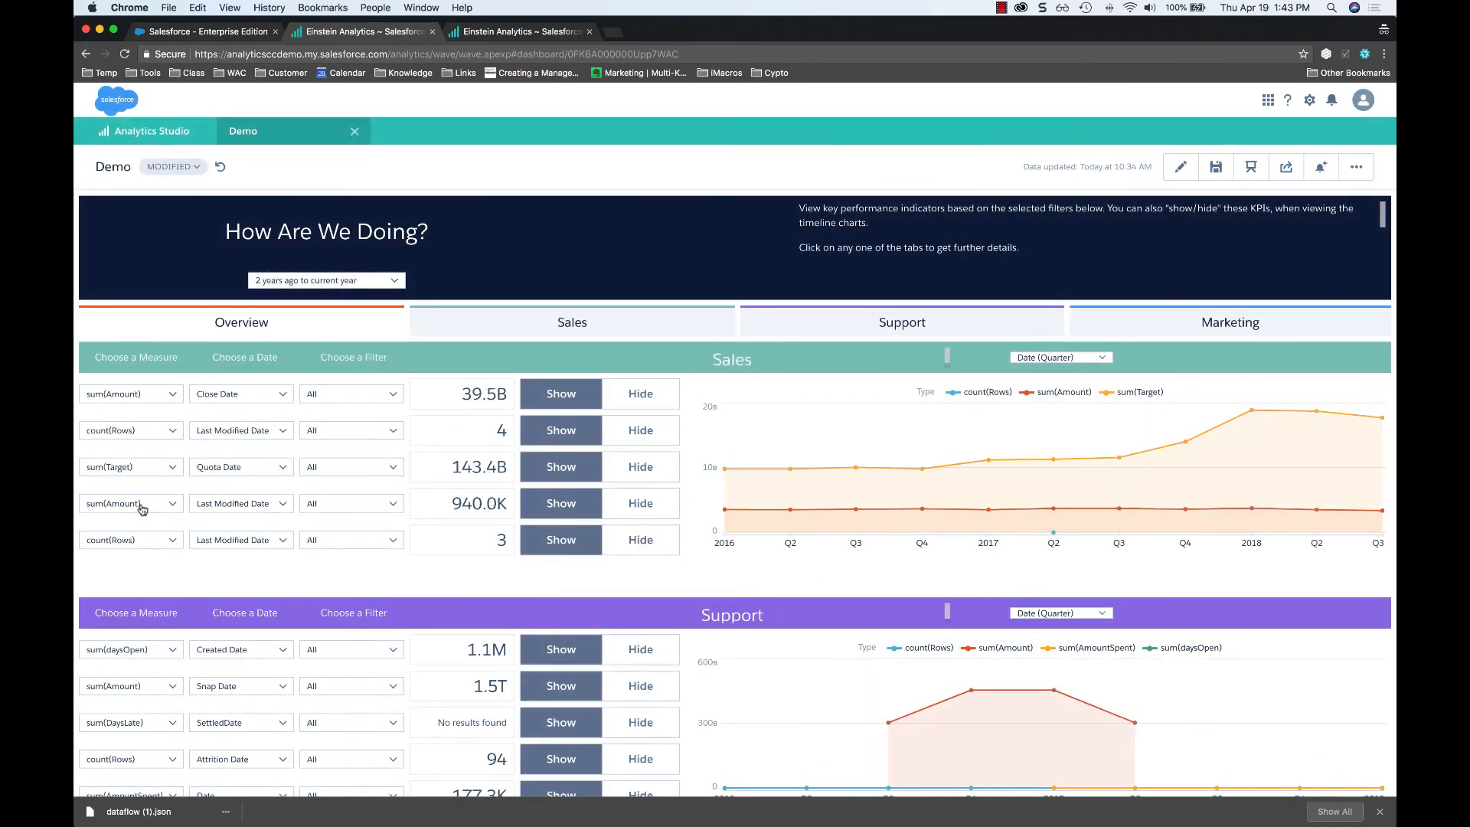
- Hide the first three Sales KPIs from the timeline: sum(Amount) by Close Date, count(Rows) by Last Modified Date and sum(Target)
left_click(149, 434)
left_click(149, 416)
left_click(660, 441)
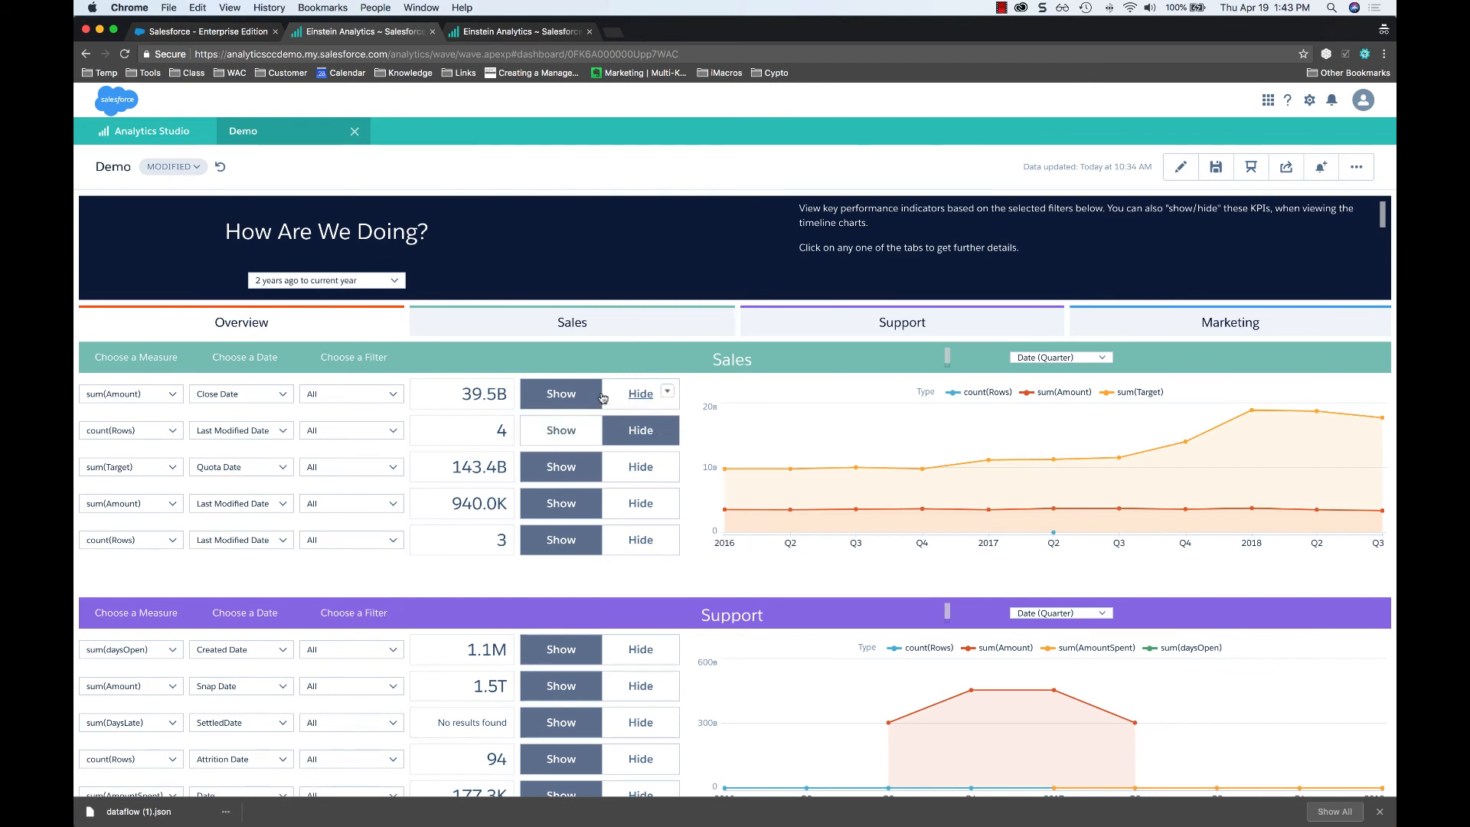
left_click(635, 402)
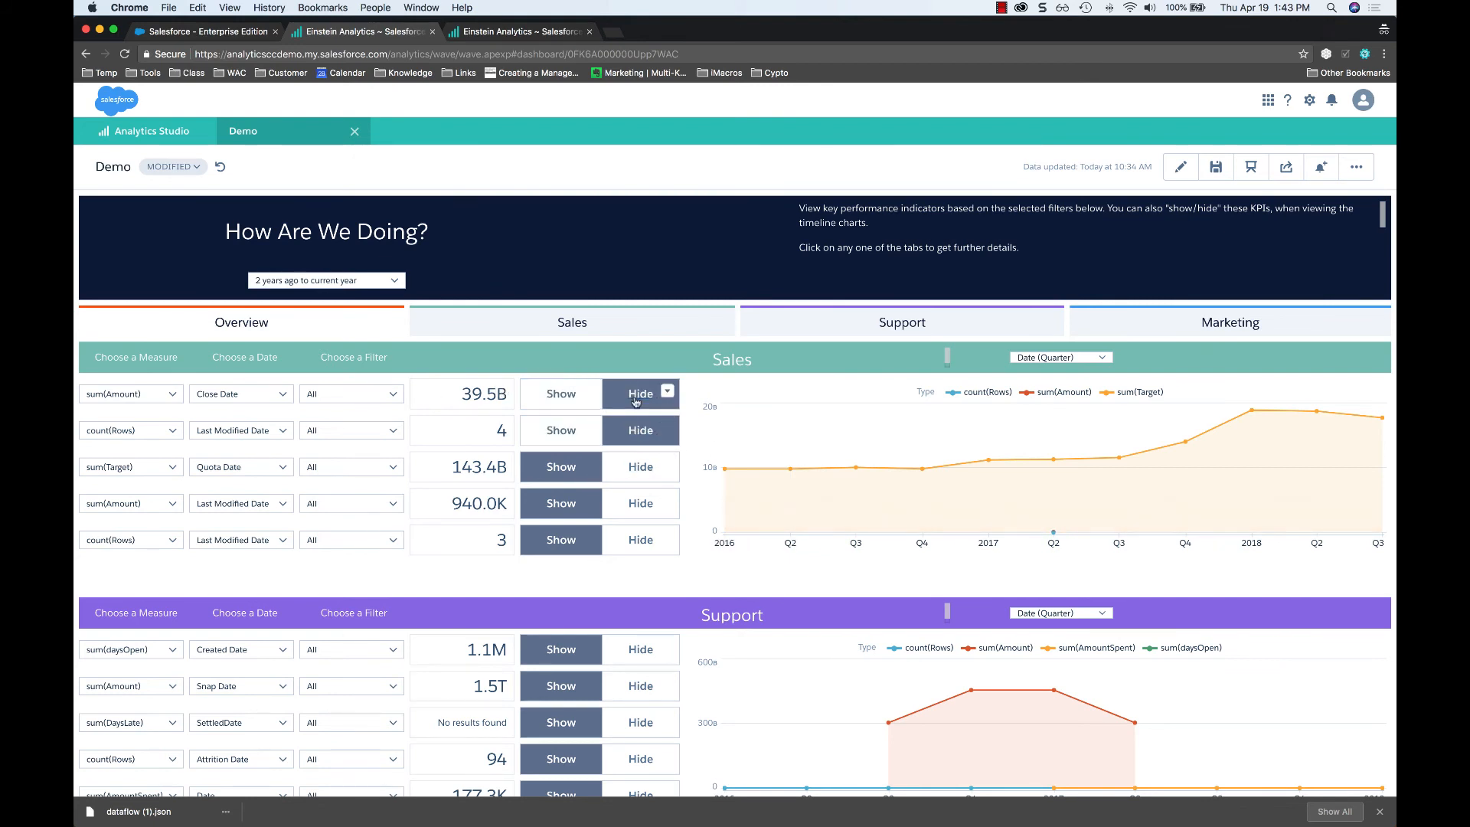
left_click(635, 467)
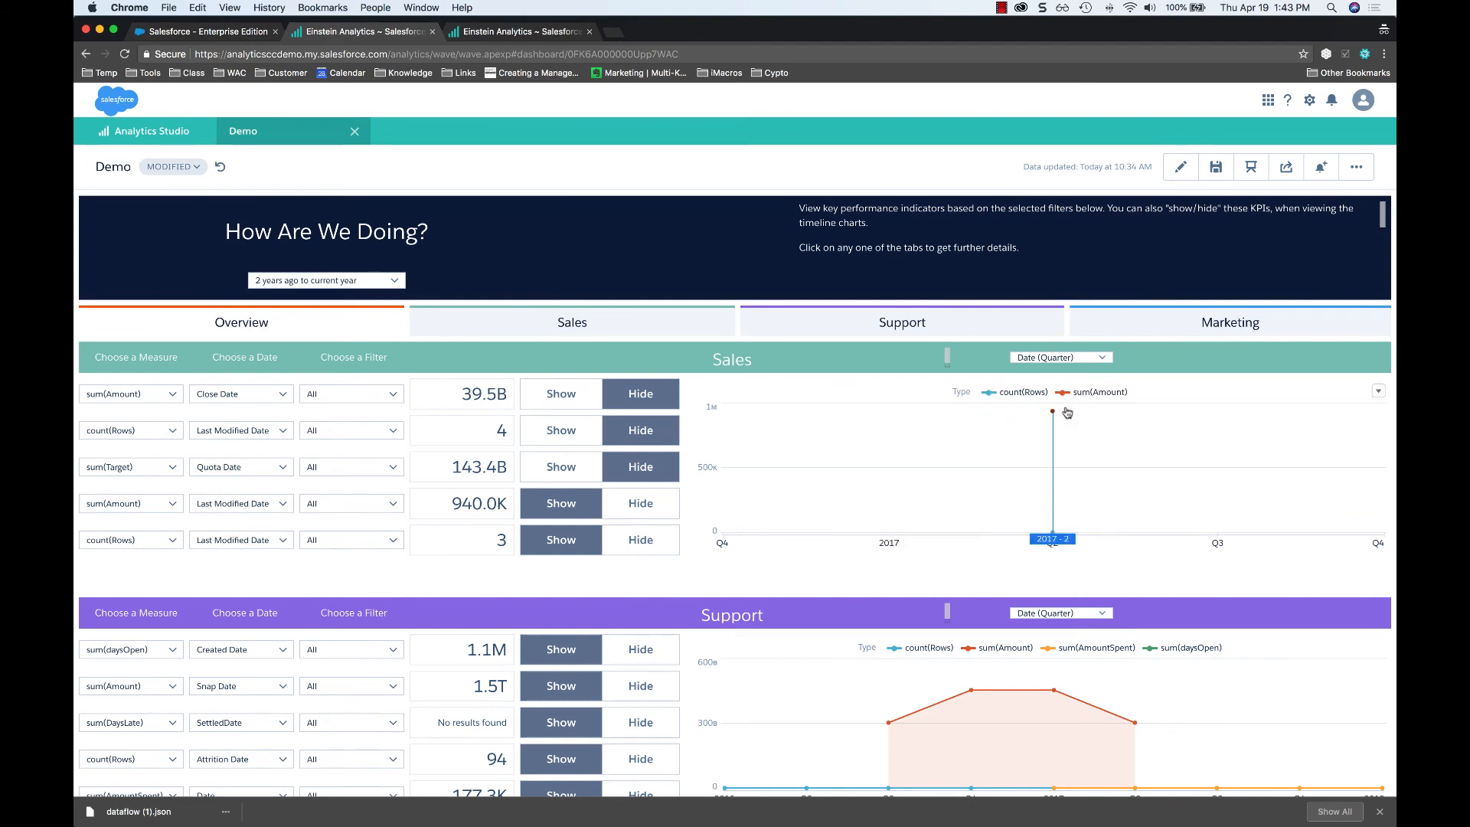
- Check the date fields available for the last two Sales KPIs, sum(Amount) and count(Rows)
left_click(244, 507)
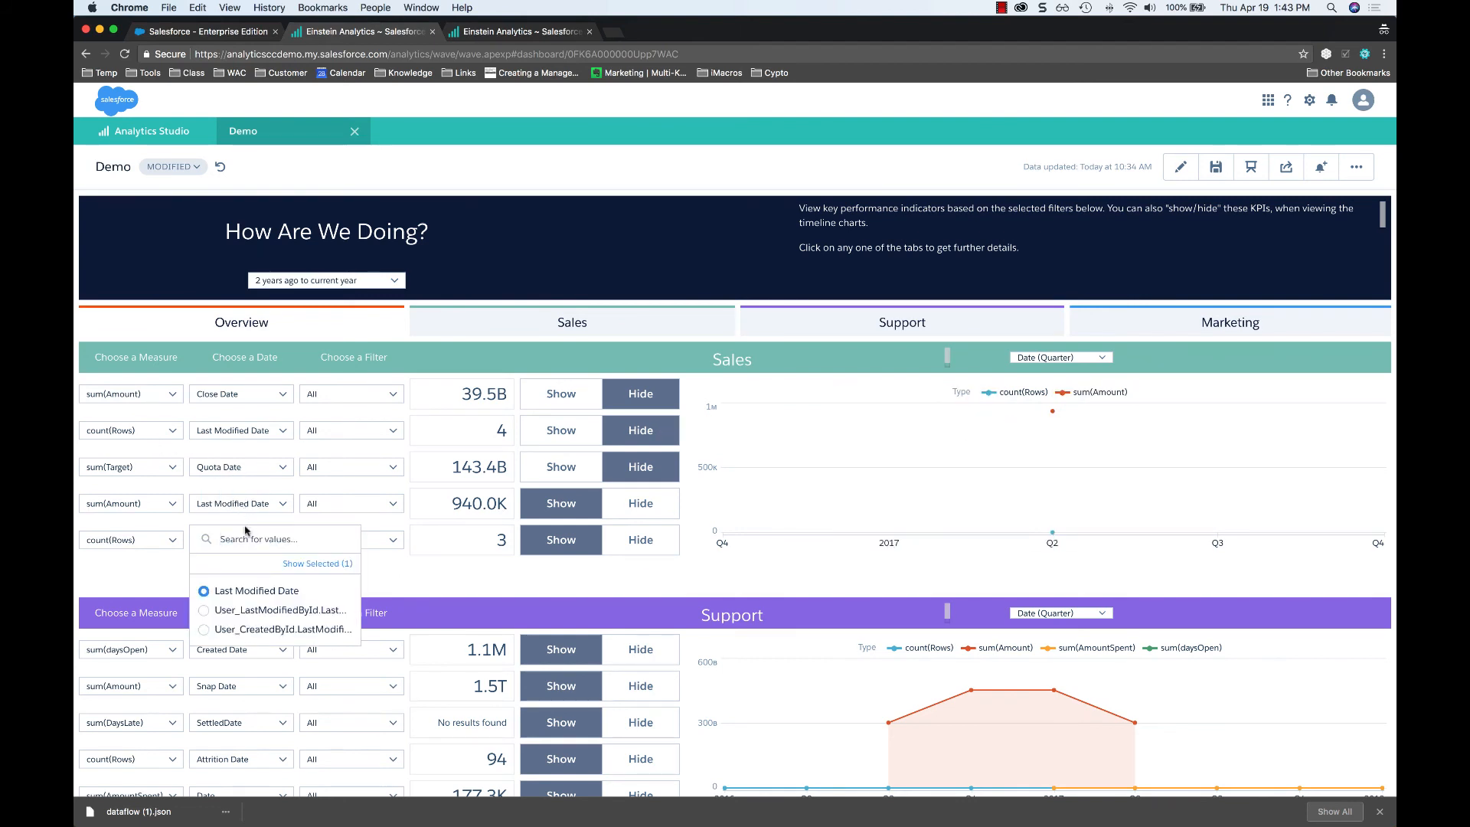
left_click(237, 520)
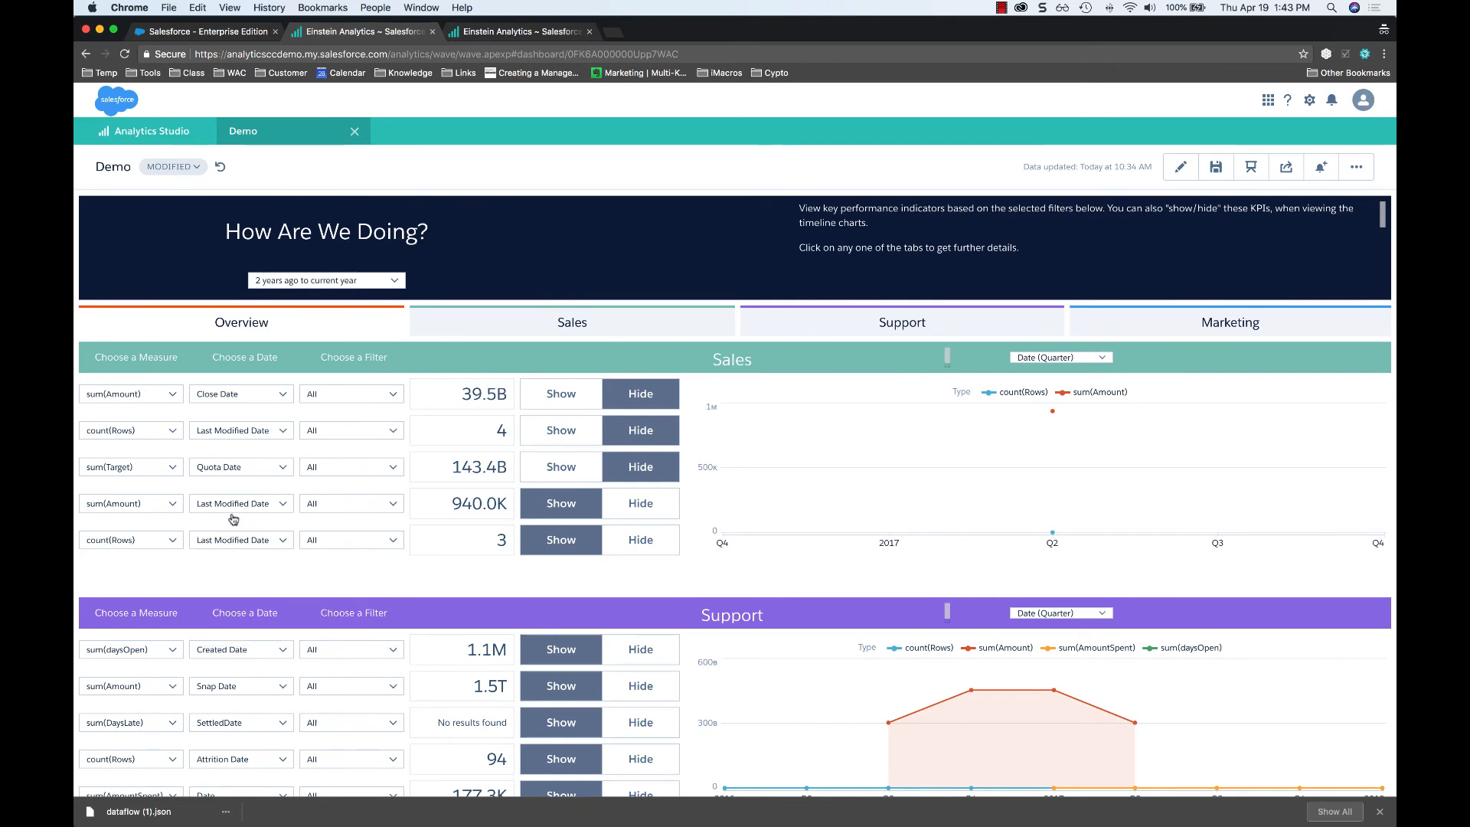
left_click(231, 540)
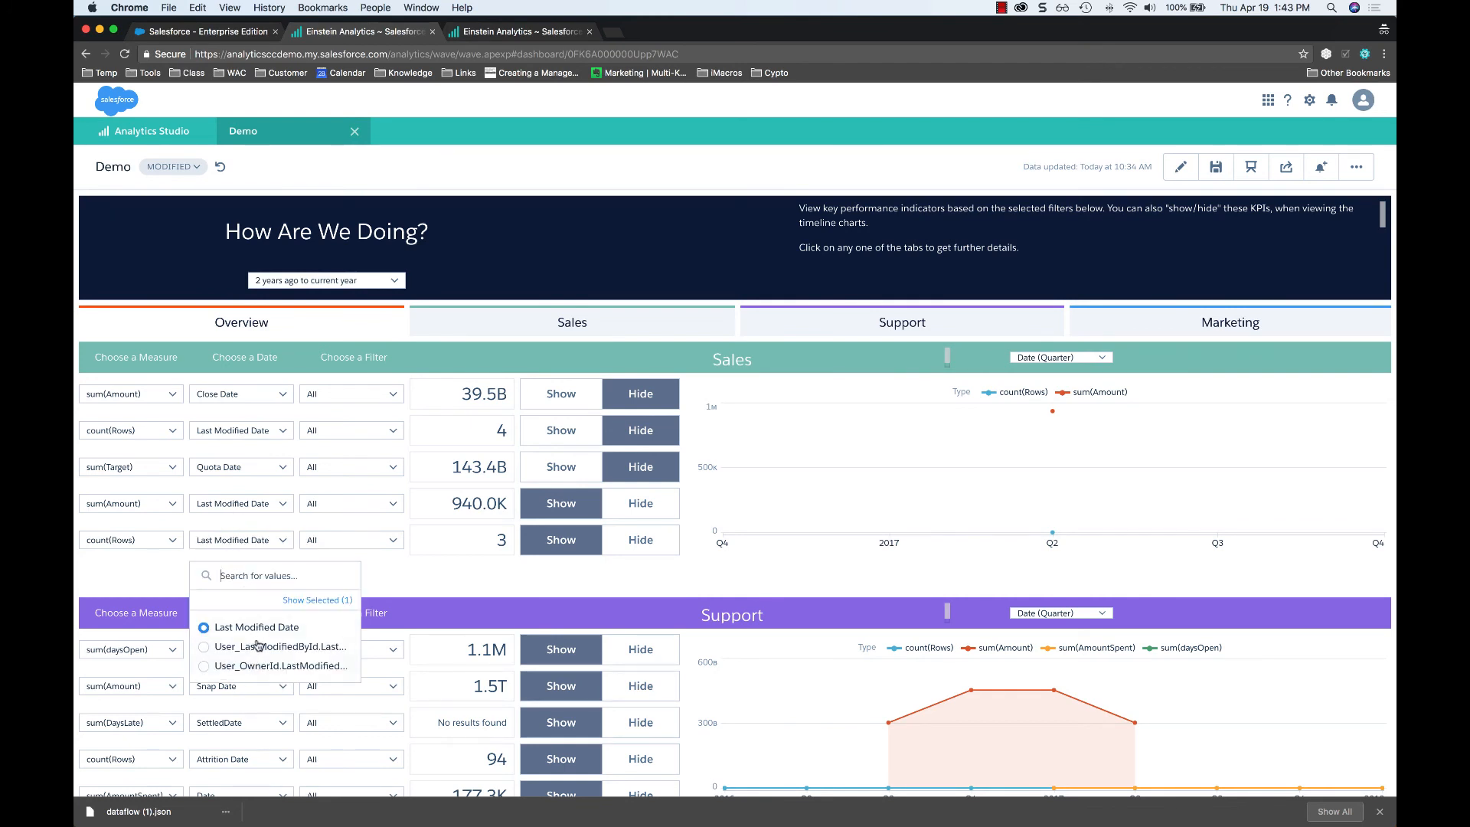
left_click(231, 551)
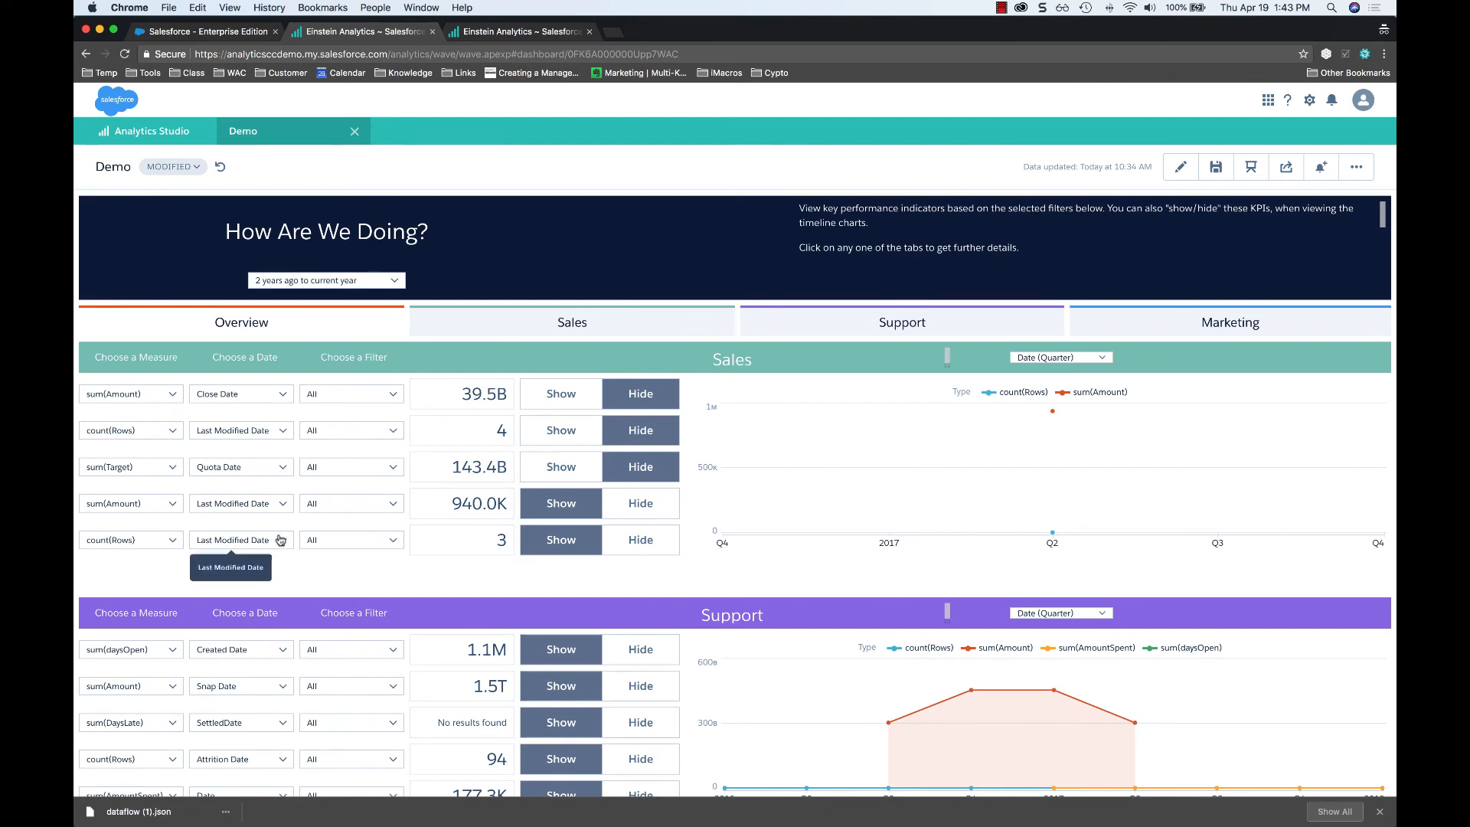
- In the Support section, hide the sum(Amount) KPI and change the sum(DaysLate) measure to sum(InvoiceAmount)
scroll(434, 565, "down", 5)
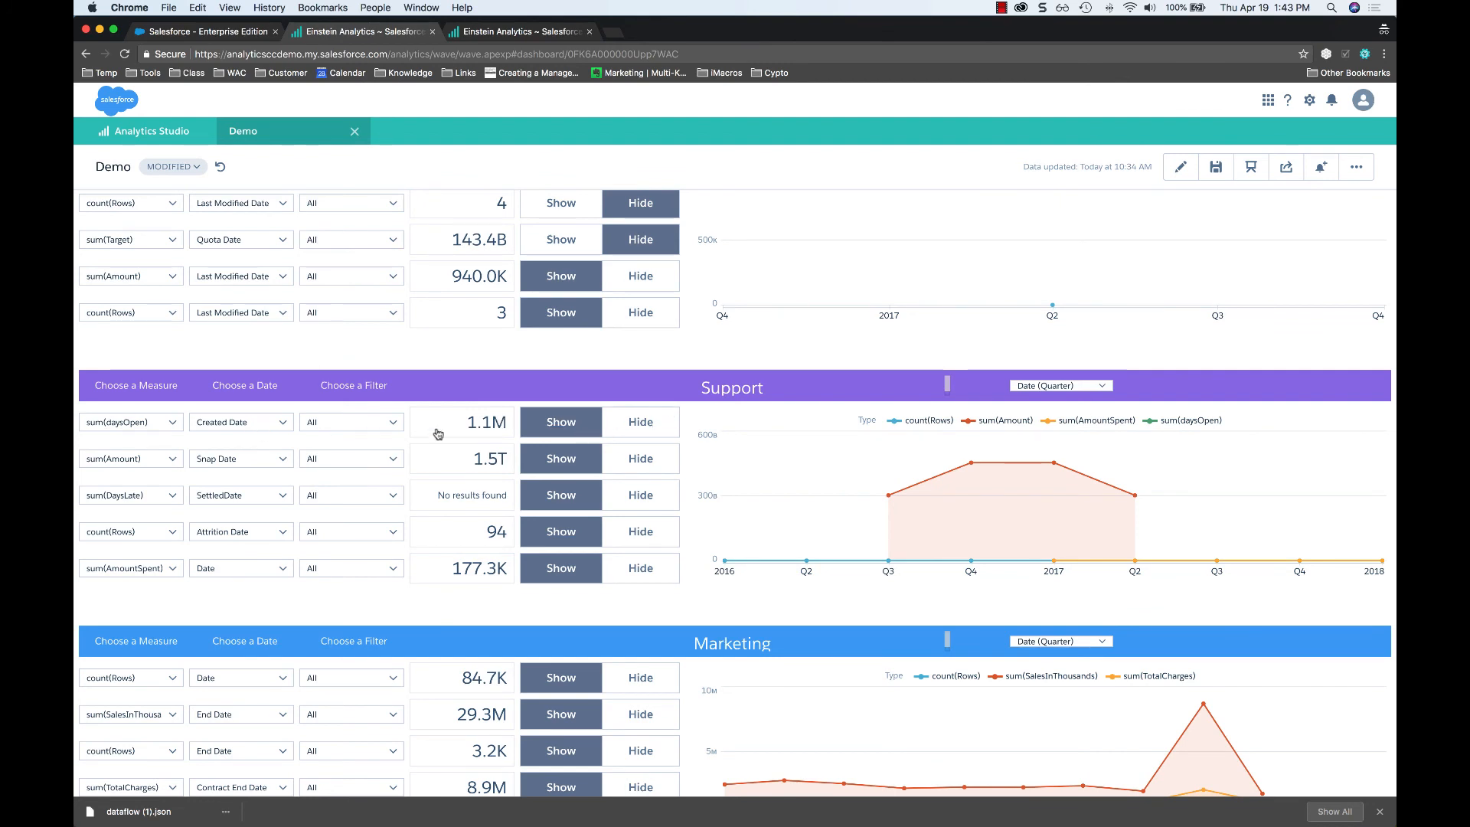
left_click(640, 459)
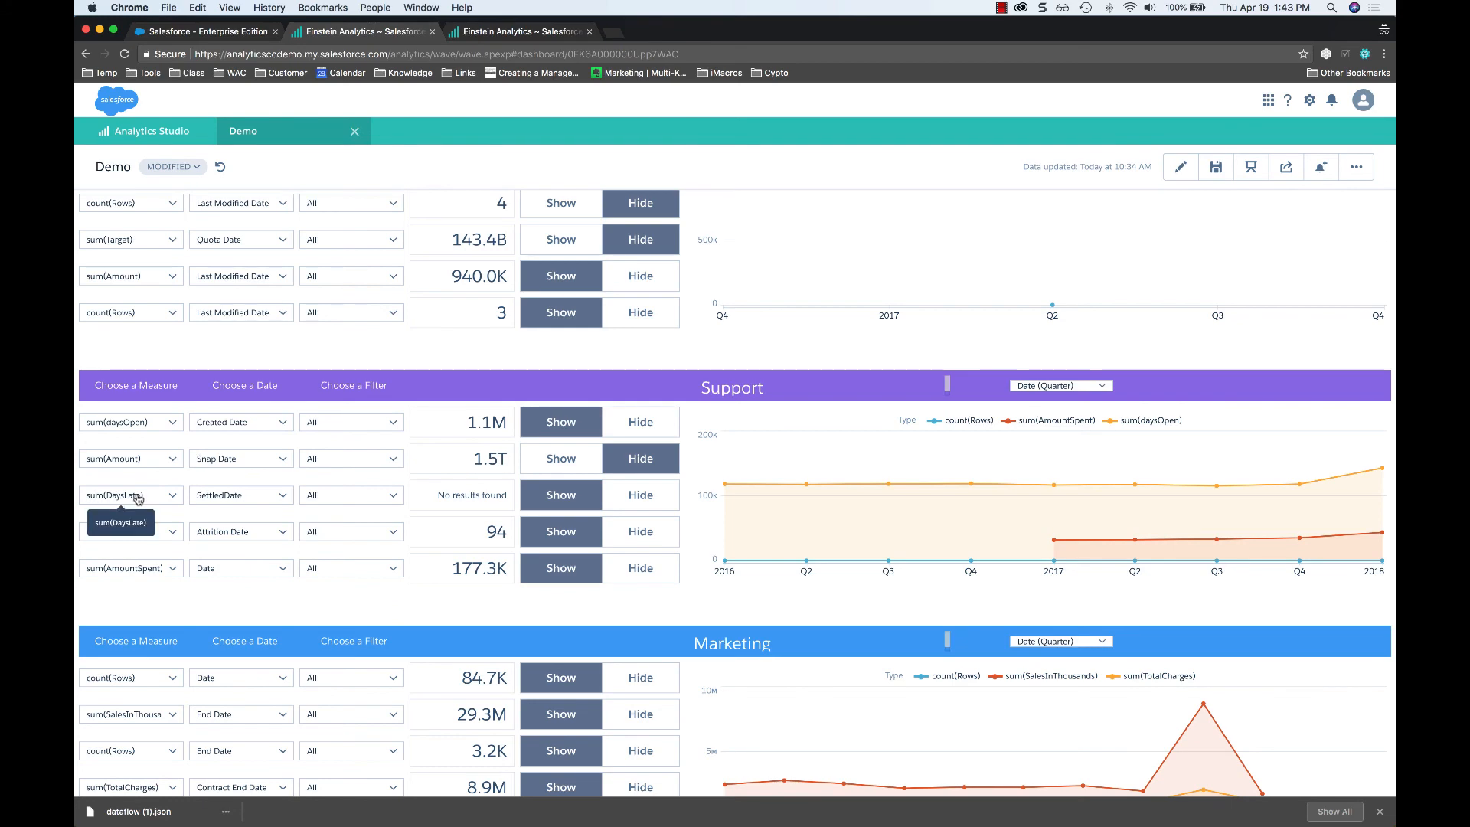
left_click(137, 498)
left_click(131, 601)
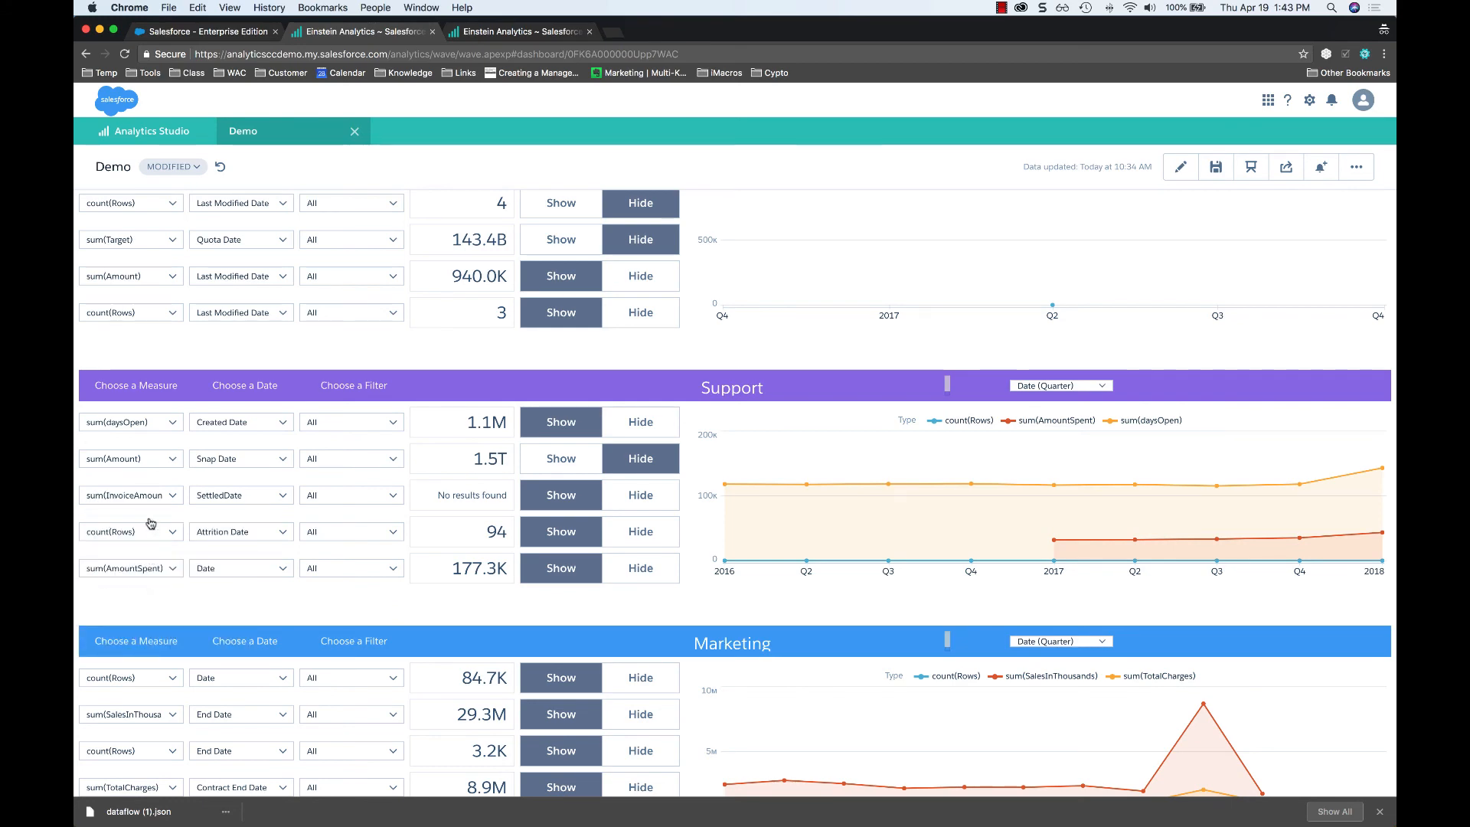
- Change the Support sum(daysOpen) measure to avg(daysOpen) and hide the invoice amount, count(Rows) and sum(AmountSpent) KPIs
left_click(126, 429)
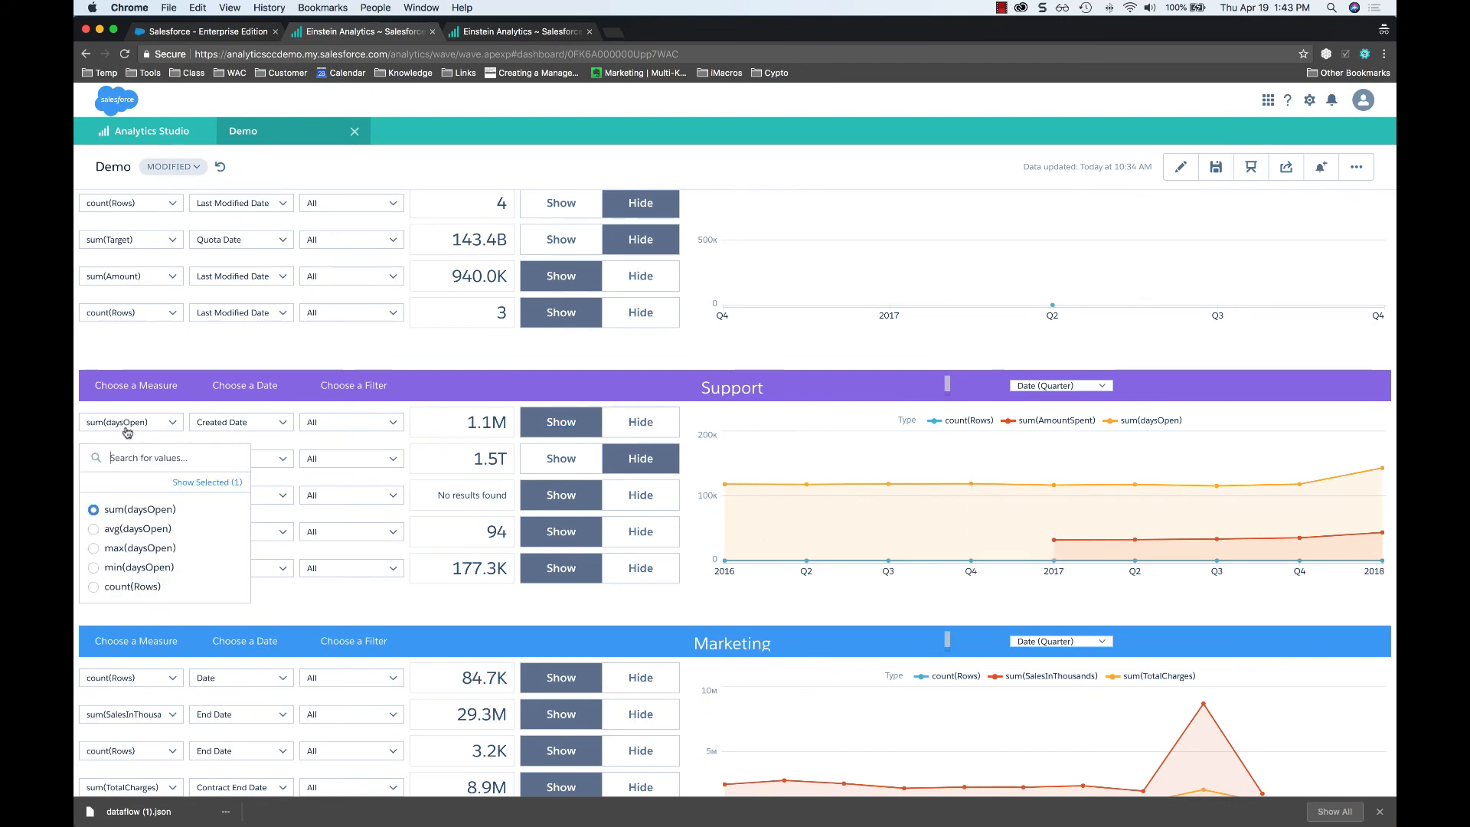
left_click(129, 534)
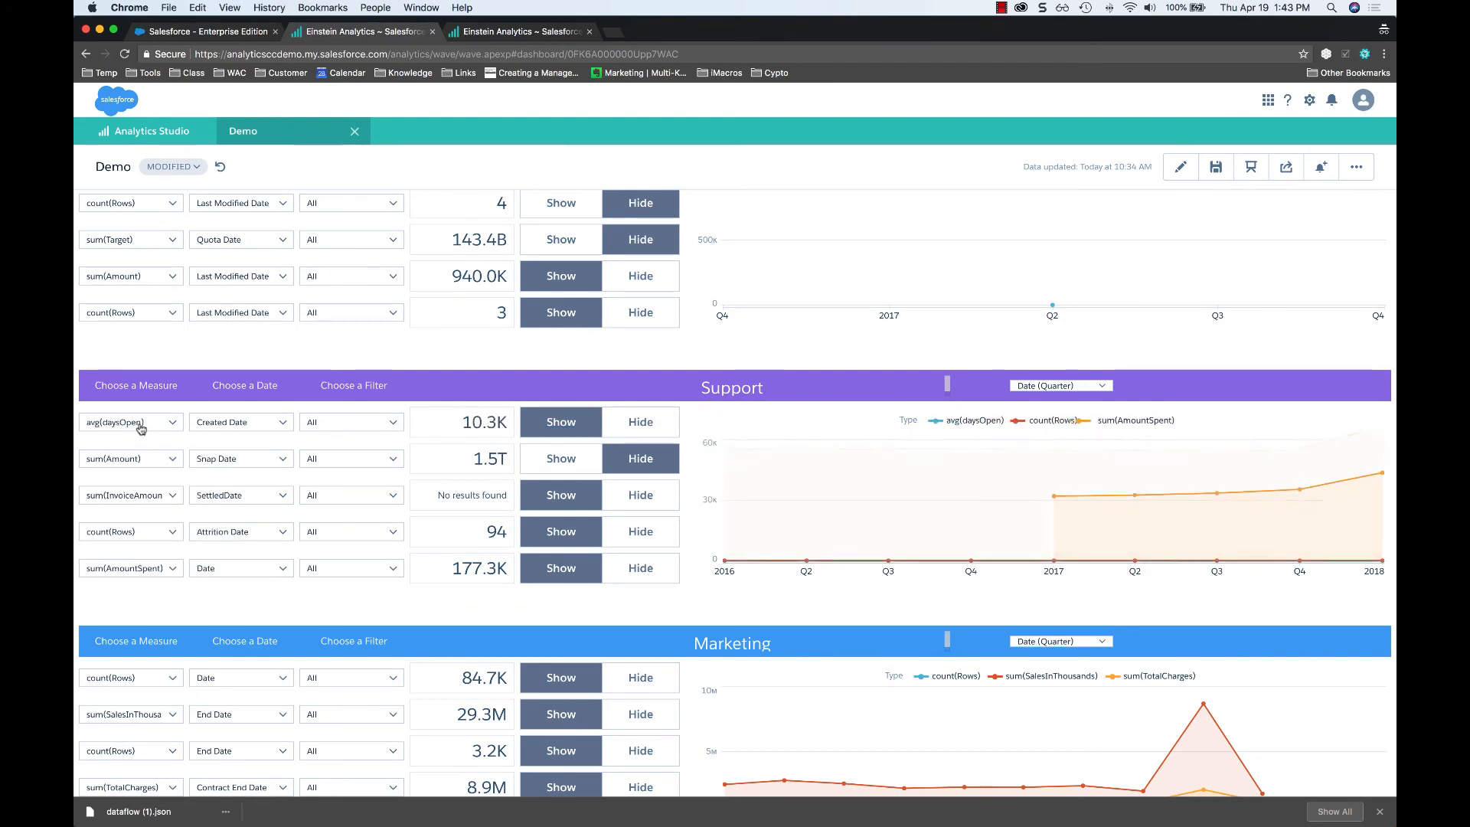
left_click(635, 495)
left_click(635, 532)
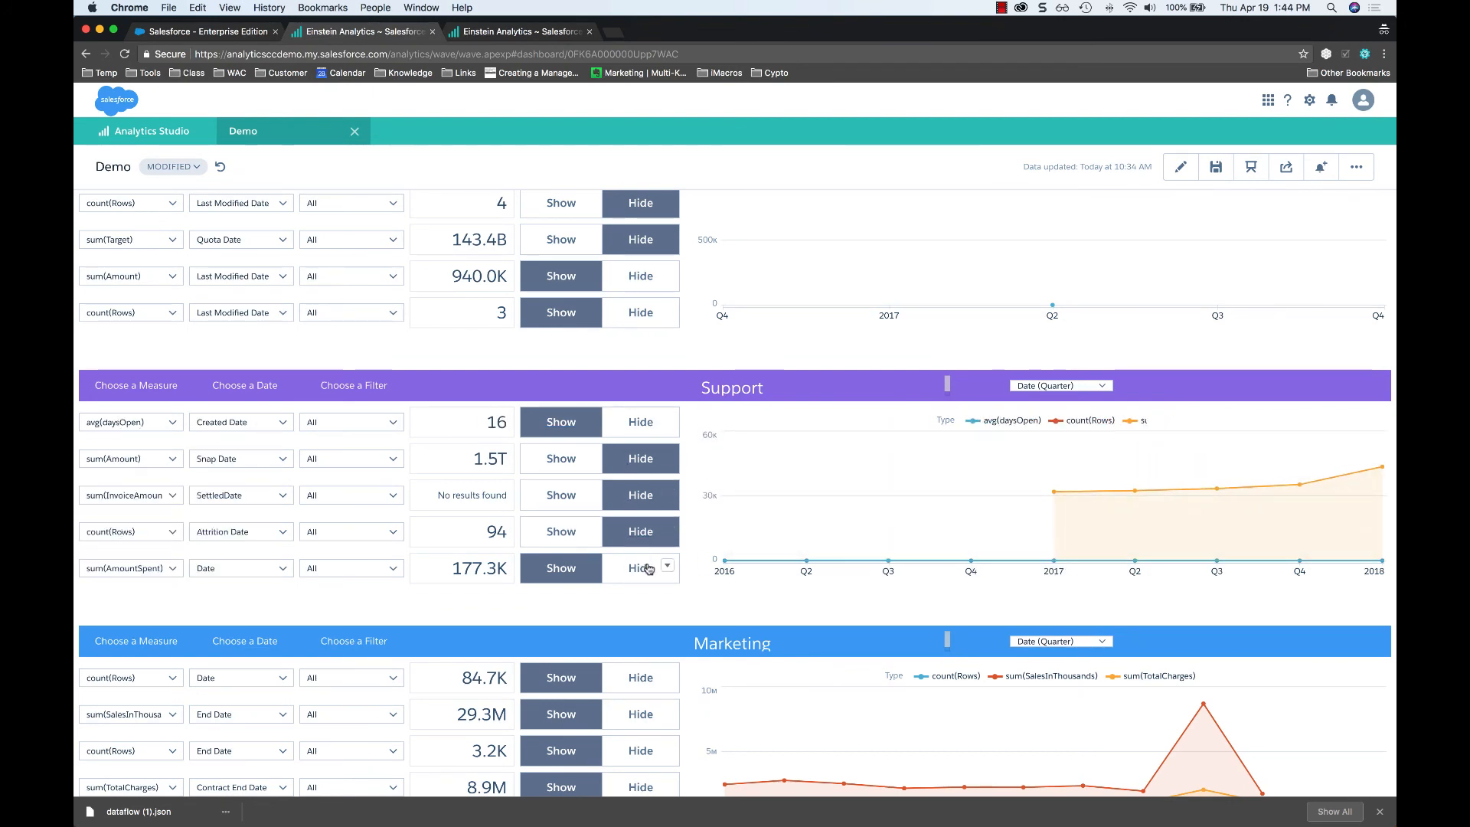
left_click(637, 568)
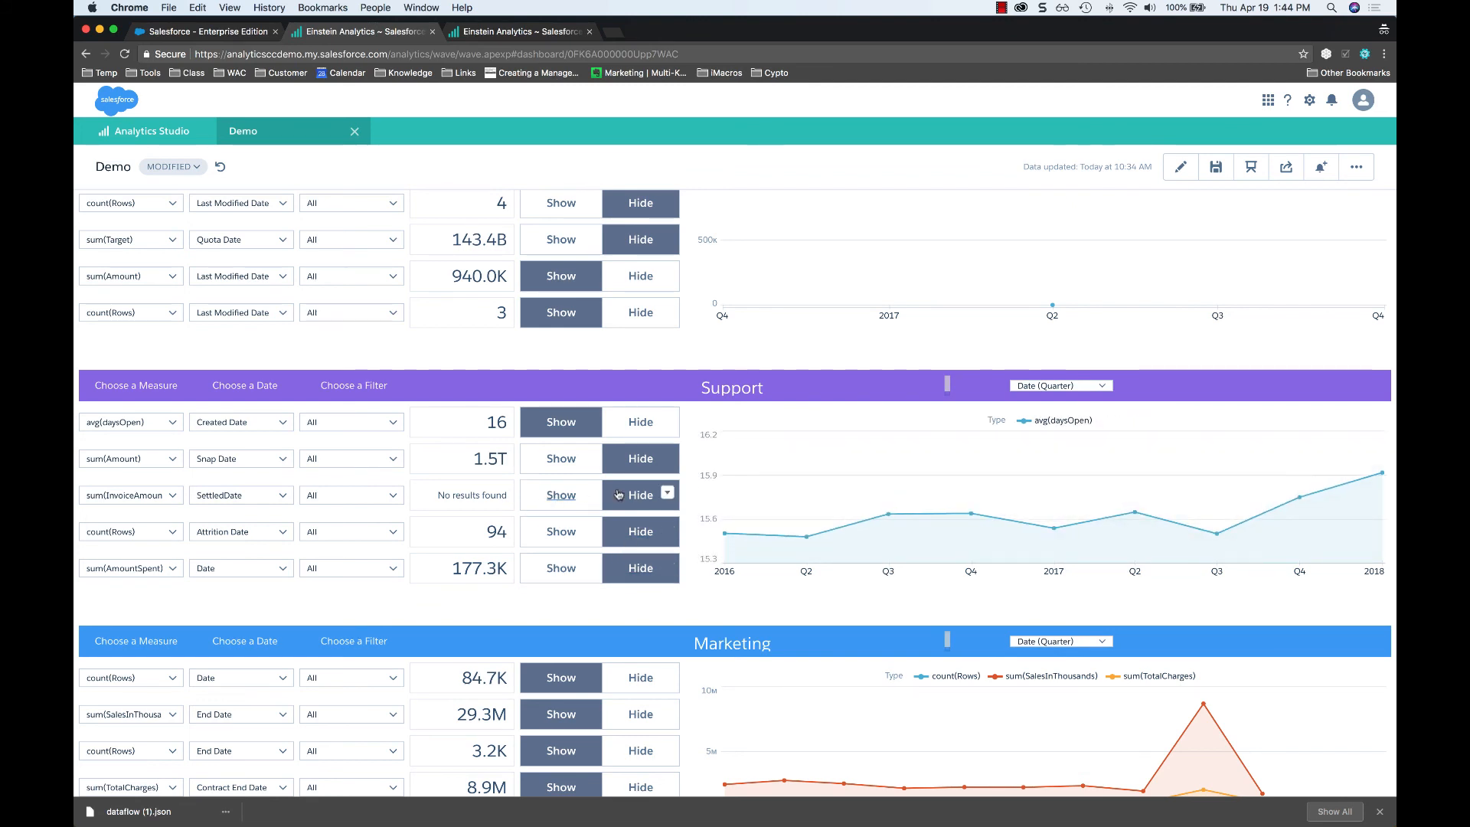
- Set the Support timeline's date grouping to Date (Month)
scroll(1133, 536, "up", 1)
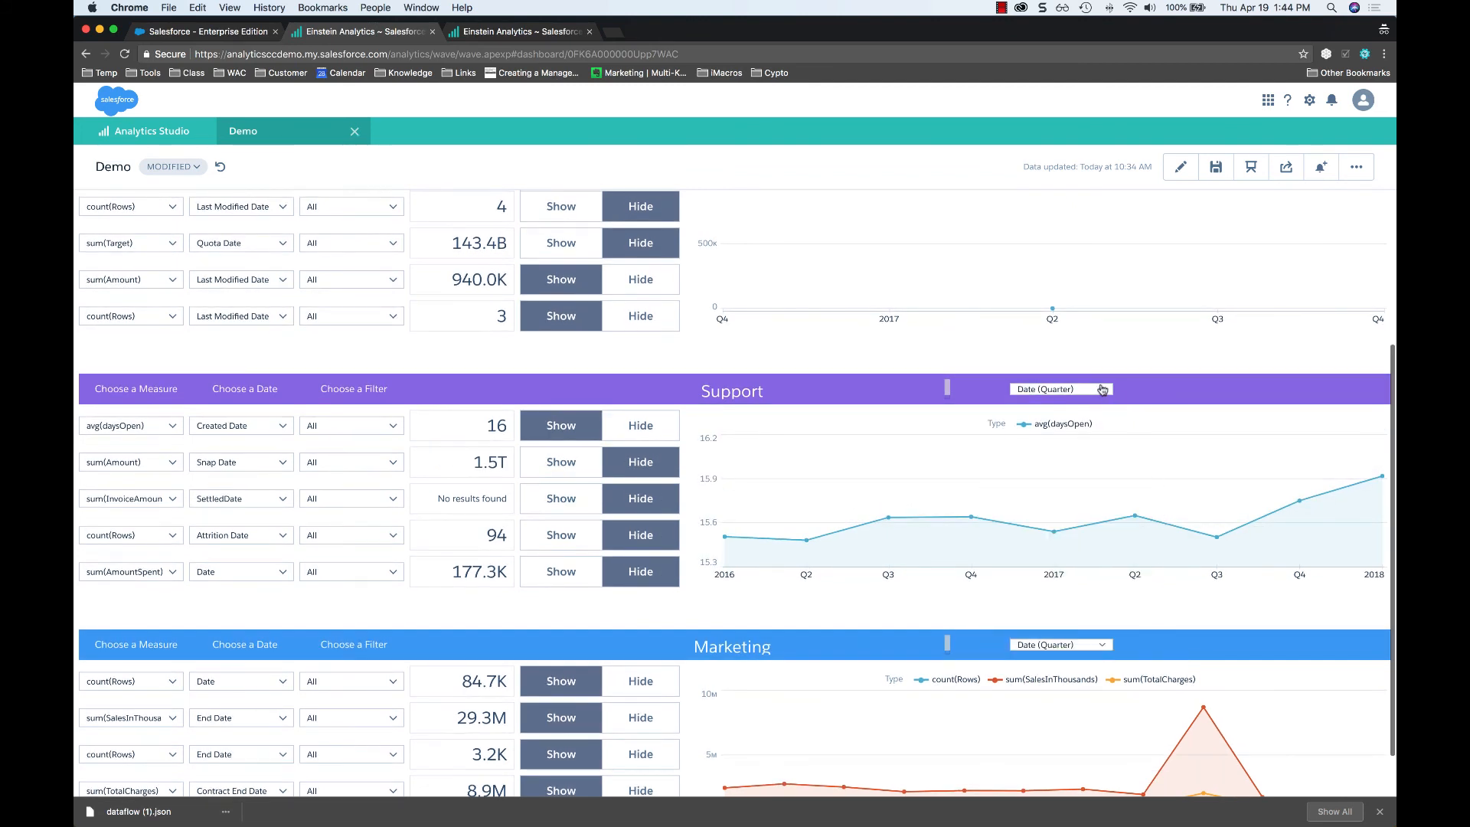
left_click(1087, 386)
left_click(1076, 503)
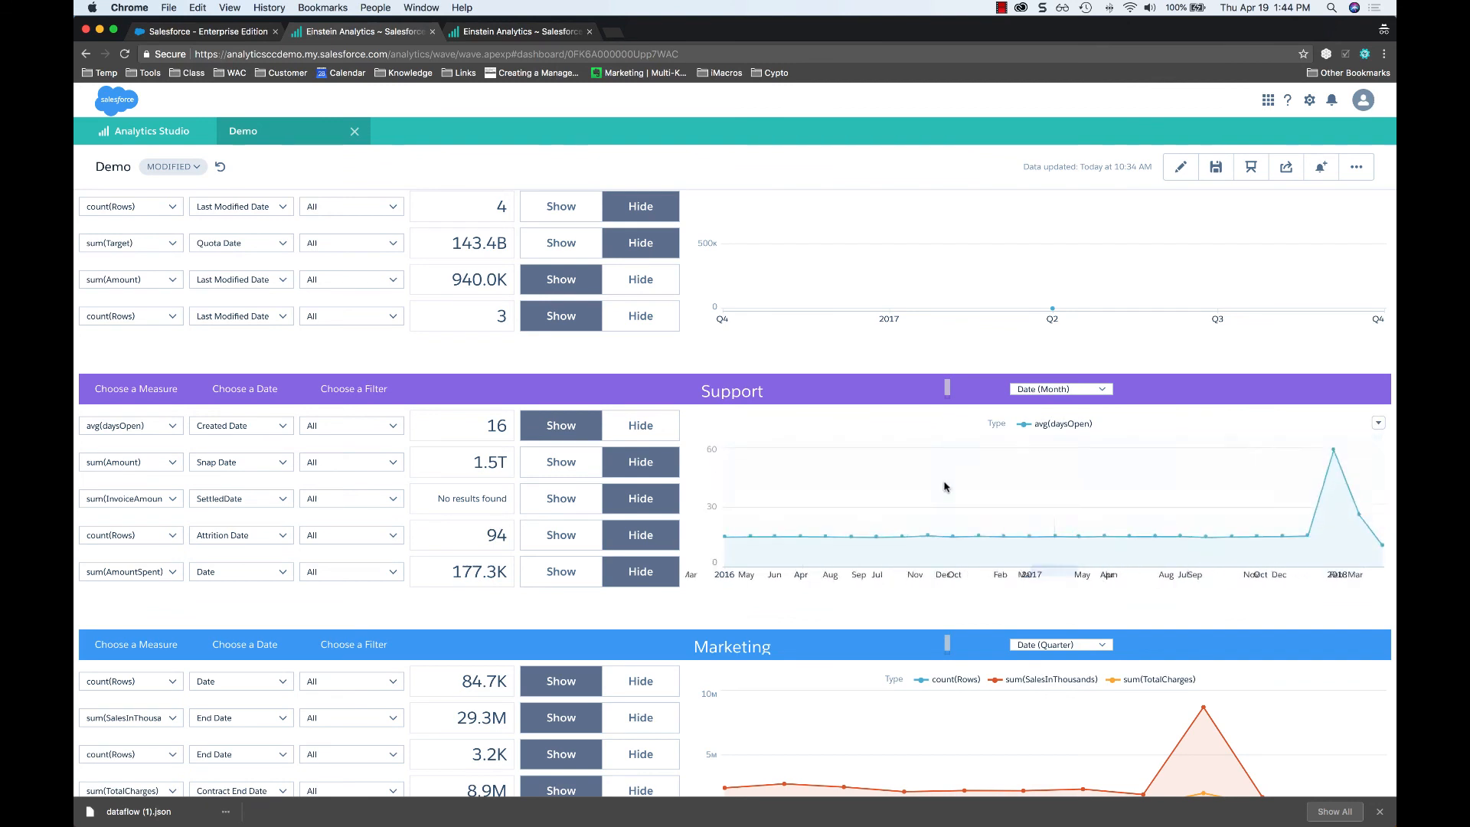
- Set the Support sum(Amount) KPI's date to Close Date and show it in the timeline instead of avg(daysOpen)
left_click(271, 429)
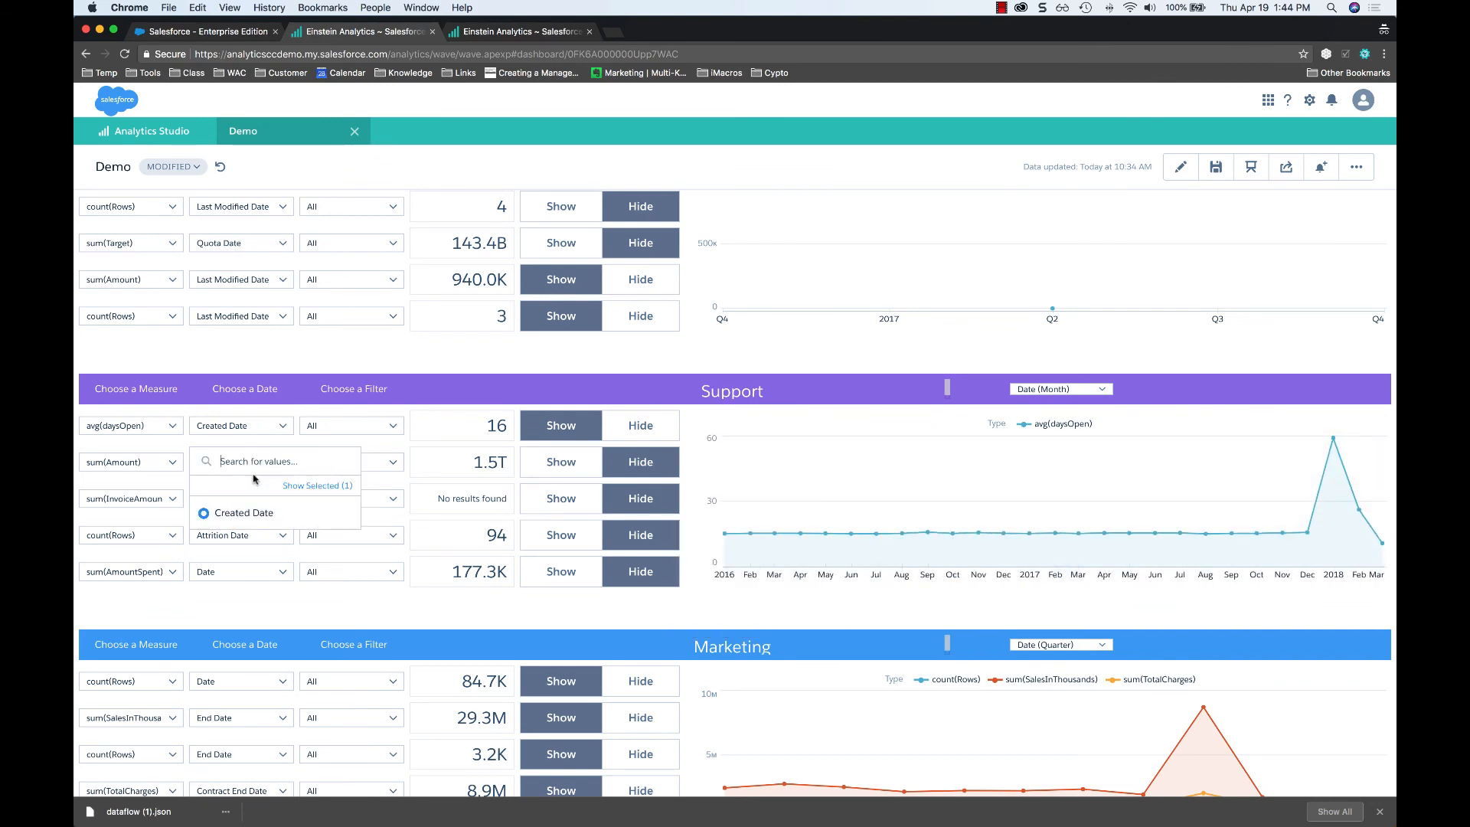
left_click(240, 463)
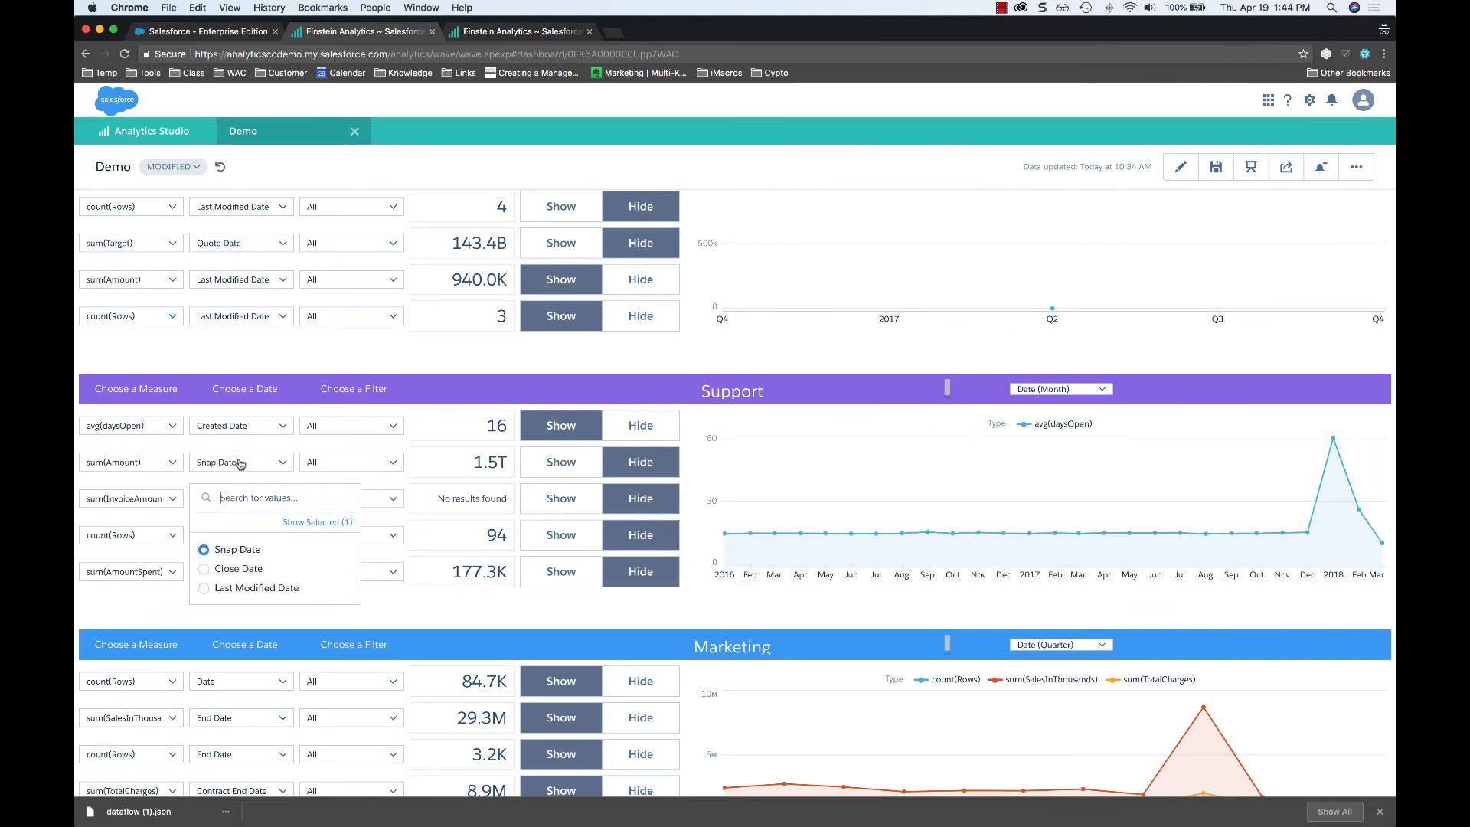
left_click(235, 570)
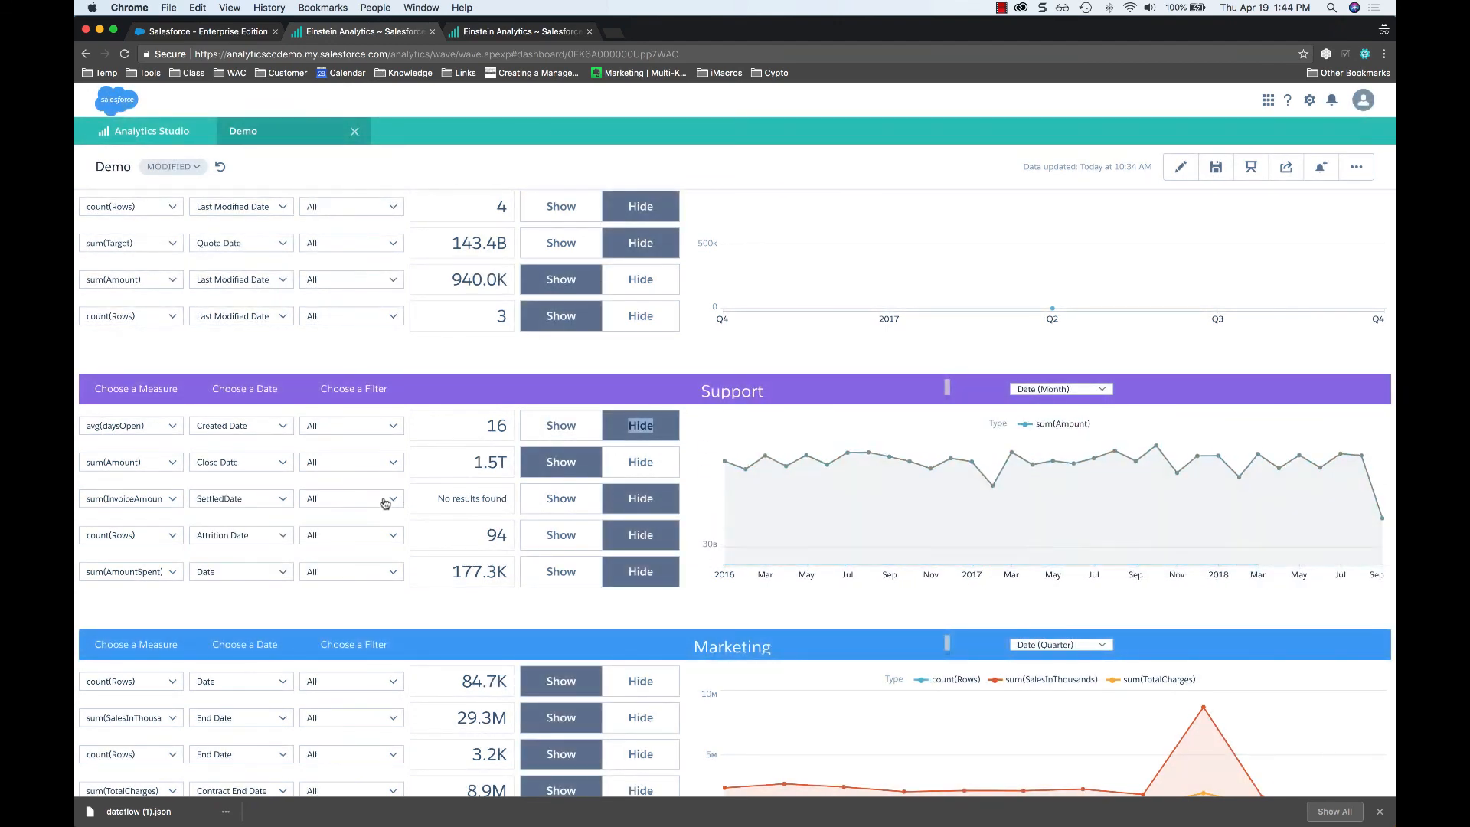
- Change the Support amount KPI to avg(Amount) and set its date to Snap Date
left_click(139, 464)
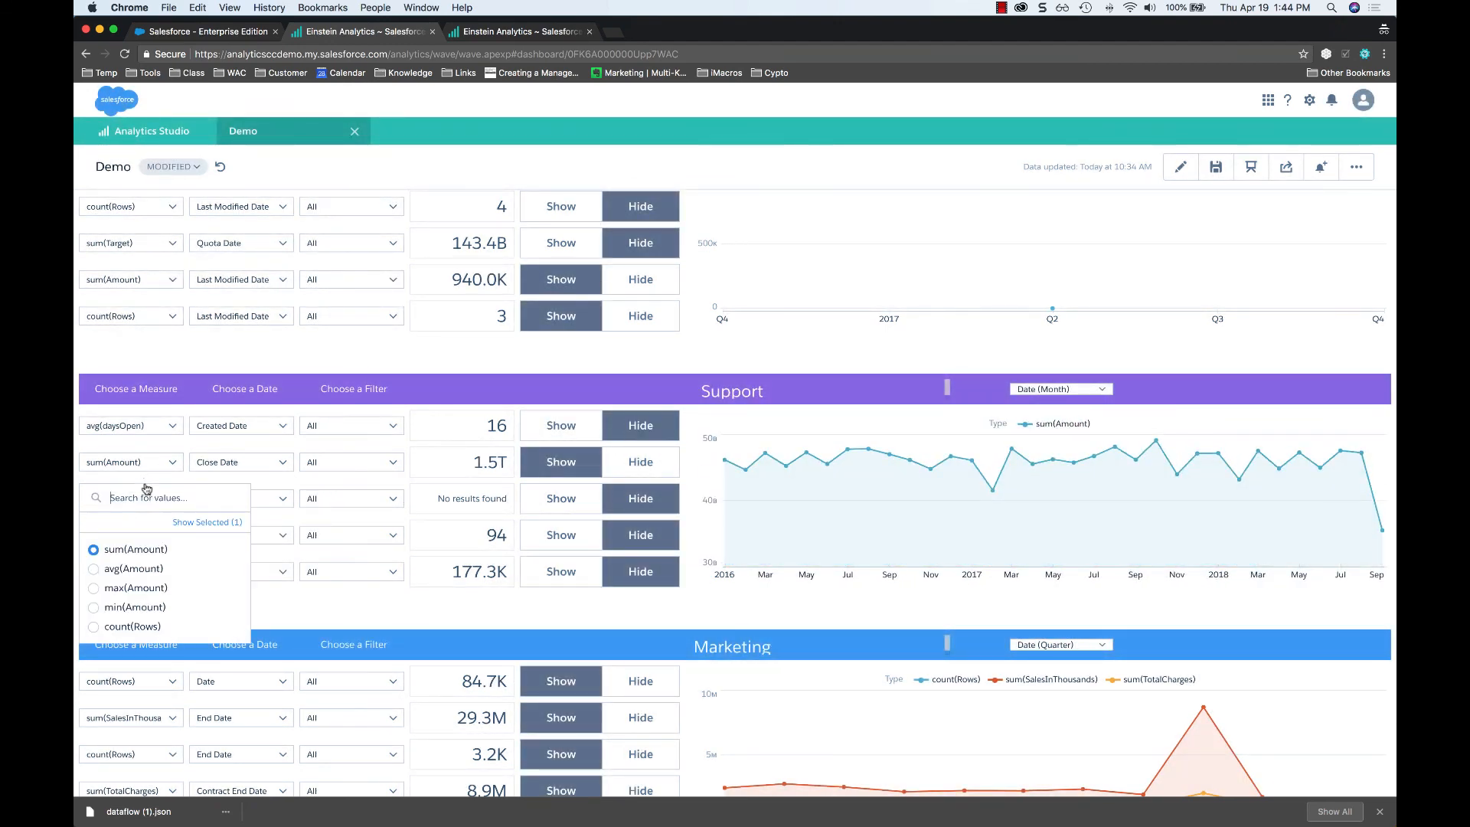
left_click(130, 574)
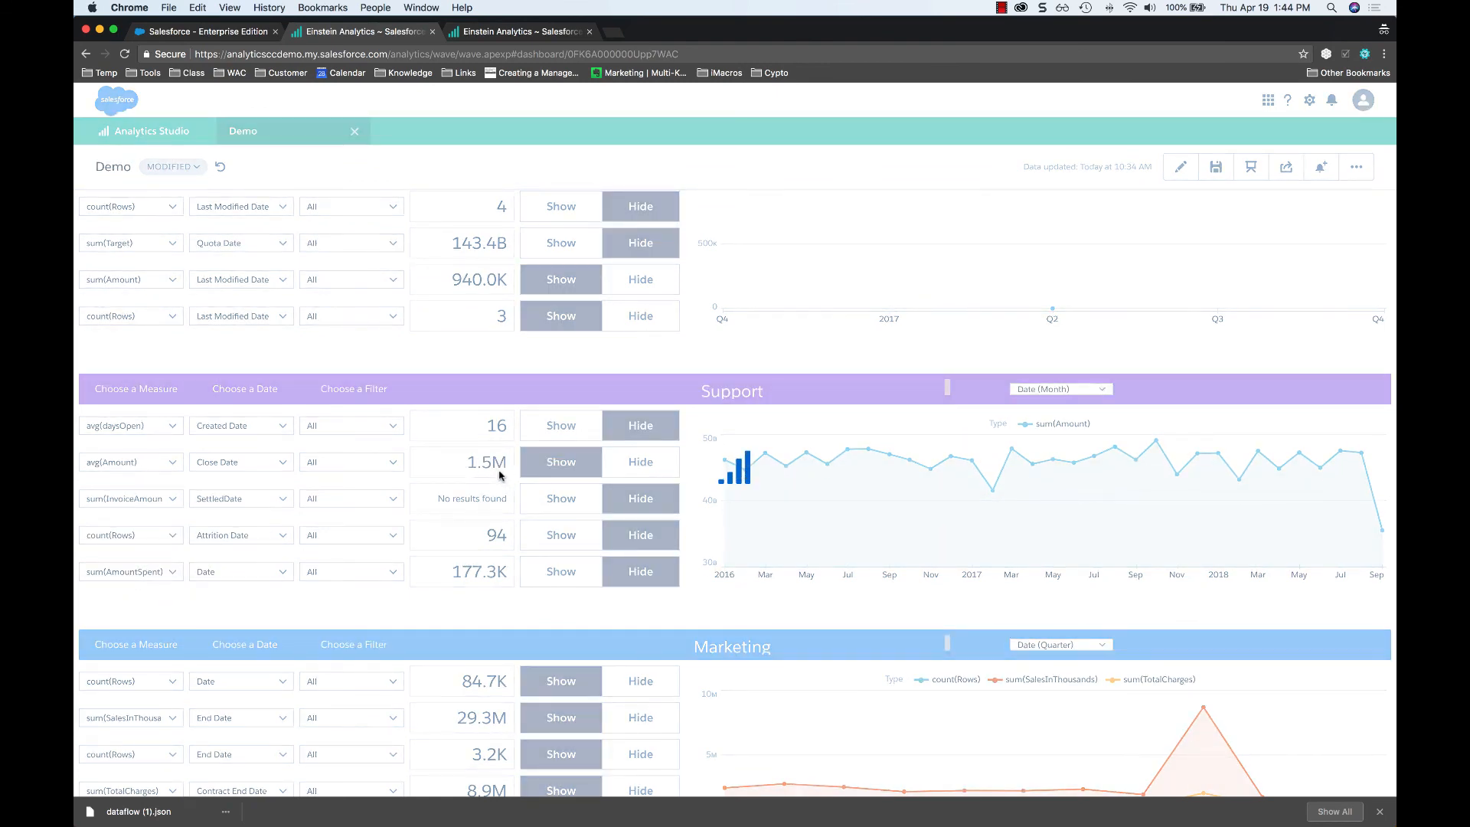
left_click(265, 463)
left_click(239, 549)
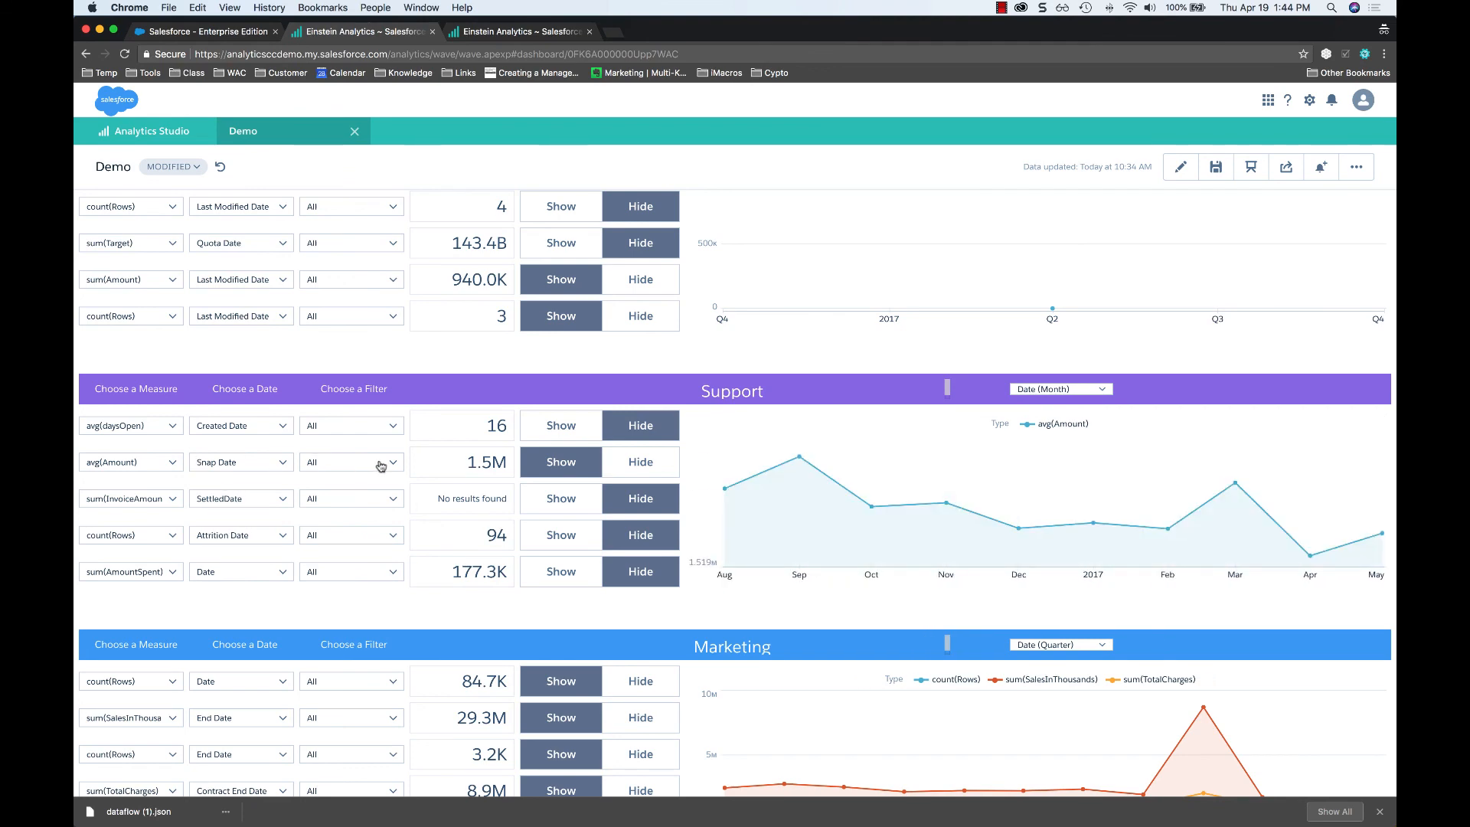
- Open the linked Support dashboard and examine its IT Help Desk KPIs, dimension charts, timelines and dataset details
scroll(566, 411, "up", 5)
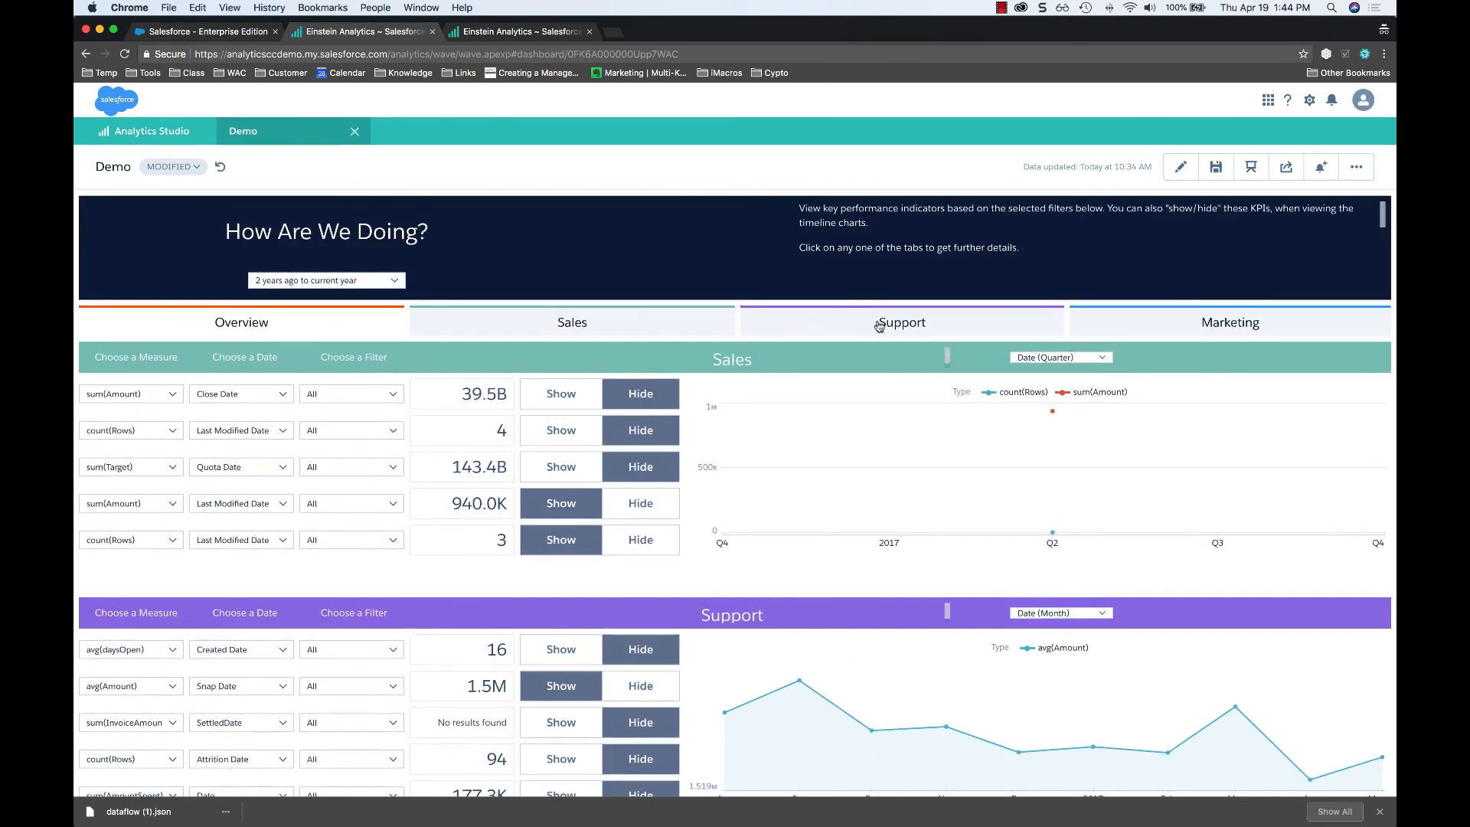
left_click(878, 326)
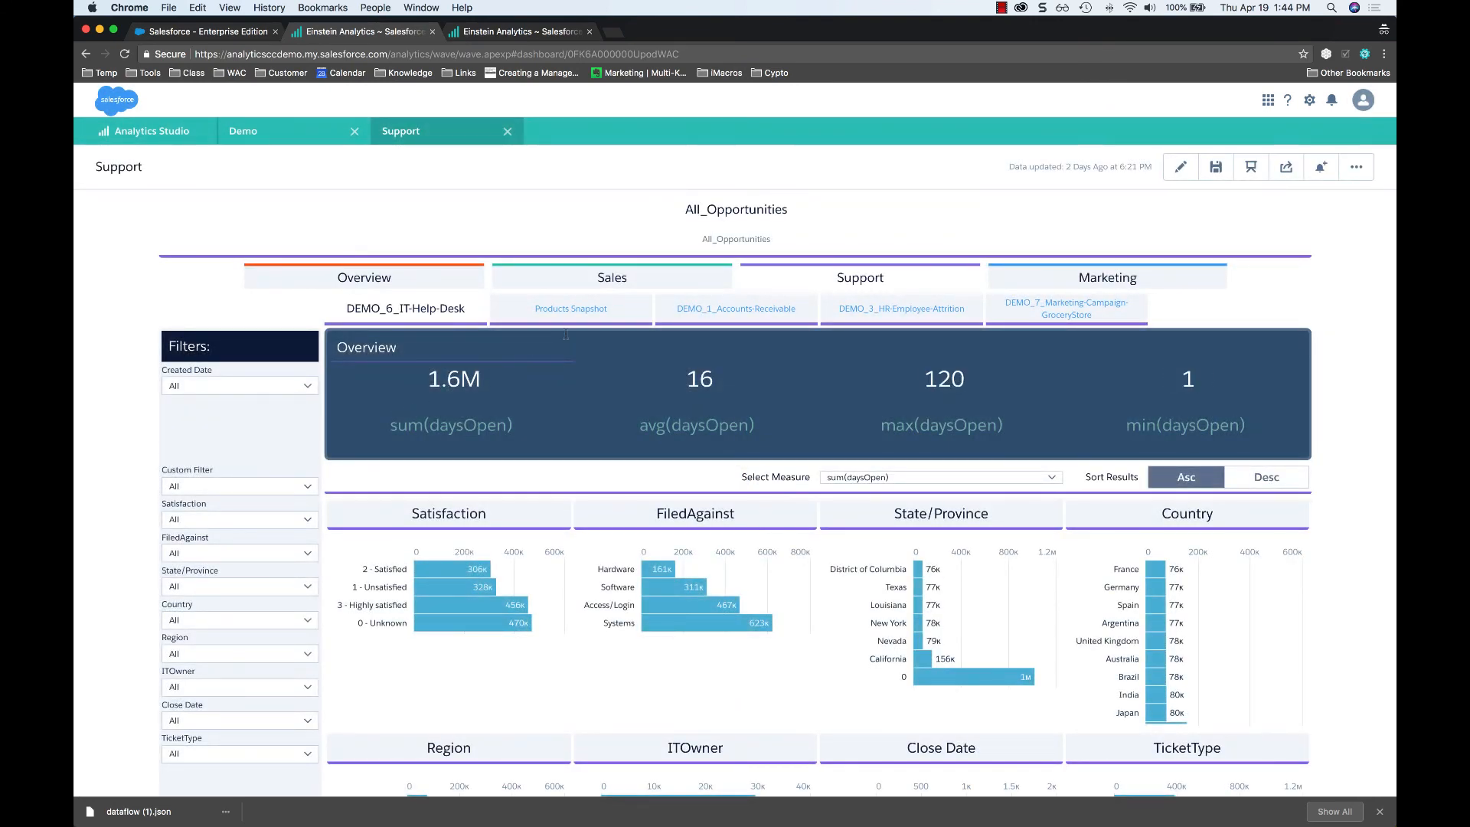
scroll(1340, 537, "down", 15)
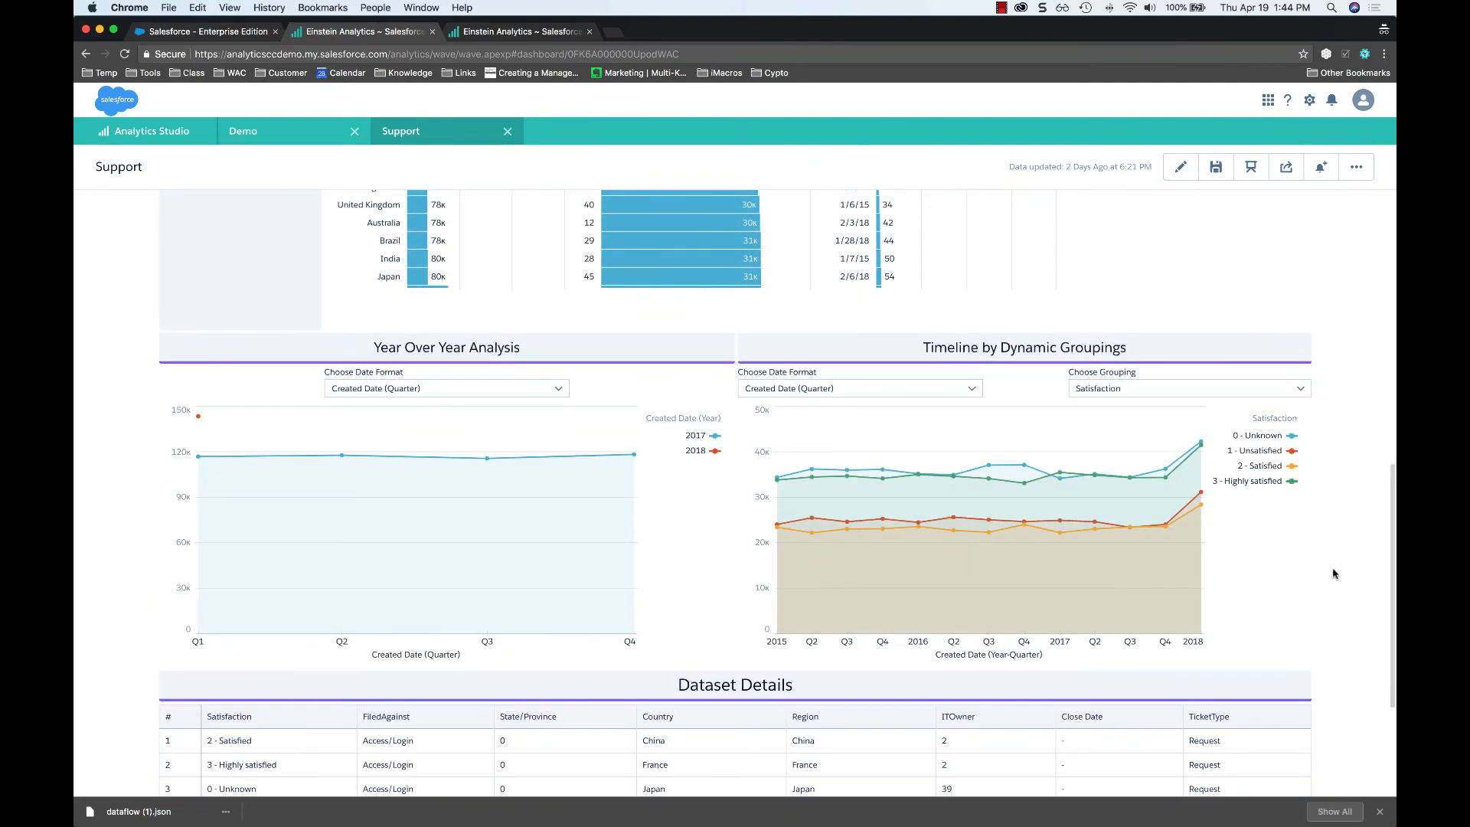
scroll(1333, 573, "down", 3)
scroll(1333, 574, "up", 9)
scroll(1333, 566, "up", 3)
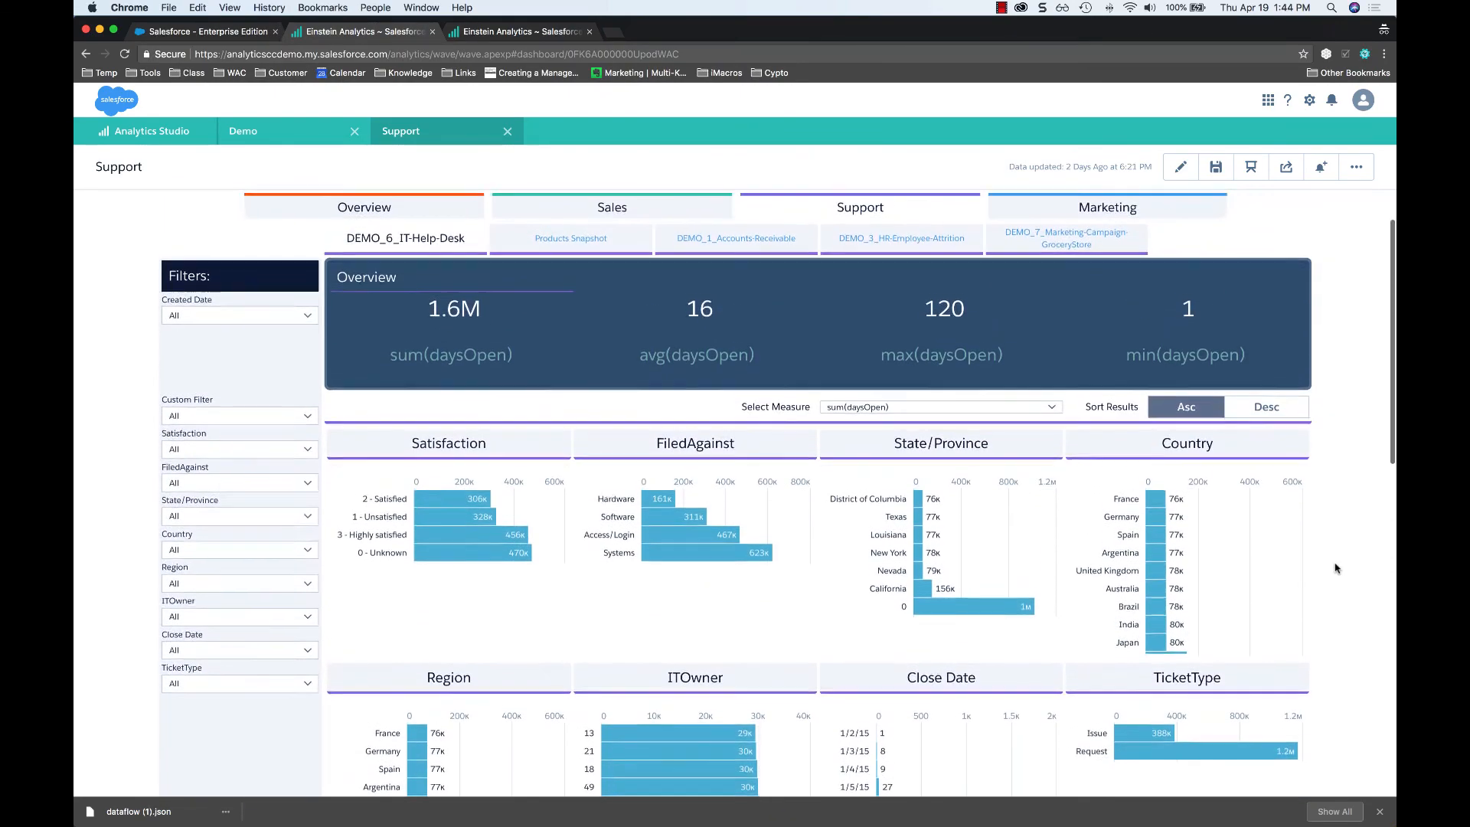
- Switch the Support dashboard to Products Snapshot and examine its KPIs, dimension charts, timelines and dataset details
left_click(572, 309)
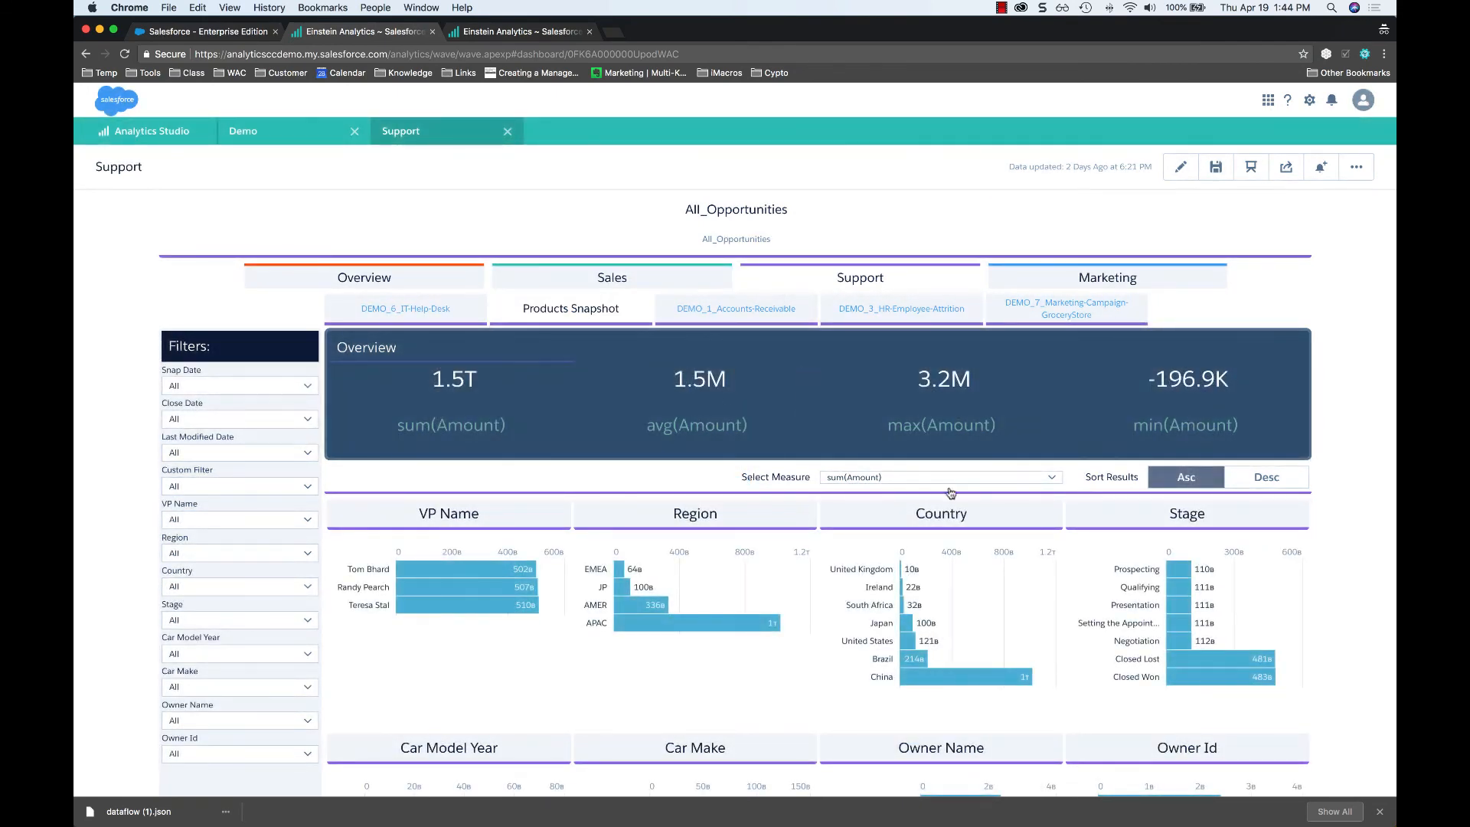
scroll(1361, 469, "down", 10)
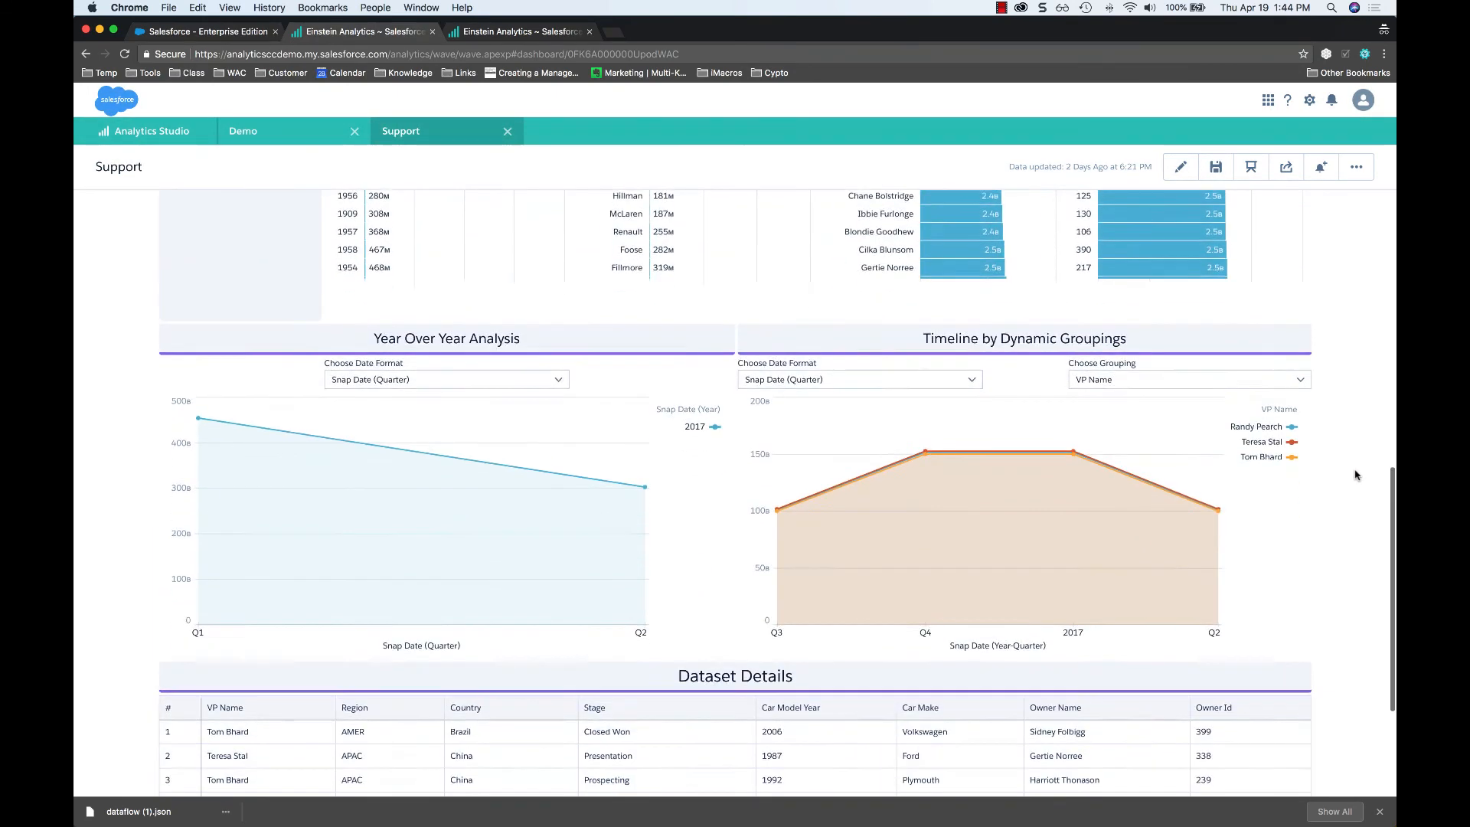
scroll(1355, 475, "up", 10)
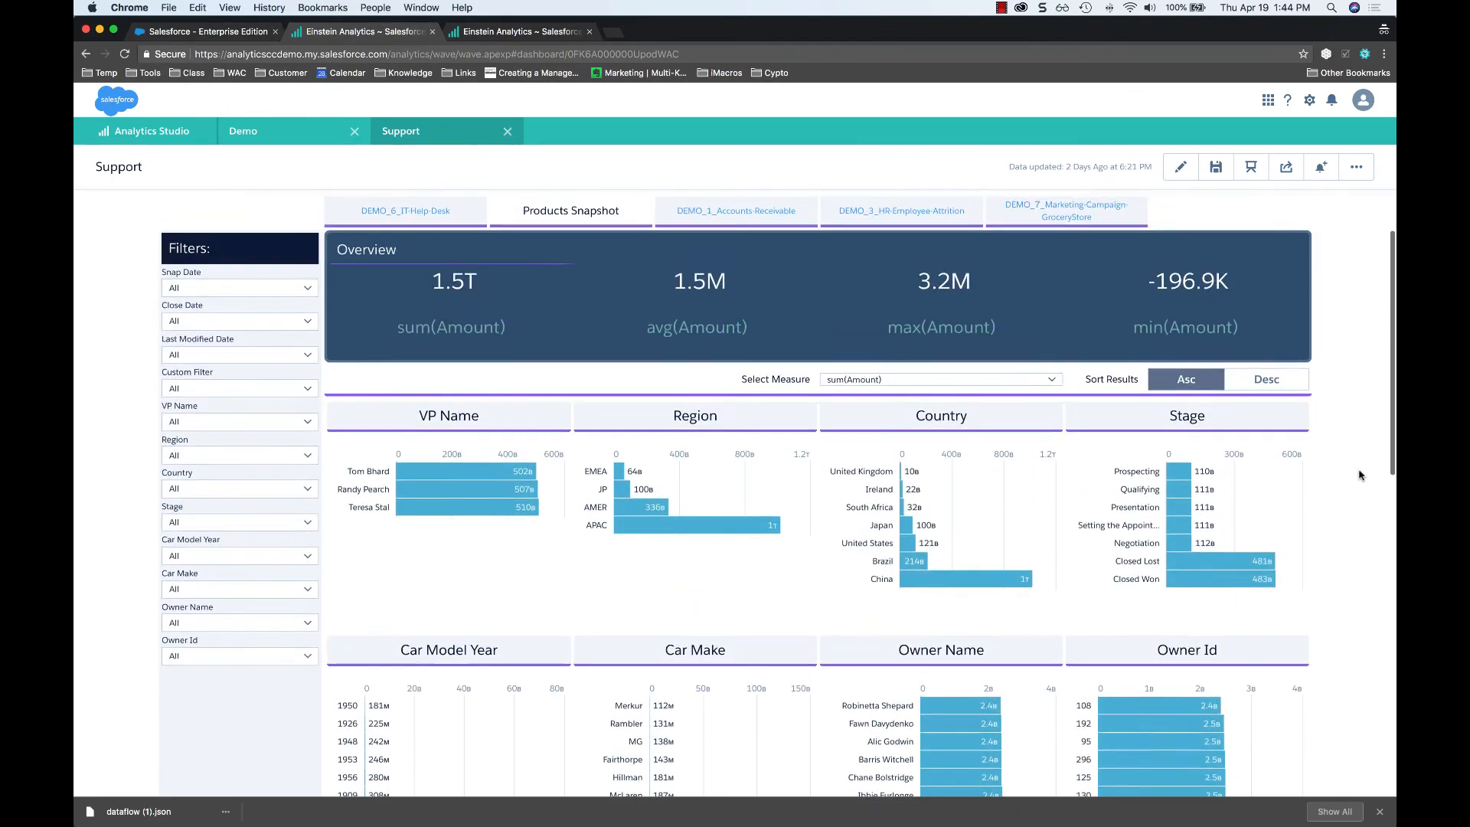
scroll(1355, 475, "up", 1)
- Compare the Support dataset views by showing DEMO_1_Accounts-Receivable, DEMO_6_IT-Help-Desk and Products Snapshot in turn
left_click(732, 302)
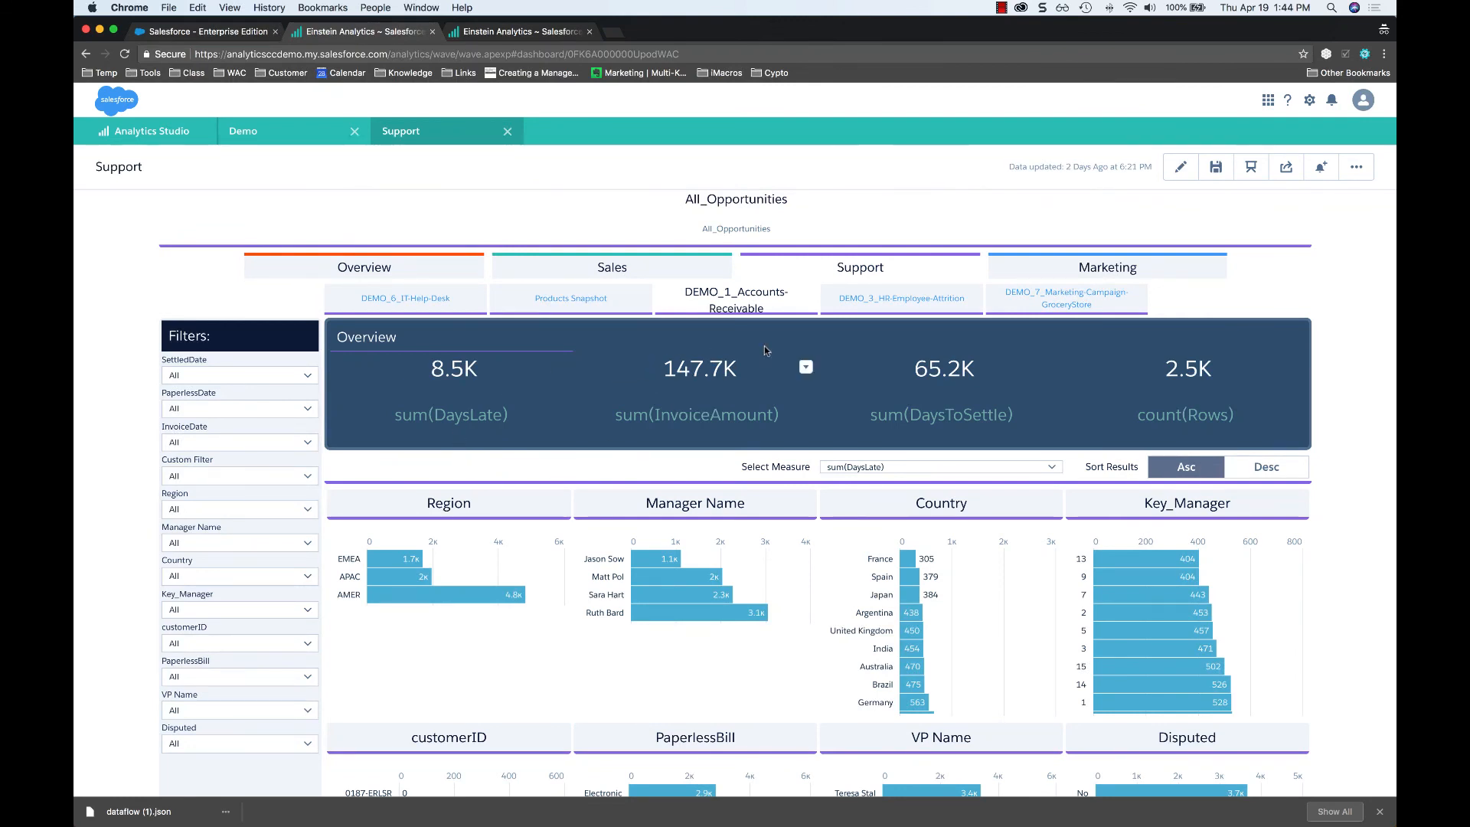
left_click(367, 302)
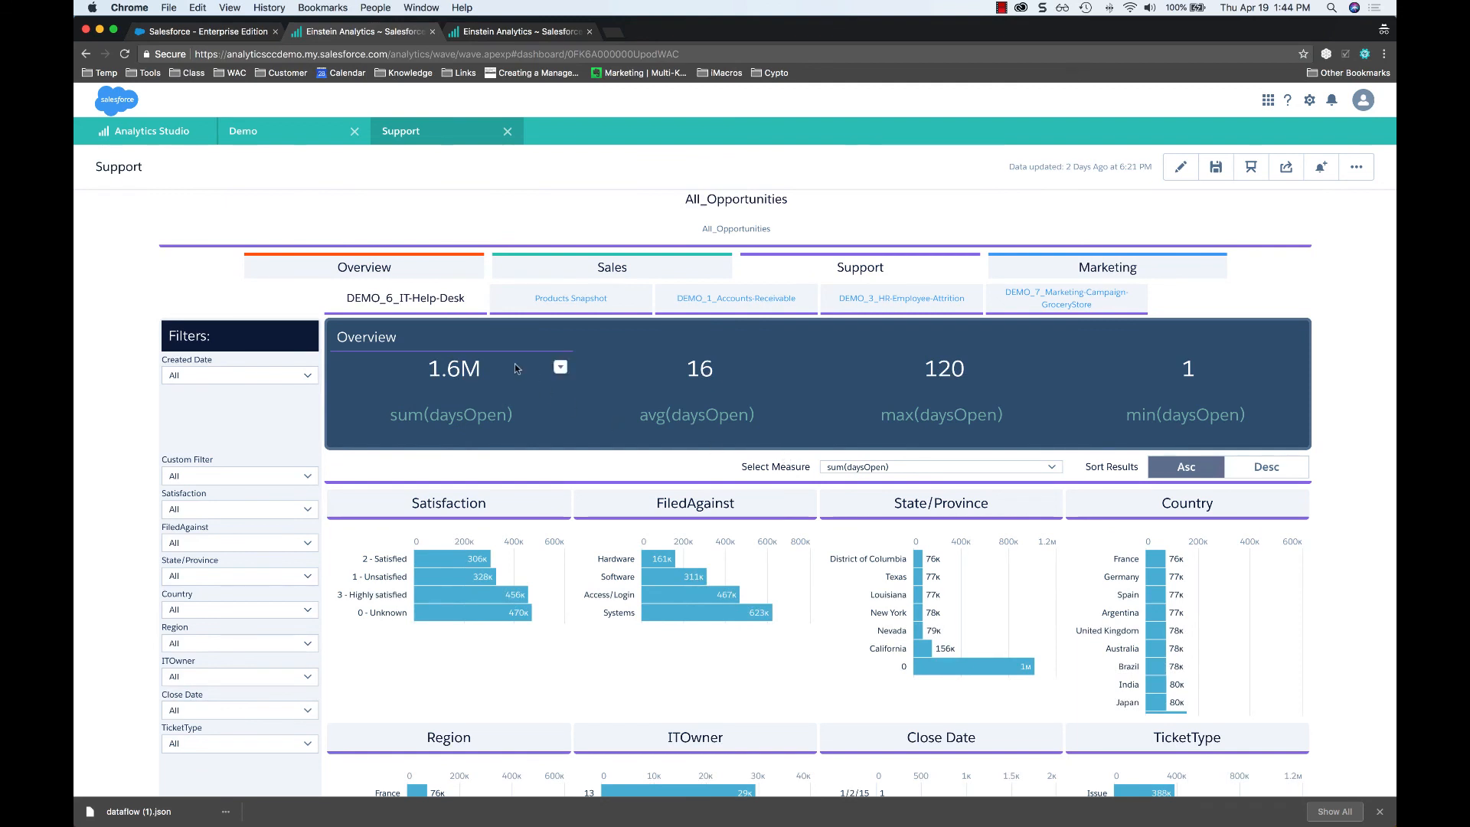
left_click(533, 304)
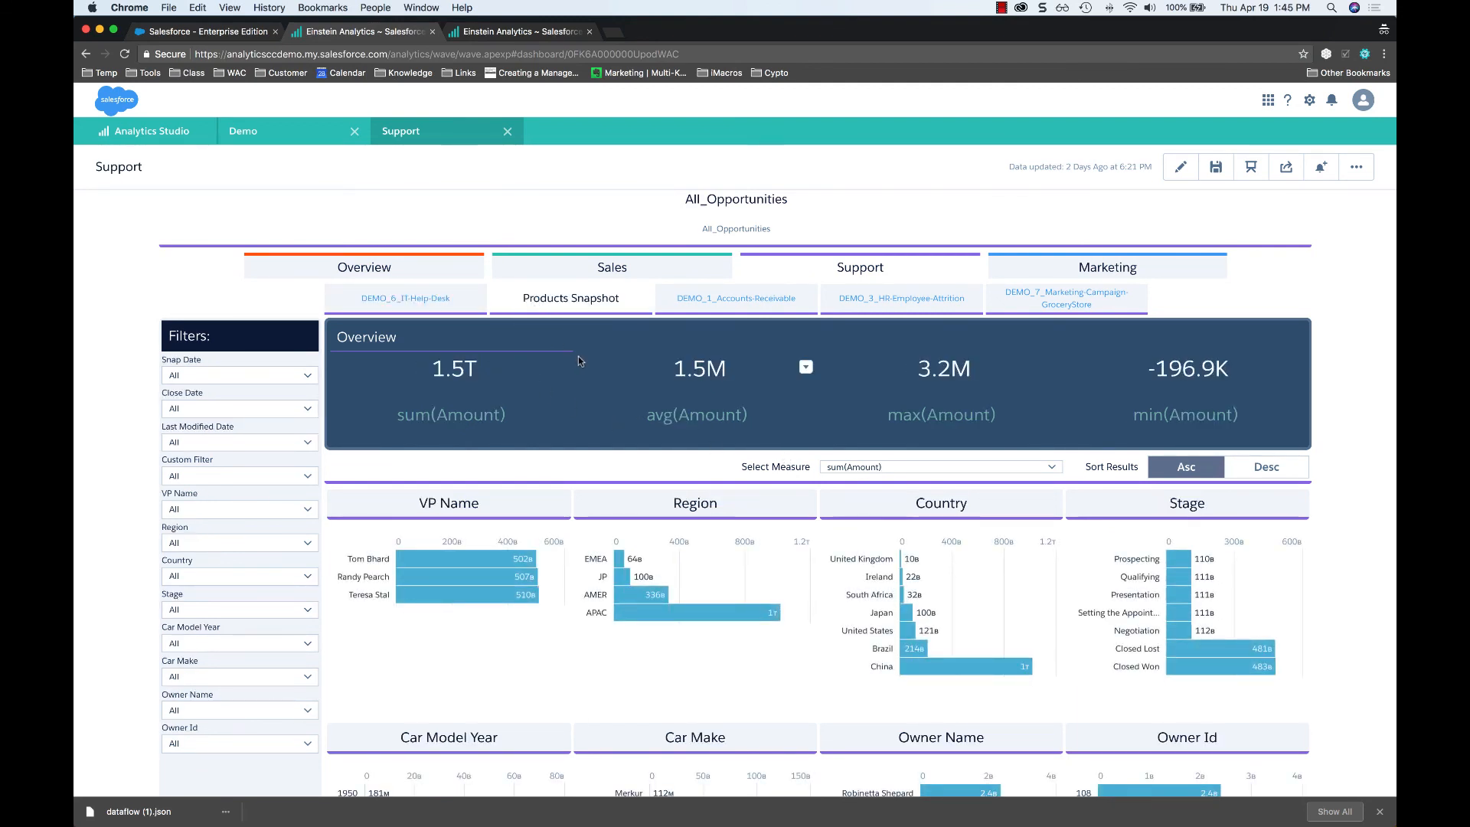
- Switch back to Touch Analytics in Salesforce and return to its dashboard template overview
left_click(251, 31)
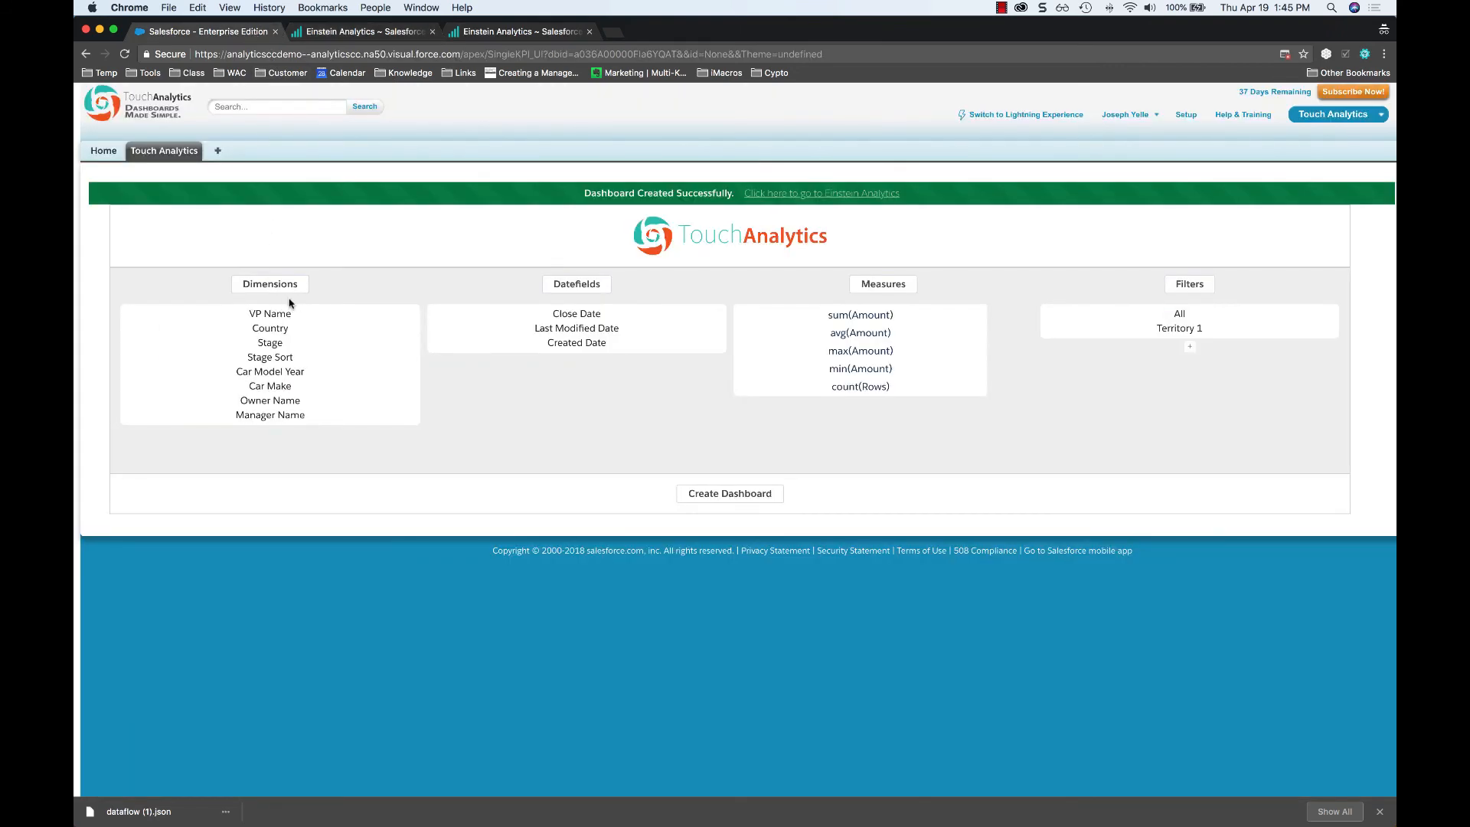
left_click(656, 249)
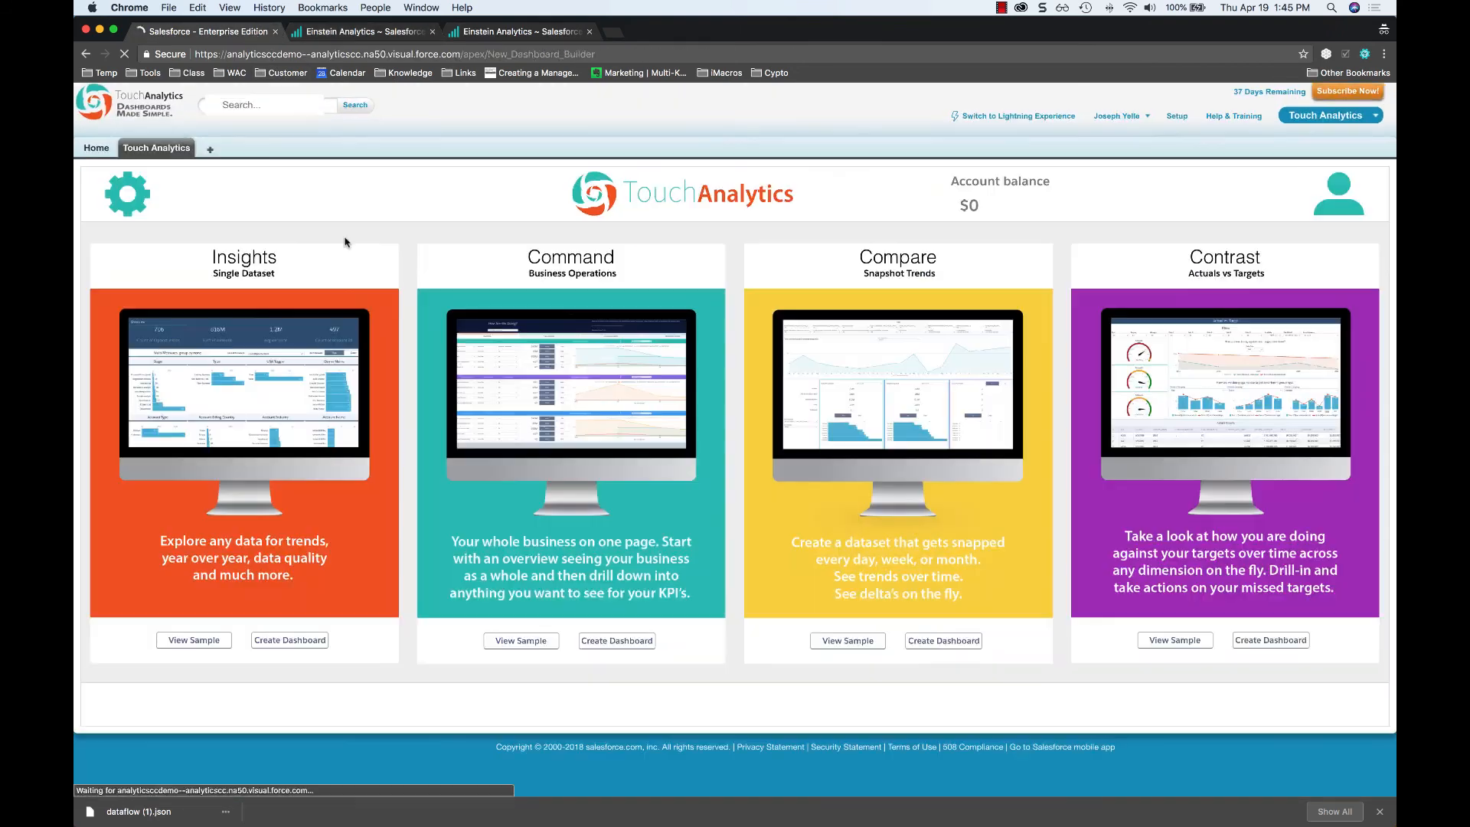